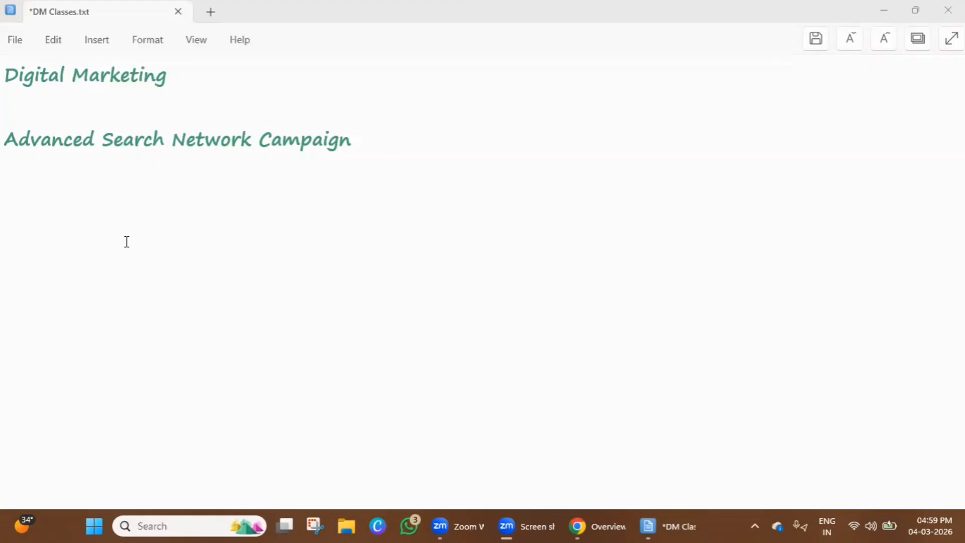
Add the line "Text, SERP, CPC, Targeting - Keywords & Location" below the Advanced Search Network Campaign heading
{"action": "left_click", "coordinate": [72, 194]}
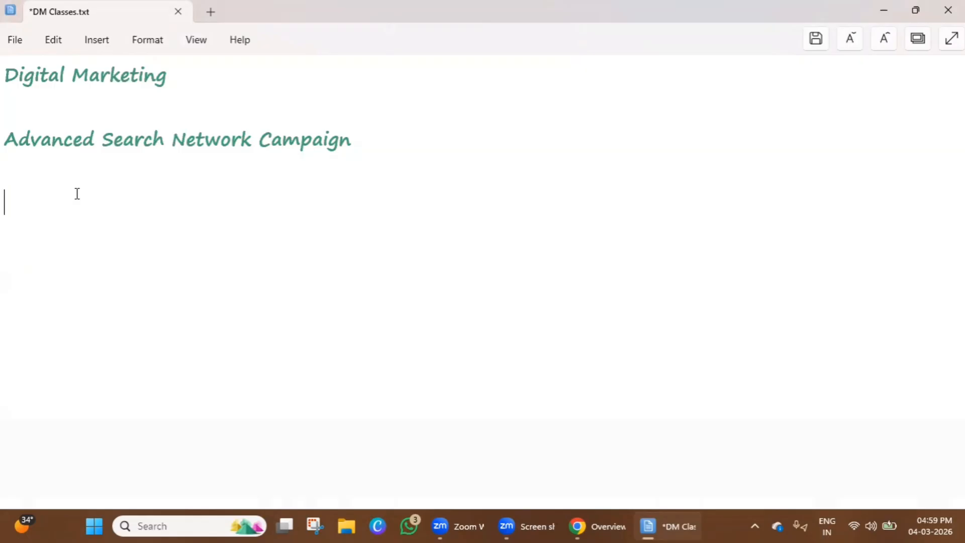
{"action": "type", "text": "Text"}
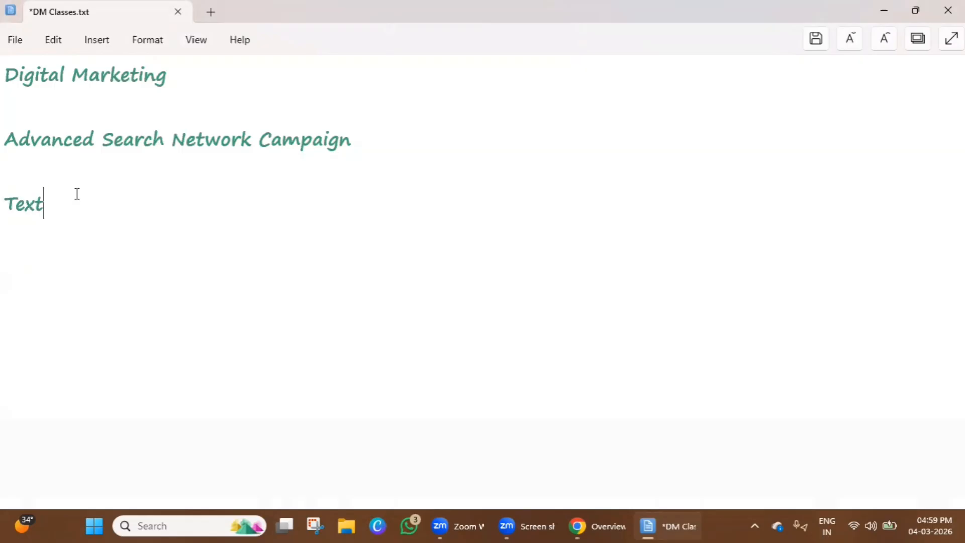
{"action": "type", "text": ", SERP, CPC"}
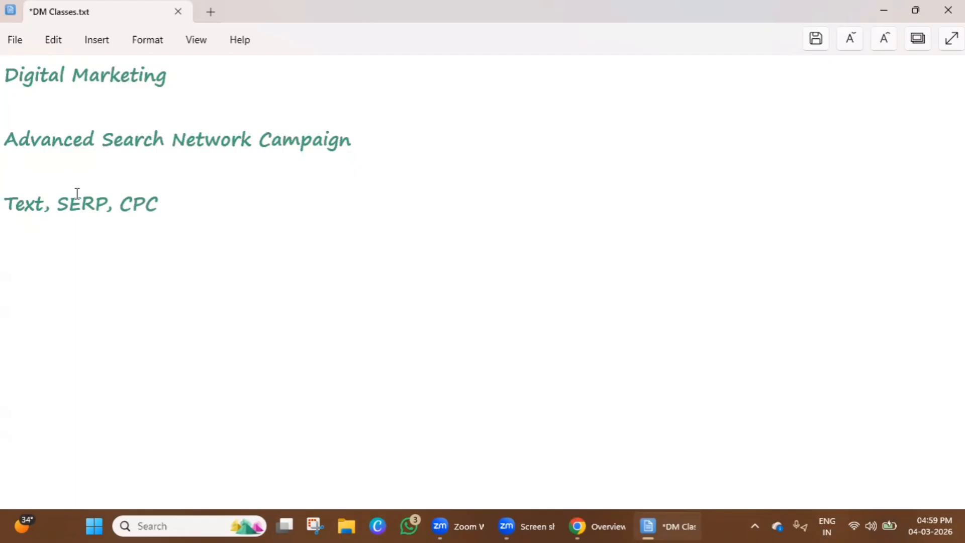
{"action": "key", "text": "BackSpace"}
{"action": "type", "text": ", Targeti"}
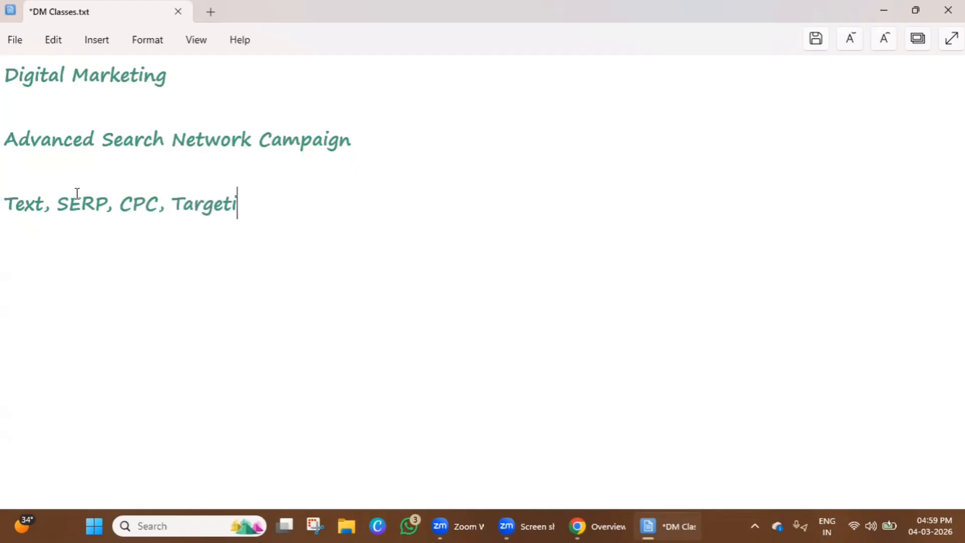
{"action": "type", "text": "ng - Keyw"}
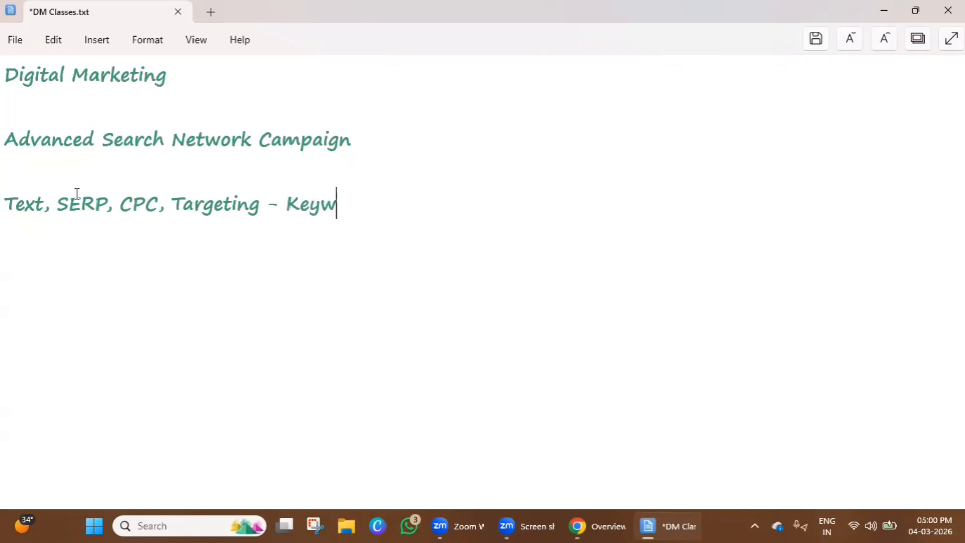
{"action": "type", "text": "ords & "}
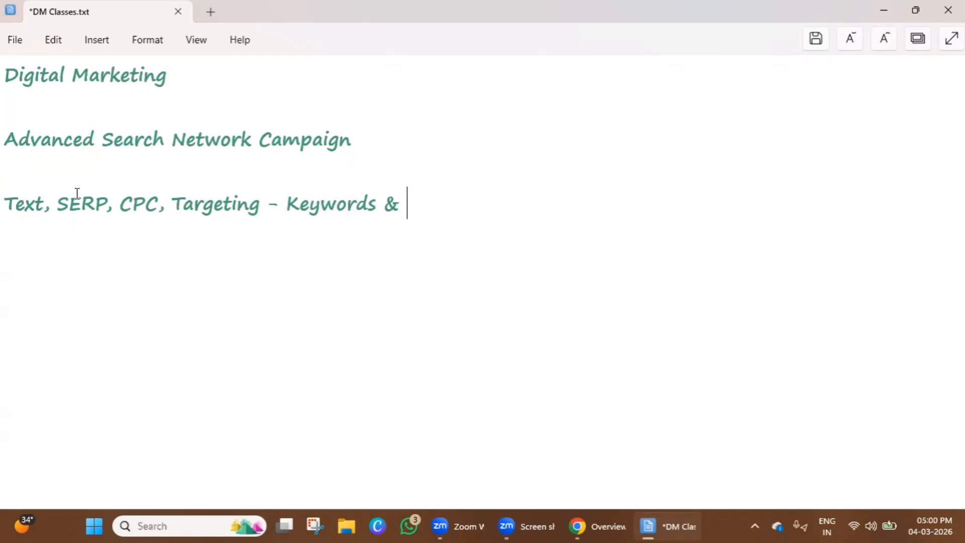
{"action": "type", "text": "Location"}
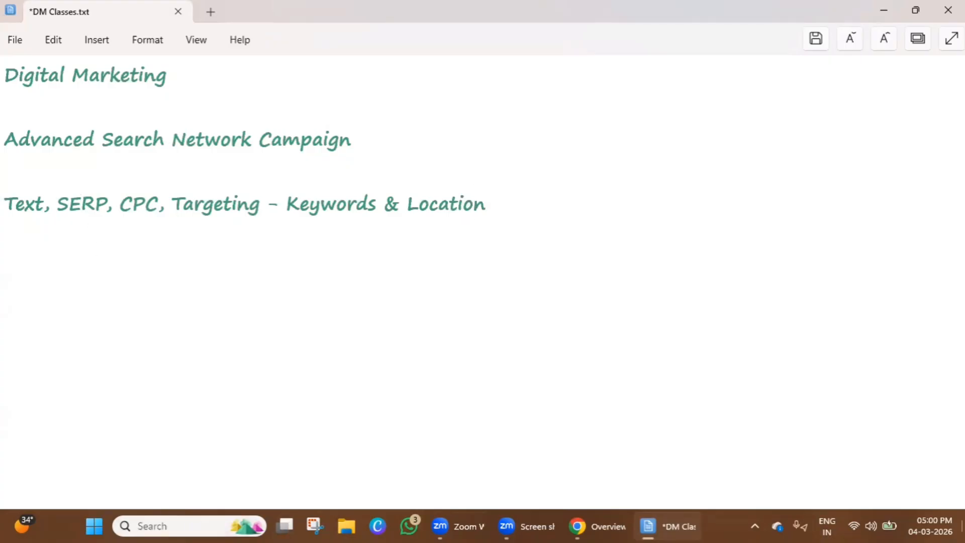
{"action": "triple_click", "coordinate": [30, 203]}
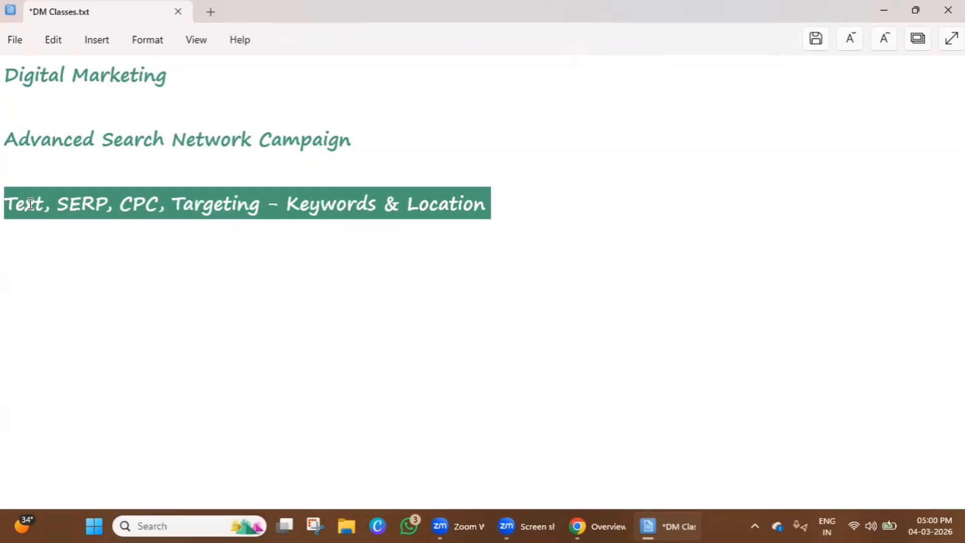
{"action": "double_click", "coordinate": [120, 143]}
{"action": "left_click", "coordinate": [121, 142]}
{"action": "double_click", "coordinate": [133, 205]}
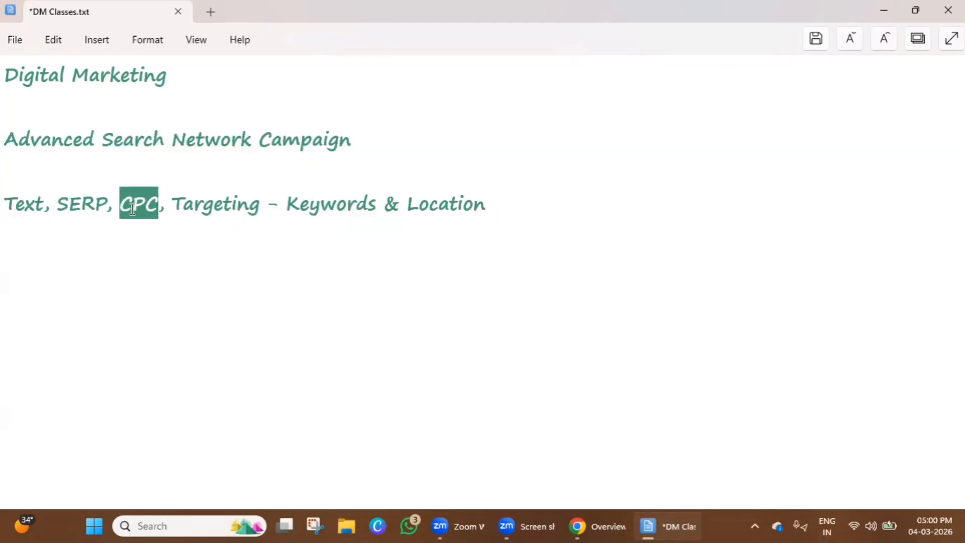
Add two separate entries, "Manual CPC" and "Maximize", below the targeting line with blank lines between them
{"action": "left_click", "coordinate": [494, 202]}
{"action": "key", "text": "Return"}
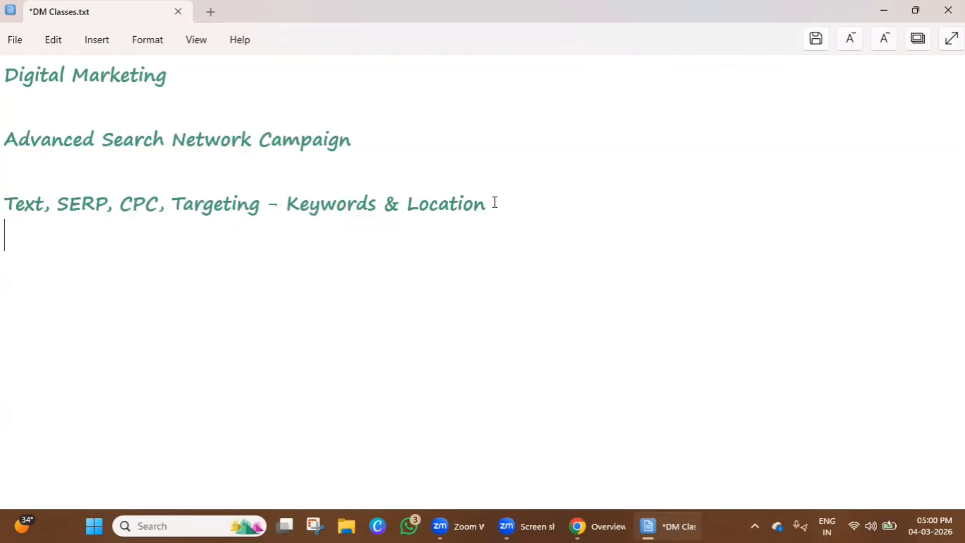
{"action": "key", "text": "Return"}
{"action": "type", "text": "Manual "}
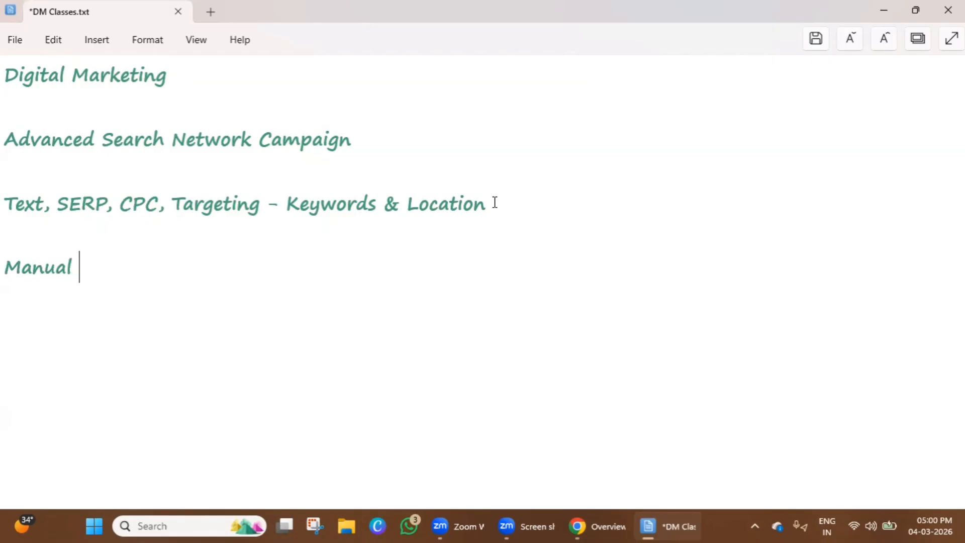
{"action": "type", "text": "CPC"}
{"action": "key", "text": "Return"}
{"action": "key", "text": "Return"}
{"action": "type", "text": "Maxii"}
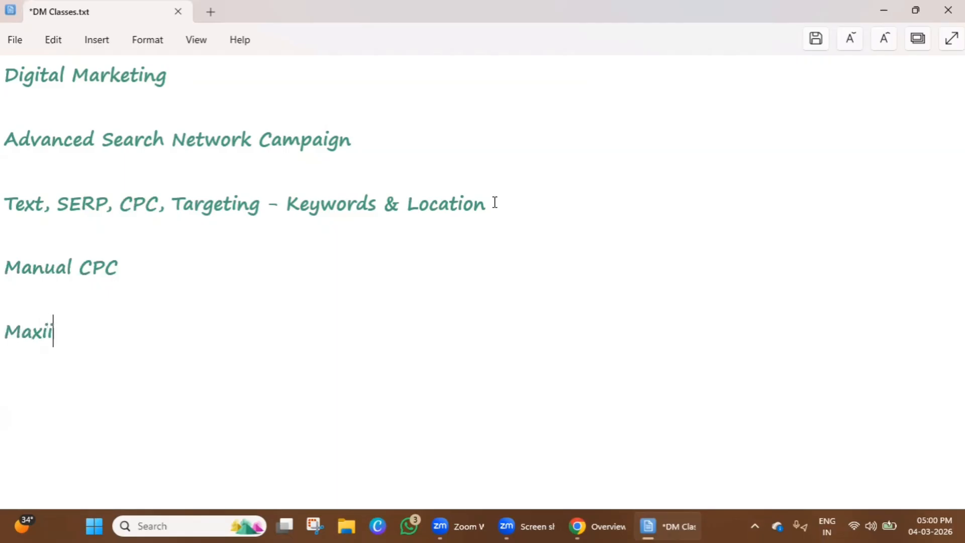
{"action": "key", "text": "BackSpace"}
{"action": "type", "text": "mize"}
Append a dash to the Manual CPC entry and list A, B and C beneath it on separate, spaced lines
{"action": "left_click", "coordinate": [136, 269]}
{"action": "type", "text": "-"}
{"action": "key", "text": "Return"}
{"action": "key", "text": "Return"}
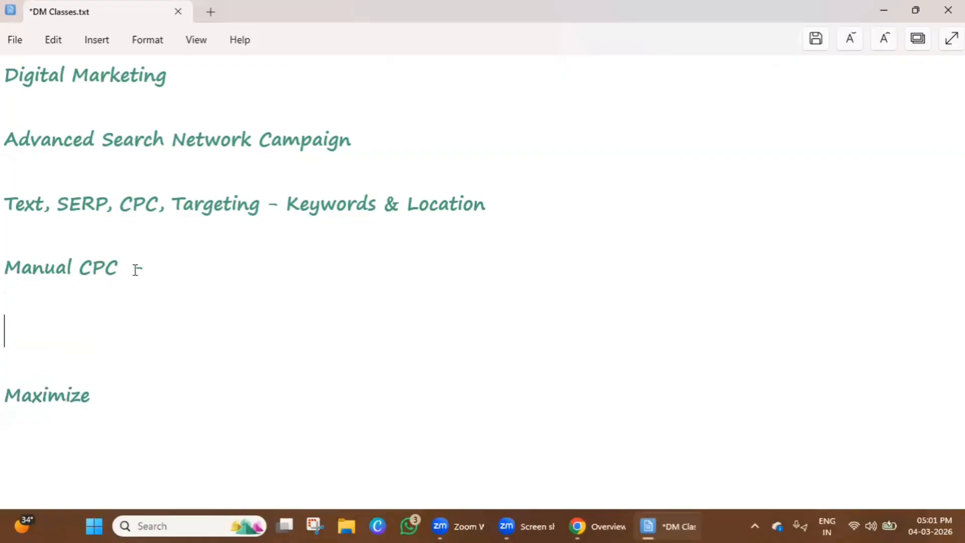
{"action": "type", "text": "A"}
{"action": "key", "text": "Return"}
{"action": "key", "text": "Return"}
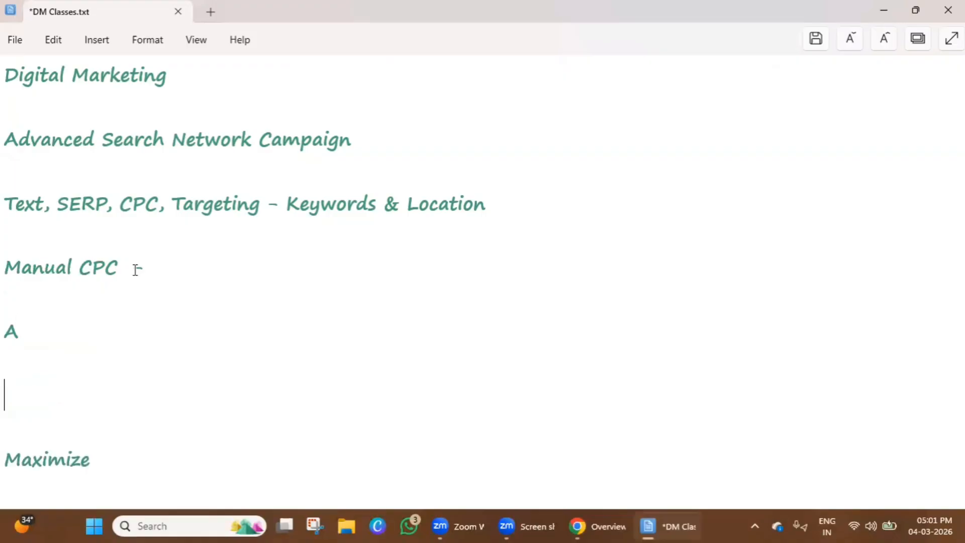
{"action": "type", "text": "B"}
{"action": "key", "text": "Return"}
{"action": "key", "text": "Return"}
{"action": "type", "text": "C"}
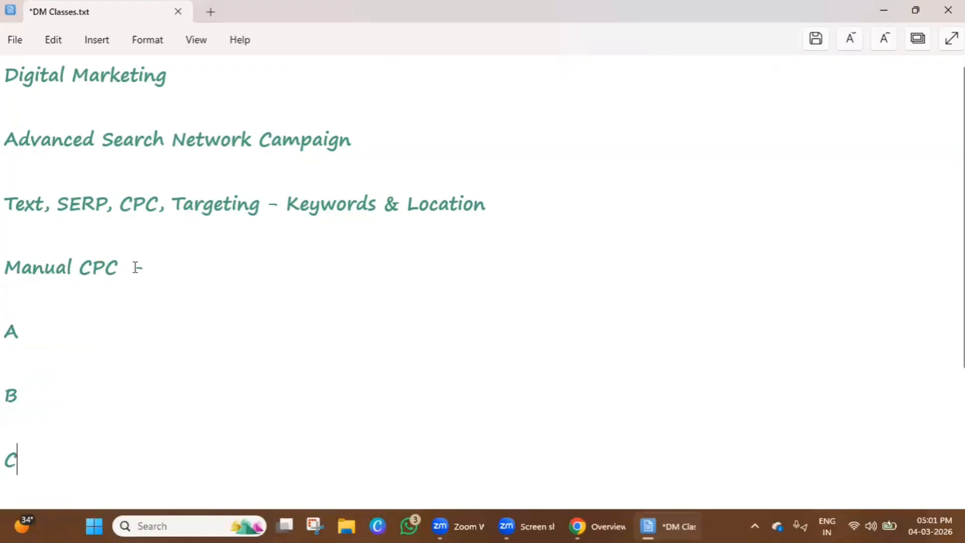
Insert an indented "CPC" column heading on its own line directly above row A
{"action": "left_click", "coordinate": [88, 310]}
{"action": "key", "text": "Tab"}
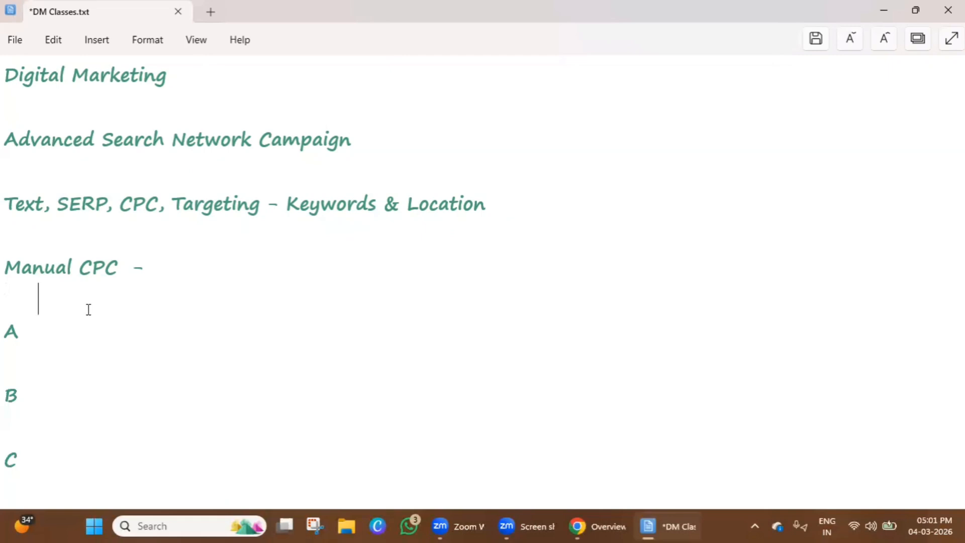
{"action": "key", "text": "Return"}
{"action": "key", "text": "Tab"}
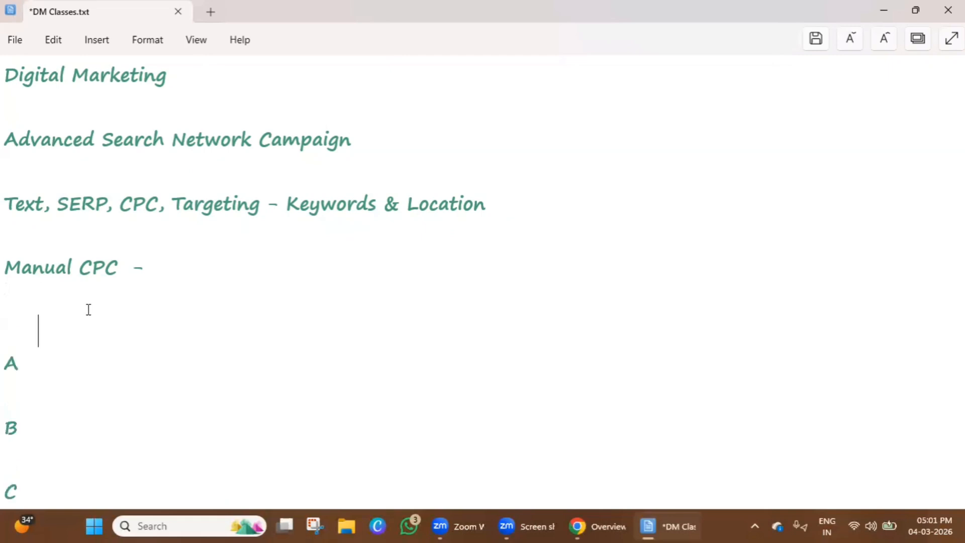
{"action": "type", "text": "CPC"}
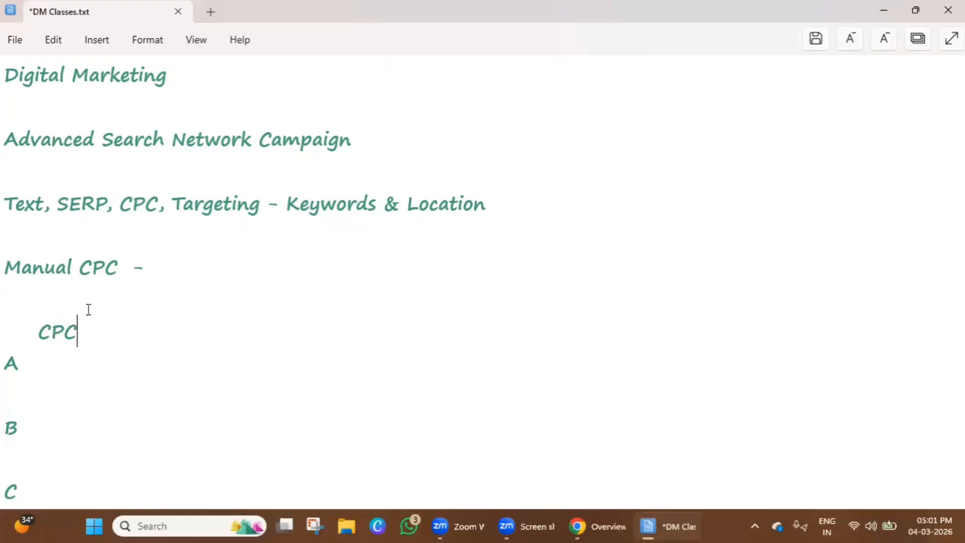
Fill in the CPC column with 100 for A, 150 for B and 250rs for C
{"action": "scroll", "coordinate": [86, 302], "scroll_direction": "down", "scroll_amount": 2}
{"action": "left_click", "coordinate": [52, 235]}
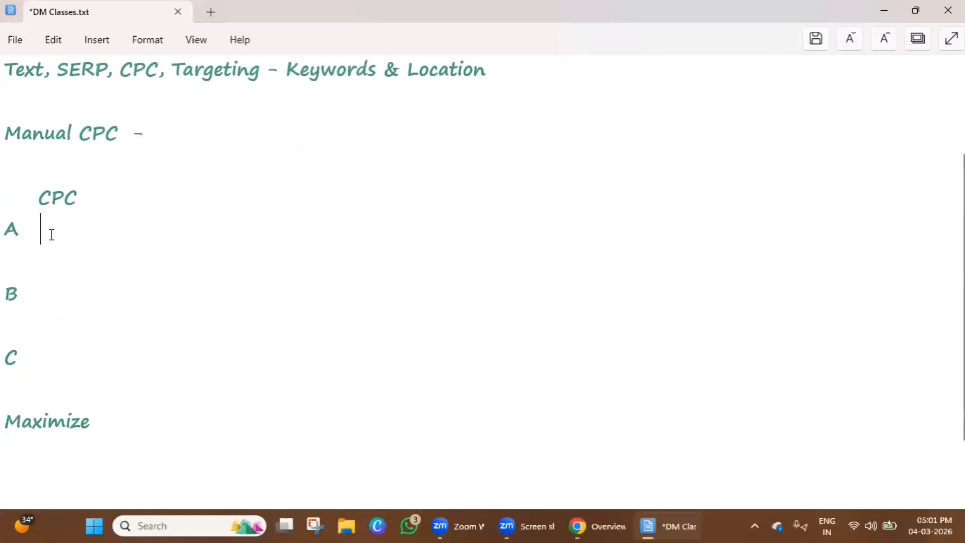
{"action": "type", "text": "100"}
{"action": "left_click", "coordinate": [39, 291]}
{"action": "key", "text": "Tab"}
{"action": "scroll", "coordinate": [118, 290], "scroll_direction": "down", "scroll_amount": 3}
{"action": "type", "text": "150"}
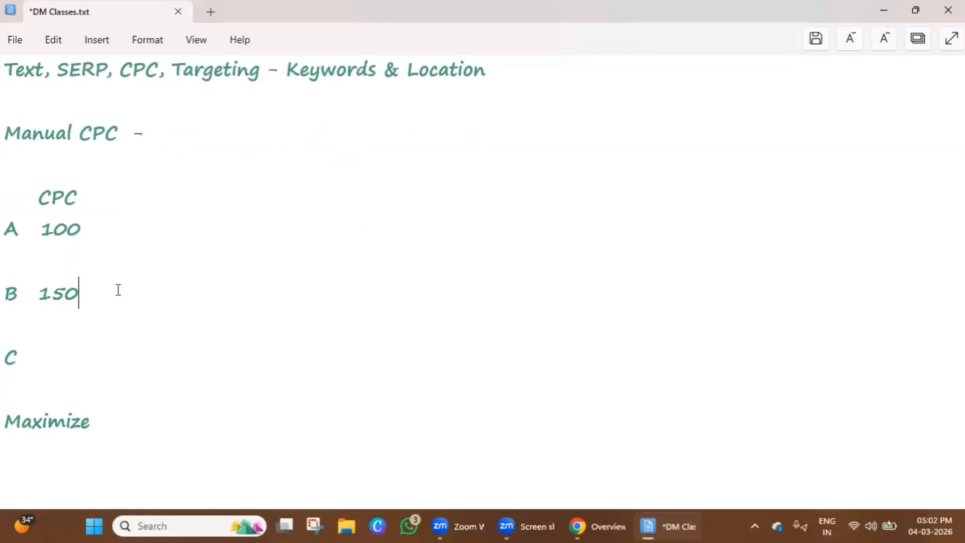
{"action": "left_click", "coordinate": [45, 358]}
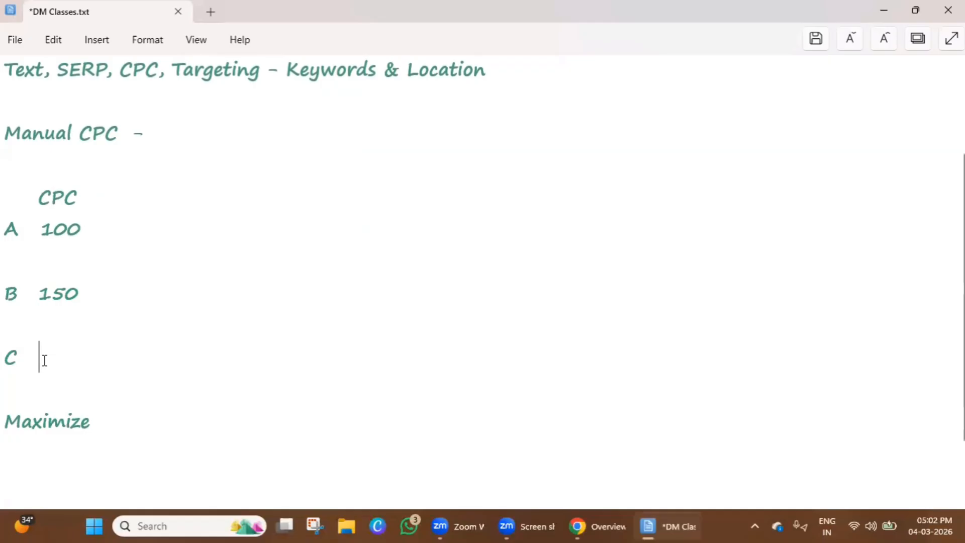
{"action": "type", "text": "250rs"}
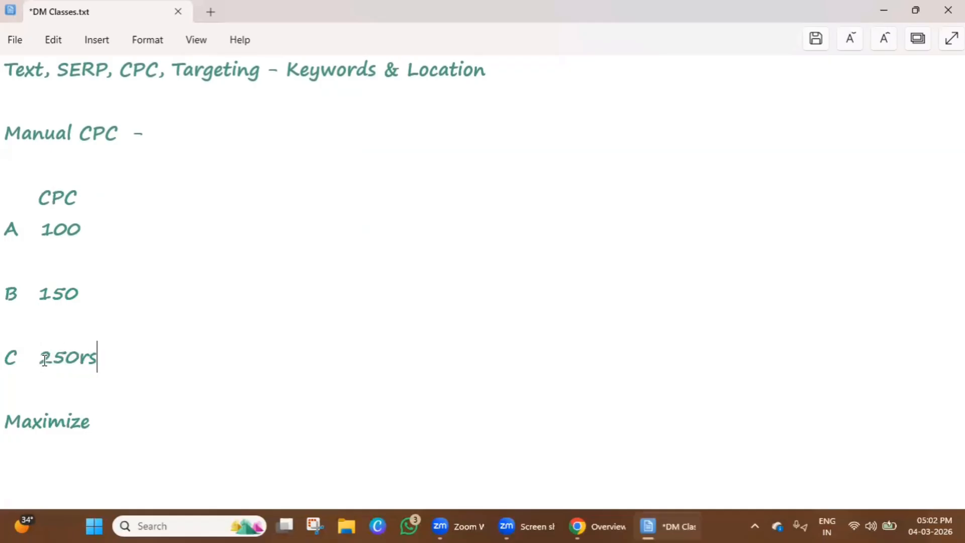
Add a second column heading "Adrank - CPC" beside the CPC heading
{"action": "left_click", "coordinate": [142, 202]}
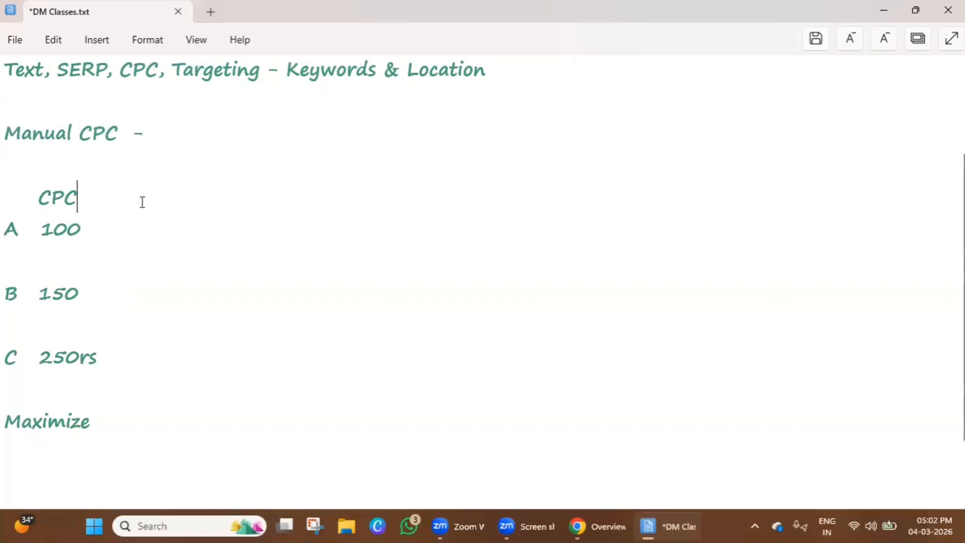
{"action": "type", "text": "A"}
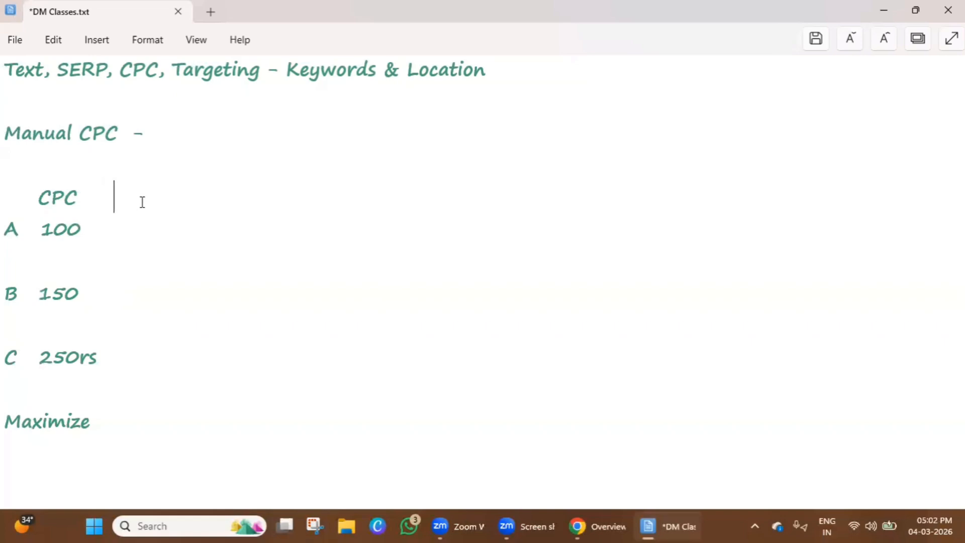
{"action": "type", "text": "drank"}
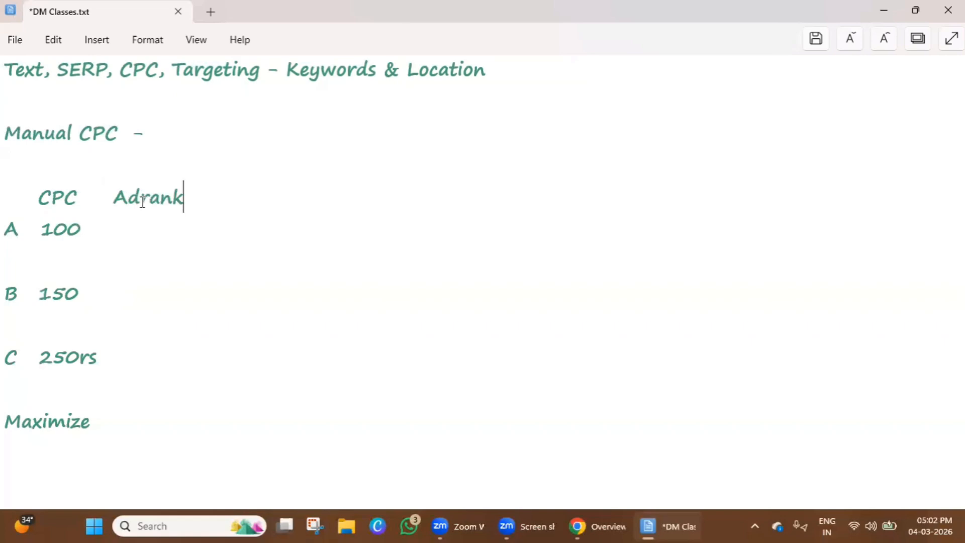
{"action": "type", "text": " - CPC"}
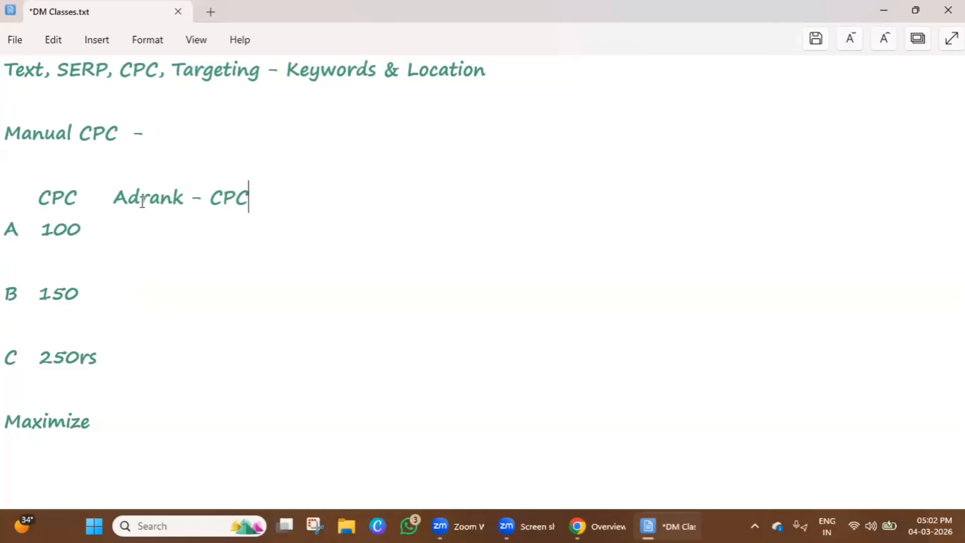
Fill in the Adrank column with 1st for C, 2nd for B and 3rd for A
{"action": "left_click", "coordinate": [136, 230]}
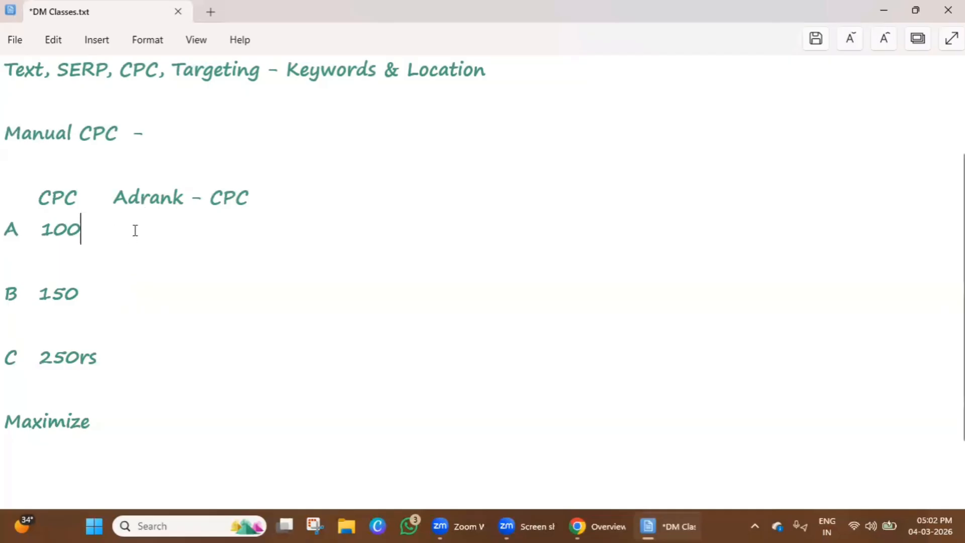
{"action": "left_click", "coordinate": [189, 359]}
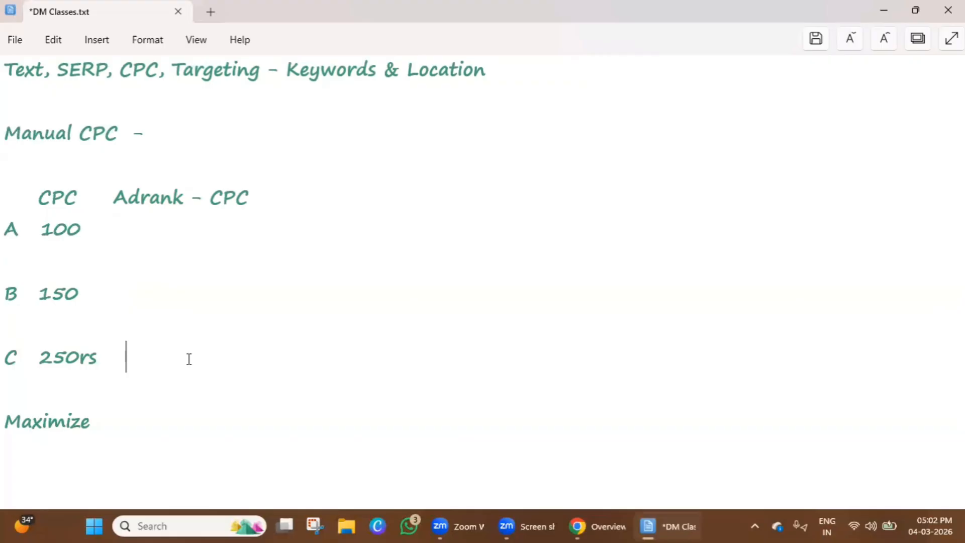
{"action": "triple_click", "coordinate": [139, 196]}
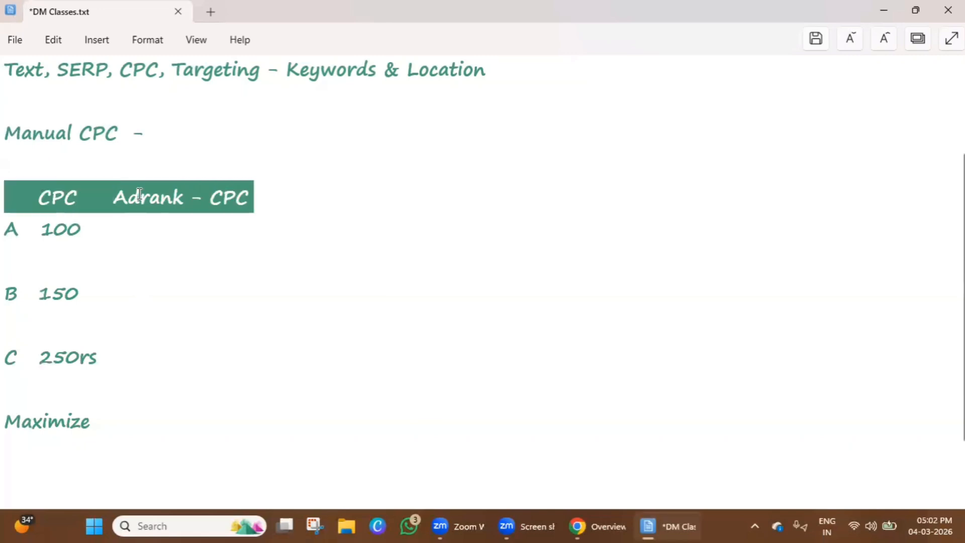
{"action": "left_click", "coordinate": [170, 355]}
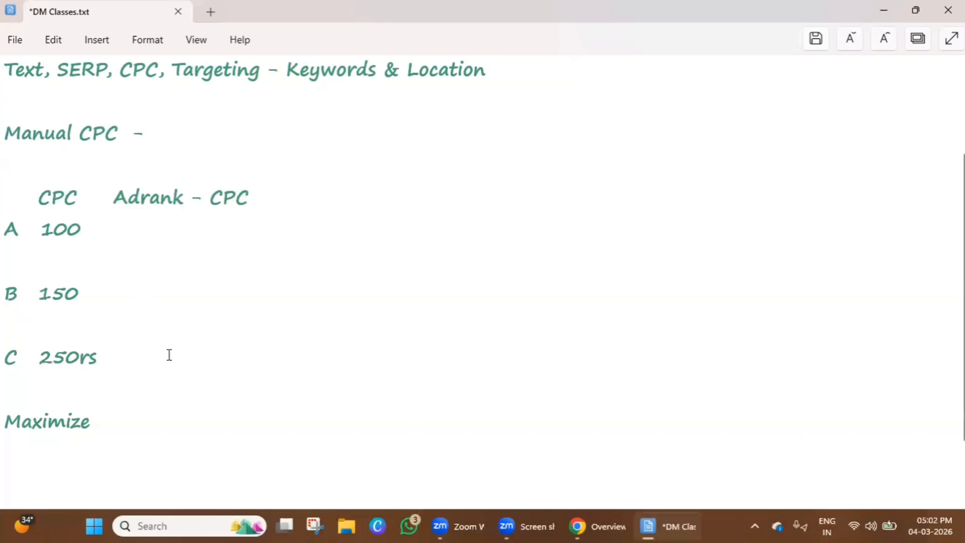
{"action": "type", "text": "1"}
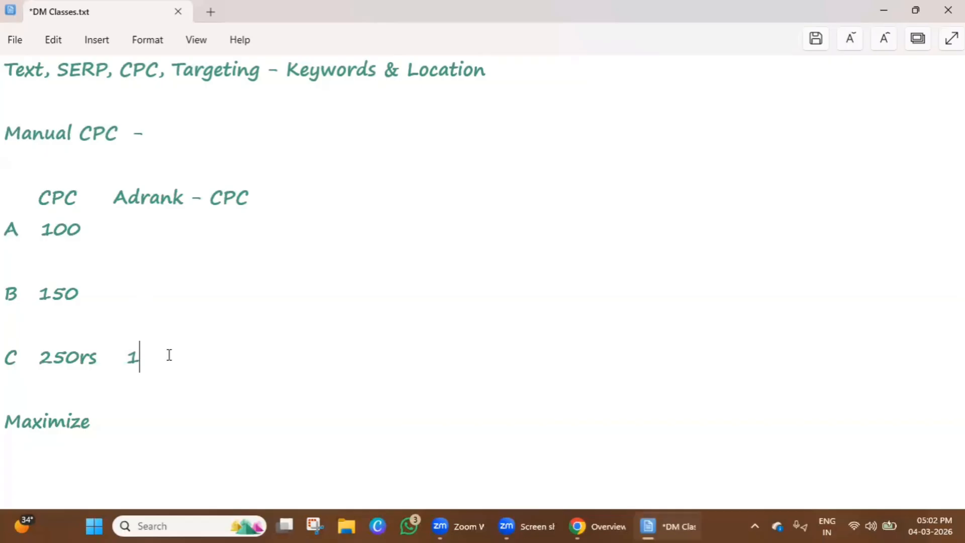
{"action": "type", "text": "st"}
{"action": "left_click", "coordinate": [129, 292]}
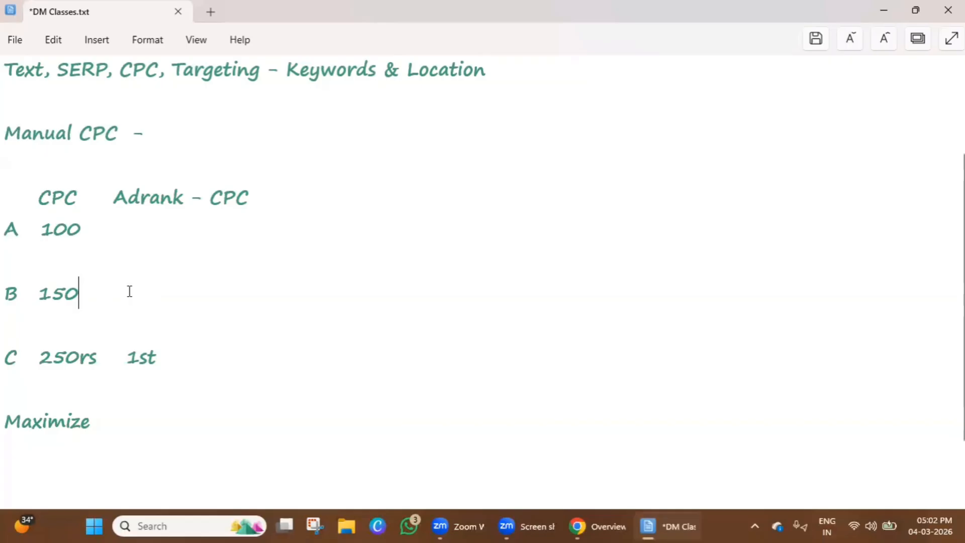
{"action": "type", "text": "2nd"}
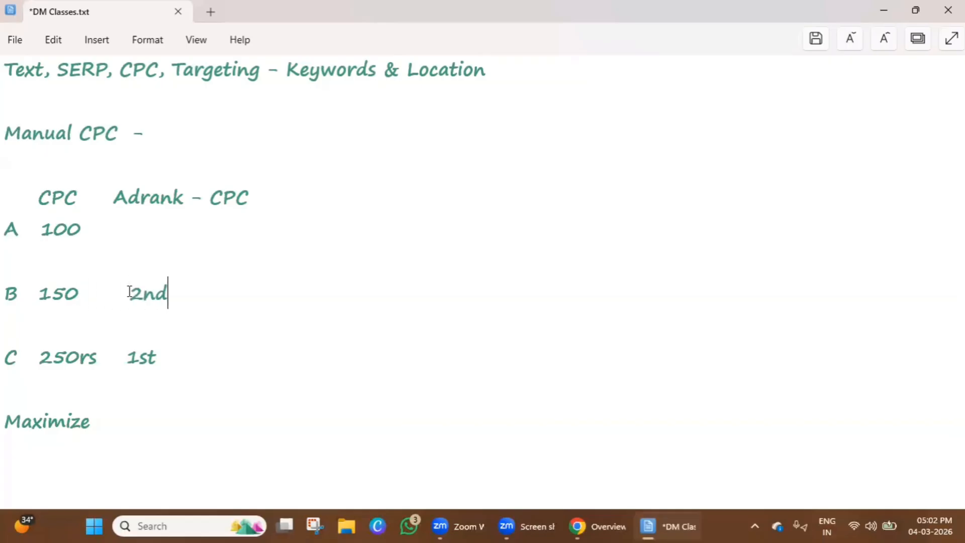
{"action": "left_click", "coordinate": [98, 232]}
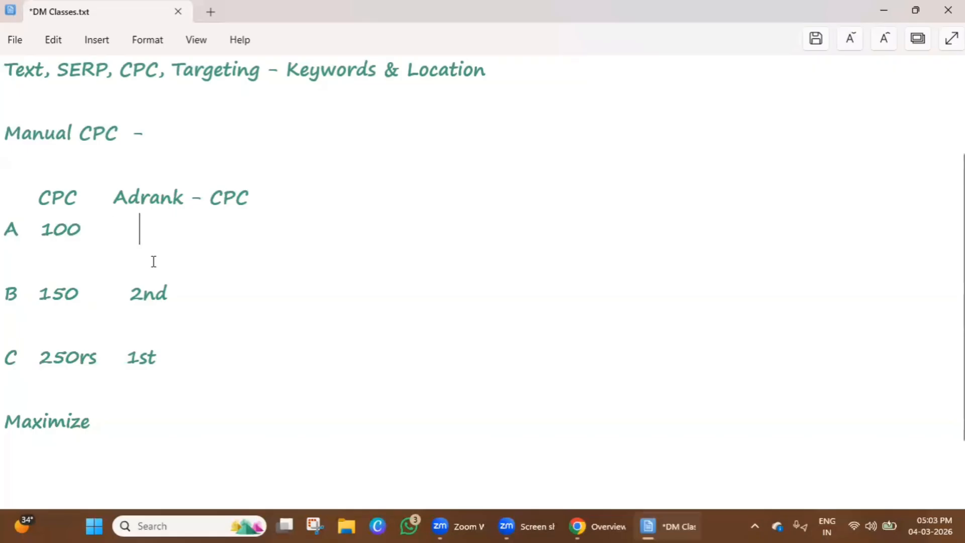
{"action": "type", "text": "3rd"}
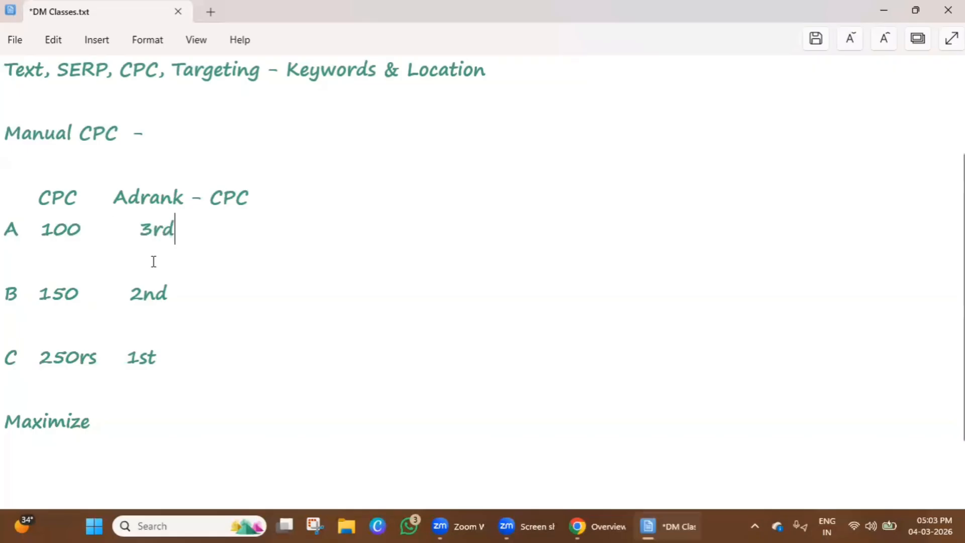
Add "100rs ==> 151 rs" in a third column of row C, spaced away from the 1st rank
{"action": "left_click", "coordinate": [97, 358]}
{"action": "left_click", "coordinate": [95, 295]}
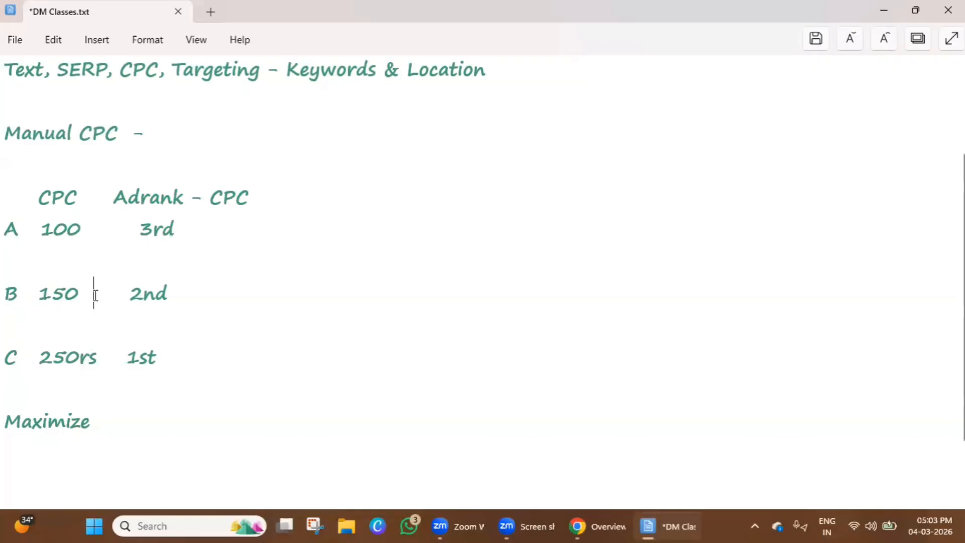
{"action": "left_click", "coordinate": [336, 356]}
{"action": "key", "text": "Tab"}
{"action": "key", "text": "Tab"}
{"action": "type", "text": "100rs"}
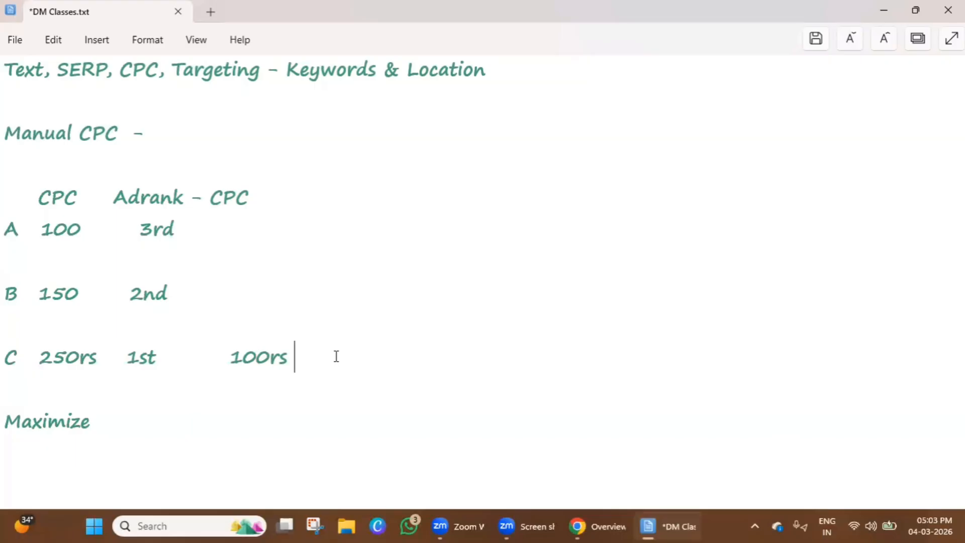
{"action": "type", "text": "==> 151 rs"}
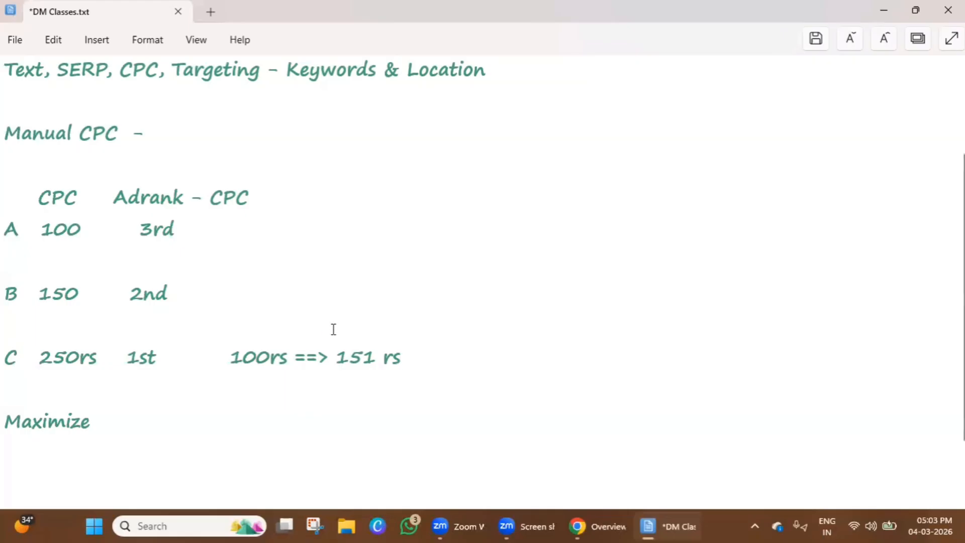
Add "101 rs" in the third column of row B and complete the line below the table as "Maximize clicks"
{"action": "left_click", "coordinate": [203, 293]}
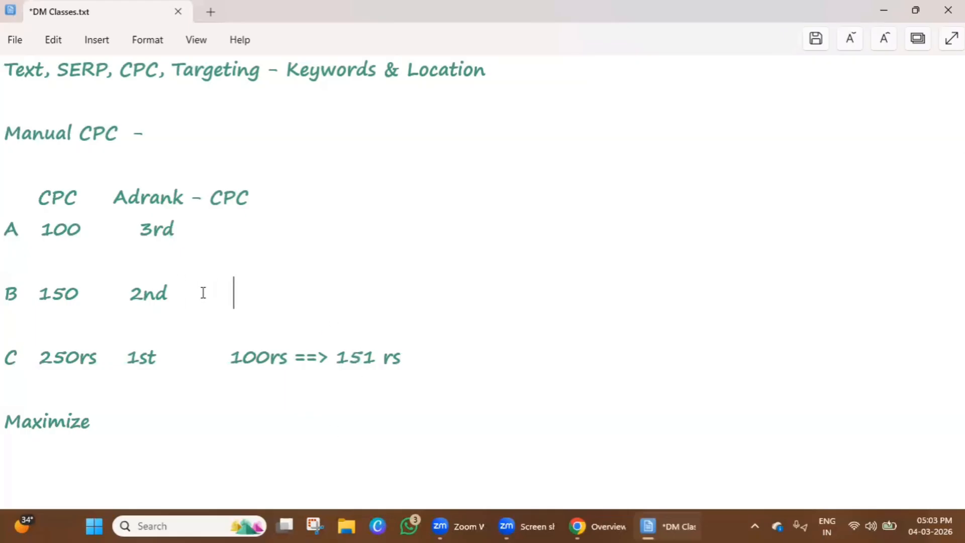
{"action": "type", "text": "101 rs"}
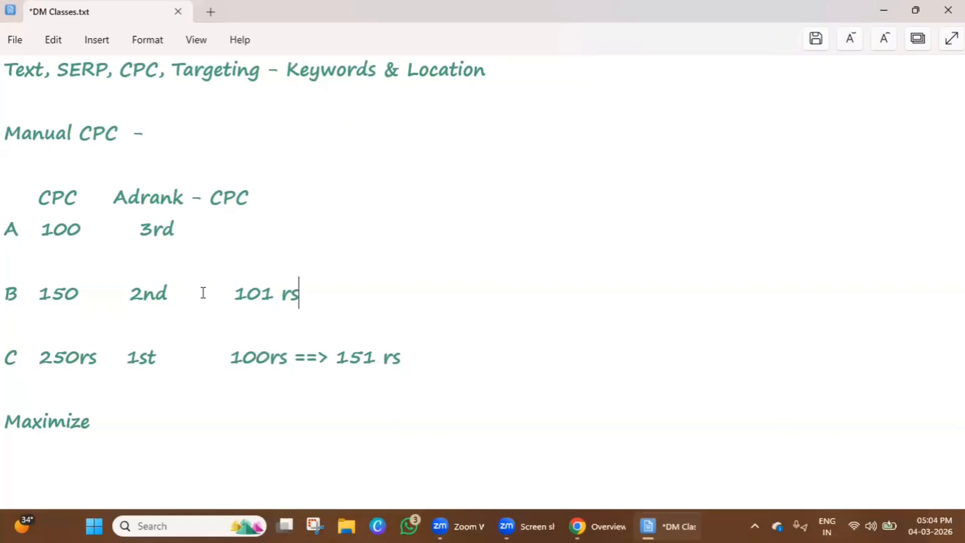
{"action": "left_click", "coordinate": [148, 423]}
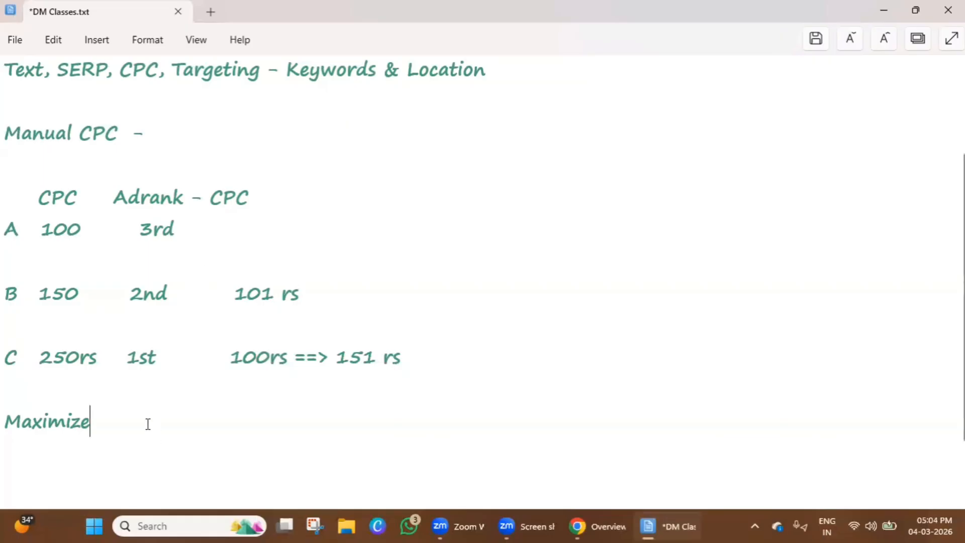
{"action": "type", "text": "clicks"}
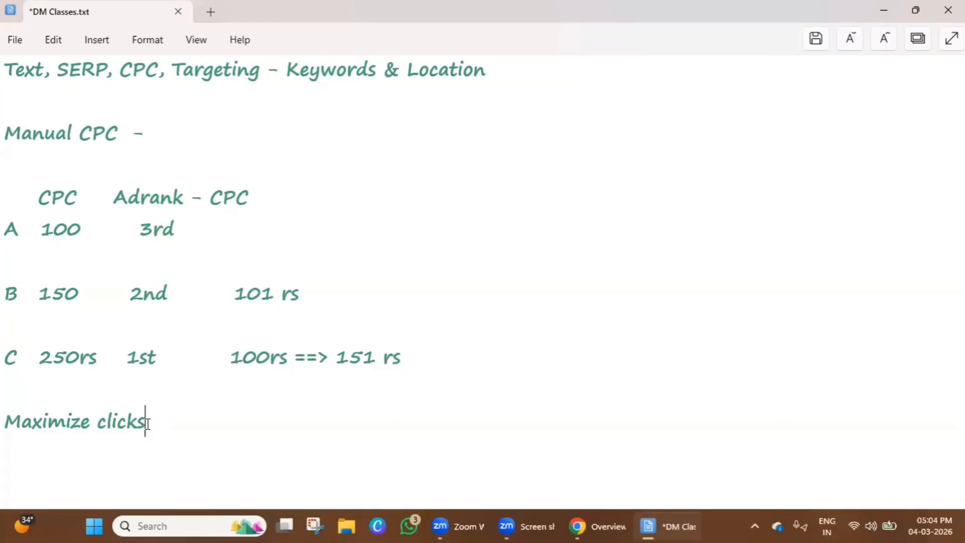
Highlight in turn row C's 100rs, the CPC bids of rows A and B, and row C's 151 to compare them
{"action": "double_click", "coordinate": [242, 354]}
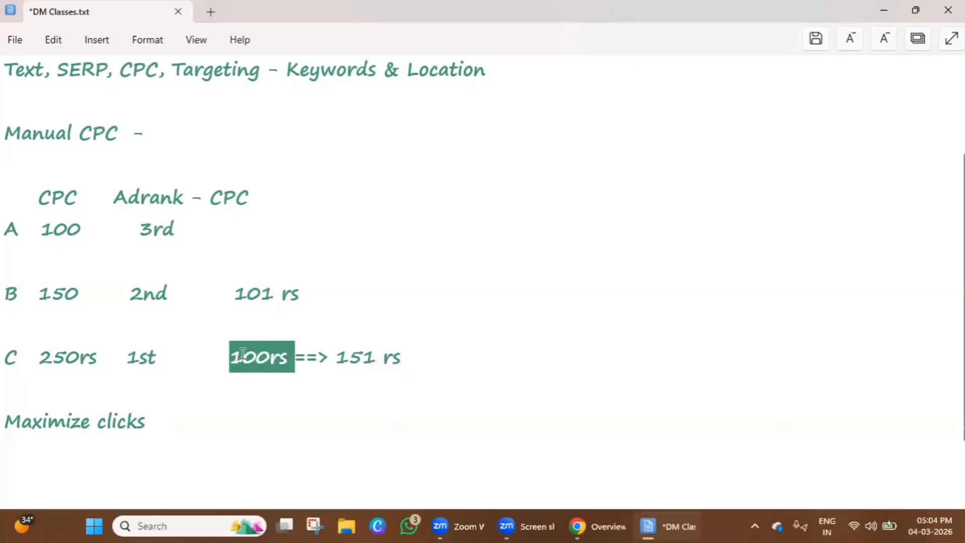
{"action": "left_click", "coordinate": [54, 230]}
{"action": "double_click", "coordinate": [55, 232]}
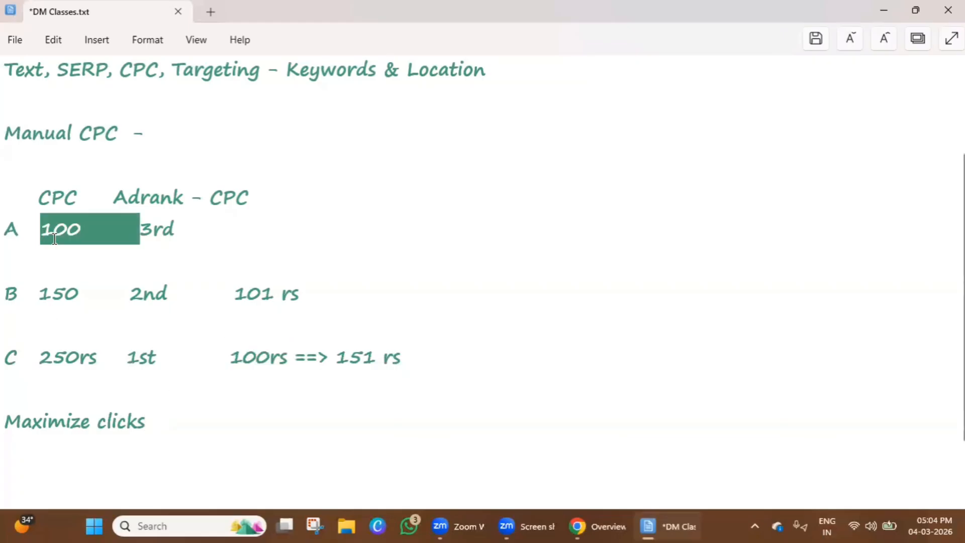
{"action": "left_click", "coordinate": [62, 273]}
{"action": "double_click", "coordinate": [61, 285]}
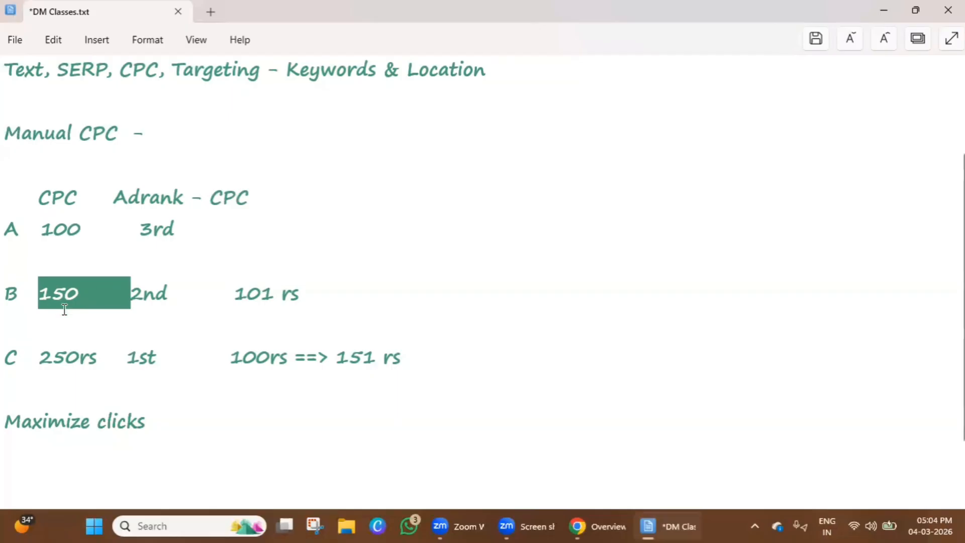
{"action": "double_click", "coordinate": [349, 359]}
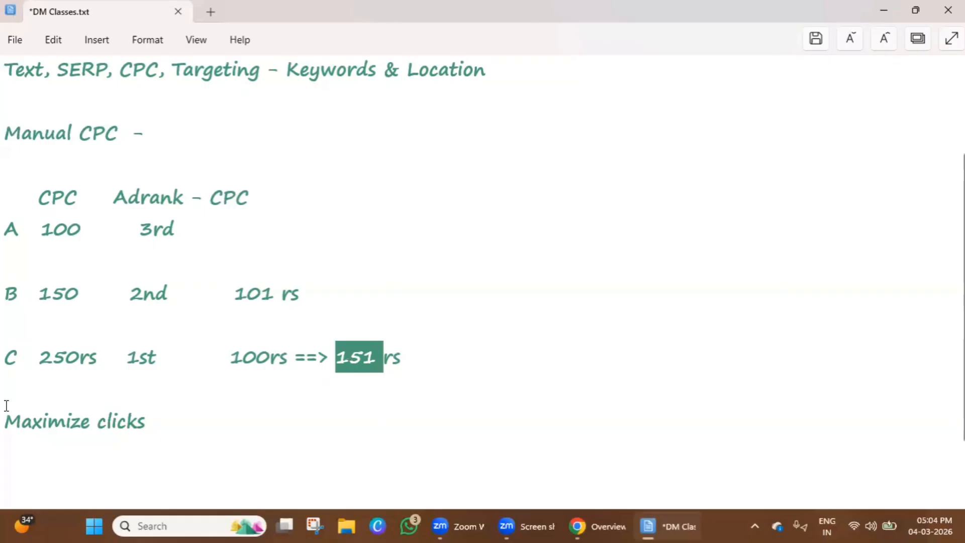
List the bid values 250 rs, 249, 248 and 200 on separate lines below the Manual CPC line
{"action": "left_click", "coordinate": [167, 134]}
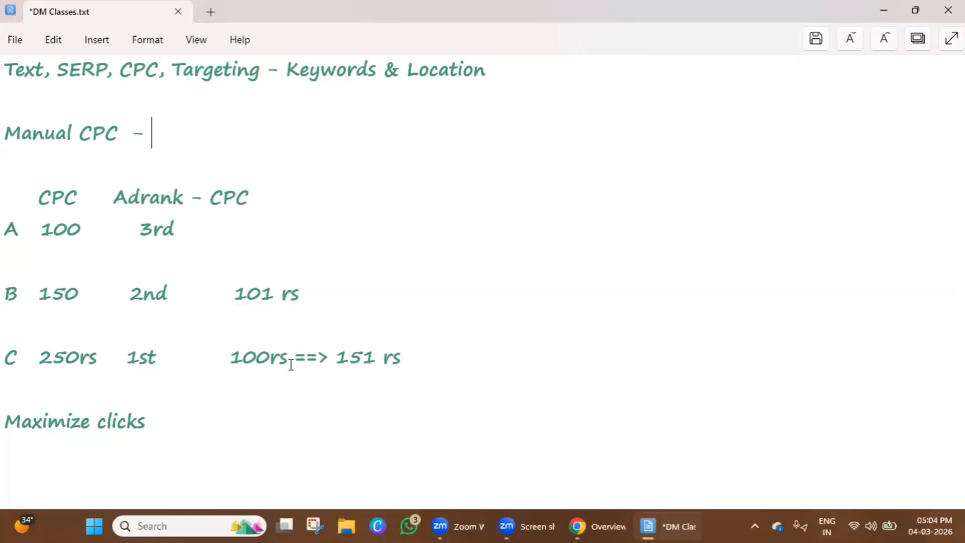
{"action": "key", "text": "Return"}
{"action": "key", "text": "Return"}
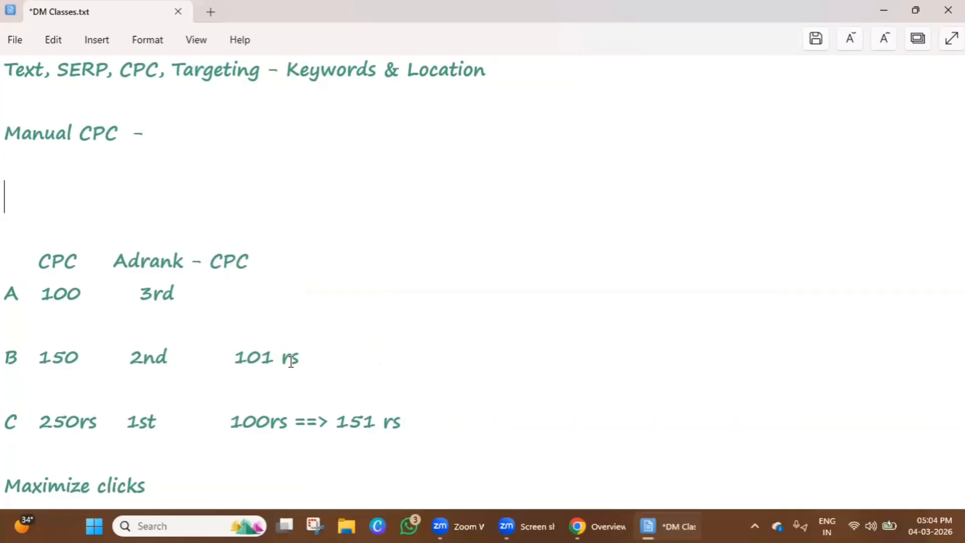
{"action": "type", "text": "250 rs"}
{"action": "key", "text": "Return"}
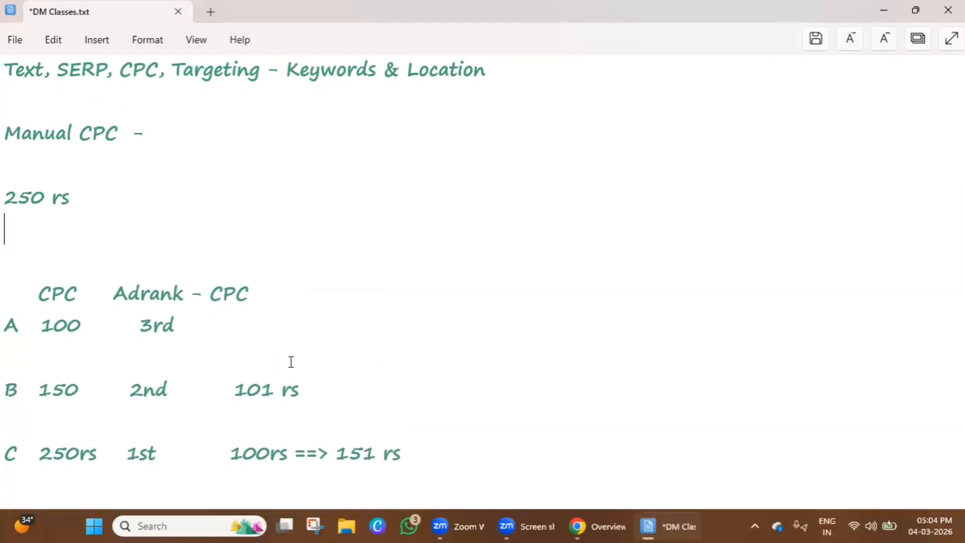
{"action": "type", "text": "249"}
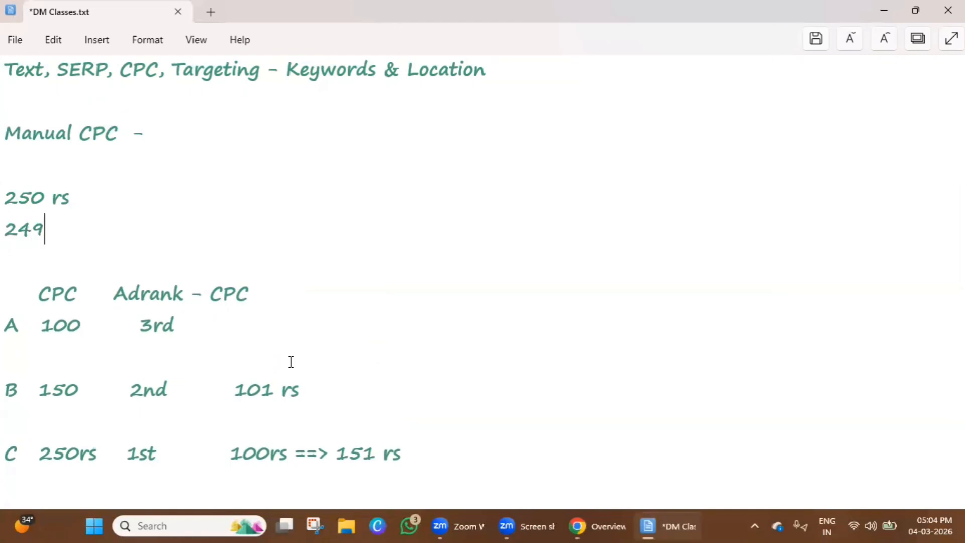
{"action": "key", "text": "Return"}
{"action": "type", "text": "2"}
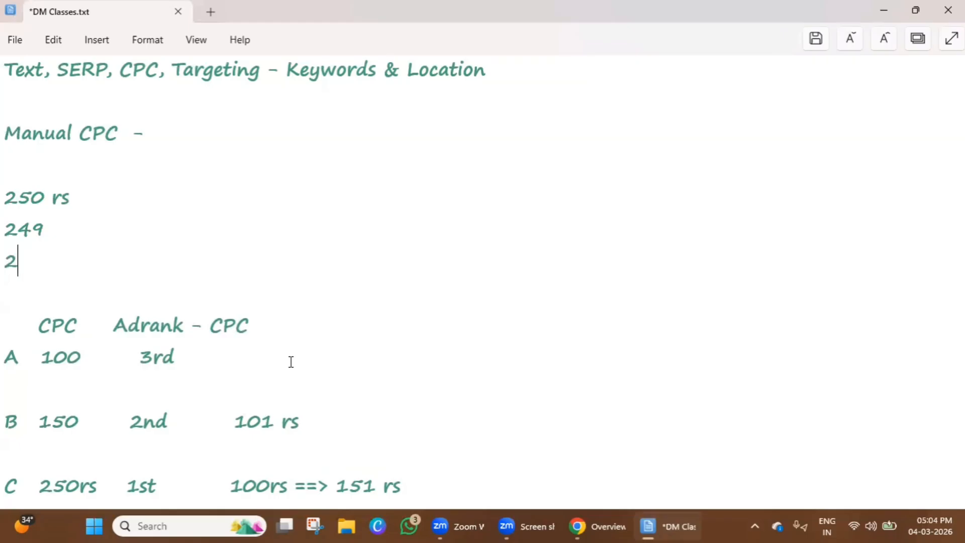
{"action": "type", "text": "48"}
{"action": "key", "text": "Return"}
{"action": "type", "text": "200"}
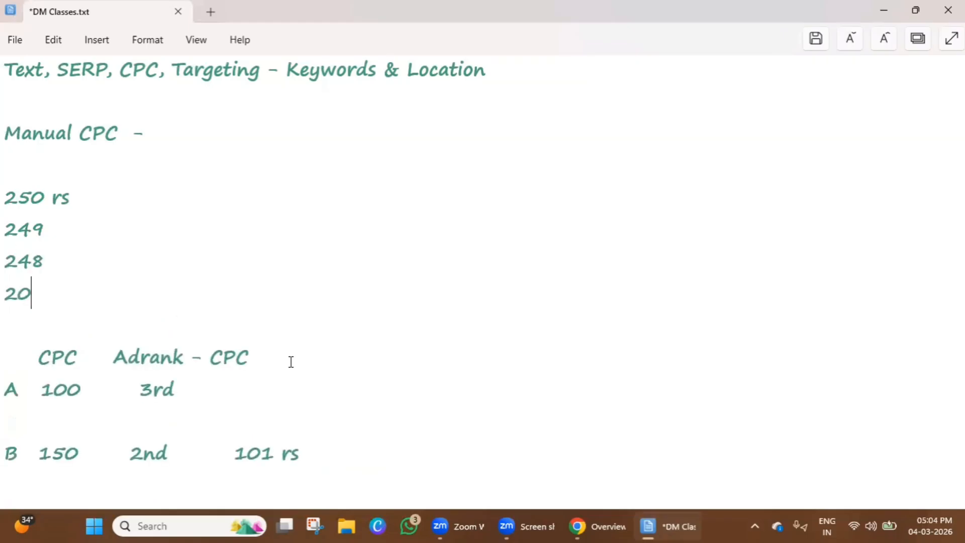
Delete the whole list of bid values between the Manual CPC line and the table
{"action": "key", "text": "BackSpace"}
{"action": "key", "text": "BackSpace"}
{"action": "key", "text": "BackSpace"}
{"action": "key", "text": "BackSpace"}
{"action": "key", "text": "BackSpace"}
{"action": "key", "text": "BackSpace"}
{"action": "key", "text": "BackSpace"}
{"action": "key", "text": "BackSpace"}
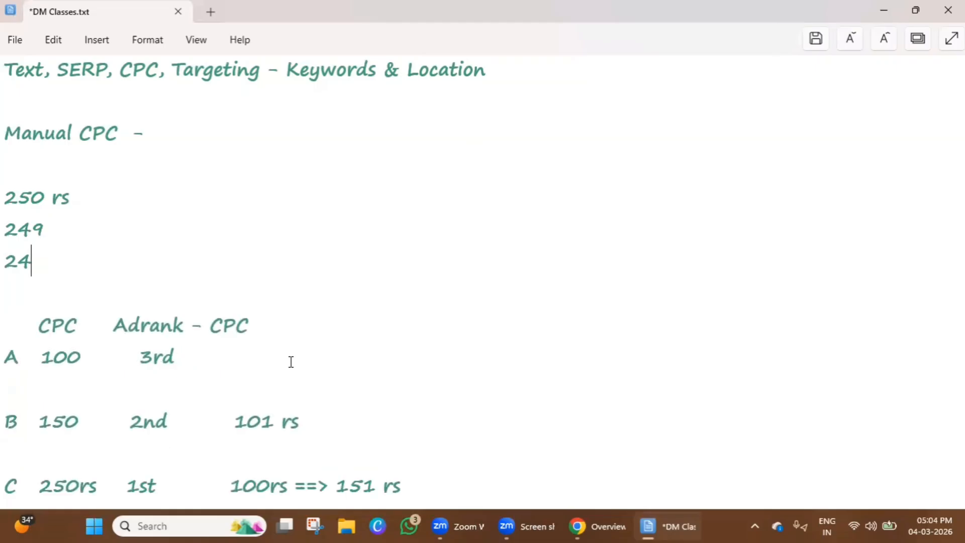
{"action": "key", "text": "BackSpace"}
{"action": "key", "text": "BackSpace"}
{"action": "key", "text": "BackSpace"}
{"action": "key", "text": "BackSpace"}
{"action": "key", "text": "BackSpace"}
{"action": "key", "text": "BackSpace"}
{"action": "key", "text": "BackSpace"}
{"action": "key", "text": "BackSpace"}
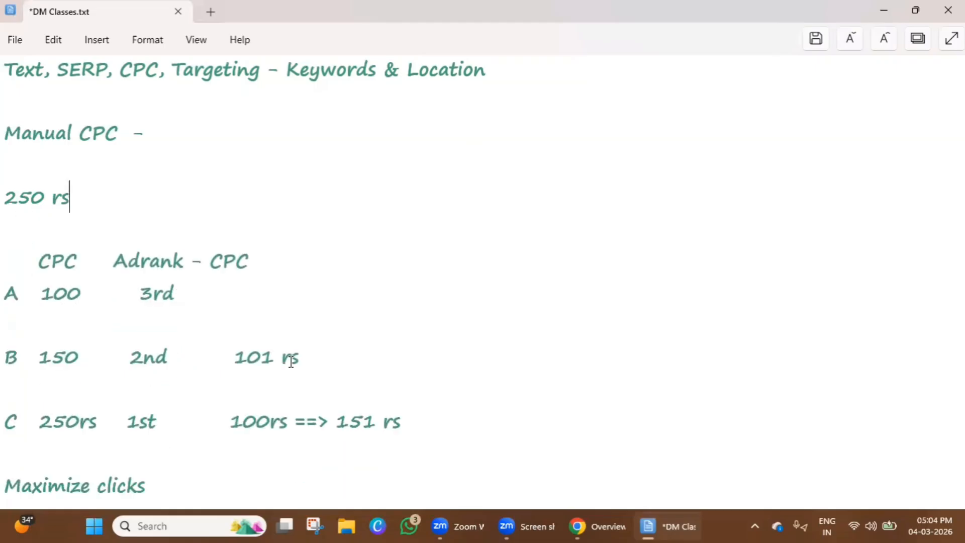
{"action": "key", "text": "BackSpace"}
{"action": "key", "text": "BackSpace"}
{"action": "key", "text": "BackSpace"}
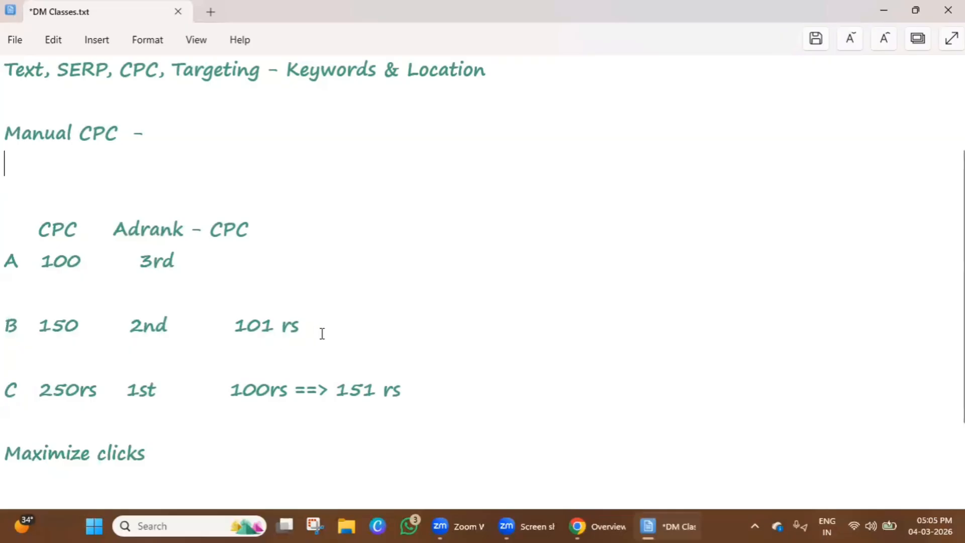
Switch to Google Ads, go to the campaigns list and open the settings of the Banglore campaign
{"action": "left_click", "coordinate": [885, 8]}
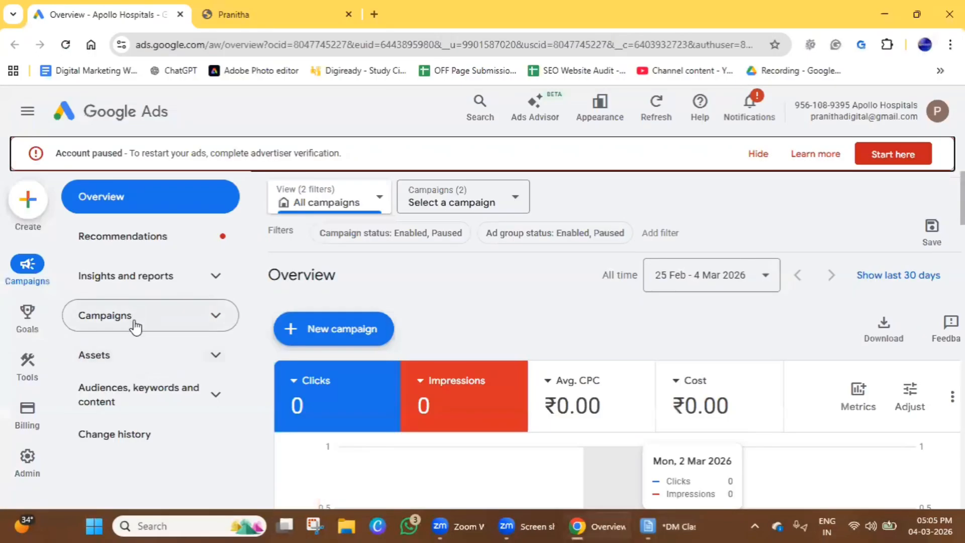
{"action": "left_click", "coordinate": [134, 324]}
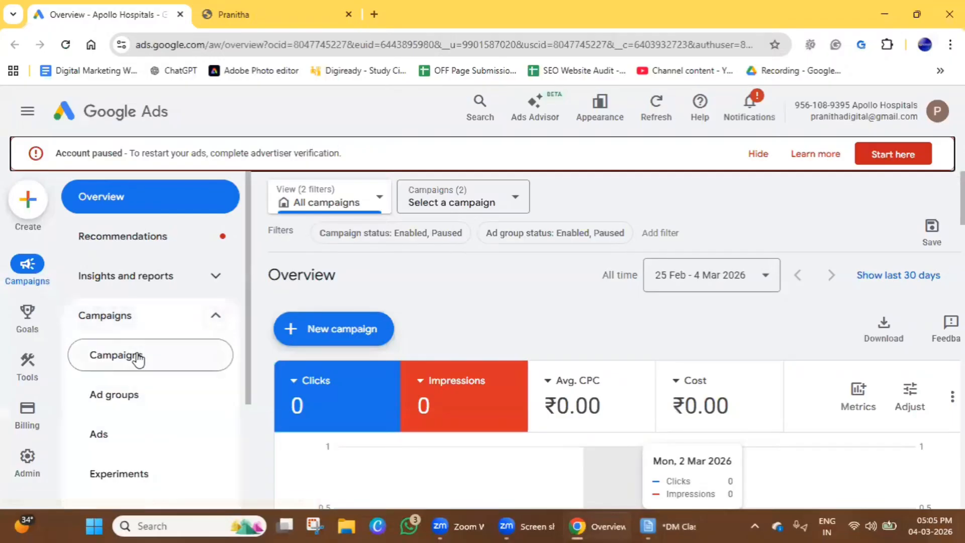
{"action": "left_click", "coordinate": [136, 357]}
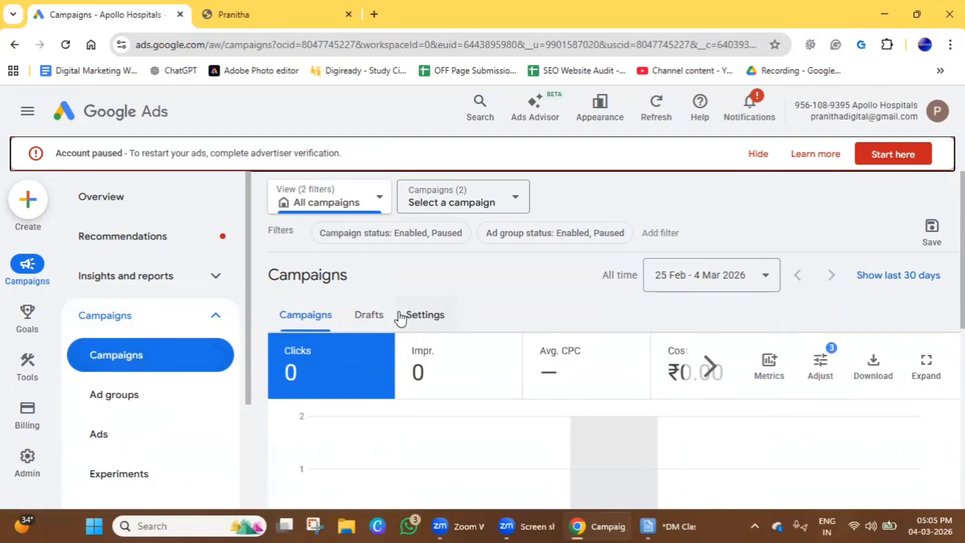
{"action": "scroll", "coordinate": [528, 338], "scroll_direction": "down", "scroll_amount": 5}
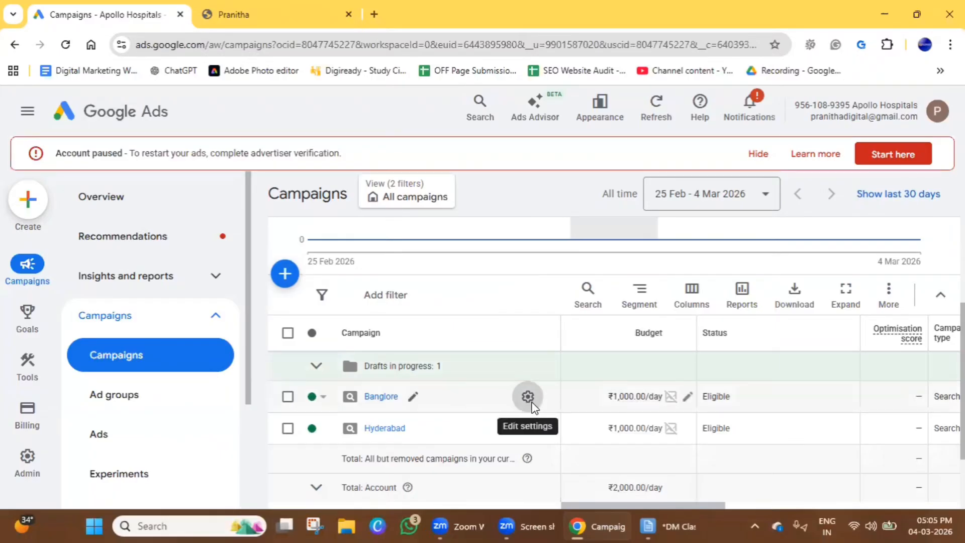
{"action": "left_click", "coordinate": [528, 397]}
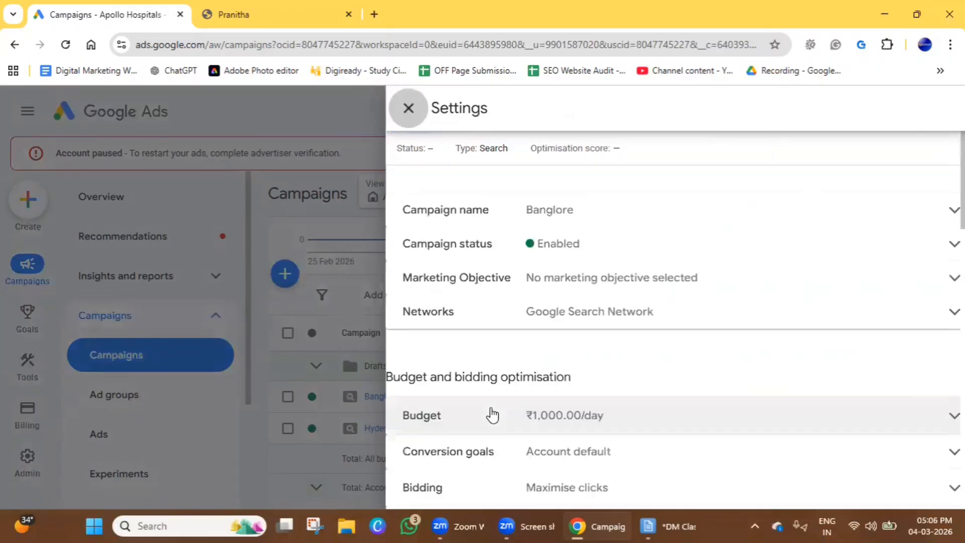
Change the Banglore campaign's bidding by selecting a bid strategy directly and choosing Manual CPC
{"action": "scroll", "coordinate": [517, 288], "scroll_direction": "down", "scroll_amount": 4}
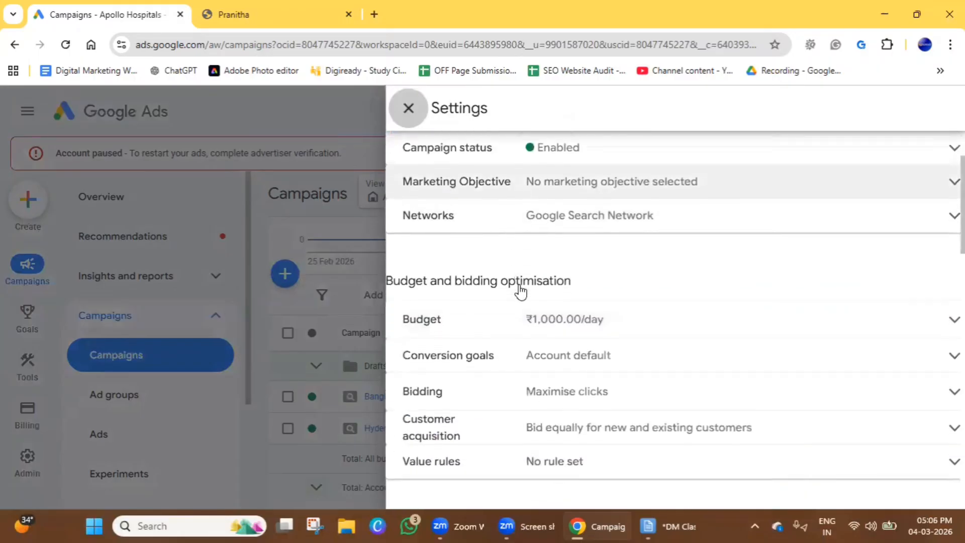
{"action": "left_click", "coordinate": [852, 281]}
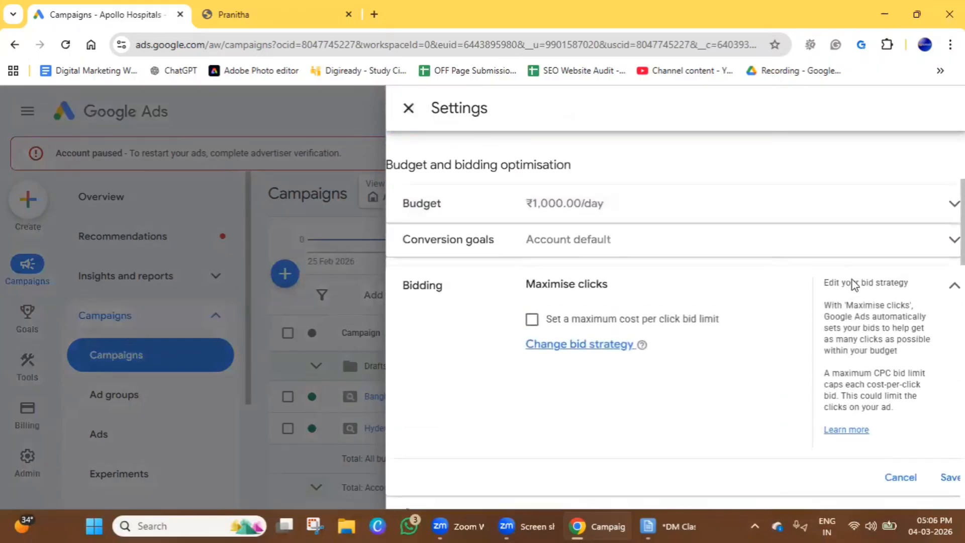
{"action": "left_click", "coordinate": [594, 348]}
{"action": "scroll", "coordinate": [656, 360], "scroll_direction": "down", "scroll_amount": 4}
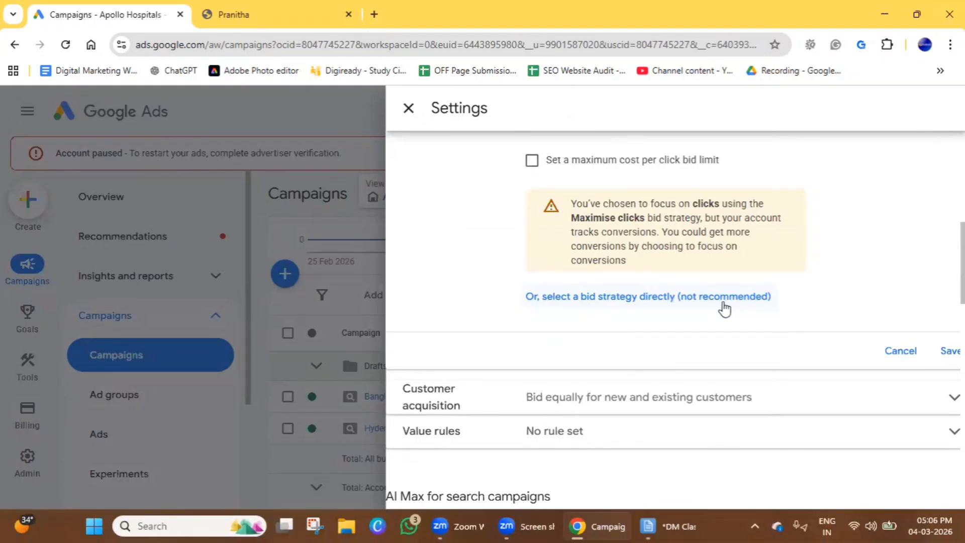
{"action": "left_click", "coordinate": [654, 299]}
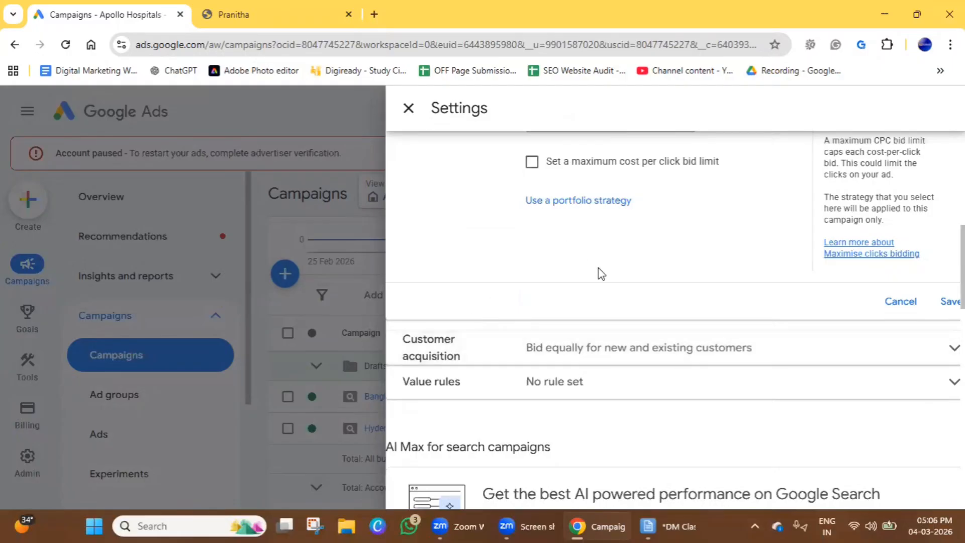
{"action": "scroll", "coordinate": [597, 312], "scroll_direction": "up", "scroll_amount": 3}
{"action": "left_click", "coordinate": [611, 261]}
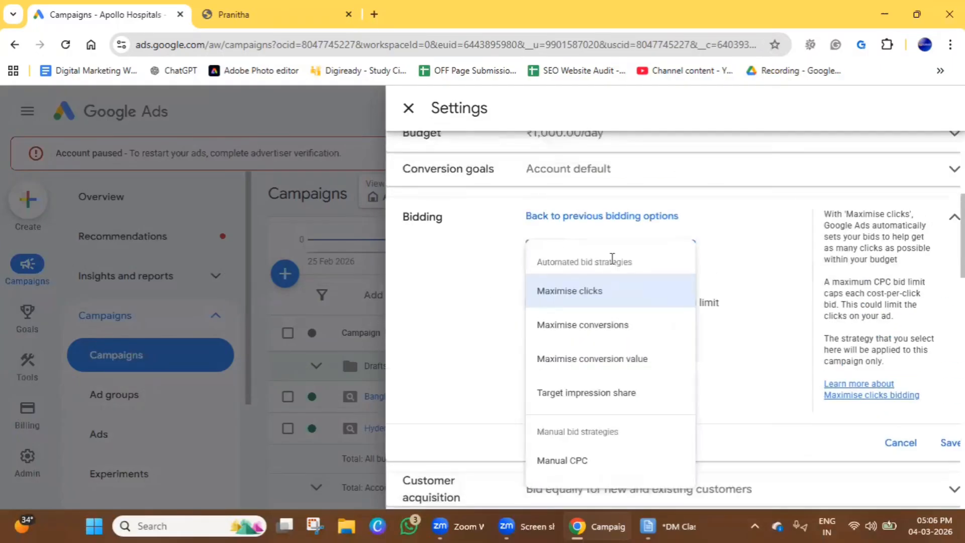
{"action": "left_click", "coordinate": [580, 461]}
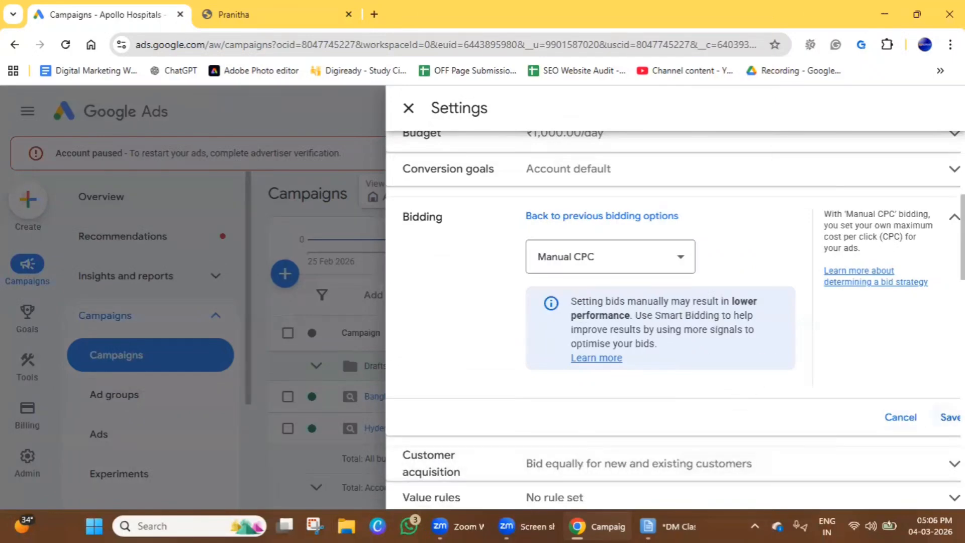
{"action": "scroll", "coordinate": [578, 390], "scroll_direction": "down", "scroll_amount": 3}
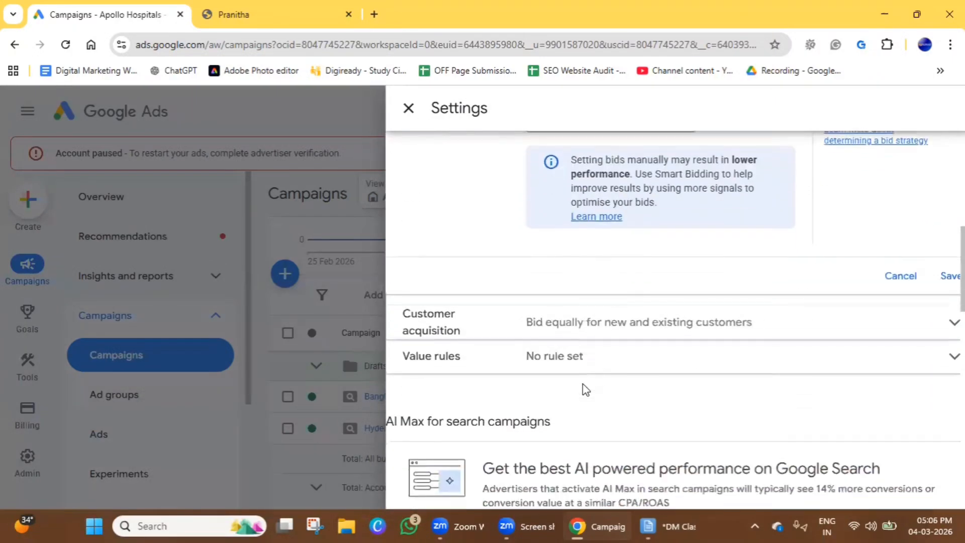
{"action": "scroll", "coordinate": [583, 390], "scroll_direction": "up", "scroll_amount": 1}
{"action": "scroll", "coordinate": [583, 390], "scroll_direction": "up", "scroll_amount": 3}
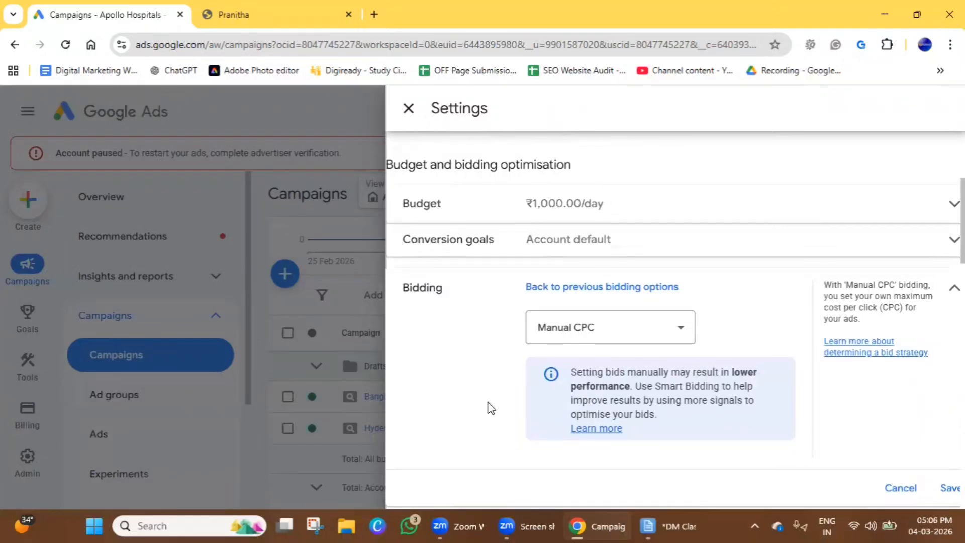
Switch back to the DM Classes.txt notes and highlight the 250rs bid in row C
{"action": "left_click", "coordinate": [646, 526]}
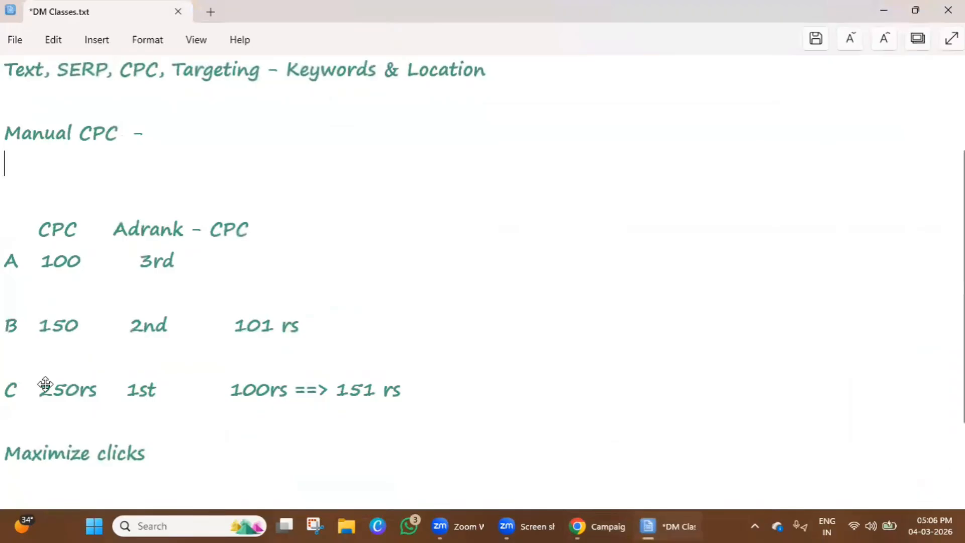
{"action": "double_click", "coordinate": [107, 398]}
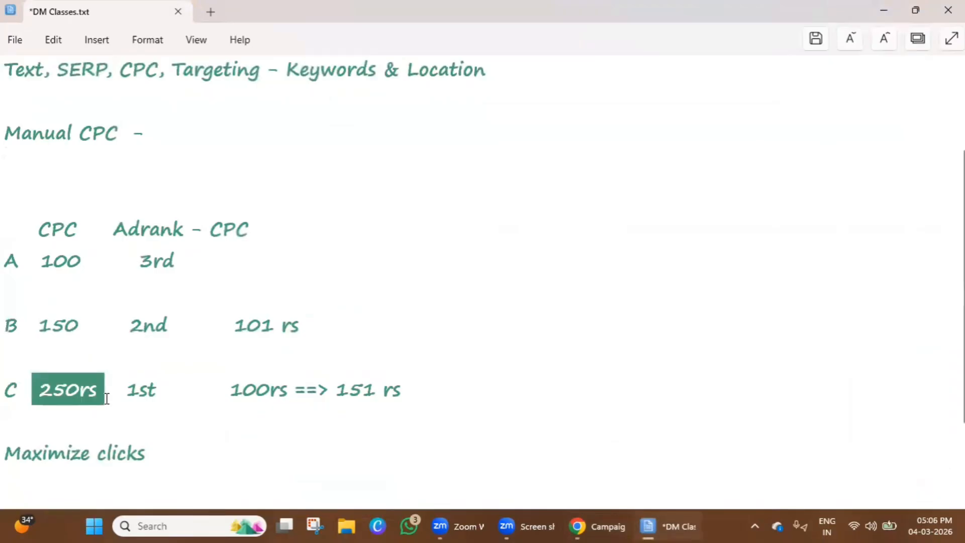
Return to Google Ads, save Manual CPC as the Banglore campaign's bidding, check the saved strategy and close the settings
{"action": "left_click_drag", "start_coordinate": [107, 399], "coordinate": [39, 397]}
{"action": "left_click", "coordinate": [883, 11]}
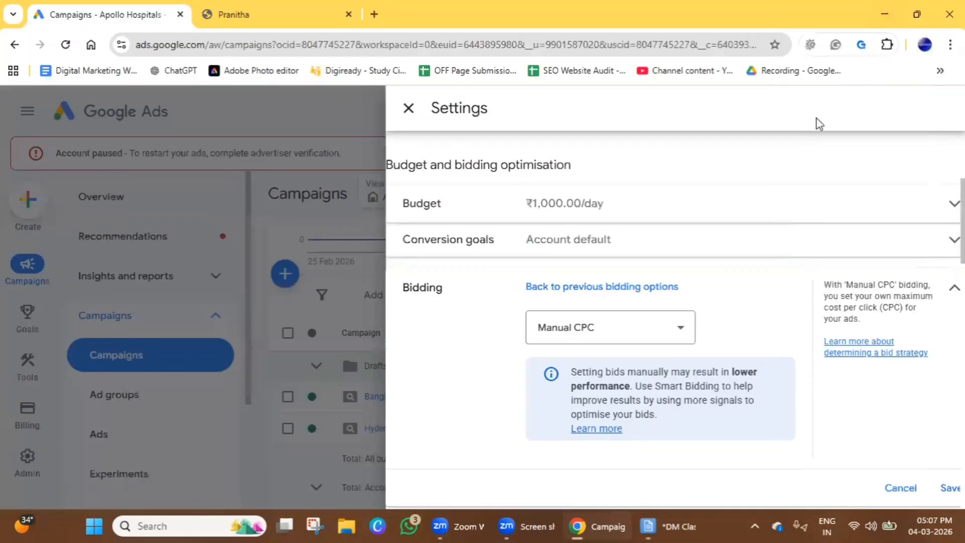
{"action": "left_click", "coordinate": [950, 488]}
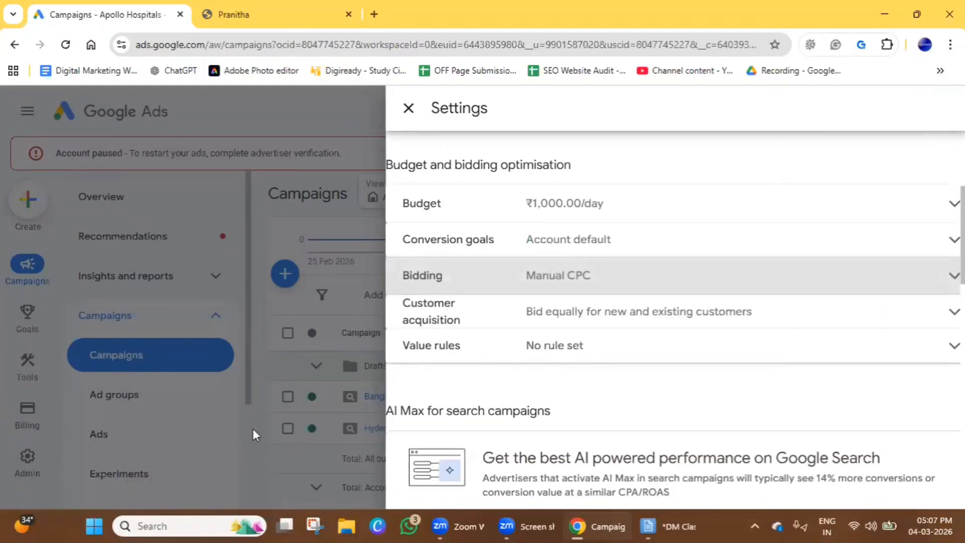
{"action": "left_click", "coordinate": [607, 285]}
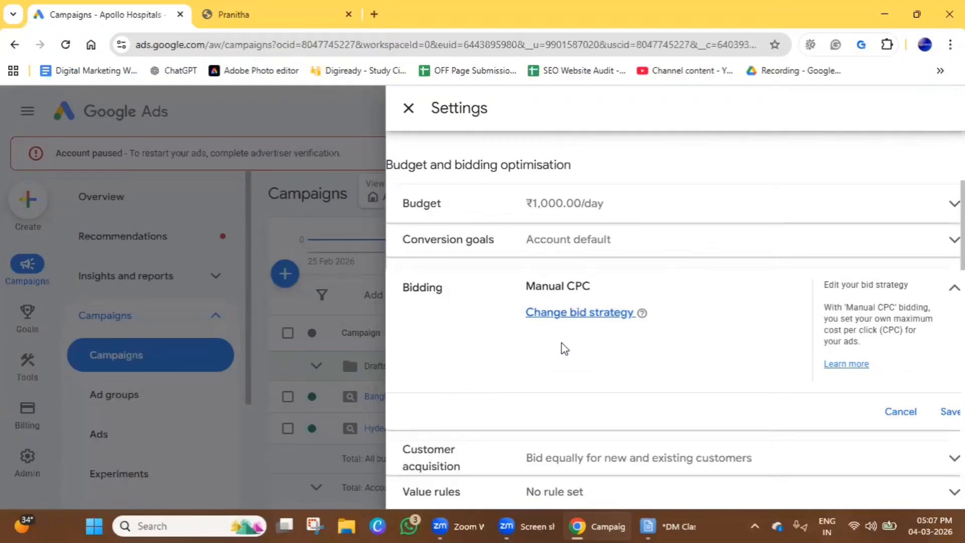
{"action": "left_click", "coordinate": [408, 108]}
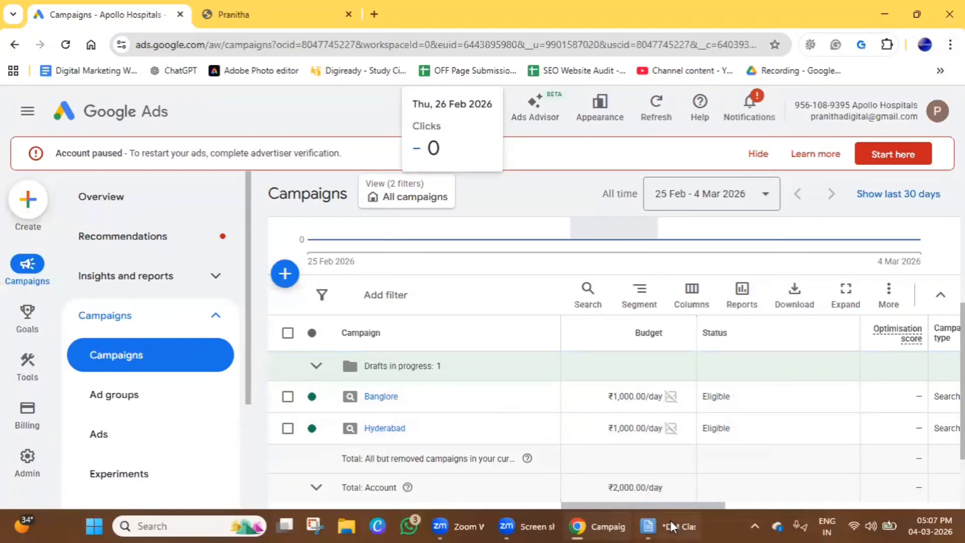
Switch to the DM Classes.txt notes and add the line "Daily budget - 1000rs" below Maximize clicks
{"action": "mouse_move", "coordinate": [672, 526]}
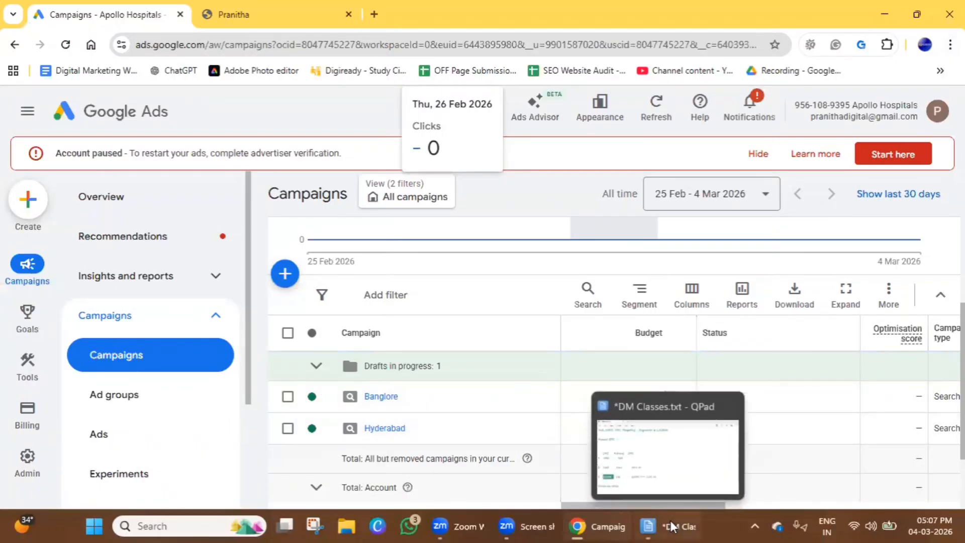
{"action": "left_click", "coordinate": [670, 523]}
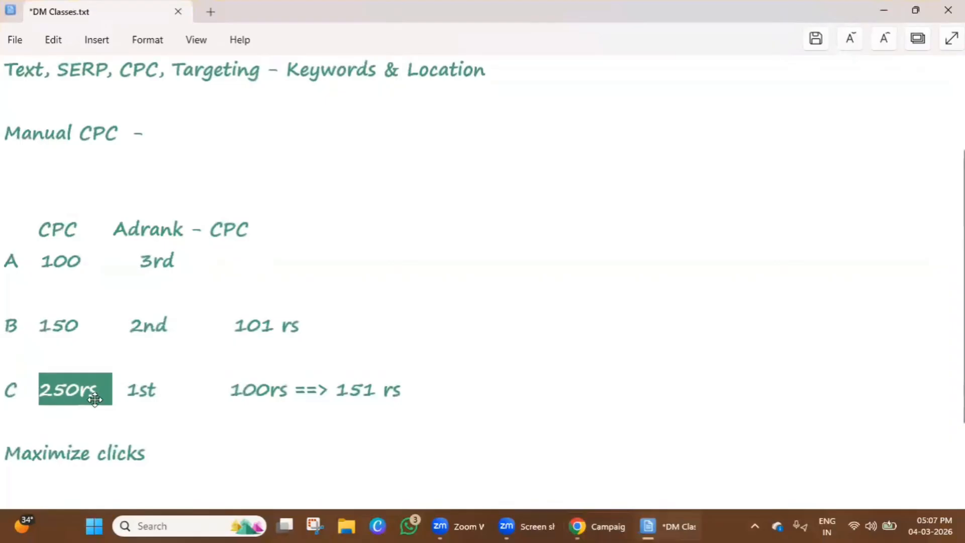
{"action": "scroll", "coordinate": [26, 371], "scroll_direction": "down", "scroll_amount": 2}
{"action": "left_click", "coordinate": [28, 371]}
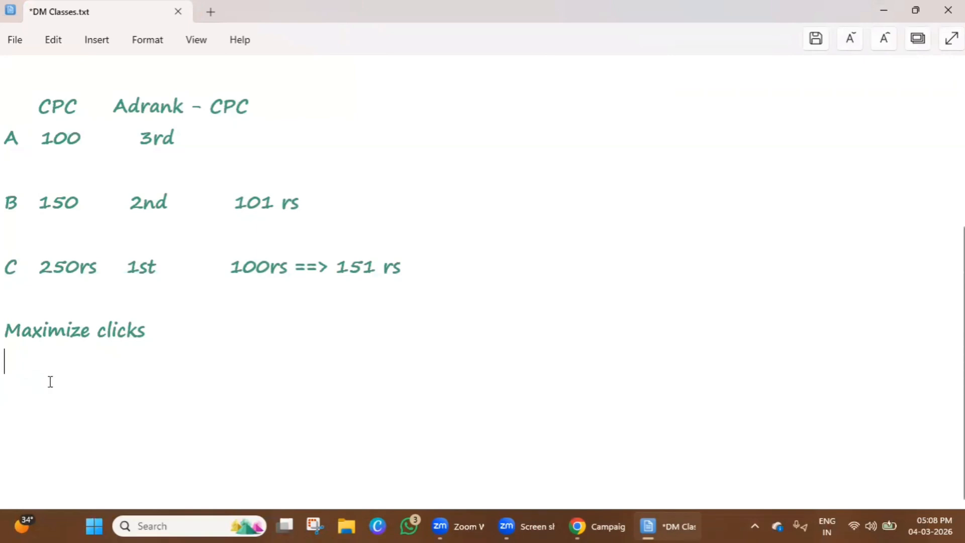
{"action": "key", "text": "Return"}
{"action": "type", "text": "Daily budg"}
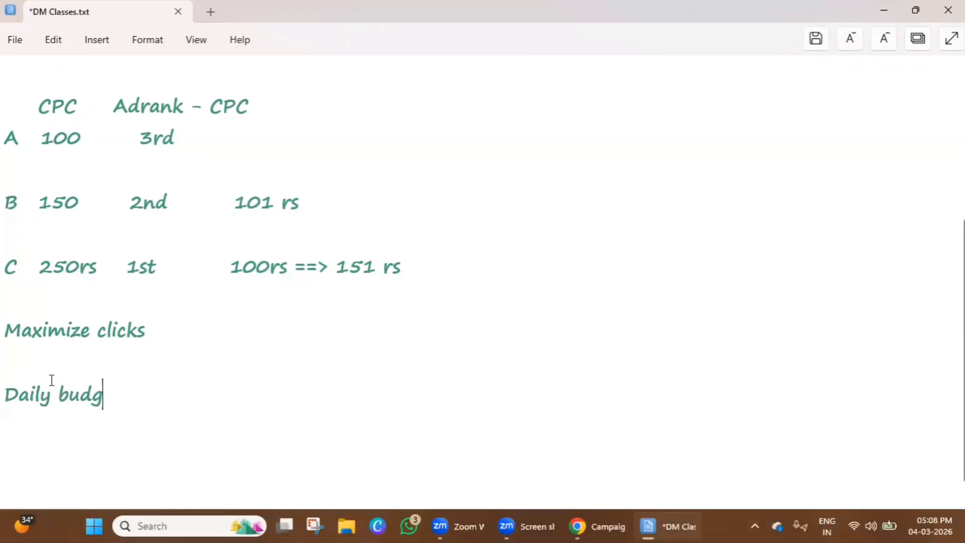
{"action": "type", "text": "et - 1000"}
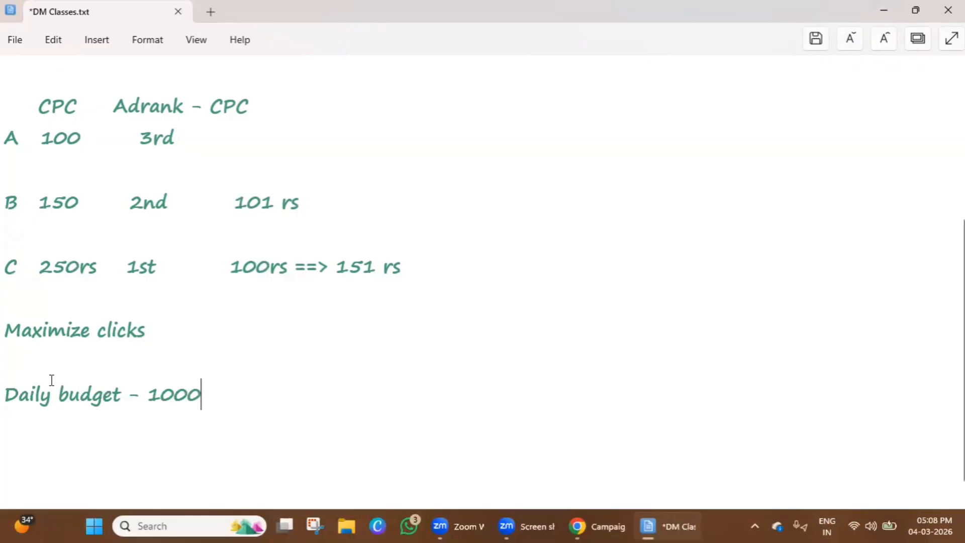
{"action": "type", "text": "rs"}
Extend the daily budget line with the possible click costs "--> 500rs / 1000rs / 200 rs -- CPC"
{"action": "type", "text": "--"}
{"action": "key", "text": "BackSpace"}
{"action": "type", "text": "> 500"}
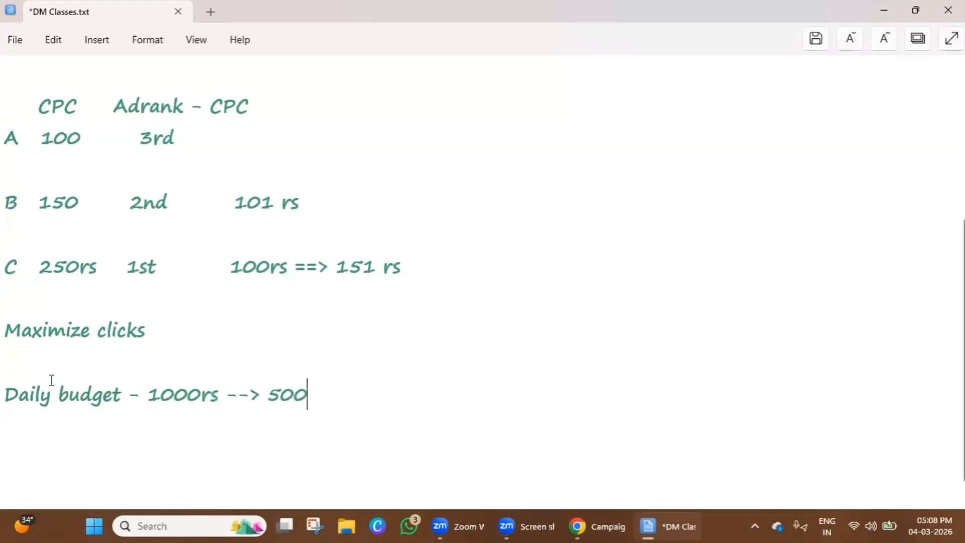
{"action": "type", "text": "rs / 1000rs "}
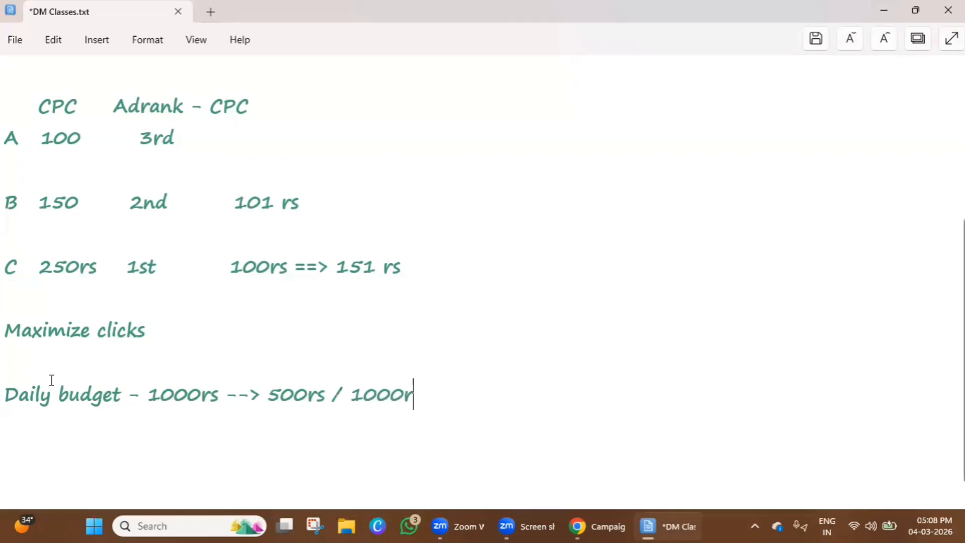
{"action": "type", "text": "/ 200 rs"}
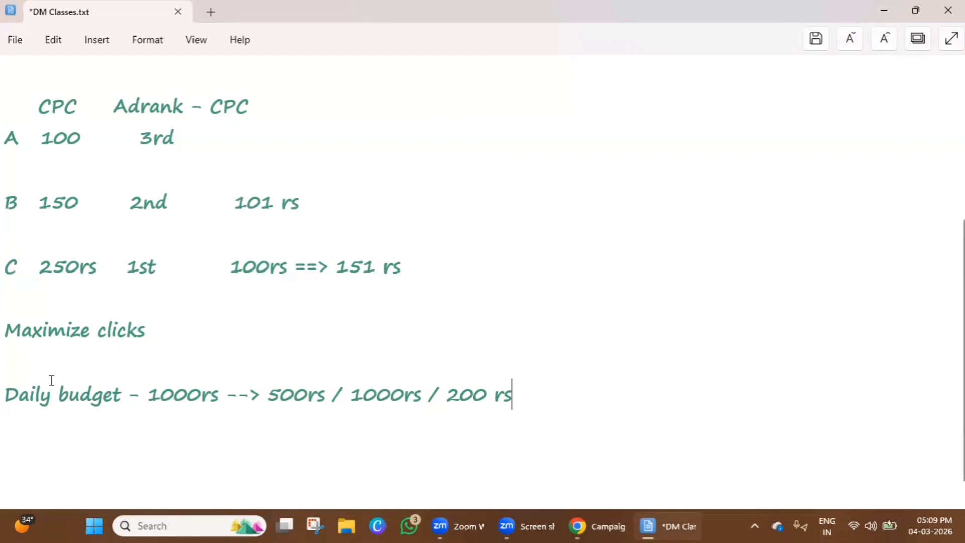
{"action": "type", "text": "-- CPC"}
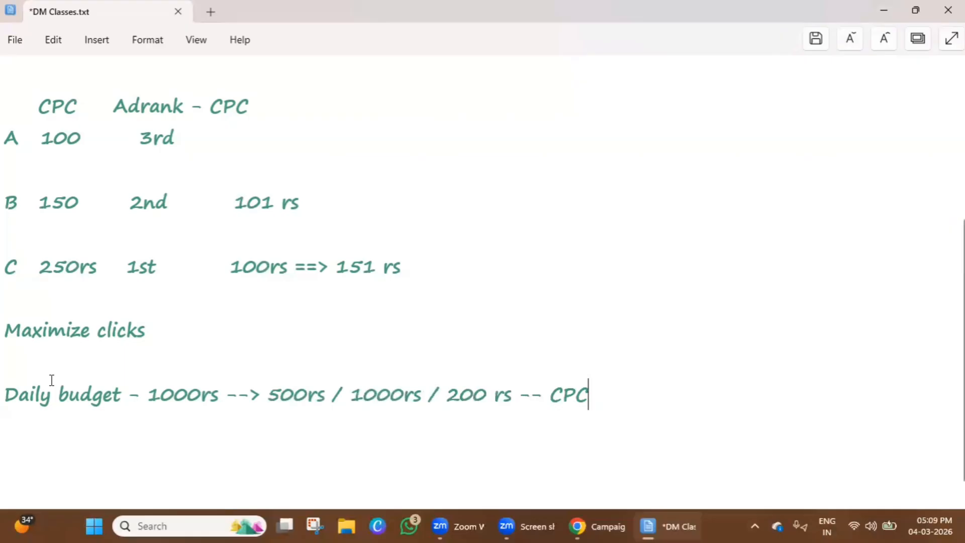
Highlight the 1000rs daily budget and the example click costs in the Daily budget line
{"action": "triple_click", "coordinate": [194, 395]}
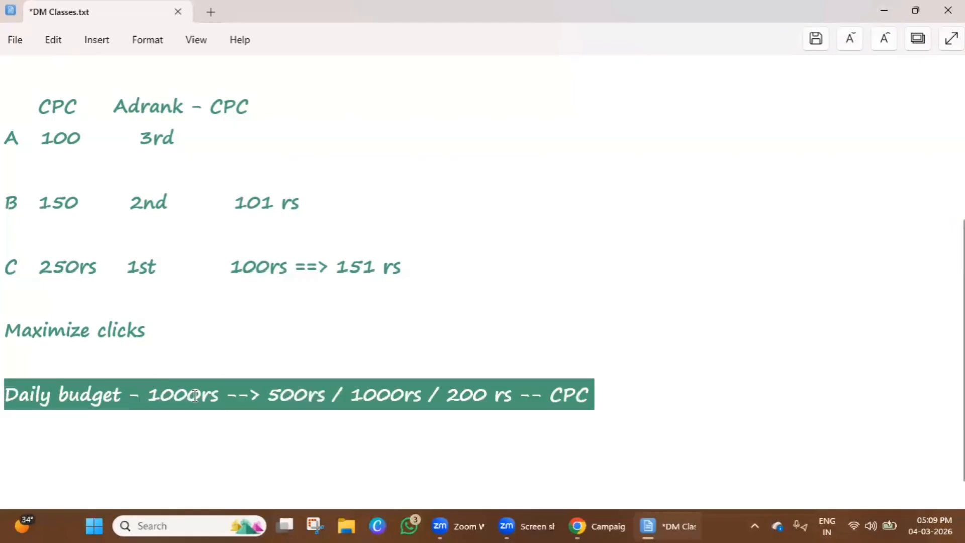
{"action": "left_click", "coordinate": [194, 394]}
{"action": "double_click", "coordinate": [194, 394]}
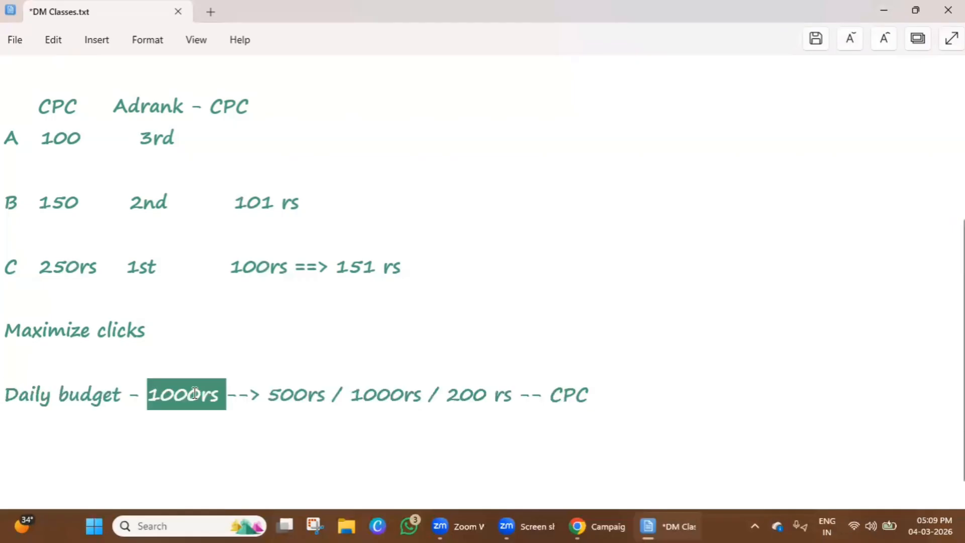
{"action": "left_click", "coordinate": [278, 402]}
{"action": "left_click_drag", "start_coordinate": [227, 395], "coordinate": [136, 401]}
{"action": "left_click", "coordinate": [261, 395]}
{"action": "left_click_drag", "start_coordinate": [261, 395], "coordinate": [524, 402]}
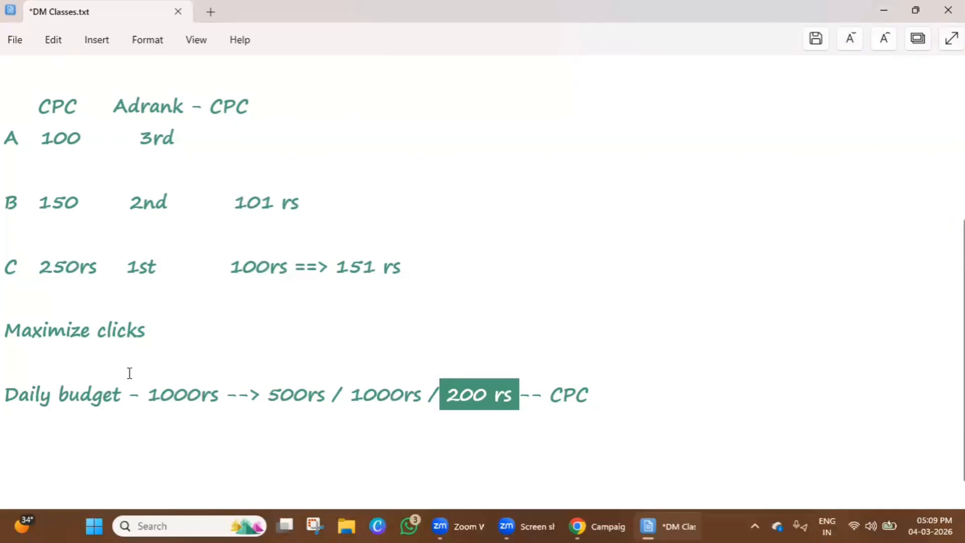
{"action": "double_click", "coordinate": [351, 398]}
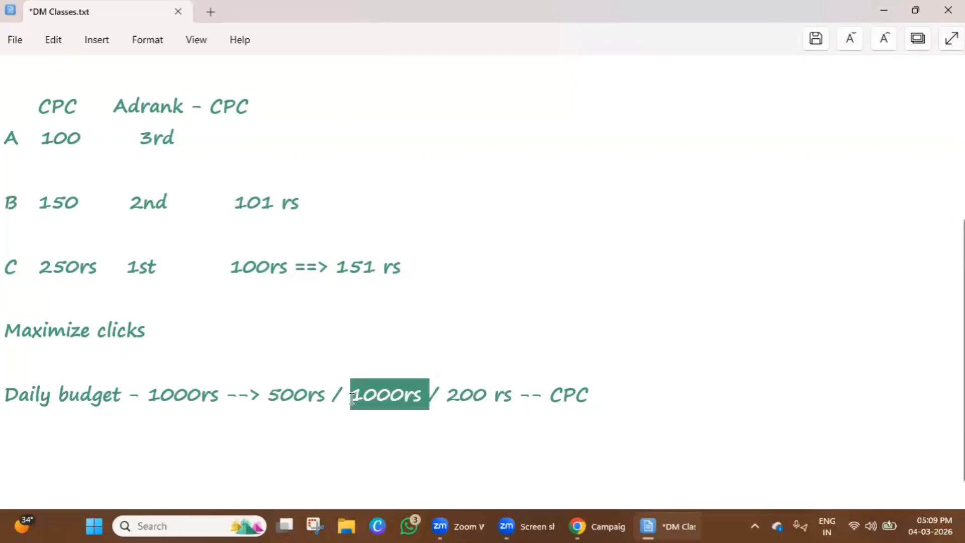
Add the line "Max CPC - Maximum cost per click" below the Daily budget line
{"action": "left_click", "coordinate": [589, 402]}
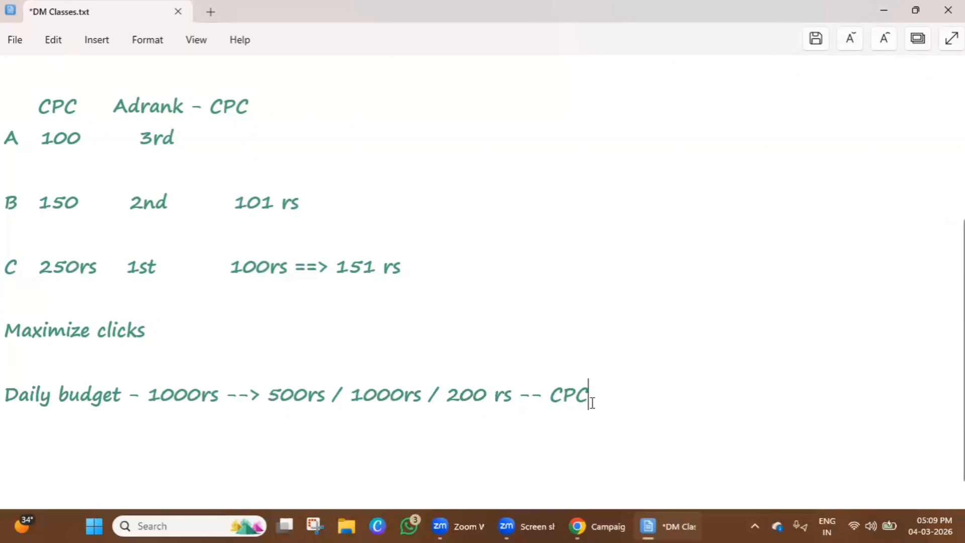
{"action": "key", "text": "Return"}
{"action": "key", "text": "Return"}
{"action": "scroll", "coordinate": [397, 415], "scroll_direction": "down", "scroll_amount": 1}
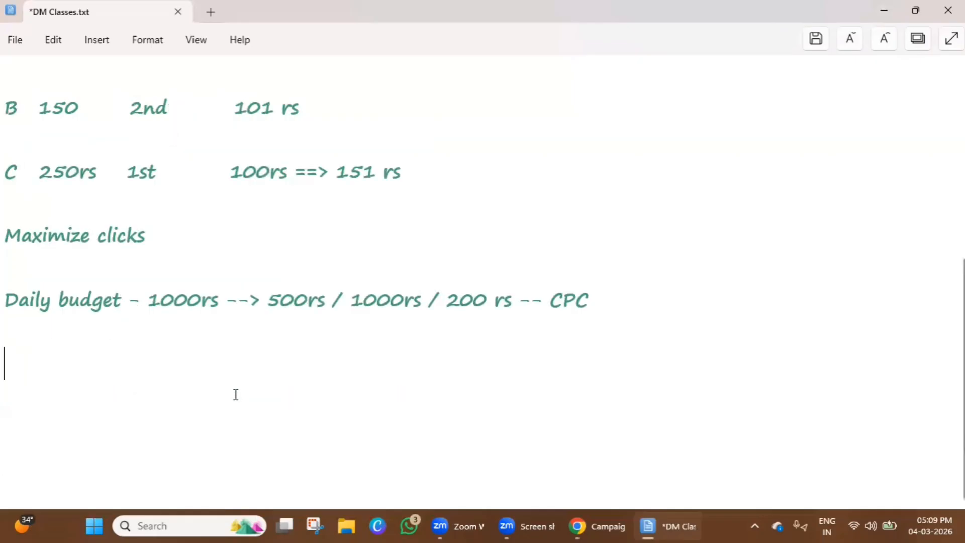
{"action": "type", "text": "Max CPC"}
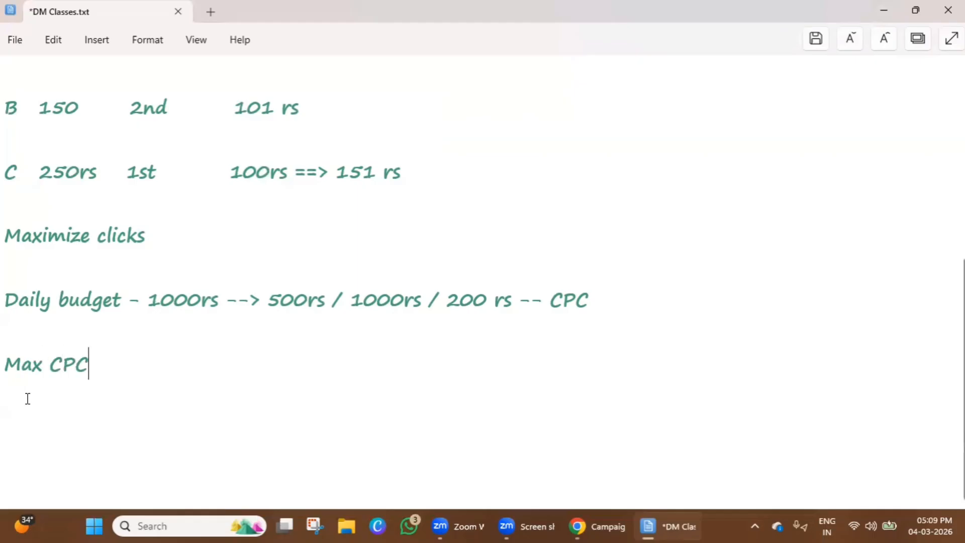
{"action": "type", "text": " - Maximi="}
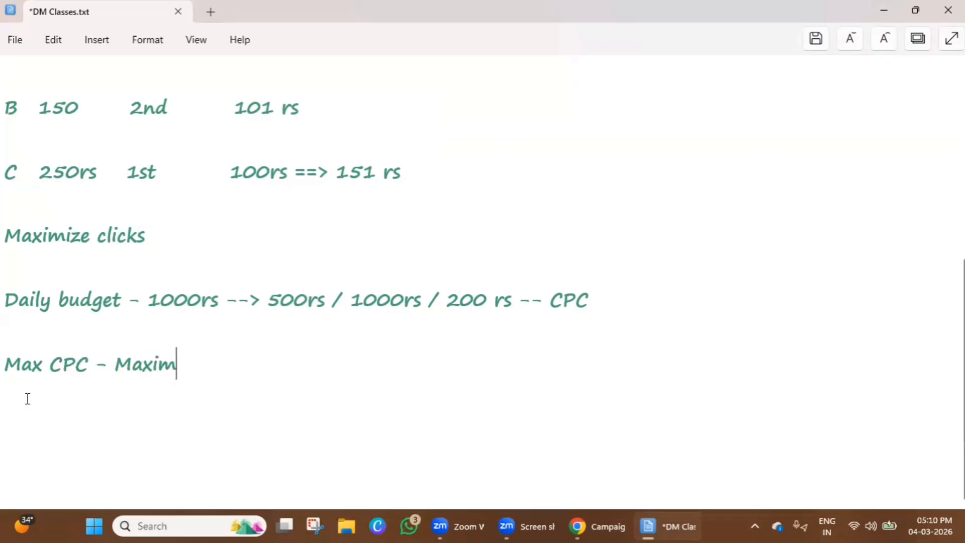
{"action": "key", "text": "BackSpace"}
{"action": "key", "text": "BackSpace"}
{"action": "type", "text": "um cos"}
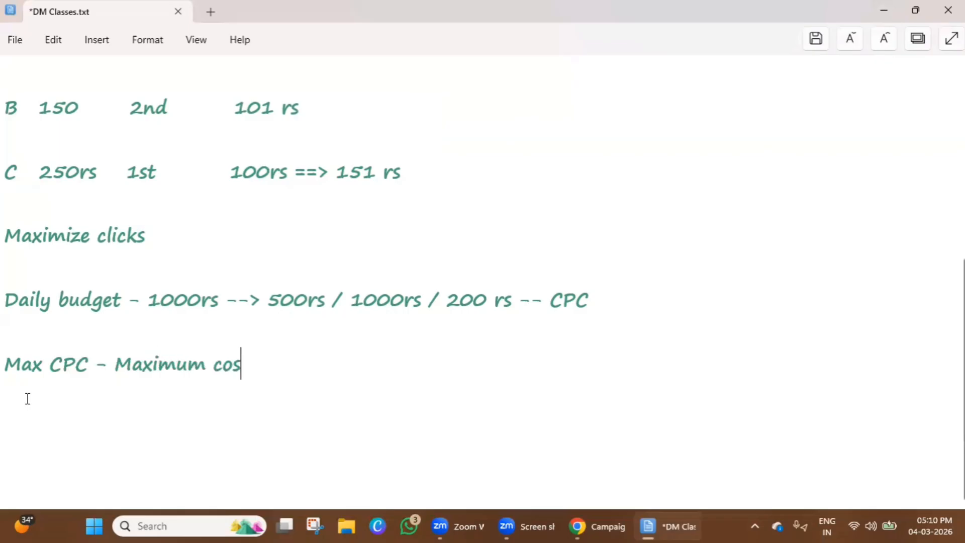
{"action": "type", "text": "t per click"}
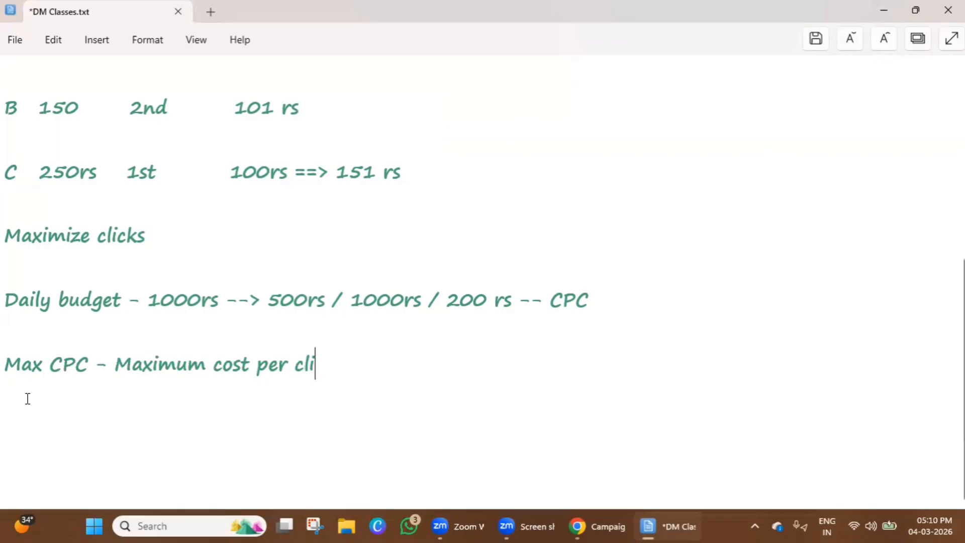
Add the example line "daily budget - 1000rs, Max cpc = 100rs" followed by several blank lines
{"action": "key", "text": "Return"}
{"action": "key", "text": "Return"}
{"action": "type", "text": "daily bu"}
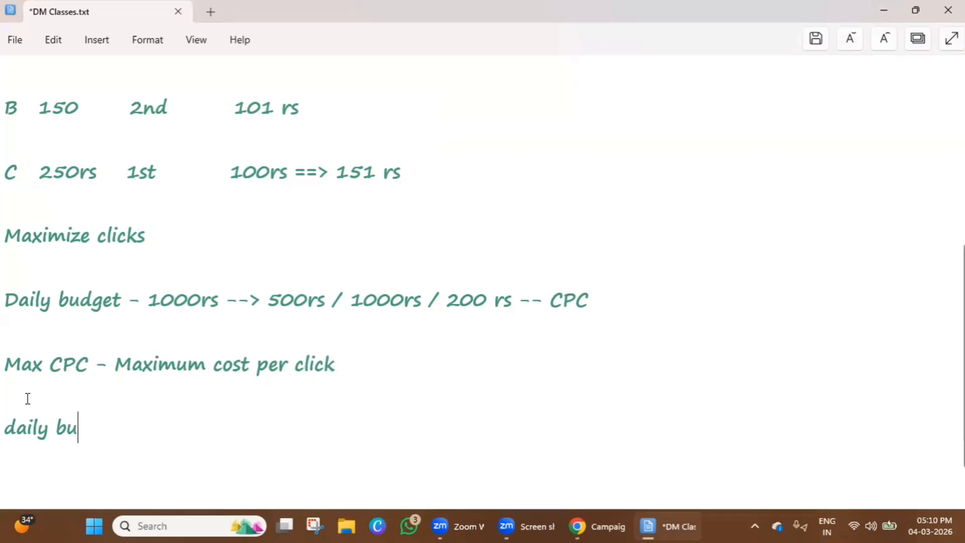
{"action": "type", "text": "dget - 100"}
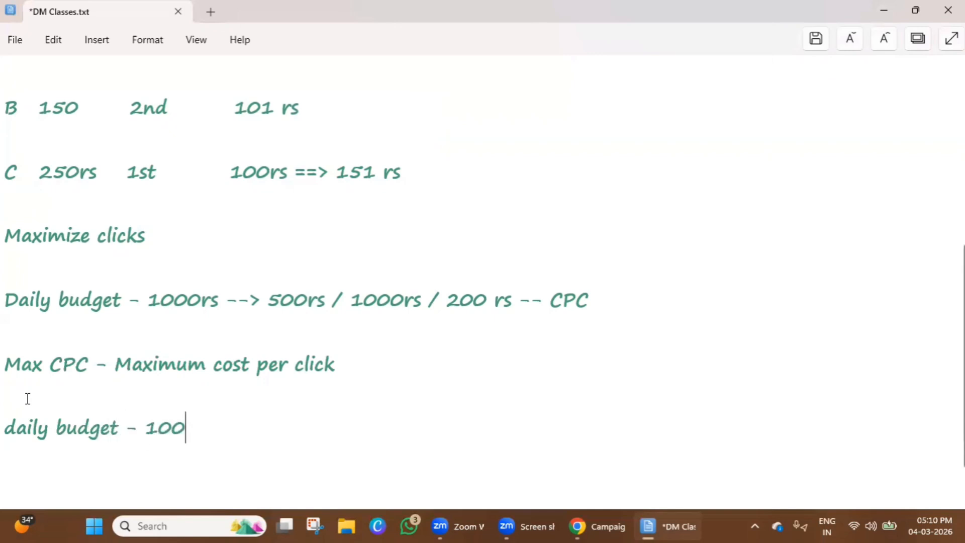
{"action": "type", "text": "0rs, Ma"}
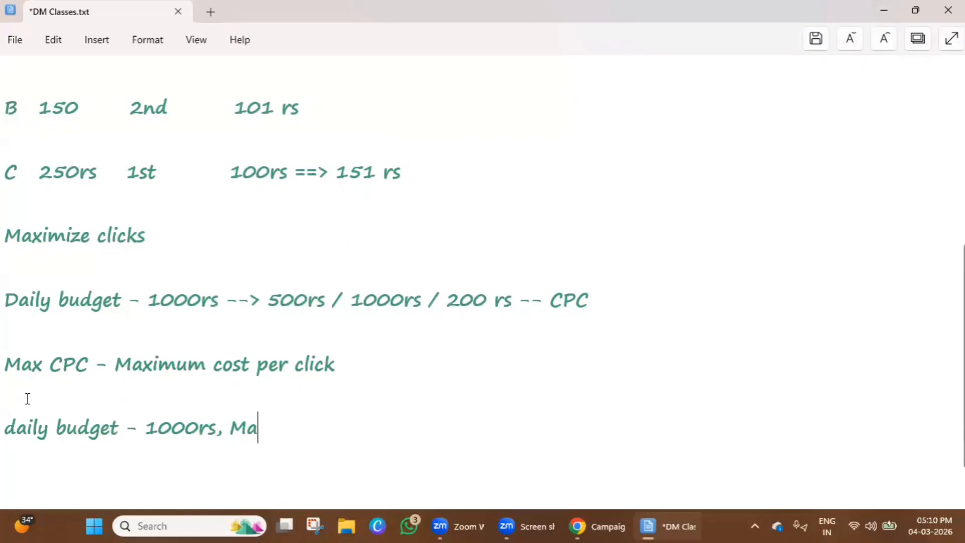
{"action": "type", "text": "x cpc "}
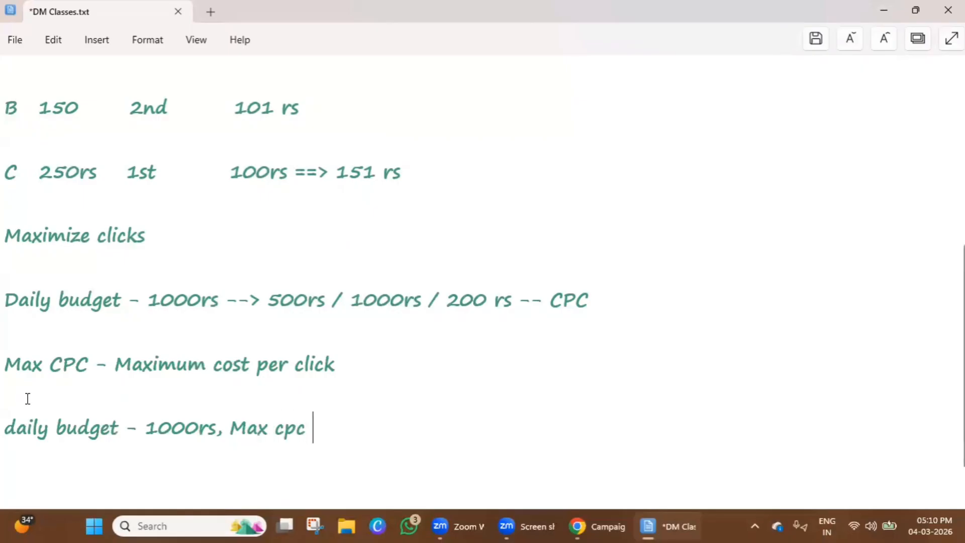
{"action": "type", "text": "= 100rs"}
{"action": "key", "text": "Return"}
{"action": "key", "text": "Return"}
{"action": "key", "text": "Return"}
{"action": "key", "text": "Return"}
{"action": "key", "text": "Return"}
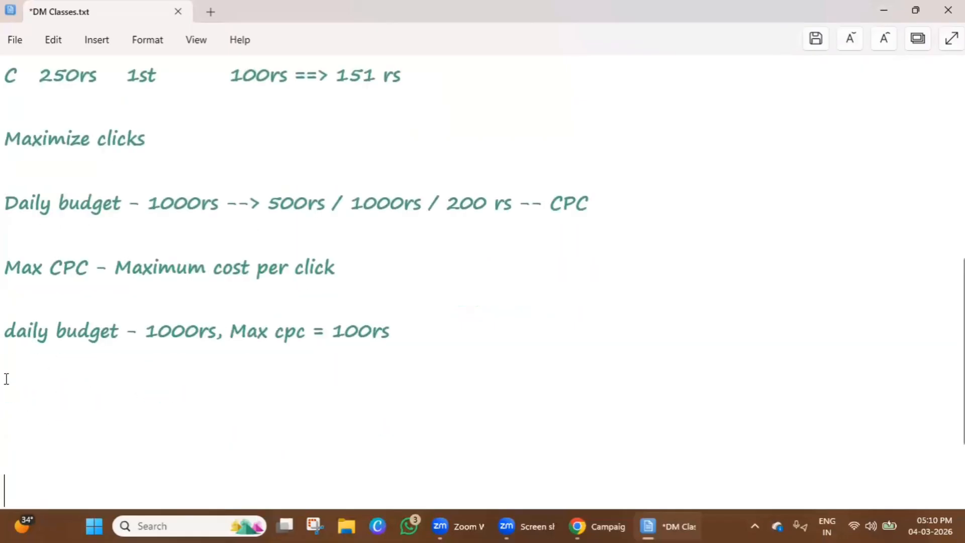
Highlight the 1000rs budget and the 100rs Max cpc in the new example line
{"action": "left_click", "coordinate": [171, 331]}
{"action": "double_click", "coordinate": [169, 330]}
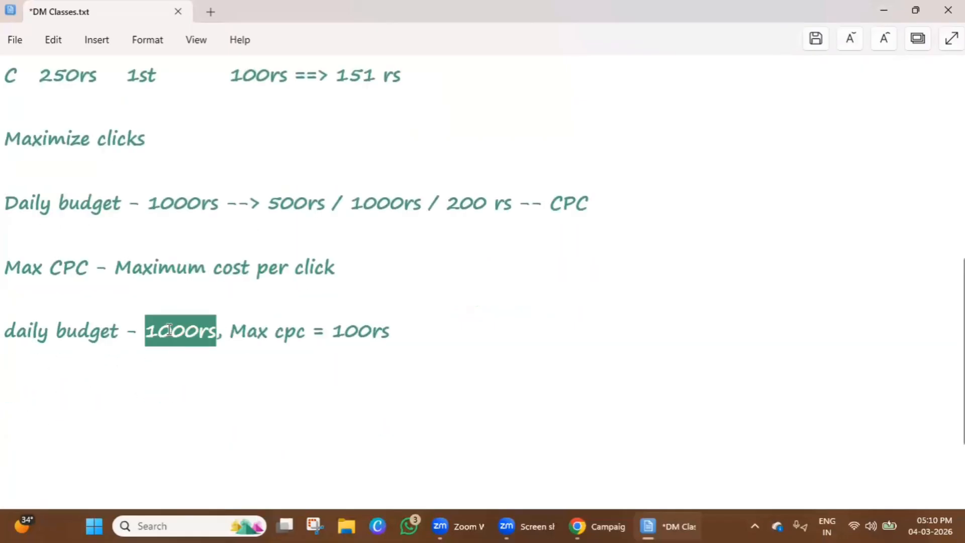
{"action": "left_click", "coordinate": [169, 330]}
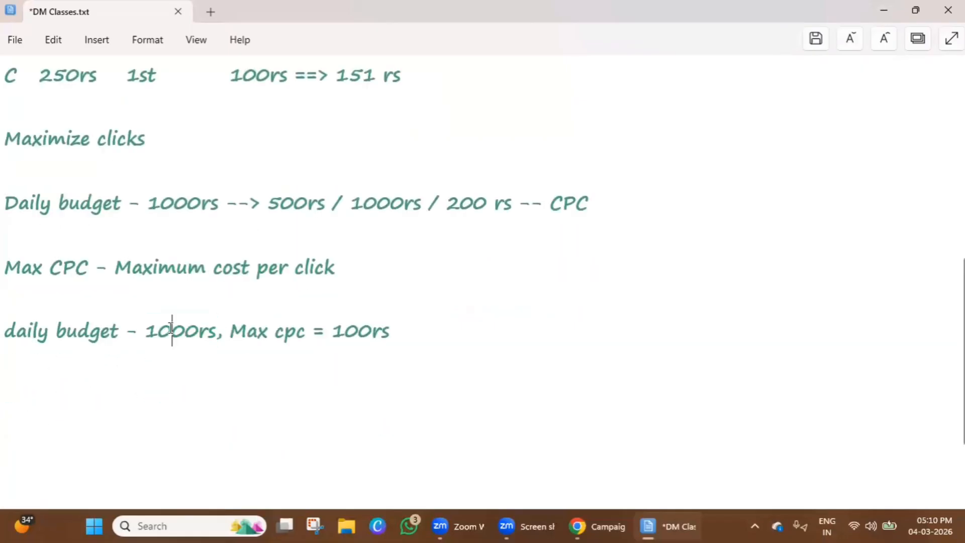
{"action": "double_click", "coordinate": [351, 322]}
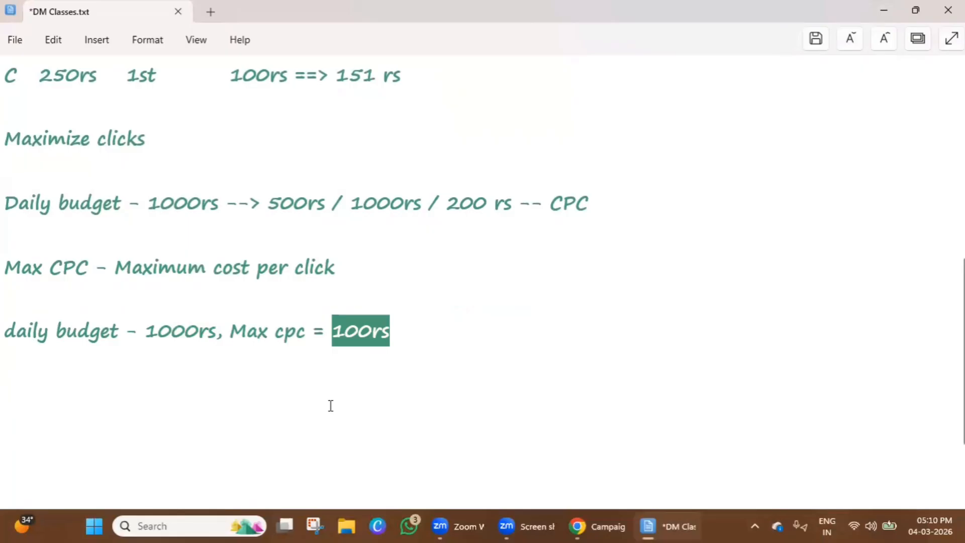
{"action": "double_click", "coordinate": [359, 338]}
Add two spaced rows labelled A and B below the Max cpc example
{"action": "scroll", "coordinate": [43, 365], "scroll_direction": "down", "scroll_amount": 1}
{"action": "left_click", "coordinate": [44, 308]}
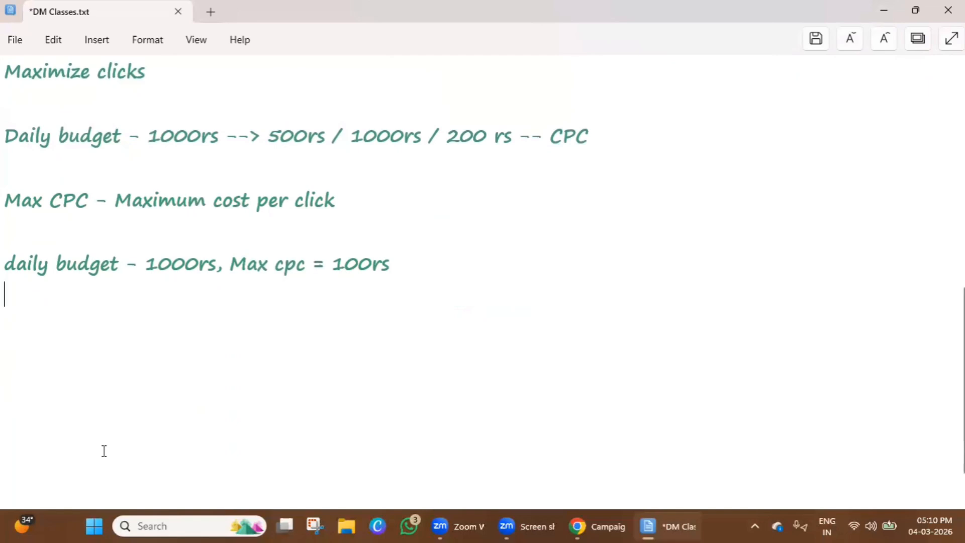
{"action": "key", "text": "Return"}
{"action": "type", "text": "A"}
{"action": "key", "text": "Return"}
{"action": "key", "text": "Return"}
{"action": "type", "text": "B"}
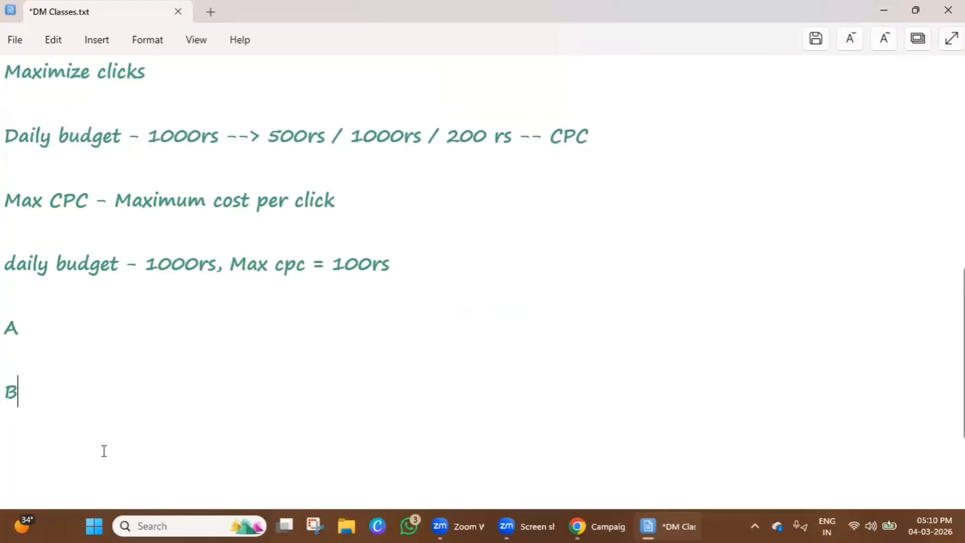
Replace the row label B with "Us" in the new comparison
{"action": "left_click", "coordinate": [80, 309]}
{"action": "left_click", "coordinate": [56, 326]}
{"action": "left_click", "coordinate": [12, 391]}
{"action": "key", "text": "BackSpace"}
{"action": "type", "text": "Us"}
Enter bids of 10 for A and 11 for Us, plus a second bid of 20rs for A
{"action": "left_click", "coordinate": [98, 329]}
{"action": "type", "text": "10"}
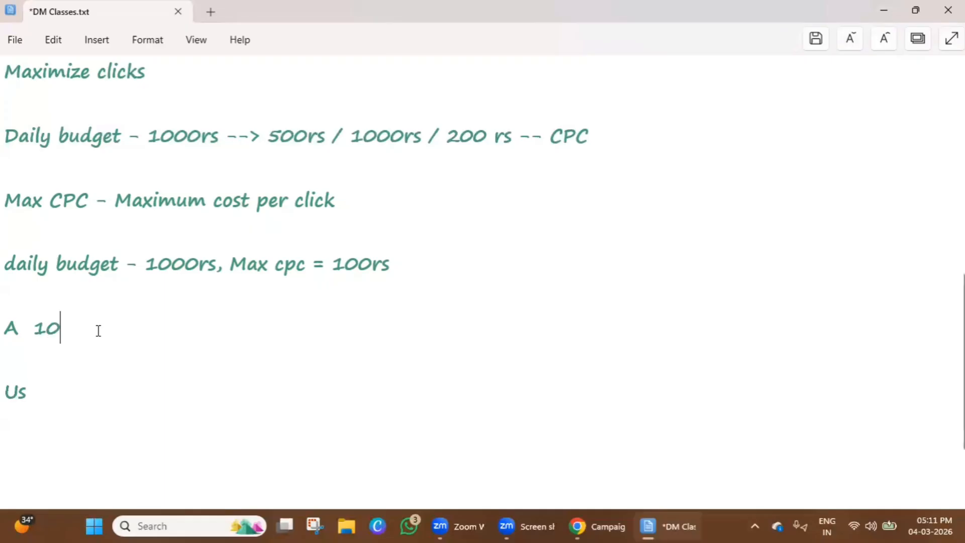
{"action": "left_click", "coordinate": [57, 390]}
{"action": "type", "text": "11"}
{"action": "left_click", "coordinate": [89, 322]}
{"action": "type", "text": "20rs"}
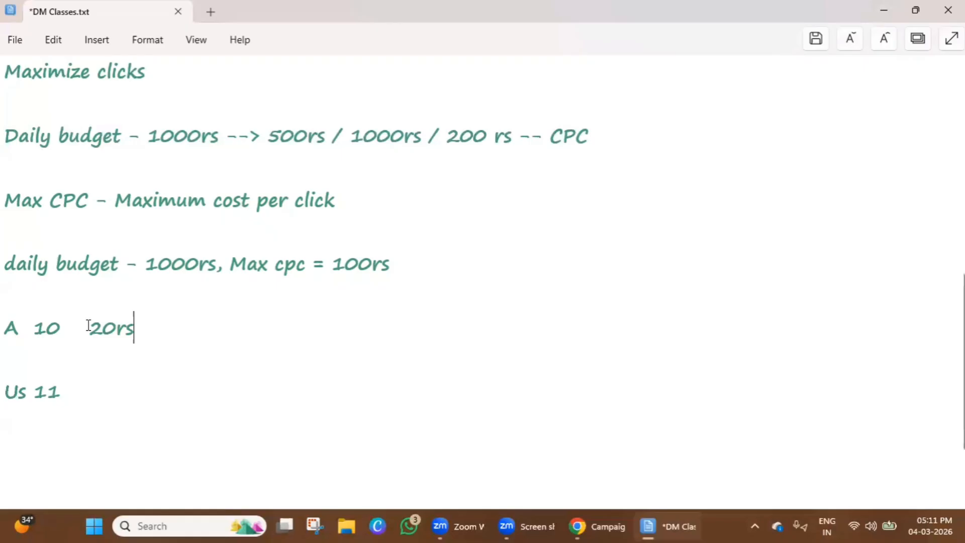
Enter a second bid of 21rs in the Us row
{"action": "left_click", "coordinate": [99, 385]}
{"action": "type", "text": "21rs"}
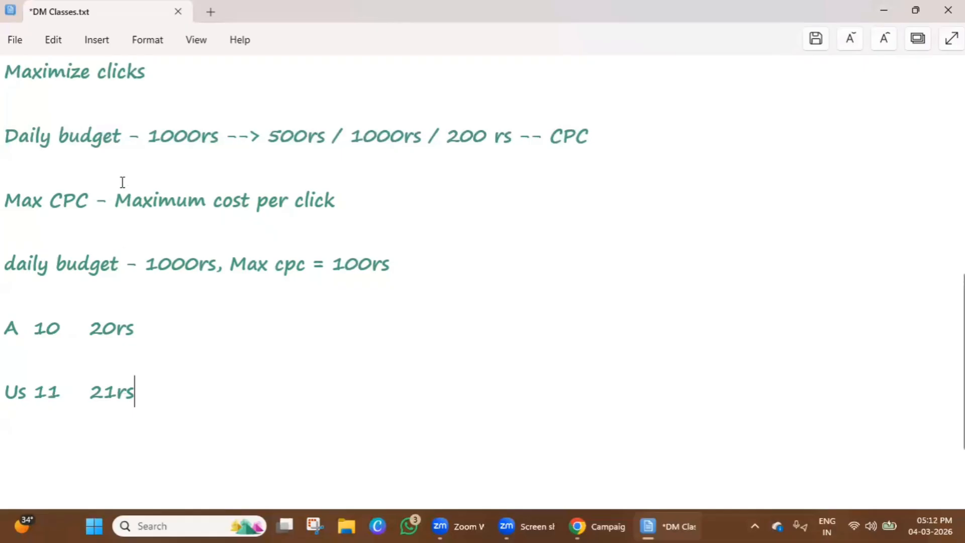
Highlight row C of the Manual CPC example, the 100rs Max cpc value, and the final digit of the Us bid of 21rs
{"action": "scroll", "coordinate": [150, 352], "scroll_direction": "up", "scroll_amount": 2}
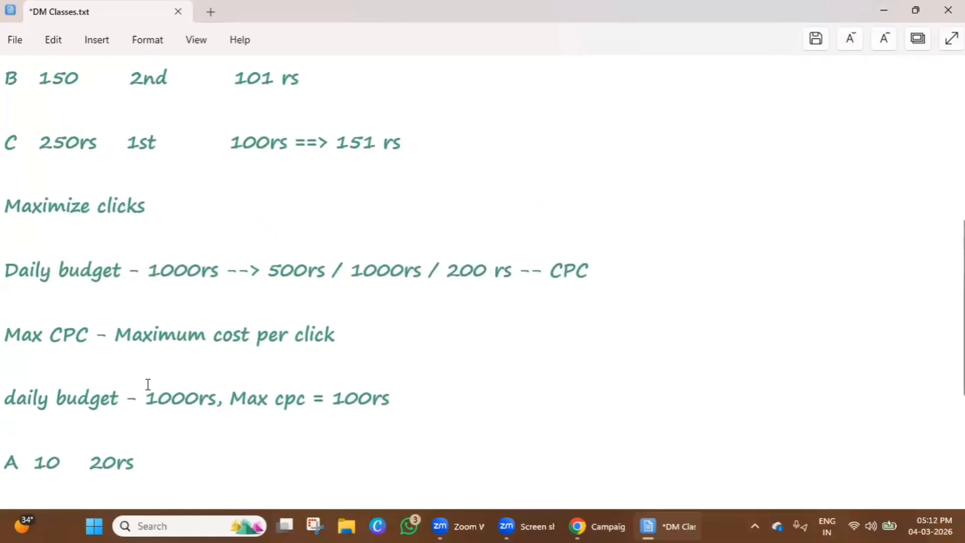
{"action": "triple_click", "coordinate": [64, 143]}
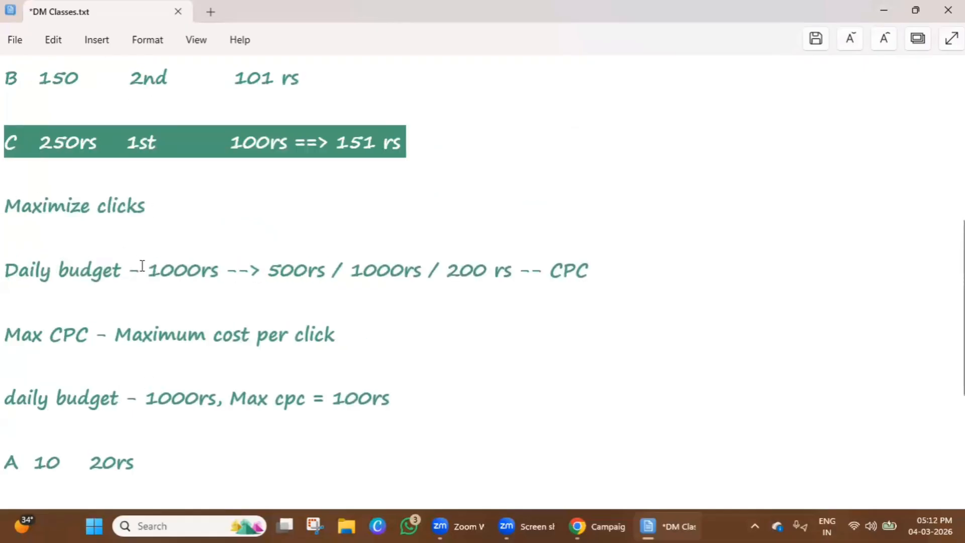
{"action": "scroll", "coordinate": [140, 267], "scroll_direction": "down", "scroll_amount": 2}
{"action": "double_click", "coordinate": [363, 263]}
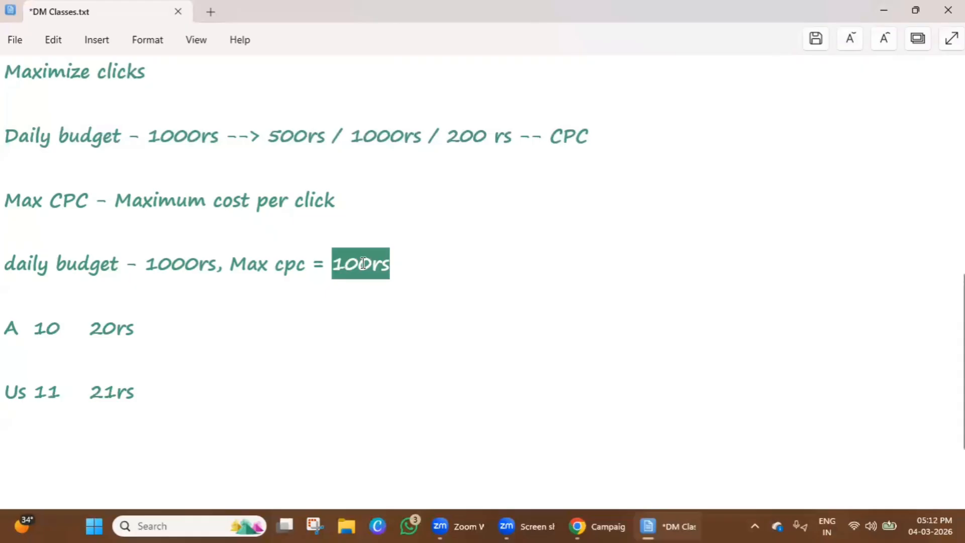
{"action": "left_click", "coordinate": [271, 264]}
{"action": "double_click", "coordinate": [251, 265]}
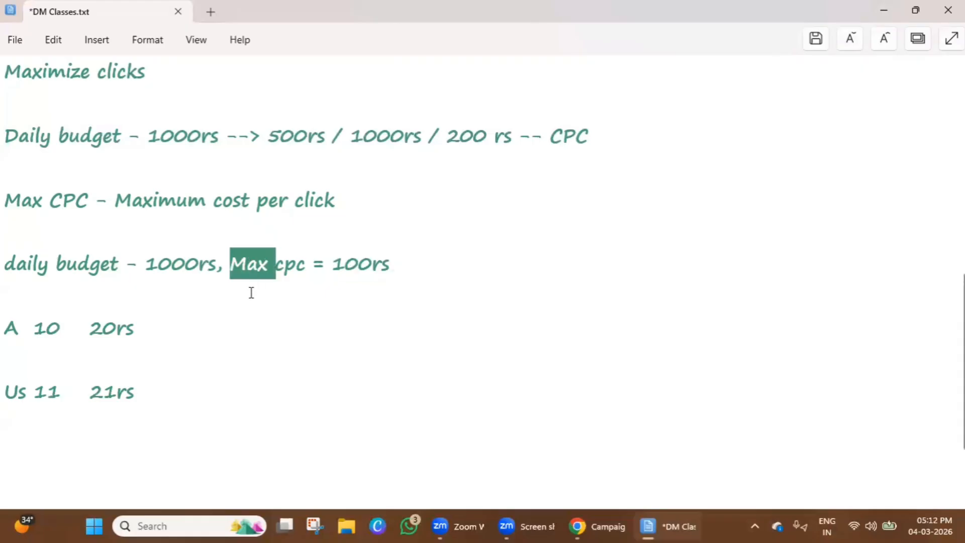
{"action": "left_click_drag", "start_coordinate": [104, 392], "coordinate": [112, 391]}
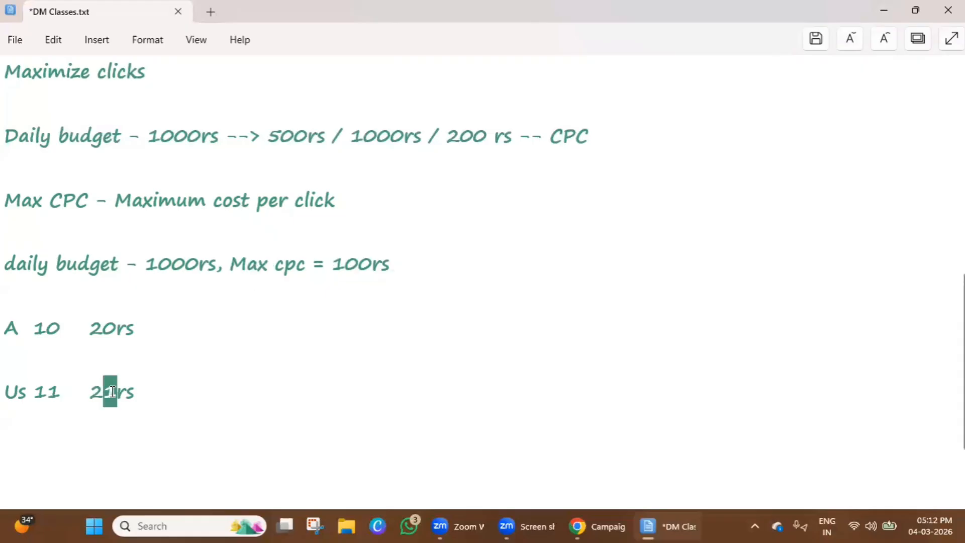
Add a third pair of bids: 50rs for A and 51rs for Us
{"action": "left_click", "coordinate": [172, 327]}
{"action": "type", "text": "50rs"}
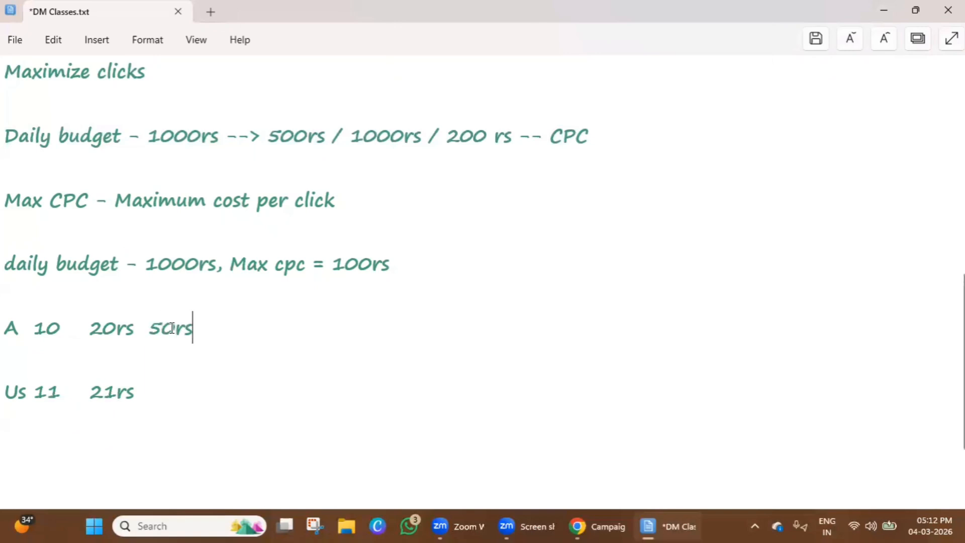
{"action": "left_click", "coordinate": [155, 390]}
{"action": "type", "text": "51rs"}
Add a fourth bid of 100 for both A and Us, highlighting the 100rs Max cpc for reference
{"action": "left_click", "coordinate": [234, 327]}
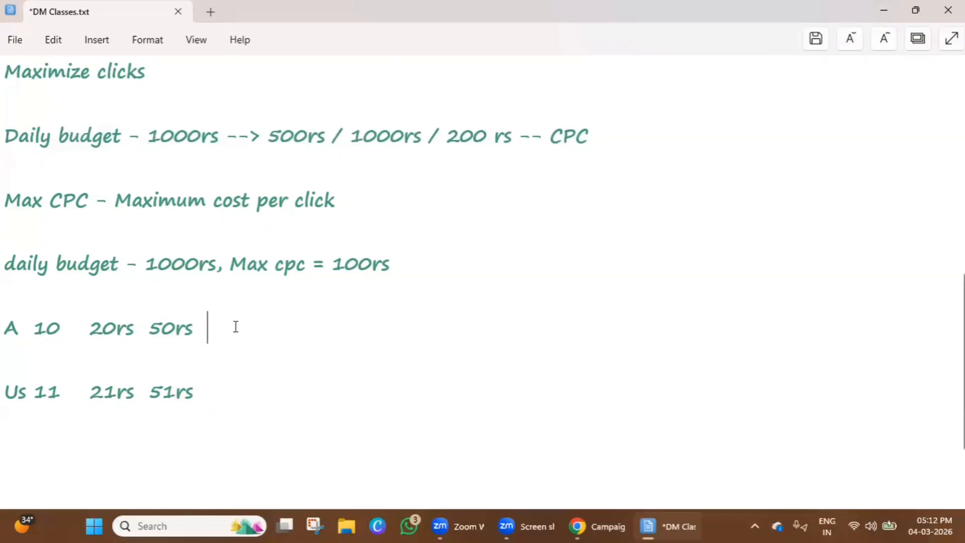
{"action": "type", "text": "100"}
{"action": "left_click", "coordinate": [215, 392]}
{"action": "left_click_drag", "start_coordinate": [324, 264], "coordinate": [434, 284]}
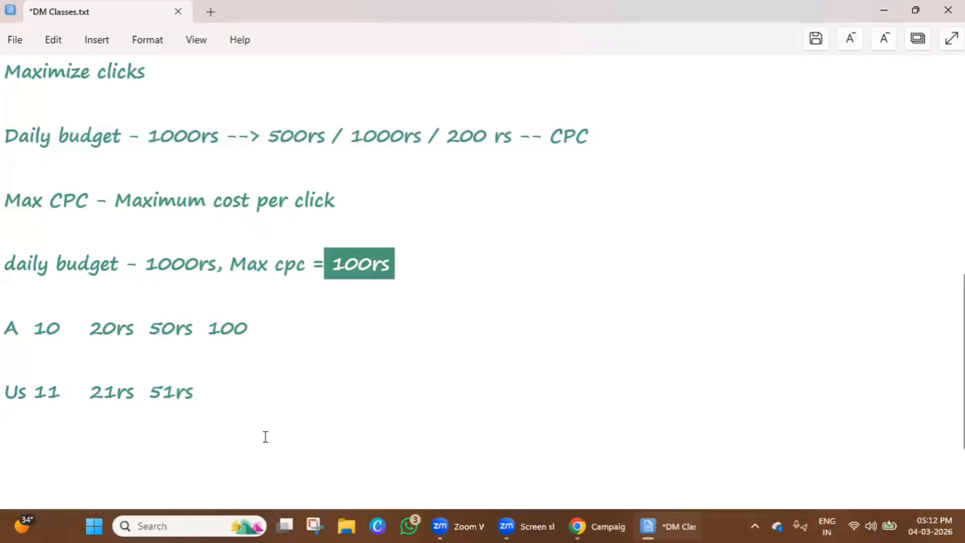
{"action": "left_click", "coordinate": [207, 399]}
{"action": "type", "text": "100"}
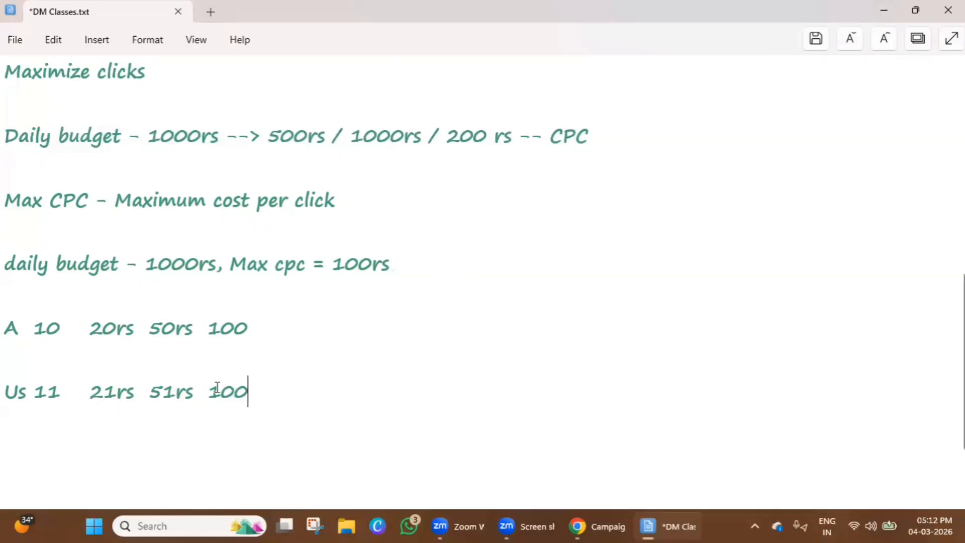
Add a fifth pair of bids: 105 for A and 100 for Us
{"action": "left_click", "coordinate": [264, 323]}
{"action": "type", "text": "105"}
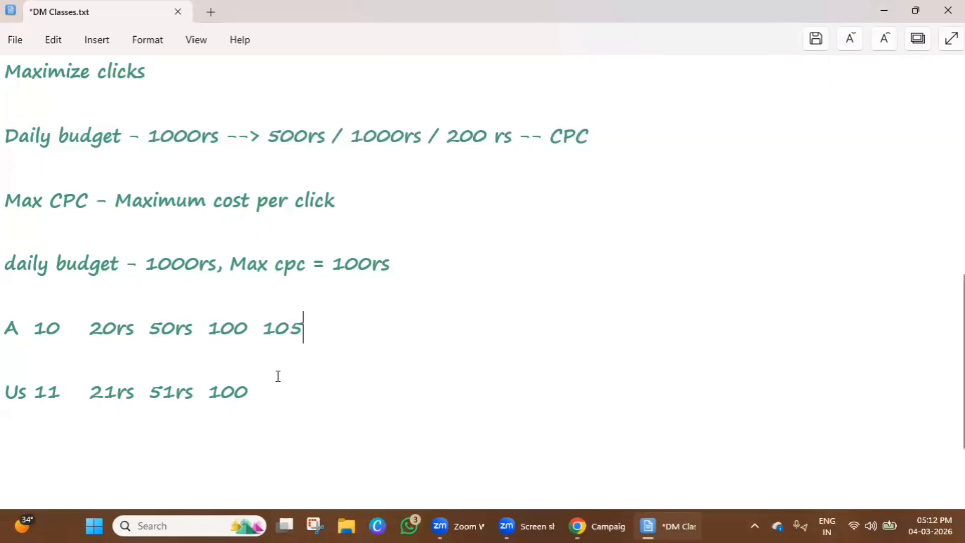
{"action": "left_click", "coordinate": [275, 392]}
{"action": "type", "text": "1100"}
Highlight the "Max cpc = 100rs" text and the whole daily budget line containing it
{"action": "left_click_drag", "start_coordinate": [229, 263], "coordinate": [421, 272]}
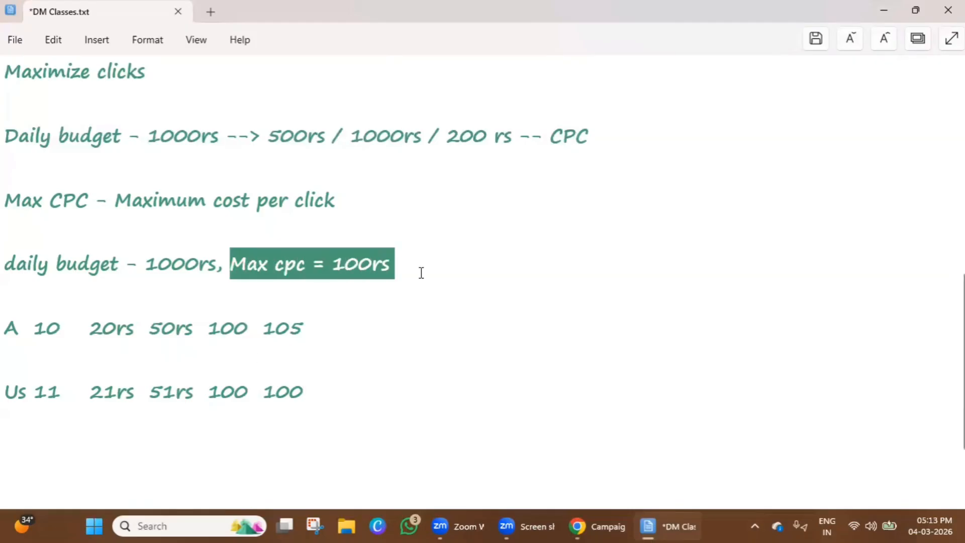
{"action": "left_click", "coordinate": [380, 356]}
{"action": "triple_click", "coordinate": [363, 271]}
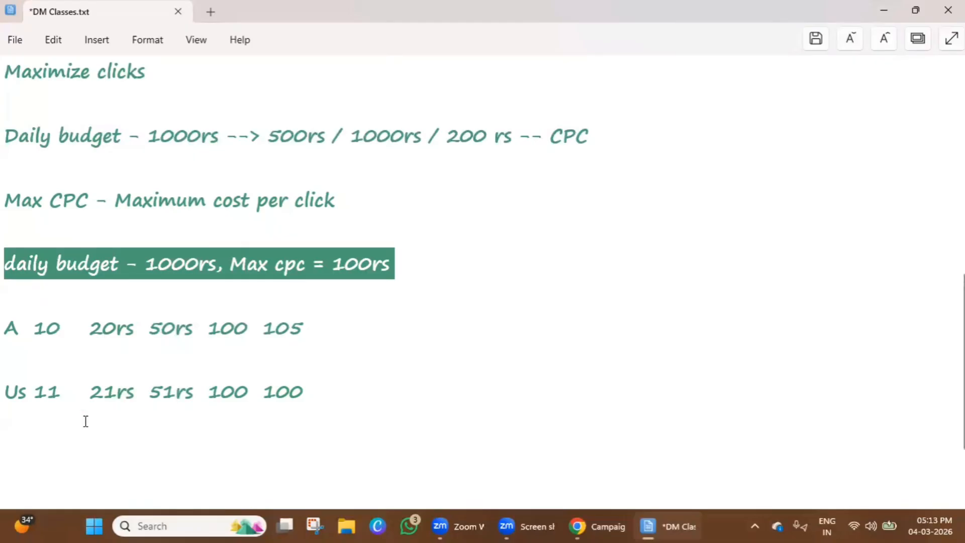
Review the notes by highlighting the Manual CPC heading and the Maximize clicks heading
{"action": "scroll", "coordinate": [85, 420], "scroll_direction": "up", "scroll_amount": 2}
{"action": "scroll", "coordinate": [103, 364], "scroll_direction": "up", "scroll_amount": 2}
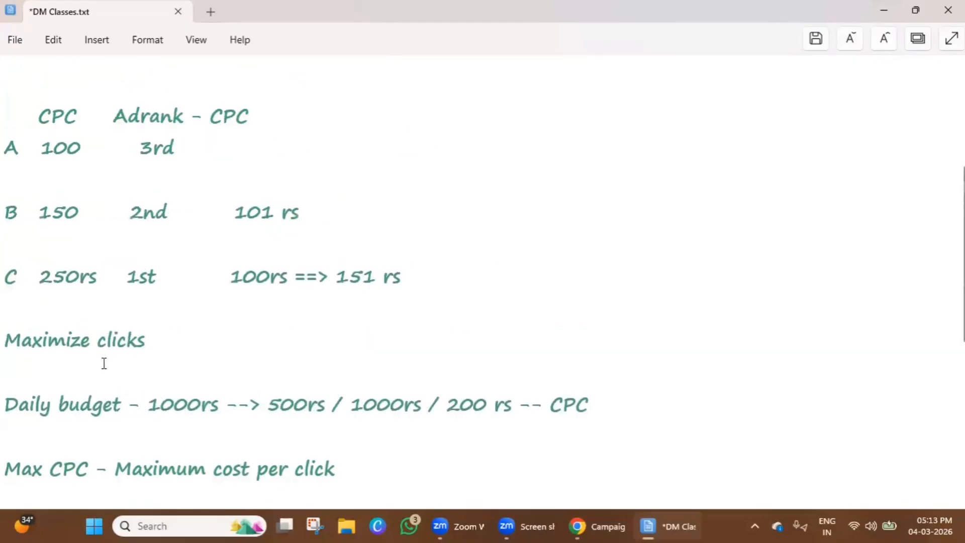
{"action": "triple_click", "coordinate": [58, 150]}
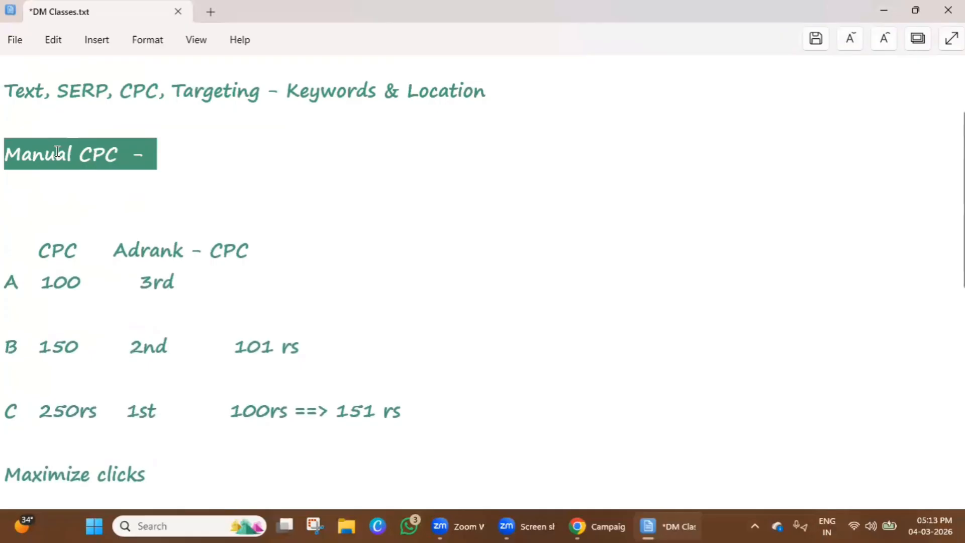
{"action": "scroll", "coordinate": [117, 417], "scroll_direction": "down", "scroll_amount": 2}
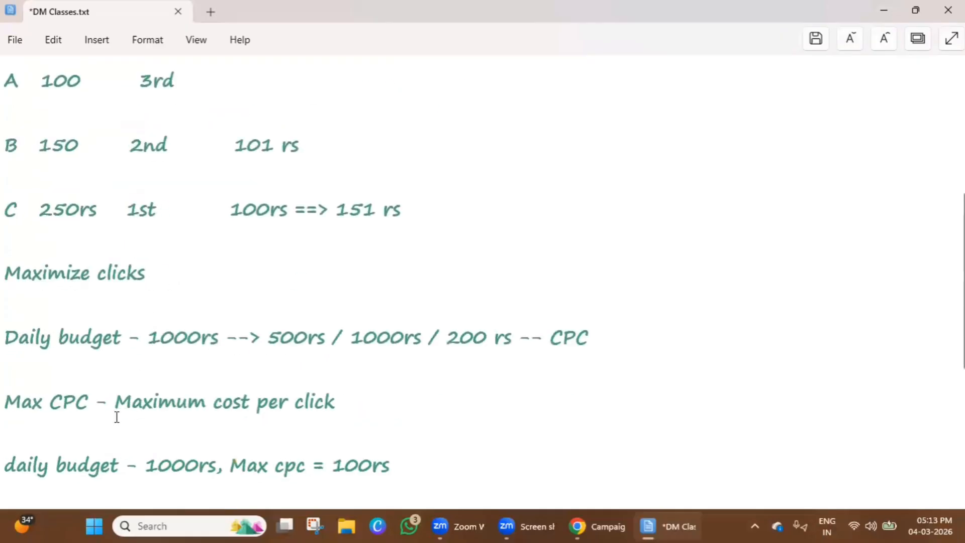
{"action": "left_click", "coordinate": [92, 273]}
{"action": "double_click", "coordinate": [91, 273]}
{"action": "left_click", "coordinate": [107, 273]}
{"action": "triple_click", "coordinate": [107, 272]}
{"action": "left_click", "coordinate": [194, 277]}
Highlight the Max CPC term, its "Maximum cost per click" definition, and the 100rs value in the example
{"action": "scroll", "coordinate": [187, 408], "scroll_direction": "down", "scroll_amount": 1}
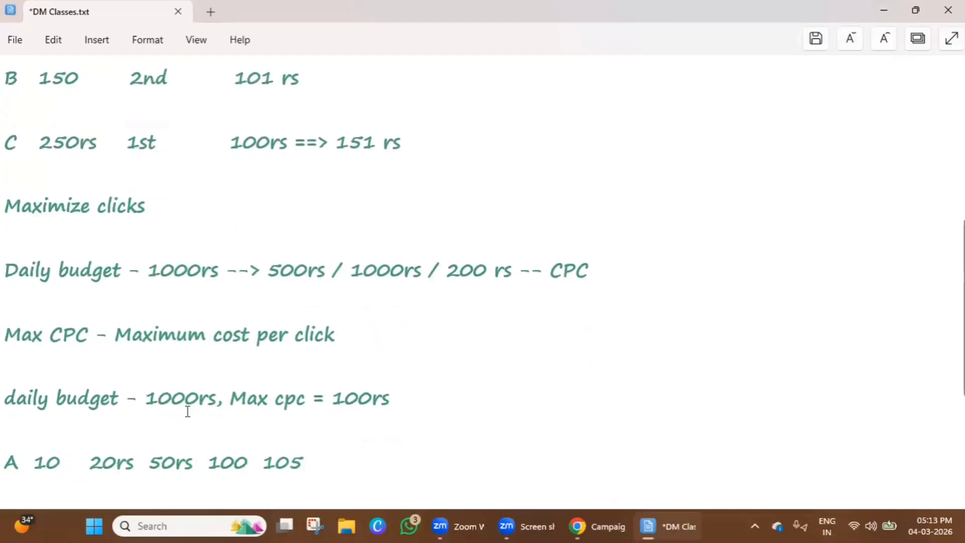
{"action": "left_click", "coordinate": [7, 334]}
{"action": "left_click", "coordinate": [111, 335], "text": "shift"}
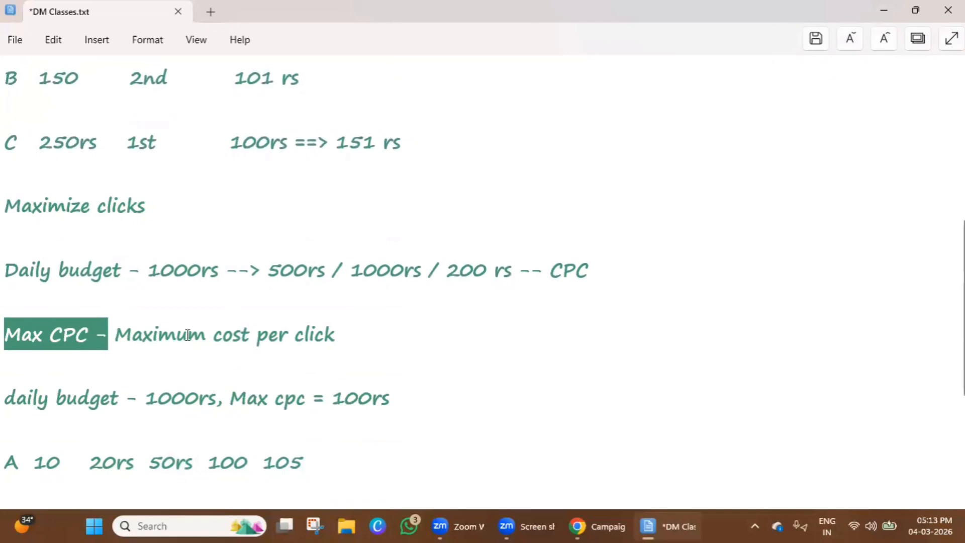
{"action": "left_click_drag", "start_coordinate": [108, 336], "coordinate": [362, 332]}
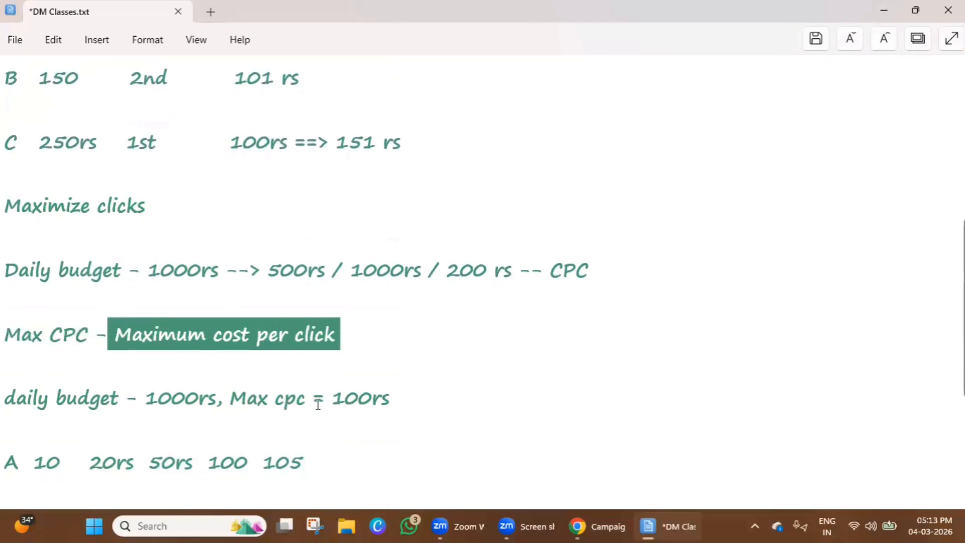
{"action": "double_click", "coordinate": [342, 396]}
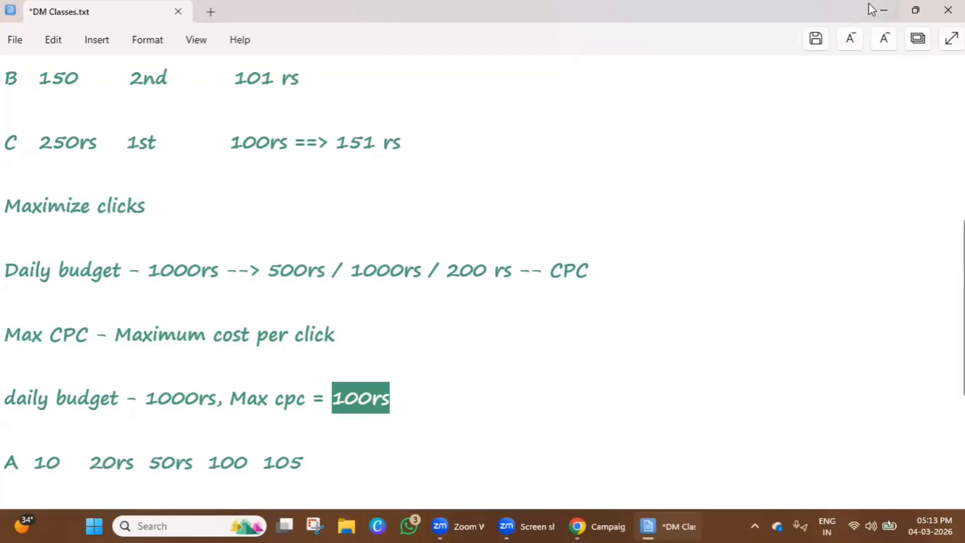
Switch to Google Ads and start a new campaign without guidance
{"action": "left_click", "coordinate": [884, 6]}
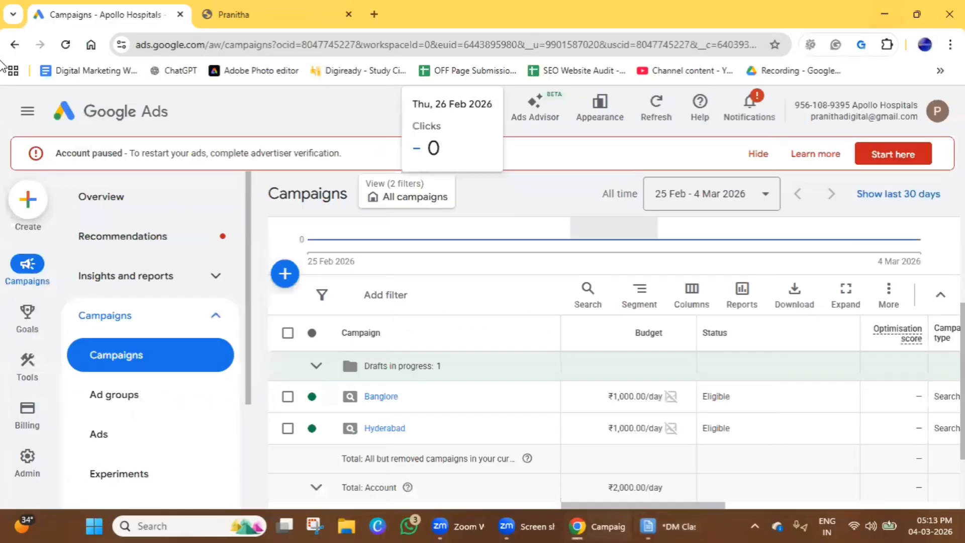
{"action": "left_click", "coordinate": [281, 279]}
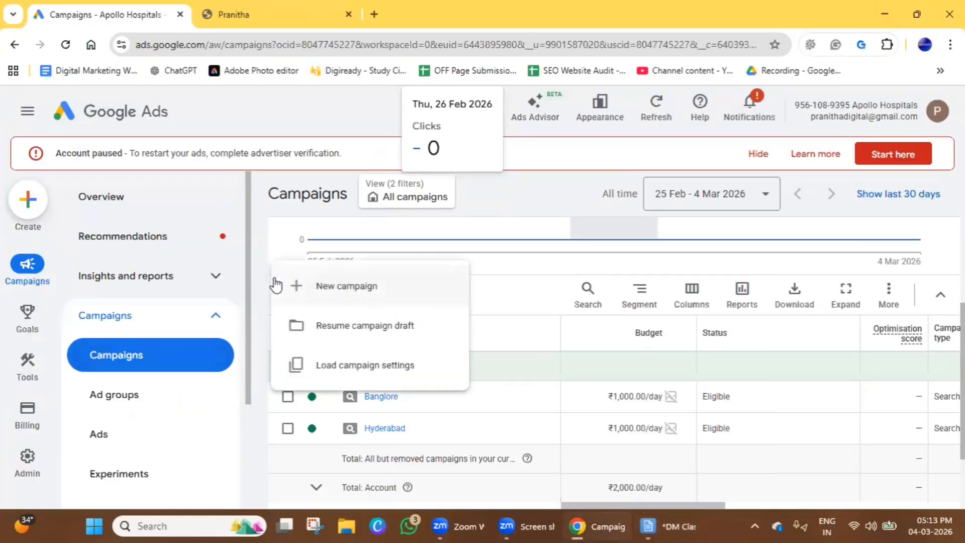
{"action": "left_click", "coordinate": [353, 295]}
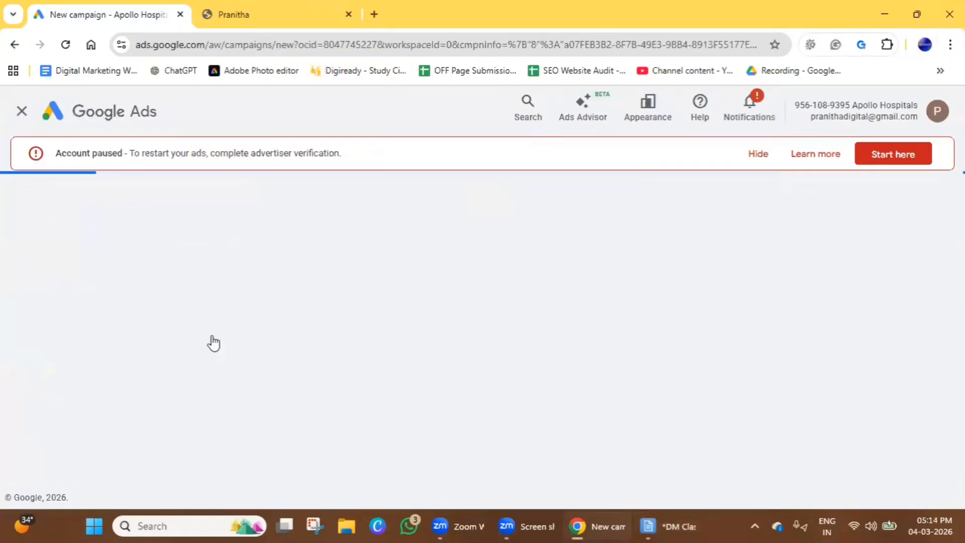
{"action": "scroll", "coordinate": [466, 282], "scroll_direction": "down", "scroll_amount": 3}
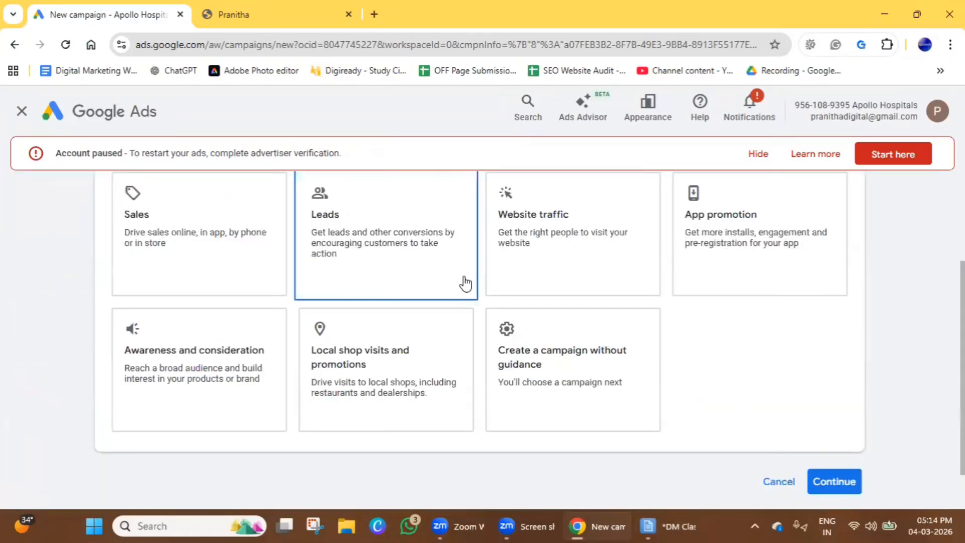
{"action": "left_click", "coordinate": [584, 372]}
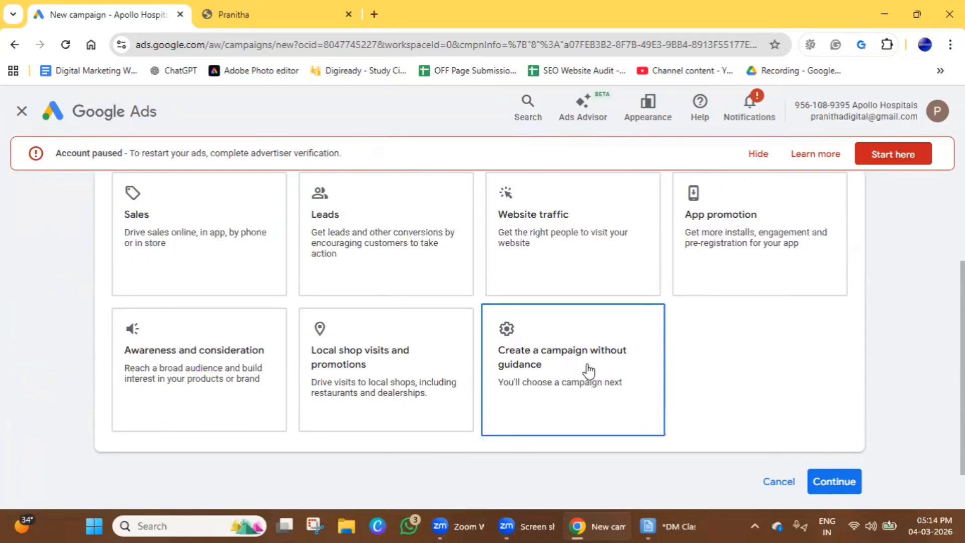
Choose Search as the campaign type
{"action": "scroll", "coordinate": [589, 371], "scroll_direction": "down", "scroll_amount": 5}
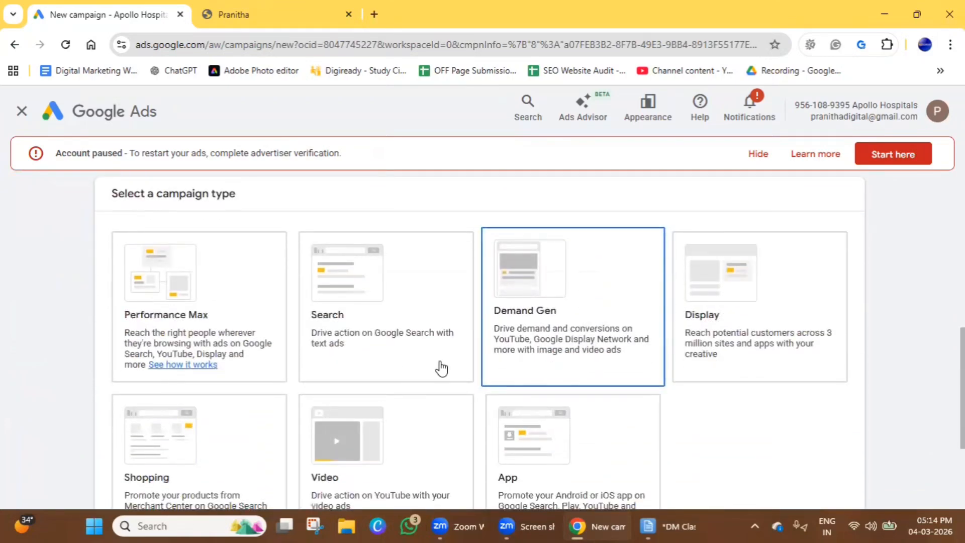
{"action": "left_click", "coordinate": [387, 344]}
{"action": "scroll", "coordinate": [386, 341], "scroll_direction": "down", "scroll_amount": 3}
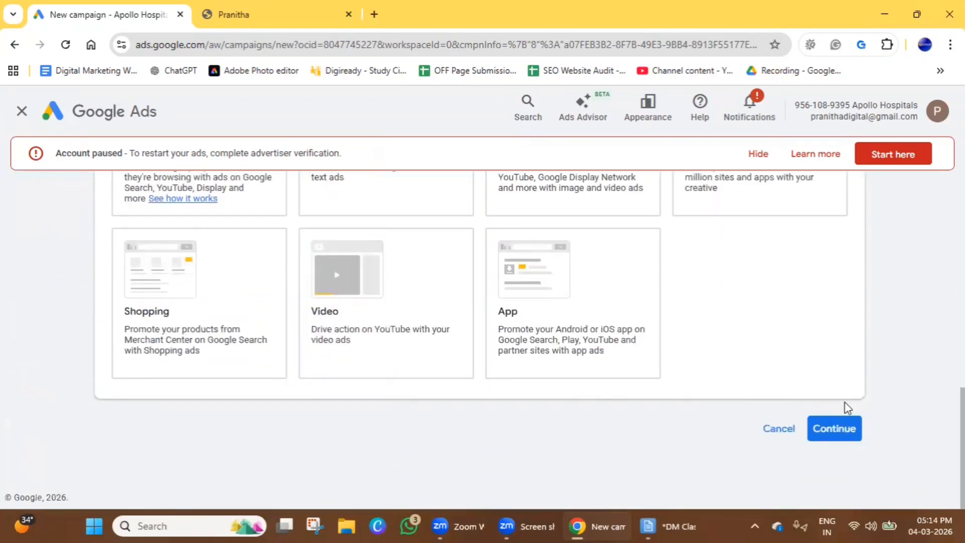
{"action": "left_click", "coordinate": [834, 430]}
{"action": "scroll", "coordinate": [503, 395], "scroll_direction": "down", "scroll_amount": 1}
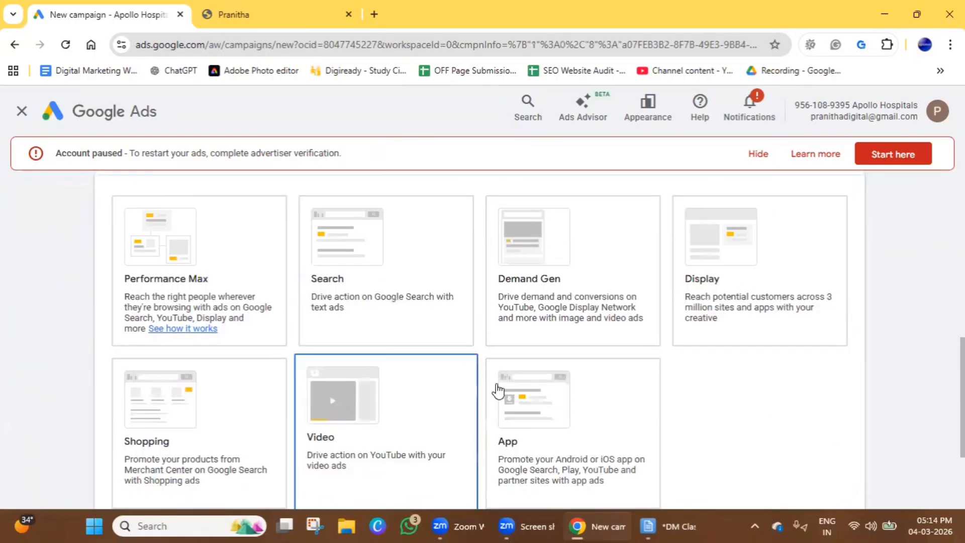
{"action": "scroll", "coordinate": [529, 388], "scroll_direction": "down", "scroll_amount": 3}
{"action": "scroll", "coordinate": [529, 389], "scroll_direction": "up", "scroll_amount": 4}
{"action": "left_click", "coordinate": [465, 362]}
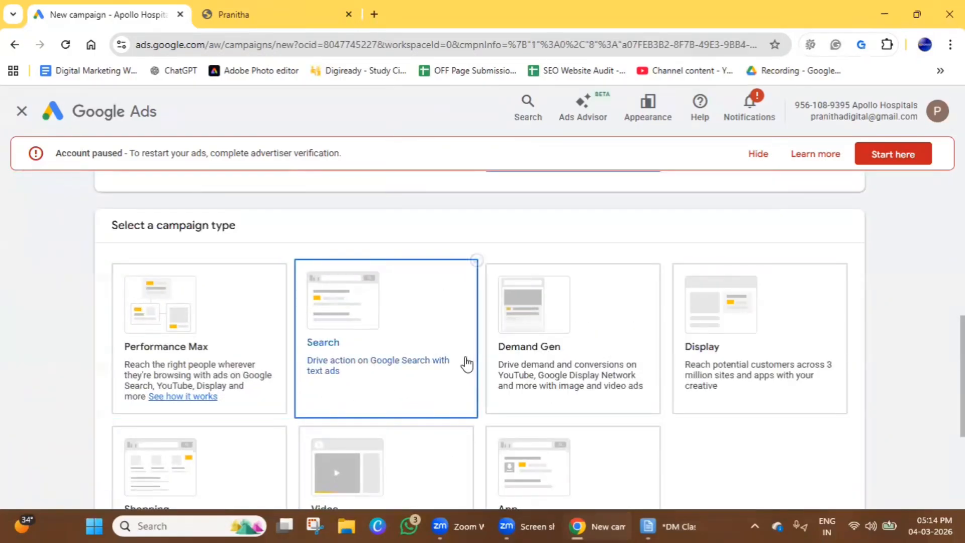
Remove the "Submit lead forms" goal from the campaign's conversion goals
{"action": "scroll", "coordinate": [756, 384], "scroll_direction": "down", "scroll_amount": 10}
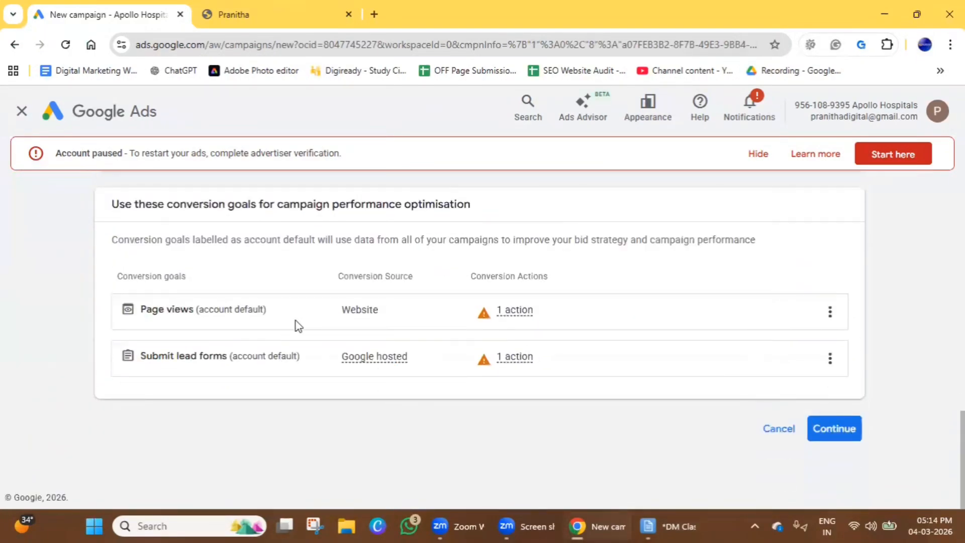
{"action": "left_click", "coordinate": [830, 358]}
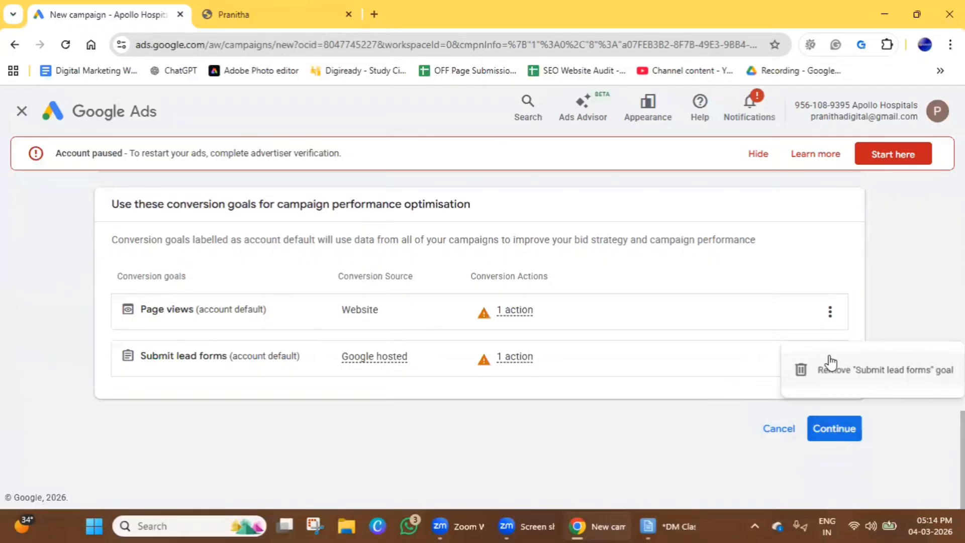
{"action": "left_click", "coordinate": [799, 371]}
{"action": "left_click", "coordinate": [623, 348]}
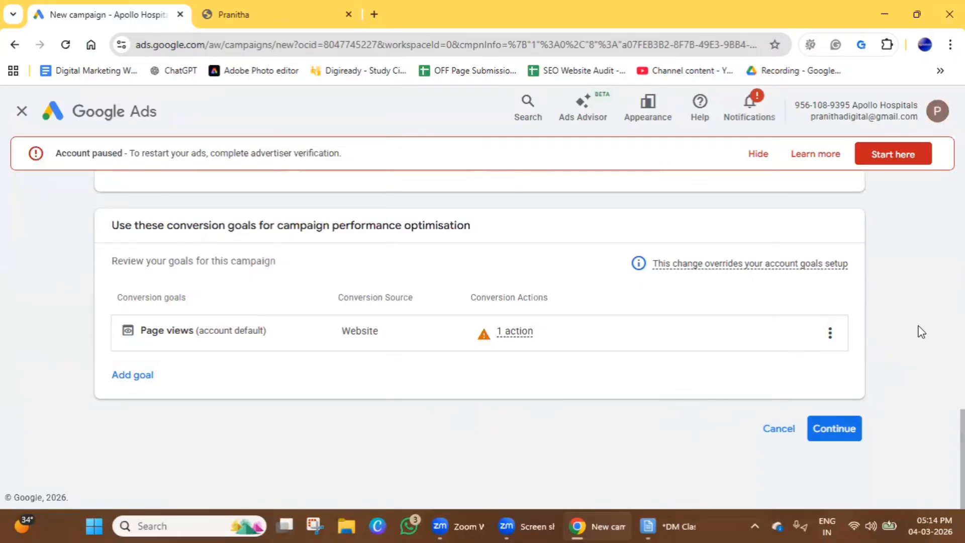
Check which additional conversion goals can be added and continue with only the Page views goal
{"action": "left_click", "coordinate": [145, 377]}
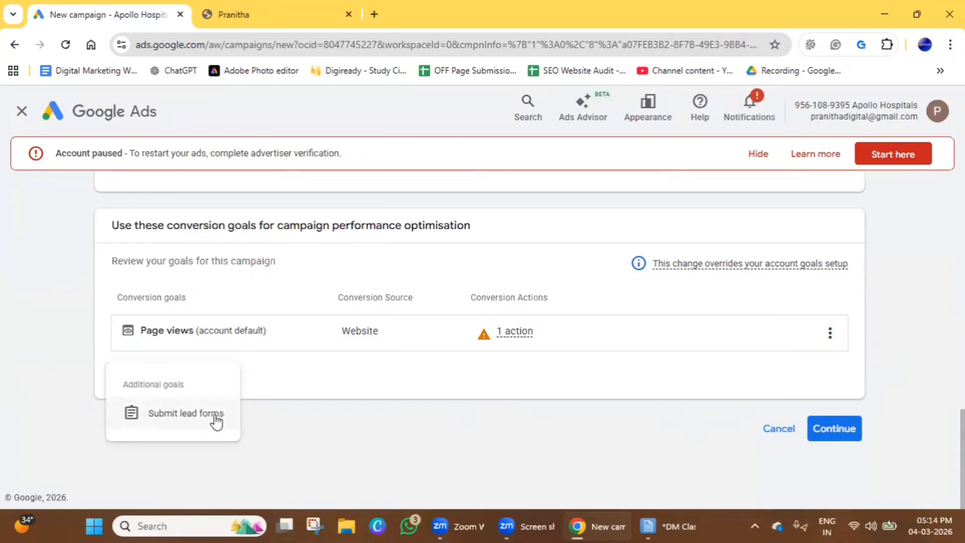
{"action": "left_click", "coordinate": [404, 390]}
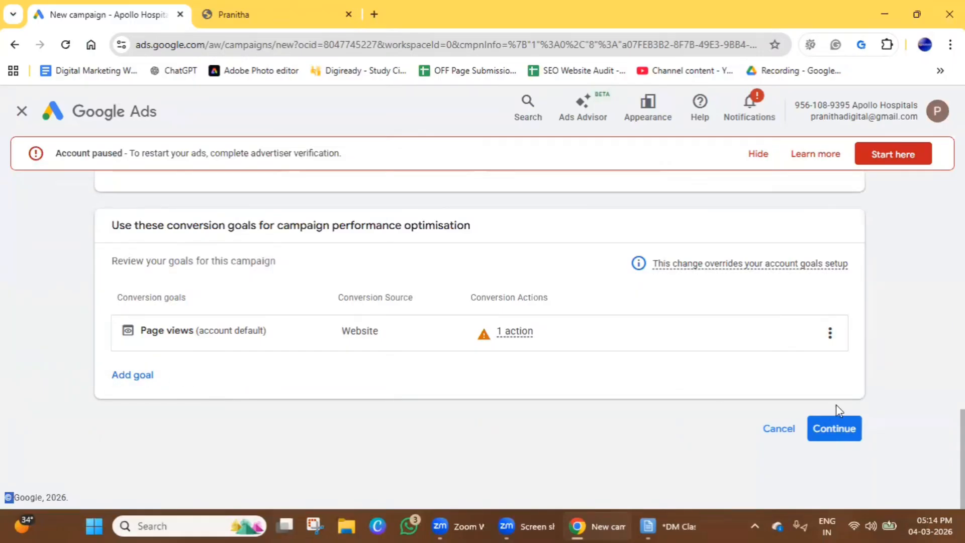
{"action": "left_click", "coordinate": [835, 431]}
{"action": "scroll", "coordinate": [340, 329], "scroll_direction": "down", "scroll_amount": 3}
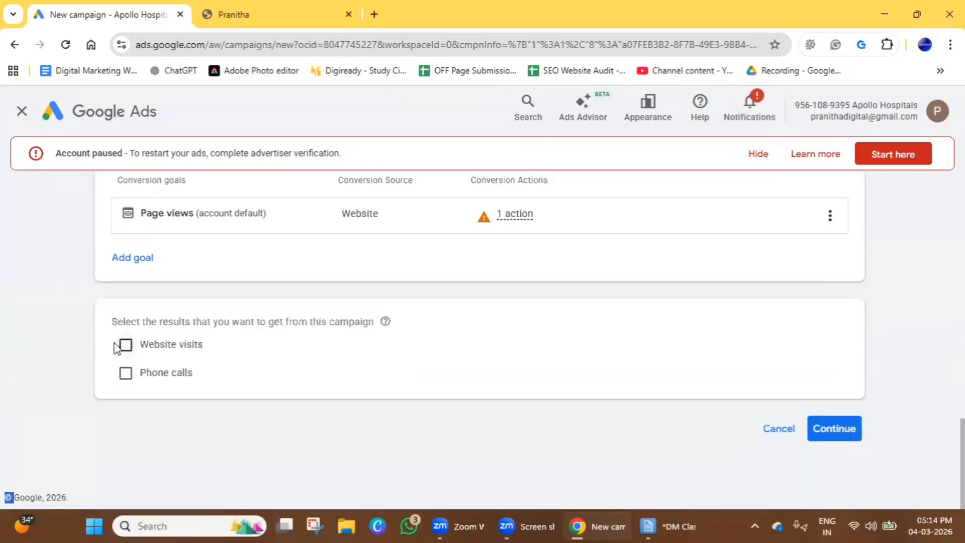
Select Website visits as a result for the campaign and open digiready.in in a new browser tab to get its address
{"action": "left_click", "coordinate": [119, 351]}
{"action": "left_click", "coordinate": [256, 387]}
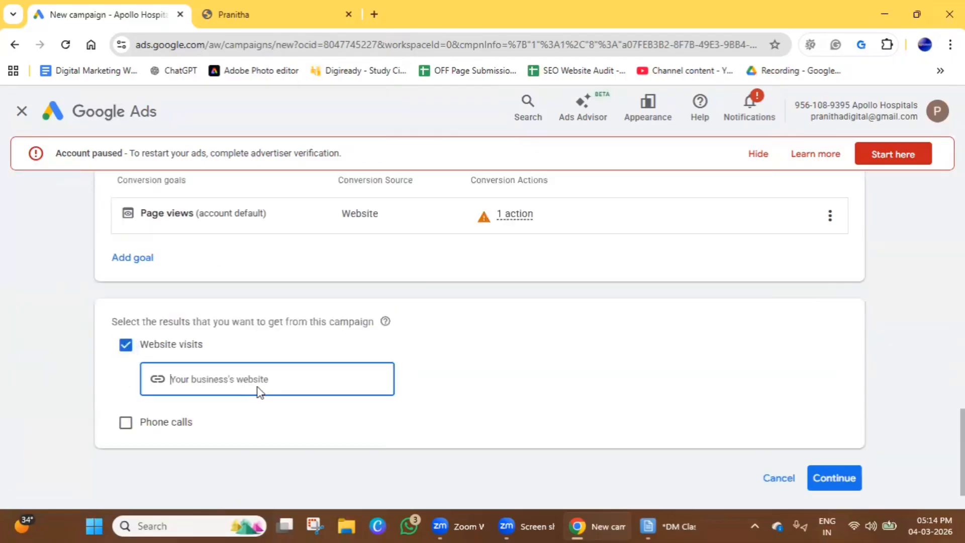
{"action": "left_click", "coordinate": [376, 19]}
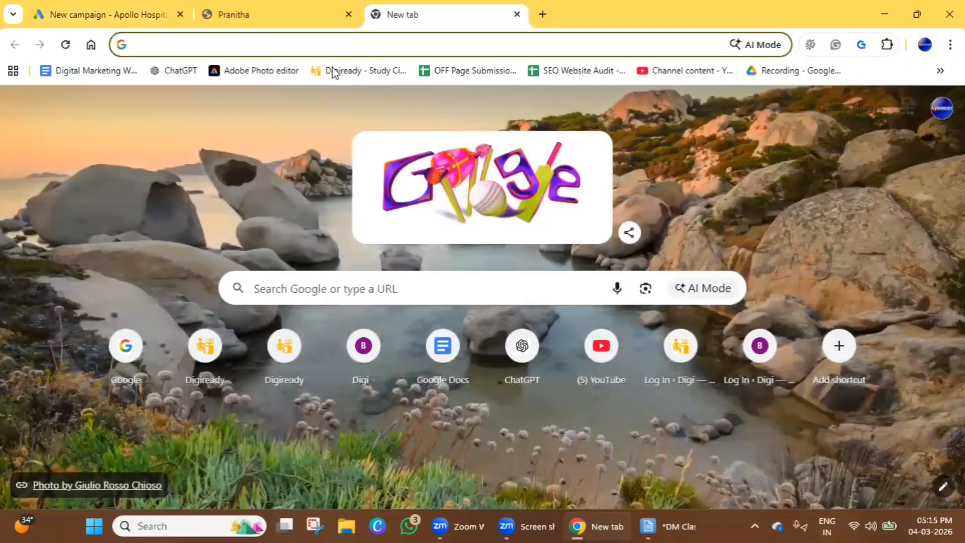
{"action": "left_click", "coordinate": [334, 71]}
{"action": "left_click", "coordinate": [327, 40]}
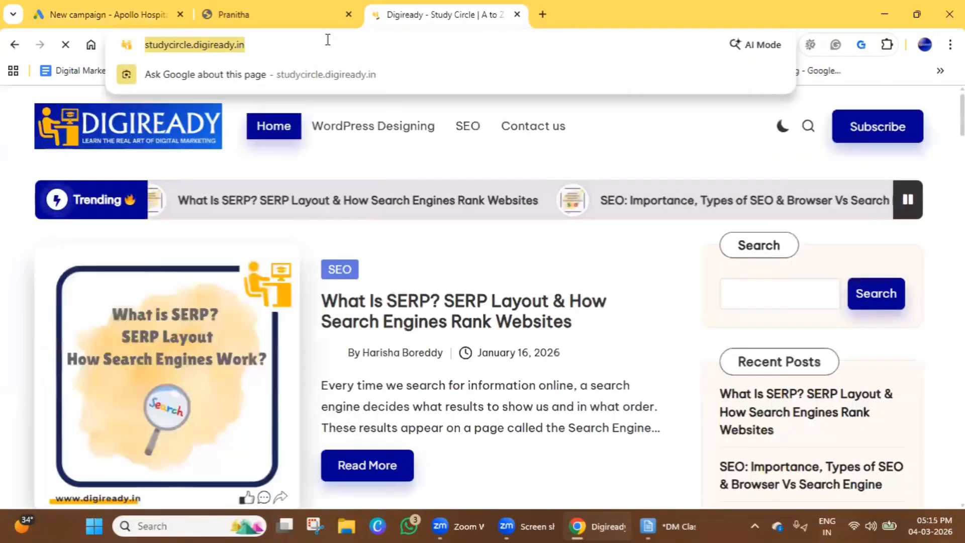
{"action": "type", "text": "d"}
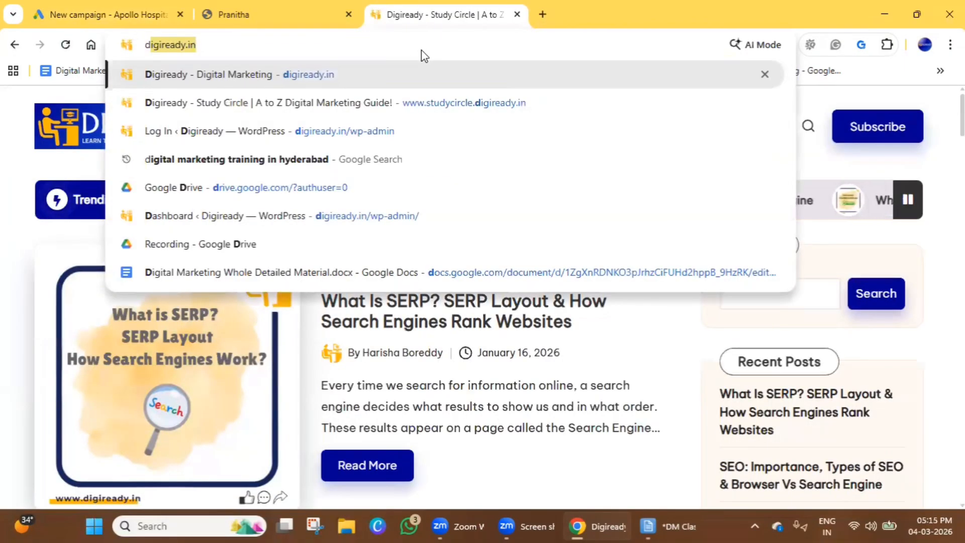
{"action": "key", "text": "Return"}
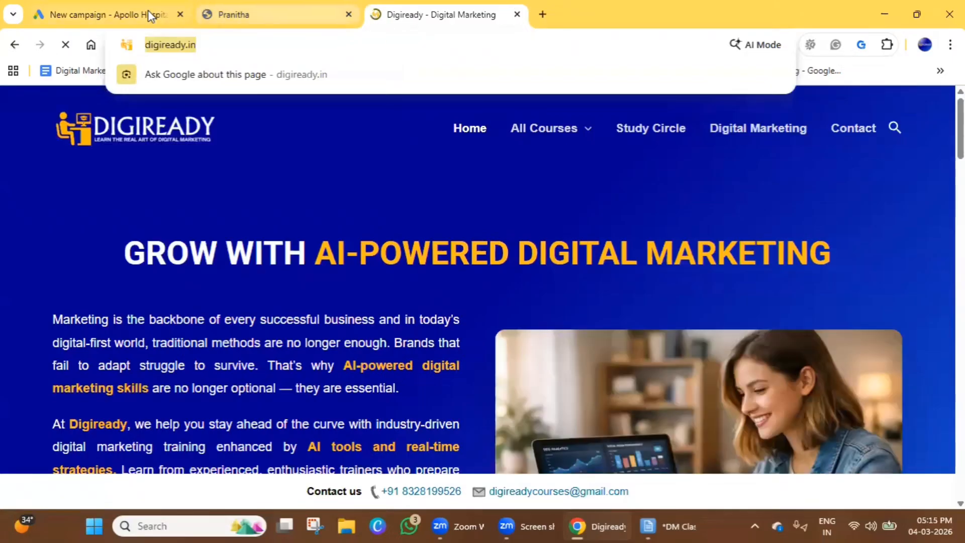
{"action": "left_click", "coordinate": [148, 10]}
{"action": "left_click", "coordinate": [213, 393]}
{"action": "type", "text": "https://www.digiready.in/"}
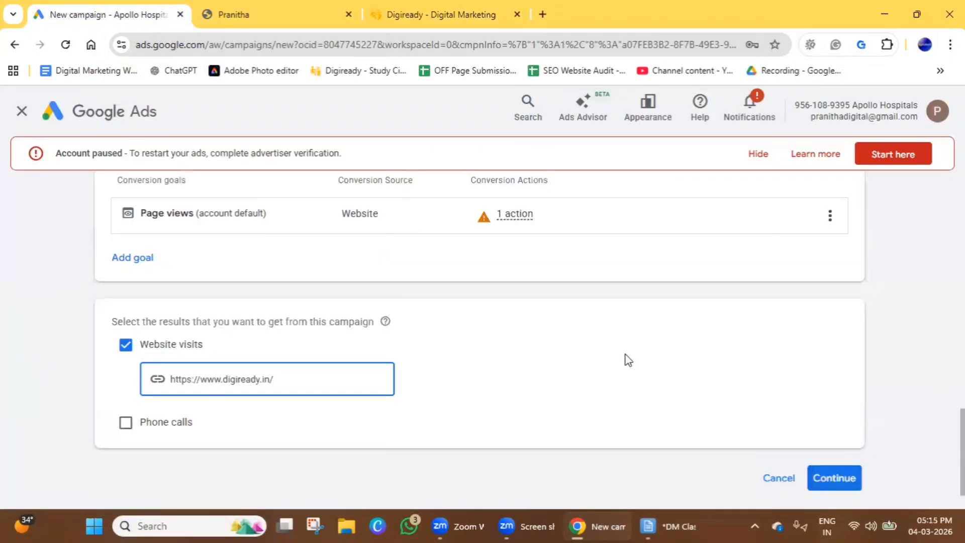
{"action": "scroll", "coordinate": [735, 442], "scroll_direction": "down", "scroll_amount": 1}
{"action": "left_click", "coordinate": [834, 429]}
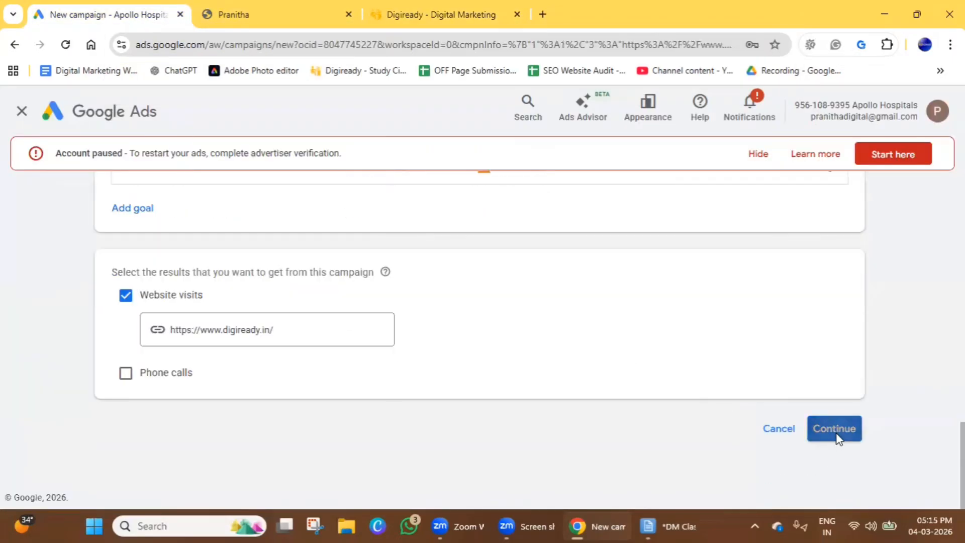
Name the campaign "Hyderabad - Digiready" and start it as a new campaign instead of finishing the saved draft
{"action": "scroll", "coordinate": [321, 424], "scroll_direction": "down", "scroll_amount": 3}
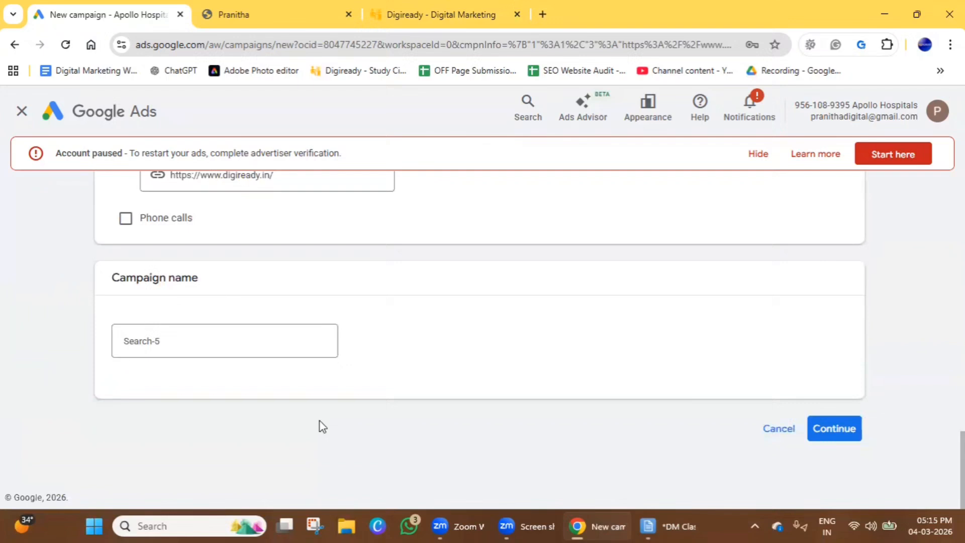
{"action": "triple_click", "coordinate": [147, 339]}
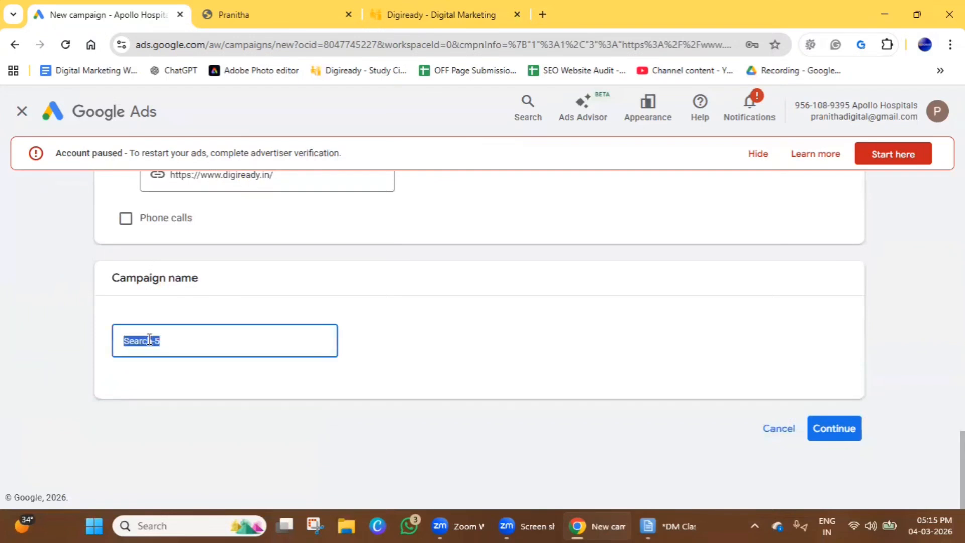
{"action": "type", "text": "Hyde"}
{"action": "type", "text": "rabad"}
{"action": "type", "text": " - F"}
{"action": "type", "text": "Digi"}
{"action": "type", "text": "ready"}
{"action": "left_click", "coordinate": [826, 436]}
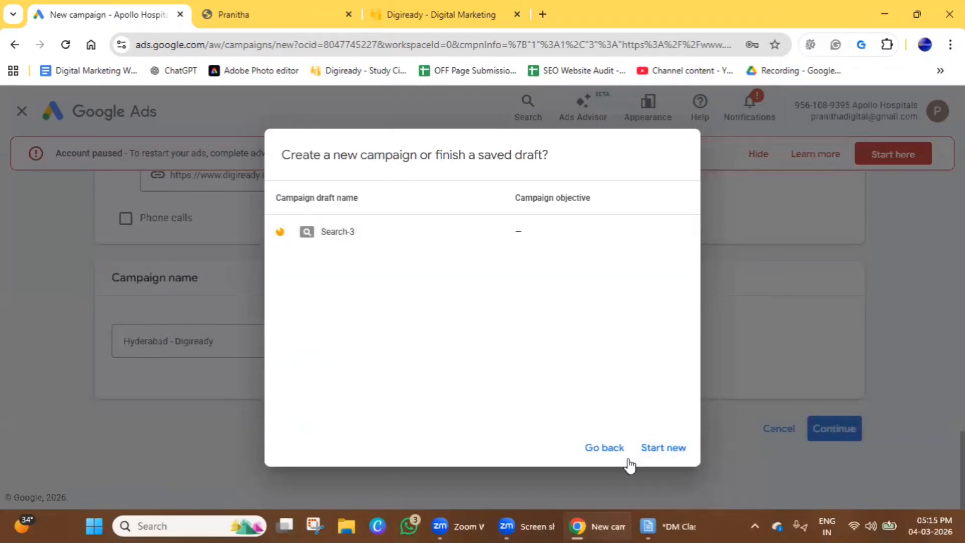
{"action": "left_click", "coordinate": [654, 447]}
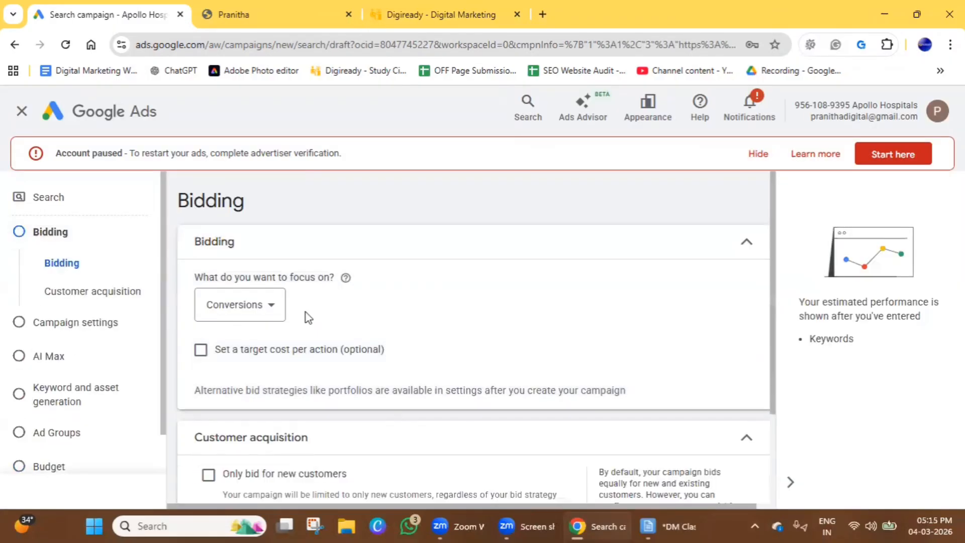
Focus the bidding on Clicks with a maximum CPC bid limit of ₹100 and proceed to the campaign settings
{"action": "left_click", "coordinate": [274, 307]}
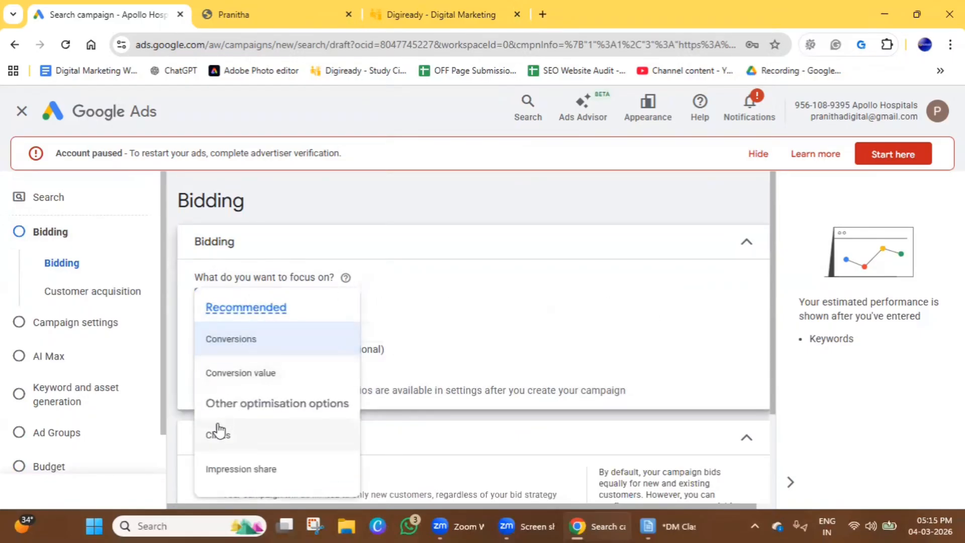
{"action": "left_click", "coordinate": [218, 436]}
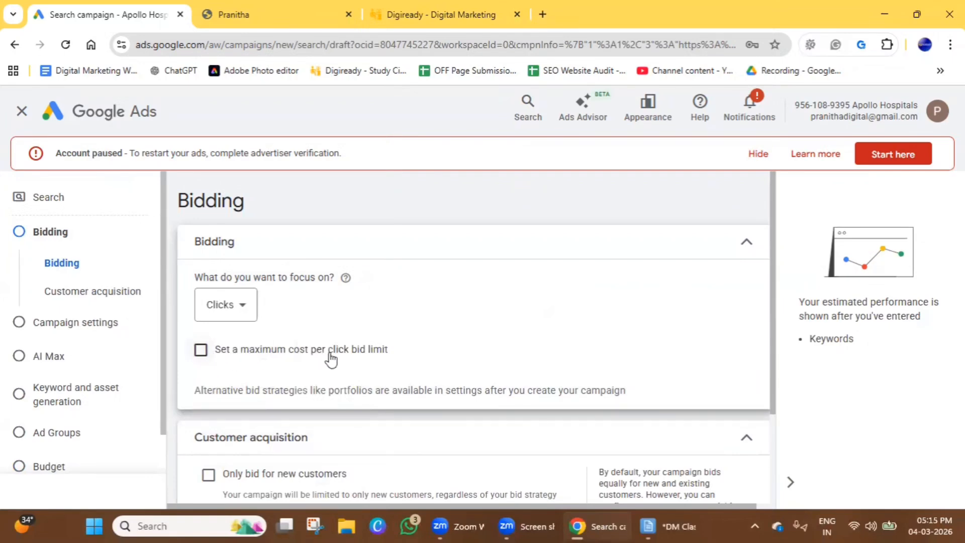
{"action": "left_click", "coordinate": [200, 351]}
{"action": "left_click", "coordinate": [268, 411]}
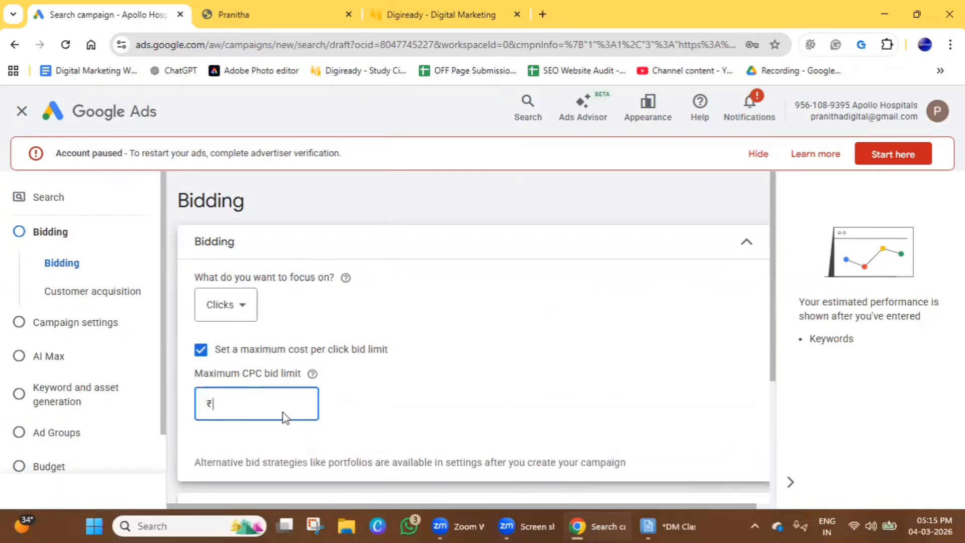
{"action": "type", "text": "100"}
{"action": "scroll", "coordinate": [296, 409], "scroll_direction": "down", "scroll_amount": 4}
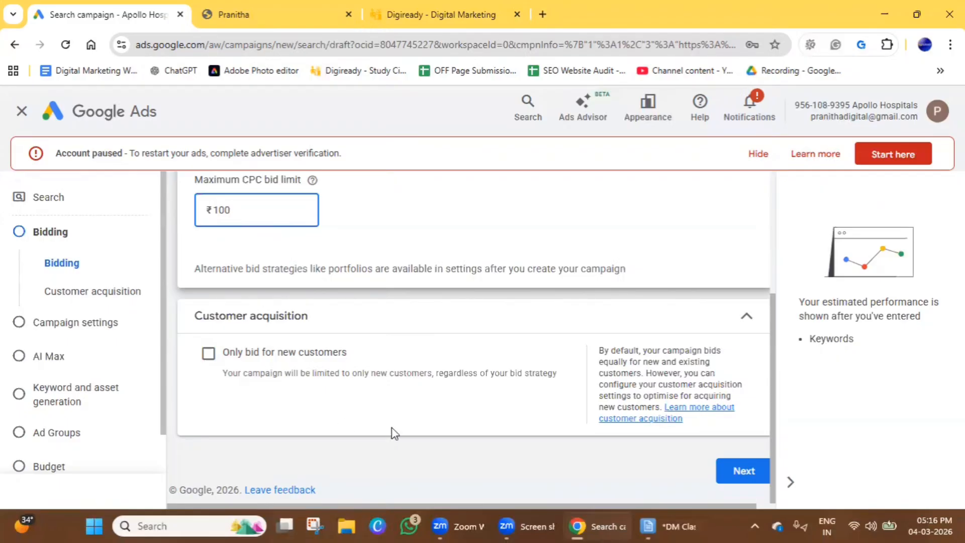
{"action": "left_click", "coordinate": [727, 477]}
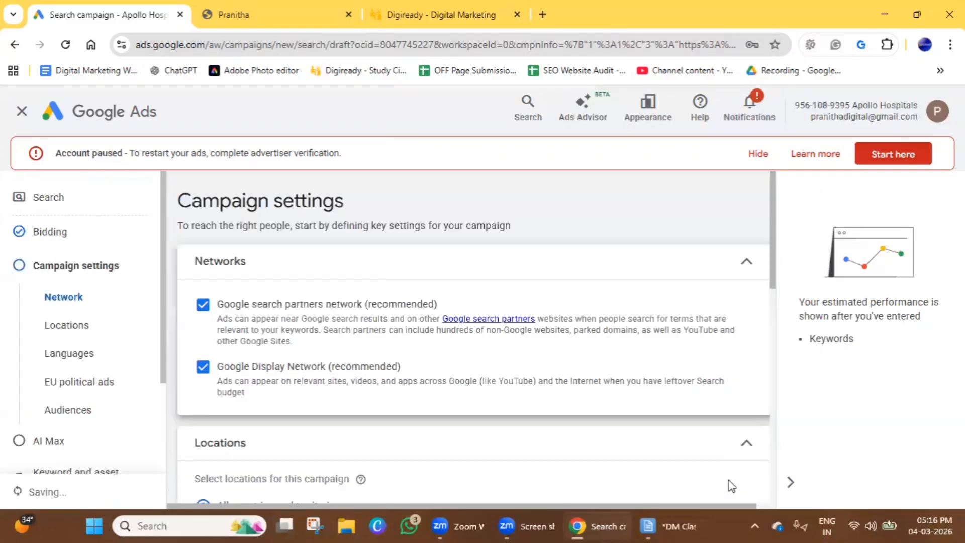
Exclude the Google search partners network and the Google Display Network from the campaign
{"action": "left_click", "coordinate": [203, 305]}
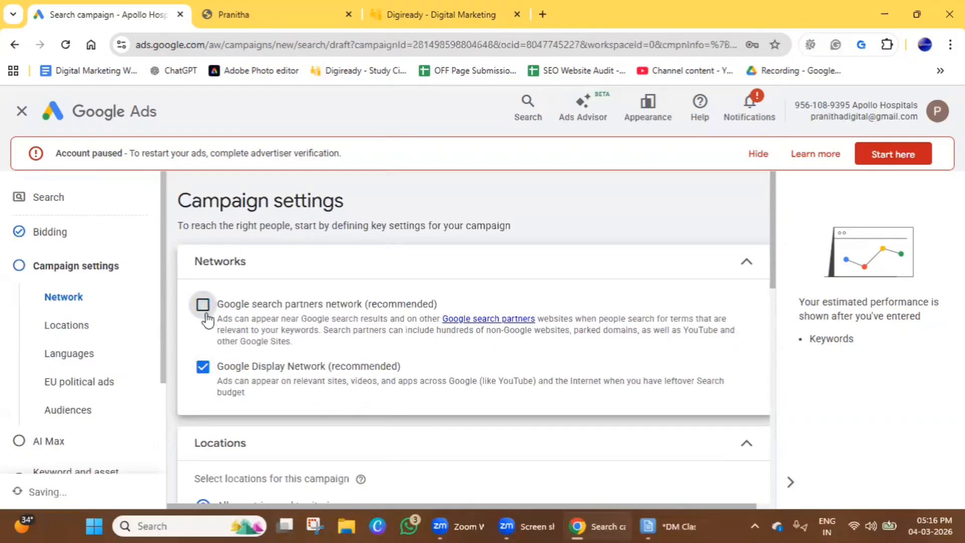
{"action": "left_click", "coordinate": [203, 369]}
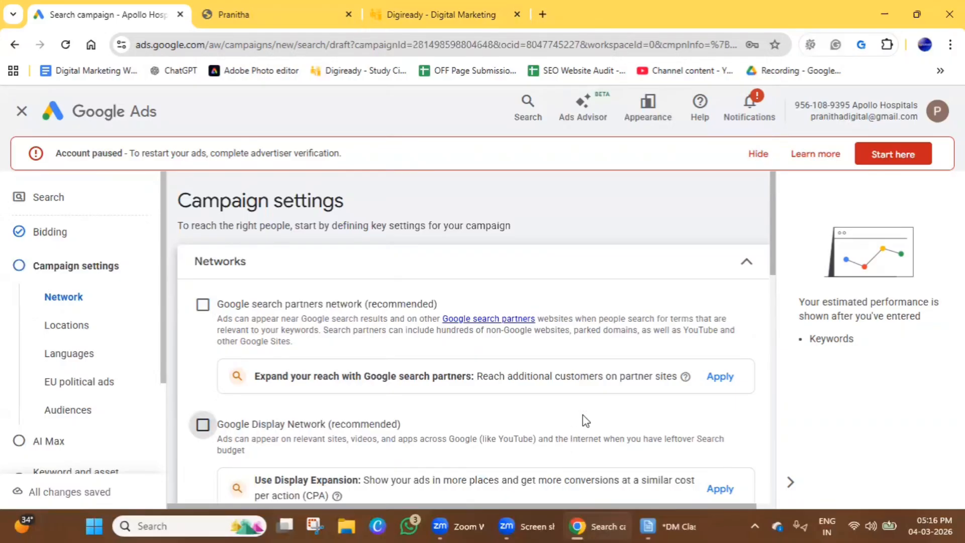
{"action": "scroll", "coordinate": [269, 427], "scroll_direction": "down", "scroll_amount": 1}
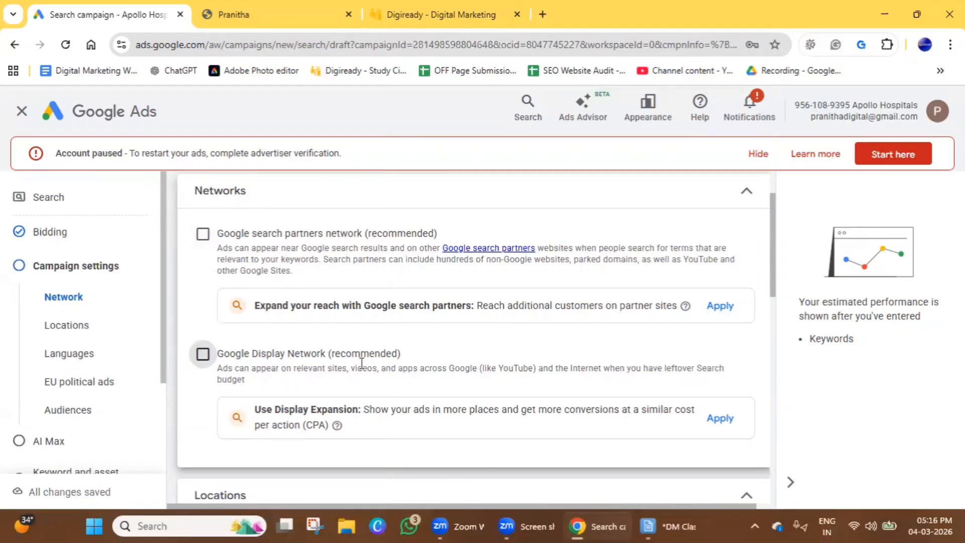
Choose to enter another location and include the city of Hyderabad, Telangana, India as a target
{"action": "scroll", "coordinate": [362, 363], "scroll_direction": "down", "scroll_amount": 4}
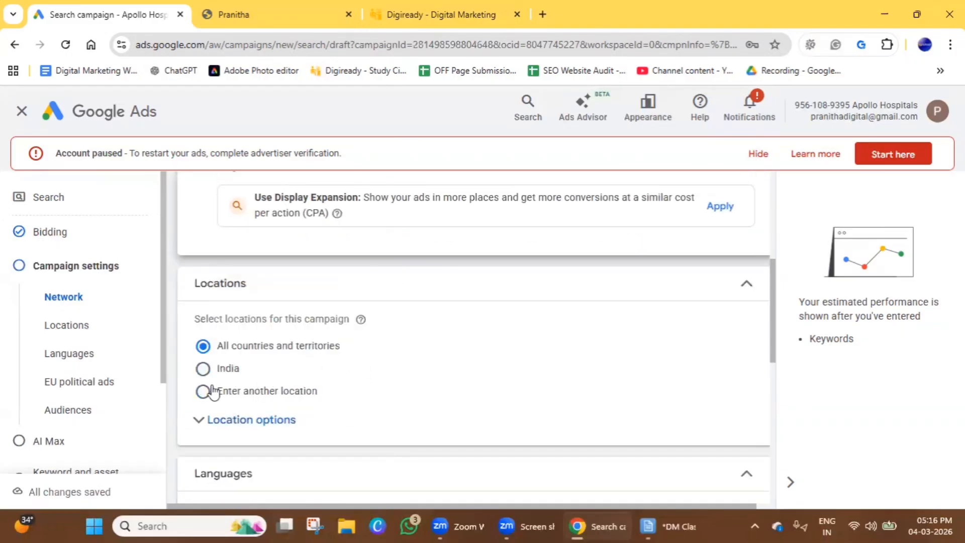
{"action": "left_click", "coordinate": [237, 402]}
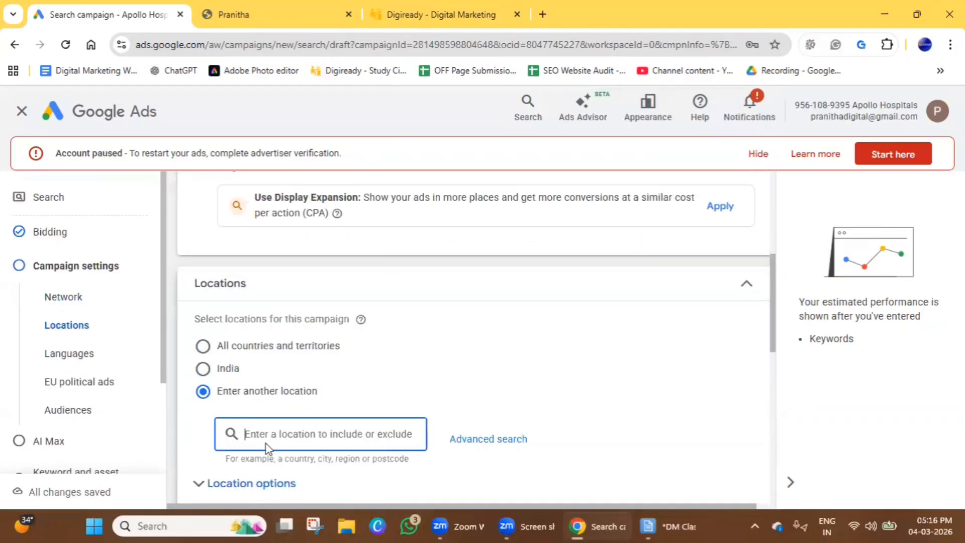
{"action": "type", "text": "hyderabad"}
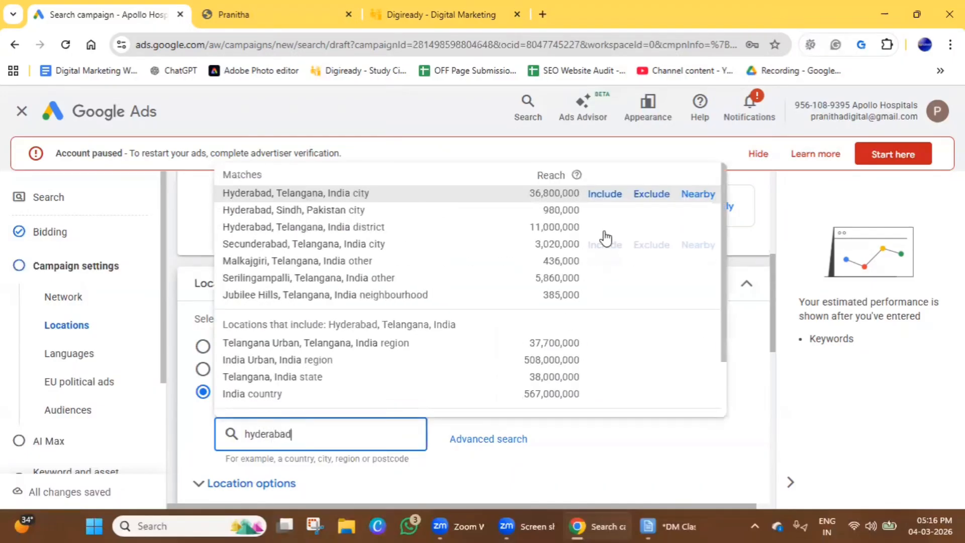
{"action": "left_click", "coordinate": [604, 194]}
{"action": "scroll", "coordinate": [340, 377], "scroll_direction": "down", "scroll_amount": 2}
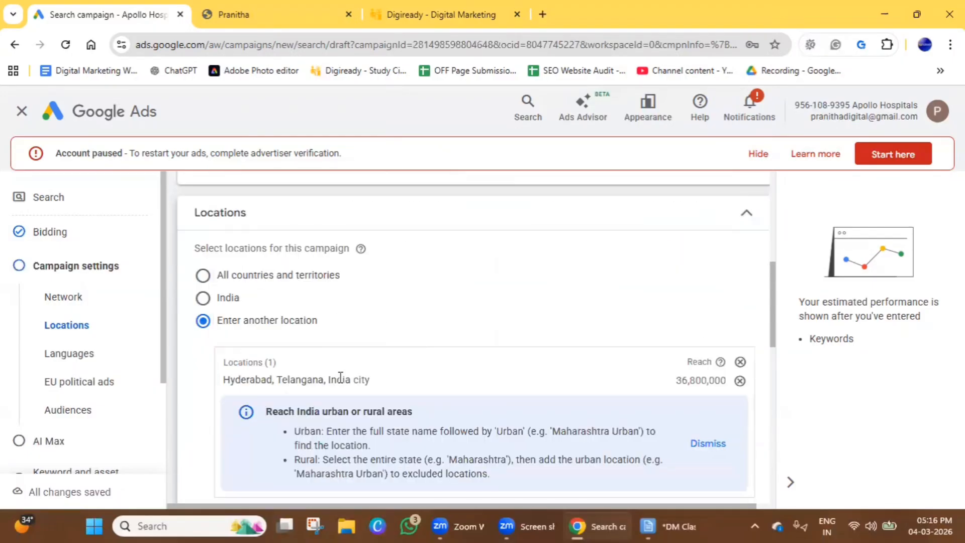
{"action": "scroll", "coordinate": [340, 377], "scroll_direction": "down", "scroll_amount": 3}
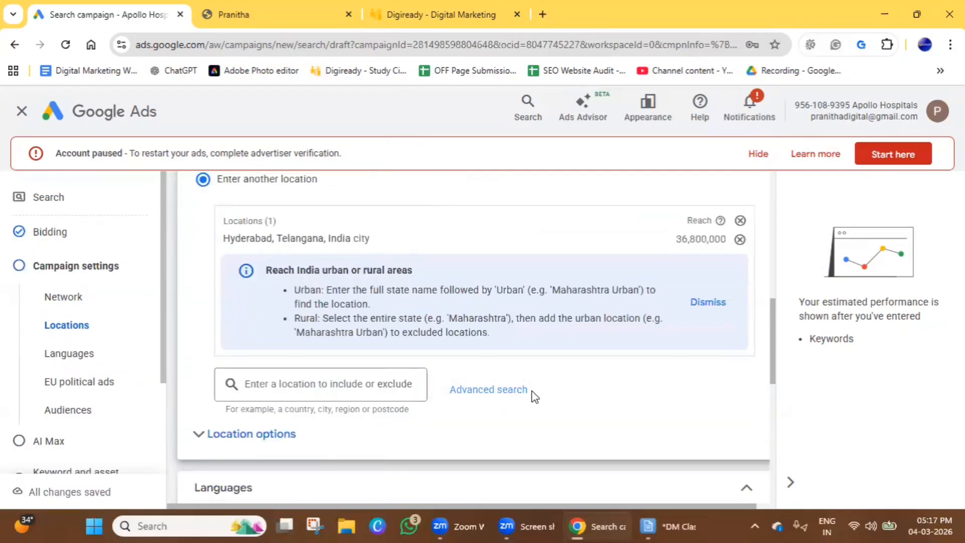
Switch the advanced location search to radius targeting in kilometres and remove the Hyderabad city location
{"action": "left_click", "coordinate": [481, 391]}
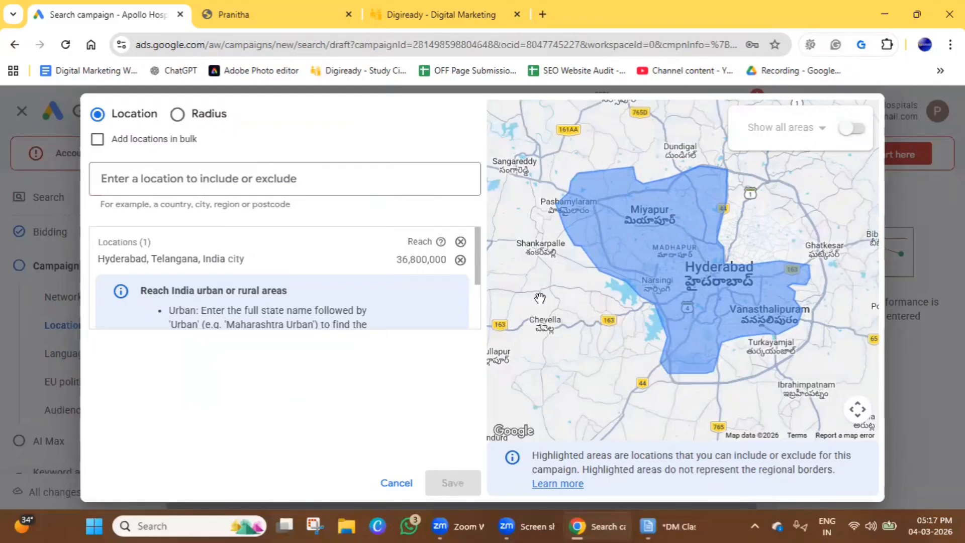
{"action": "left_click", "coordinate": [178, 115]}
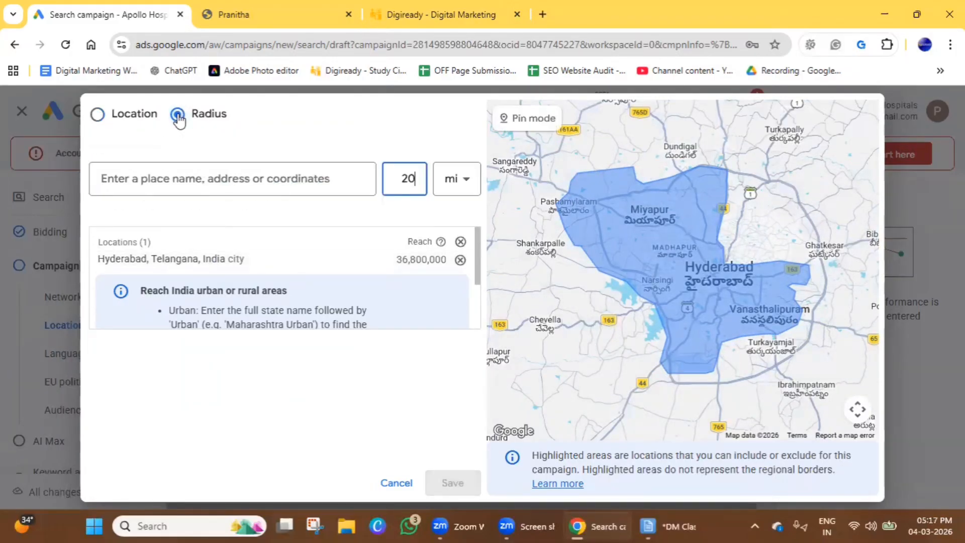
{"action": "left_click", "coordinate": [463, 180]}
{"action": "left_click", "coordinate": [452, 221]}
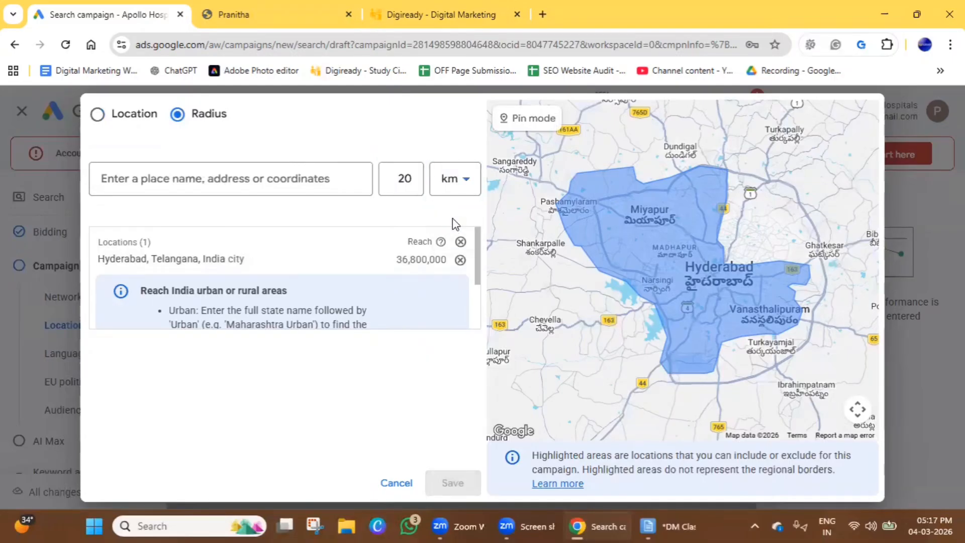
{"action": "left_click", "coordinate": [460, 261]}
Include a 20 km radius around Hyderabad, Telangana and save the location targeting
{"action": "left_click", "coordinate": [269, 179]}
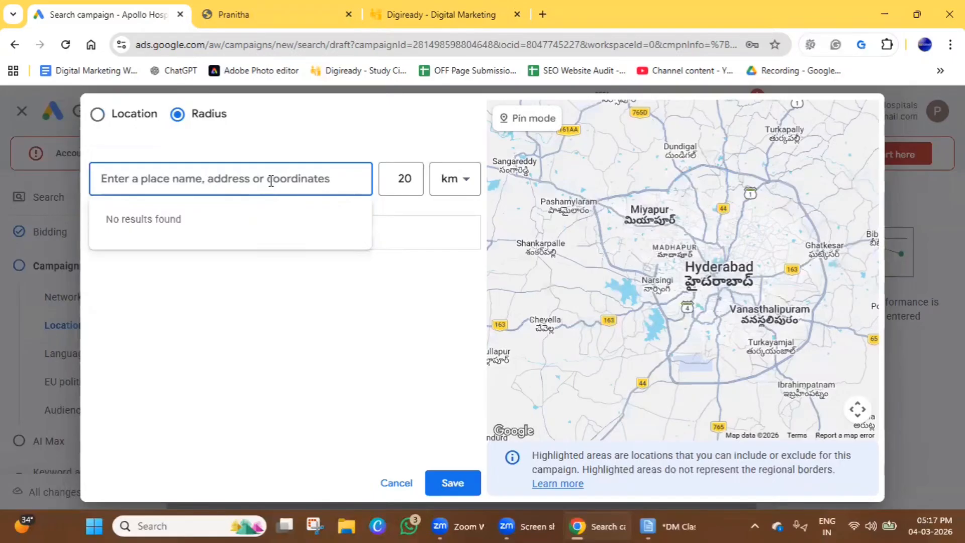
{"action": "type", "text": "hyser"}
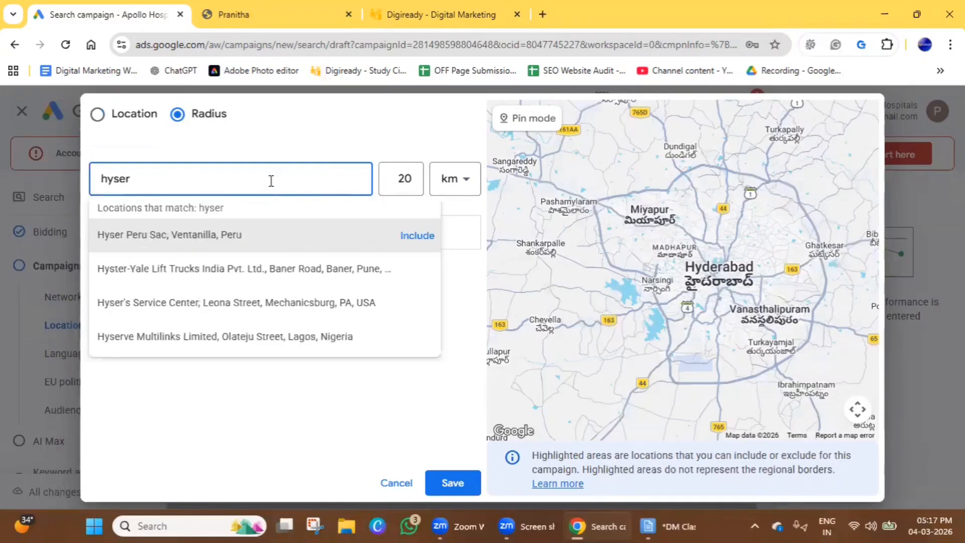
{"action": "key", "text": "BackSpace"}
{"action": "key", "text": "BackSpace"}
{"action": "key", "text": "BackSpace"}
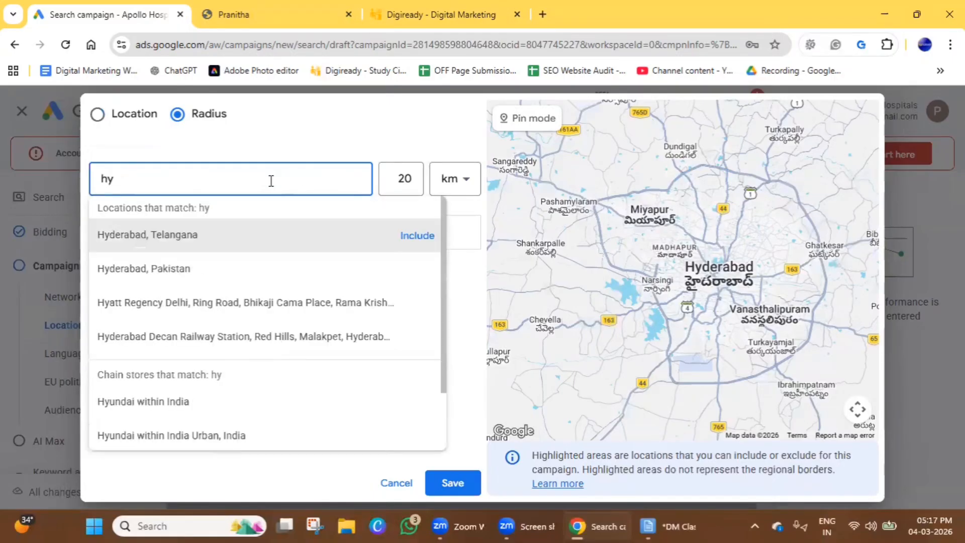
{"action": "type", "text": "der"}
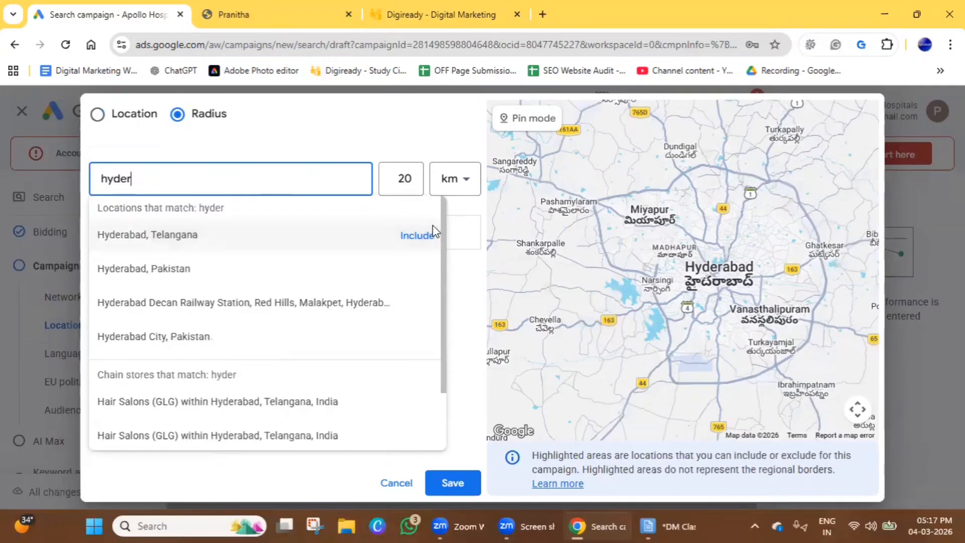
{"action": "left_click", "coordinate": [426, 237]}
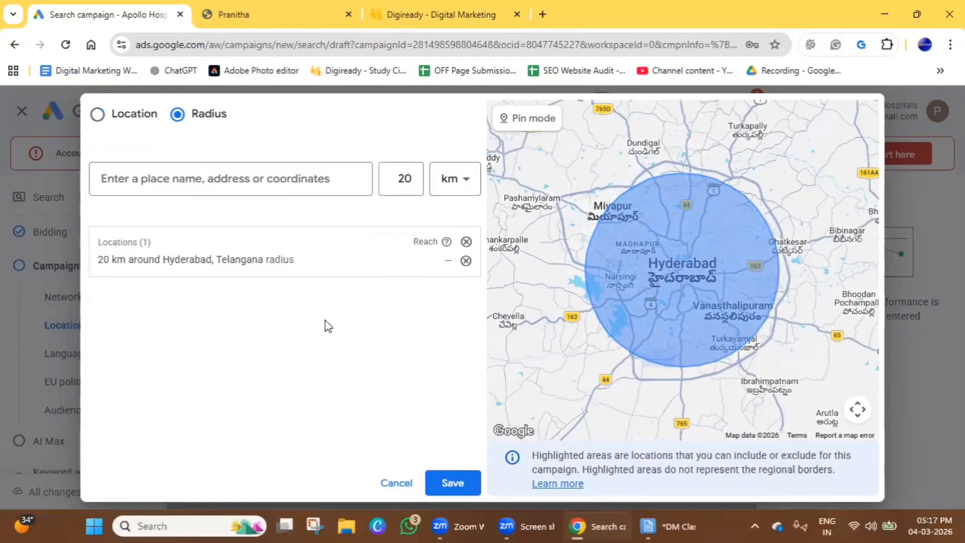
{"action": "left_click", "coordinate": [400, 188]}
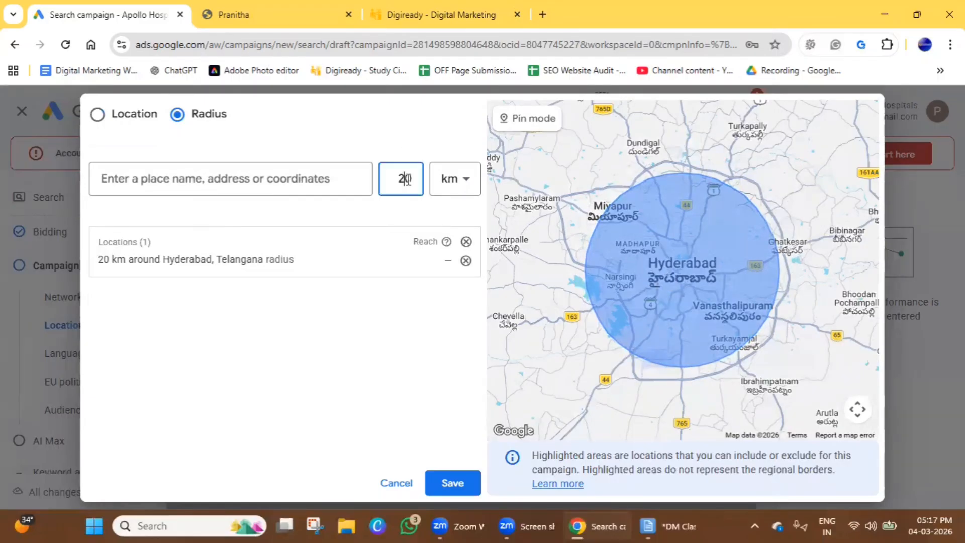
{"action": "left_click", "coordinate": [442, 191]}
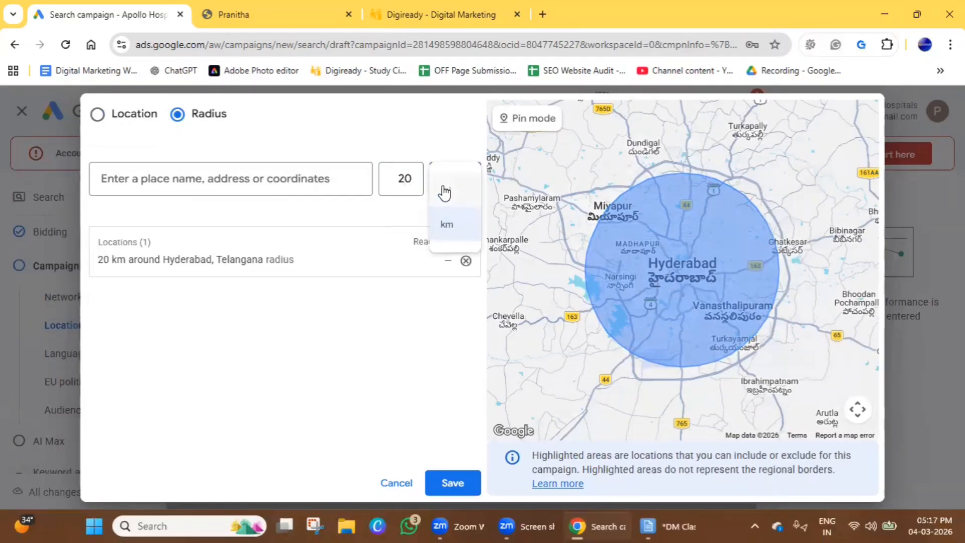
{"action": "left_click", "coordinate": [382, 460]}
{"action": "left_click", "coordinate": [437, 482]}
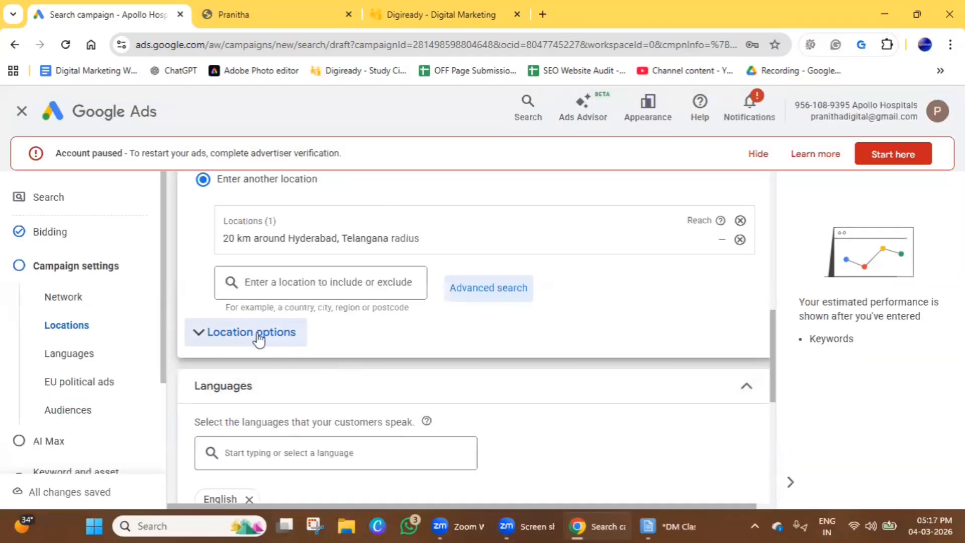
Expand the location options and limit the campaign to Presence: people in or regularly in the included locations
{"action": "left_click", "coordinate": [241, 335]}
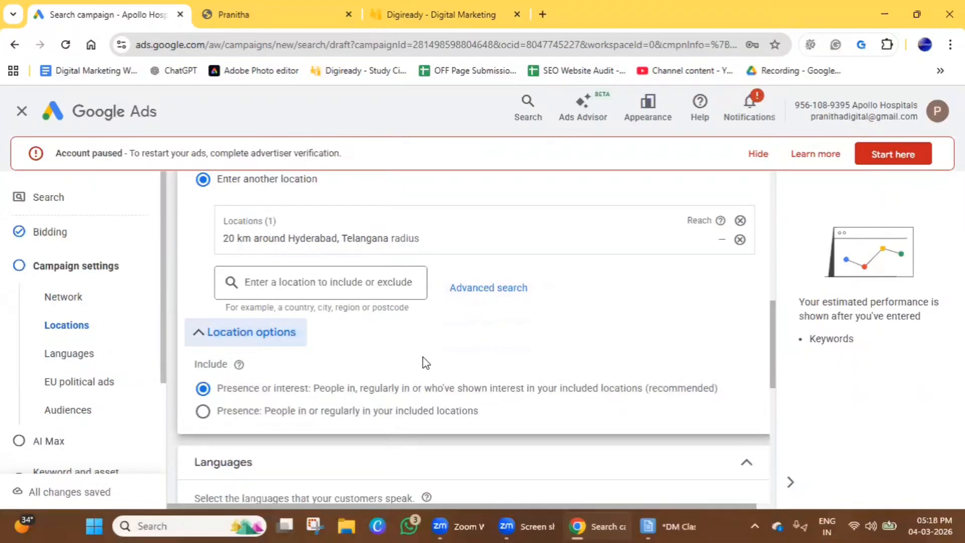
{"action": "scroll", "coordinate": [423, 355], "scroll_direction": "down", "scroll_amount": 1}
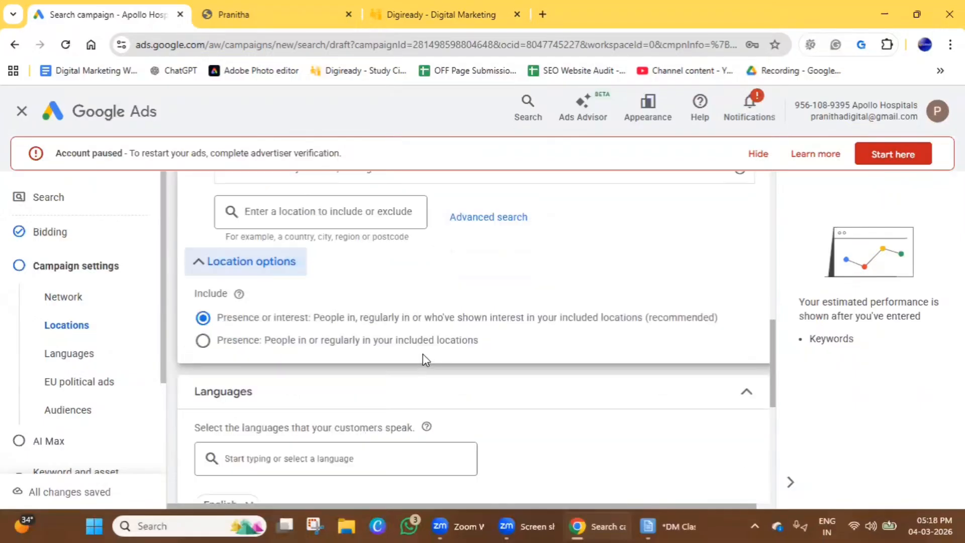
{"action": "left_click", "coordinate": [203, 341]}
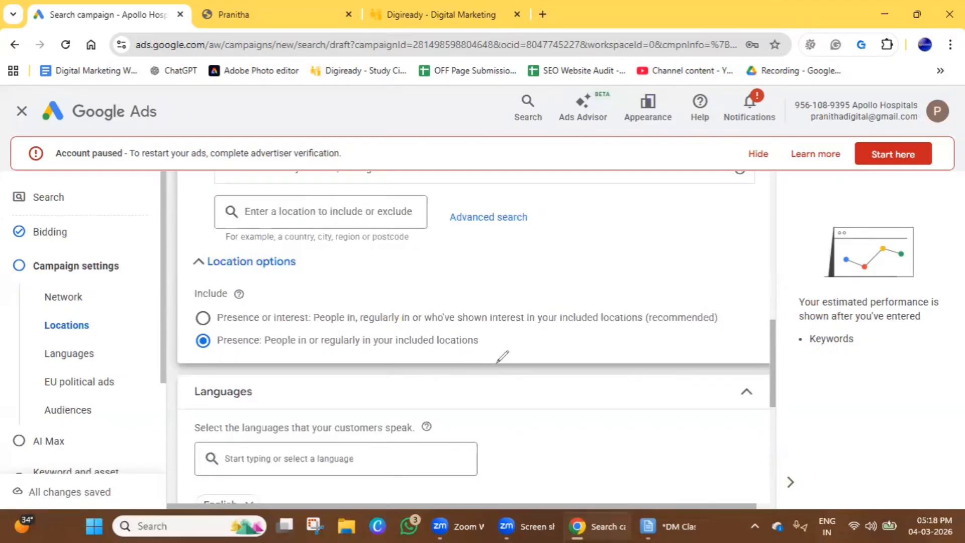
Annotate the location options by handwriting "Hyd" beside the Presence option and underlining "Presence or interest"
{"action": "mouse_move", "coordinate": [507, 328]}
{"action": "left_mouse_down"}
{"action": "mouse_move", "coordinate": [521, 366]}
{"action": "mouse_move", "coordinate": [556, 345]}
{"action": "mouse_move", "coordinate": [550, 362]}
{"action": "left_mouse_up"}
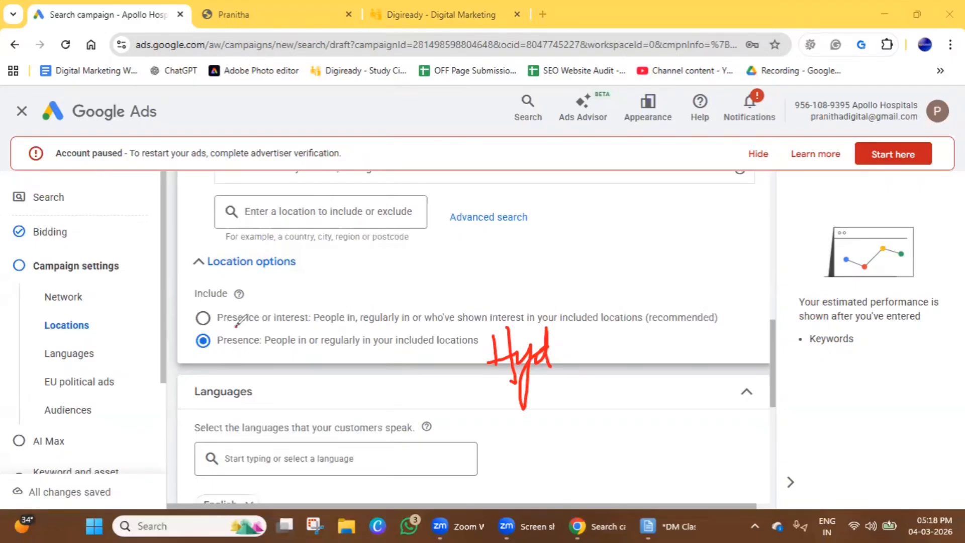
{"action": "left_click_drag", "start_coordinate": [235, 326], "coordinate": [315, 325]}
Add a text annotation above the location choices reading "Mumbai - Digital marketing training in hyderabad" and widen its text box
{"action": "left_click", "coordinate": [451, 272]}
{"action": "type", "text": "Mumbai "}
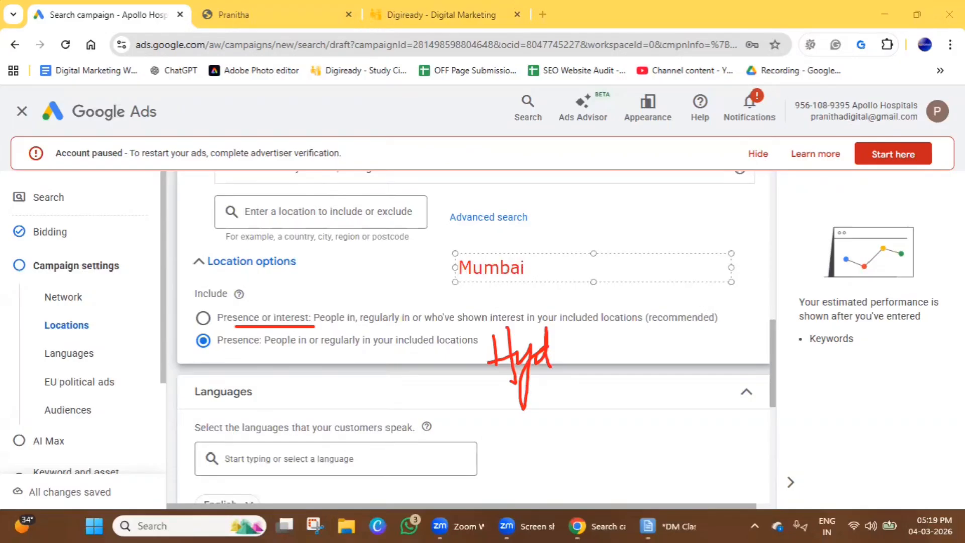
{"action": "type", "text": "- Digital market"}
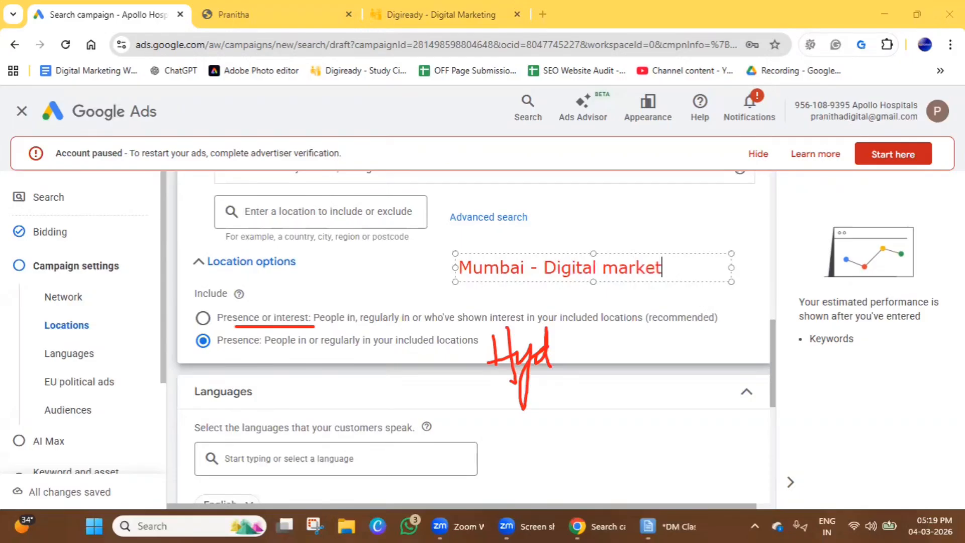
{"action": "type", "text": "ing traii"}
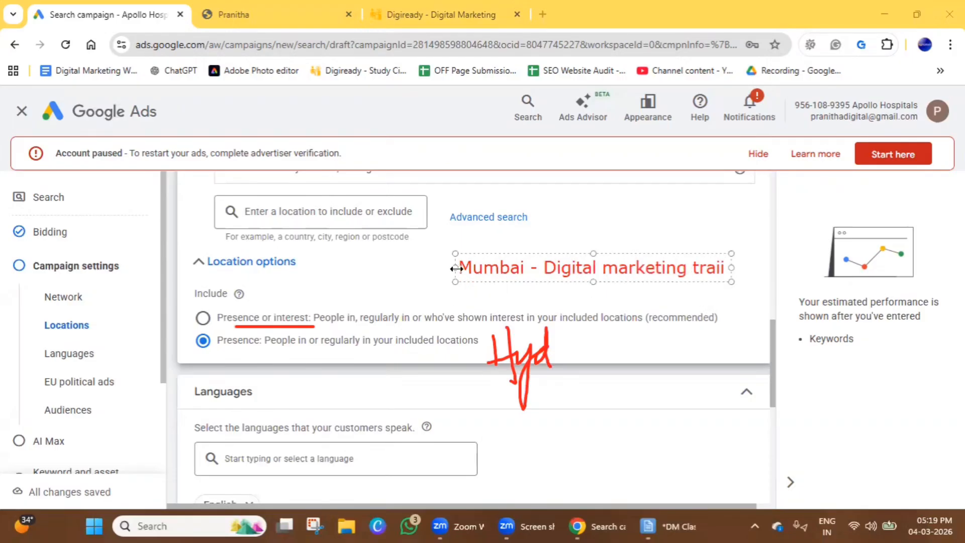
{"action": "type", "text": "ning i"}
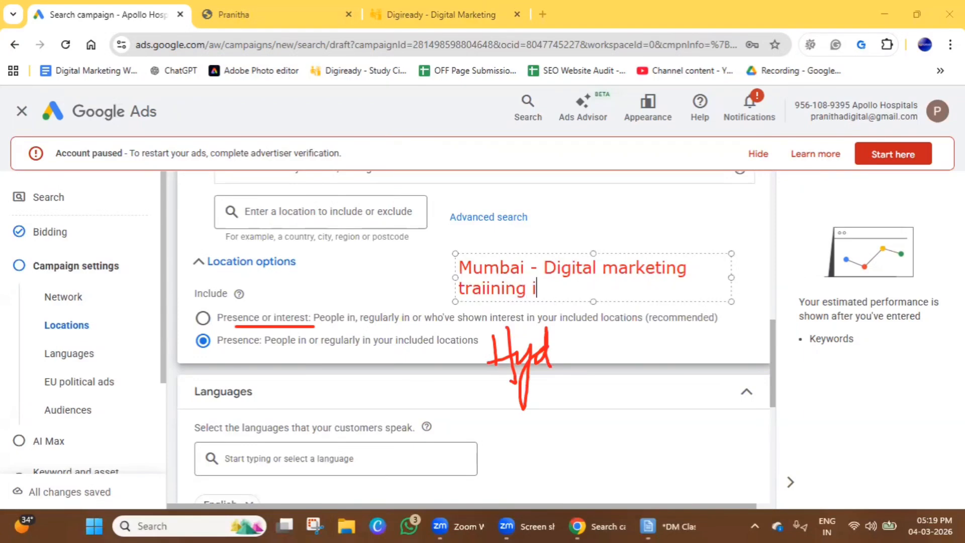
{"action": "type", "text": "n hyderabad"}
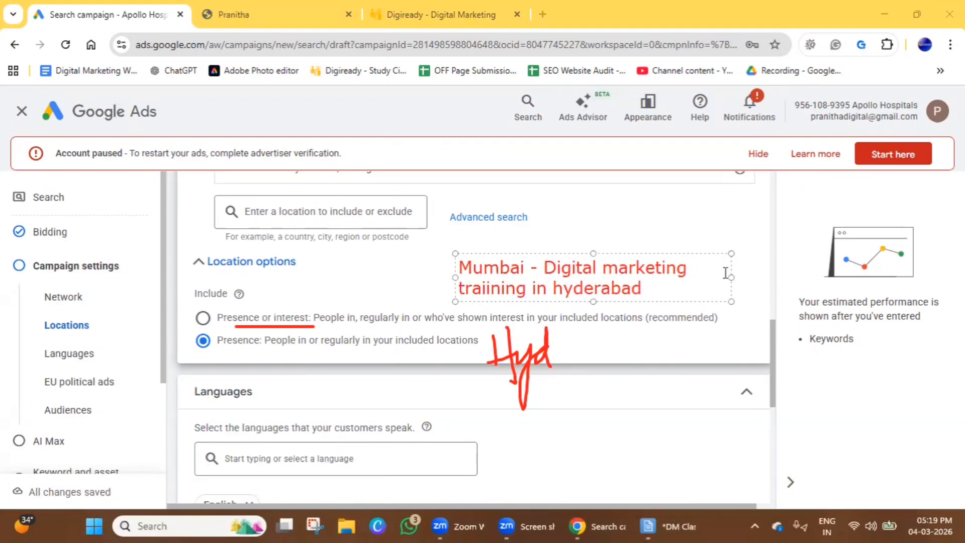
{"action": "left_click_drag", "start_coordinate": [733, 276], "coordinate": [769, 274]}
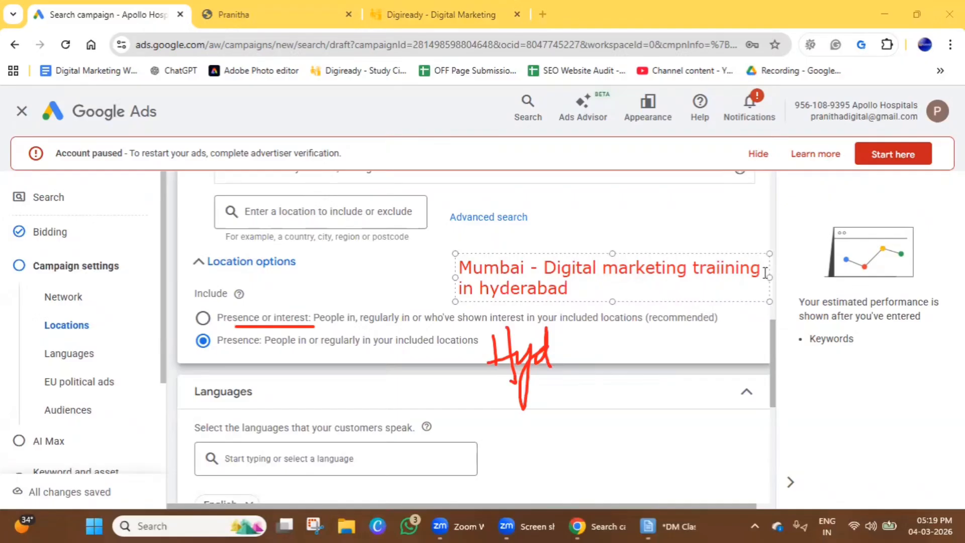
{"action": "left_click", "coordinate": [723, 272]}
{"action": "key", "text": "BackSpace"}
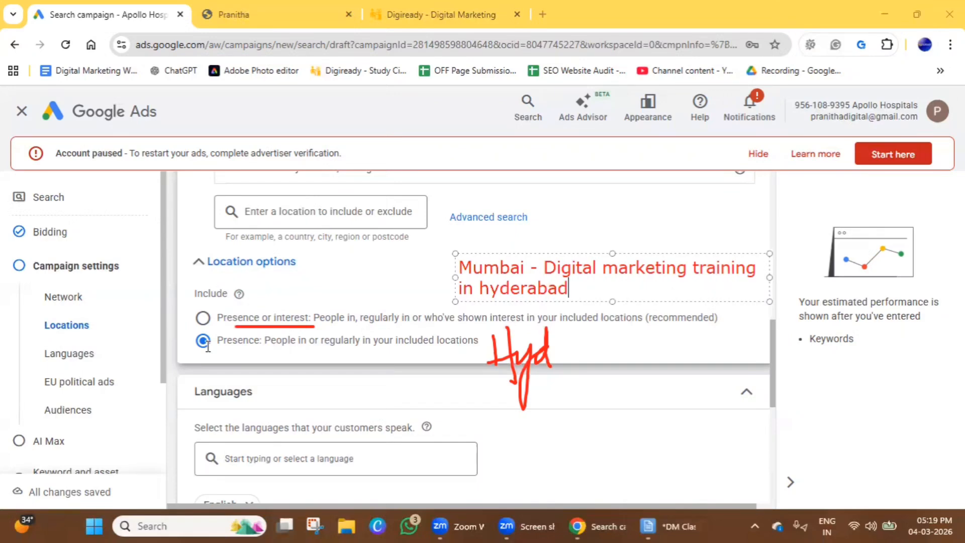
Include people by presence or interest, and declare that neither this campaign nor the account will run EU political ads
{"action": "left_click", "coordinate": [202, 317]}
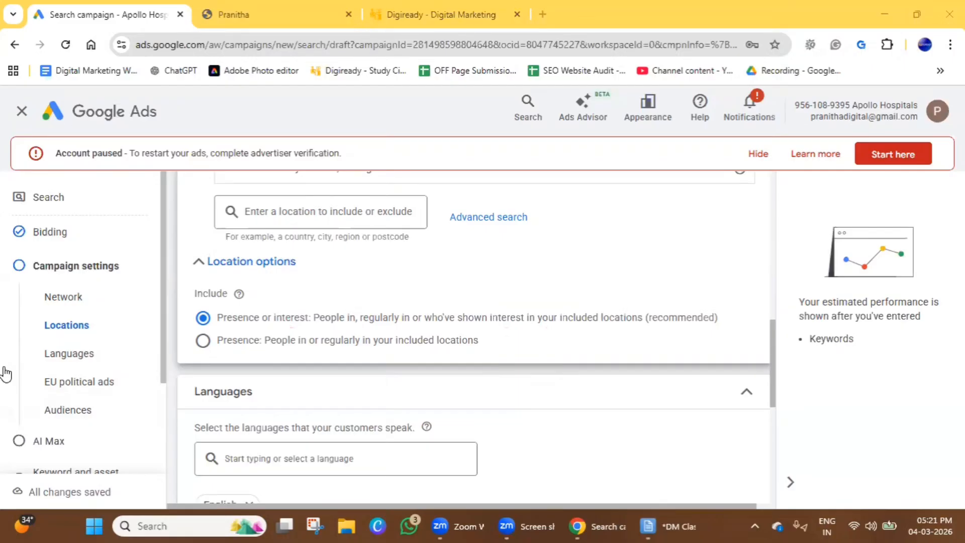
{"action": "scroll", "coordinate": [362, 423], "scroll_direction": "down", "scroll_amount": 3}
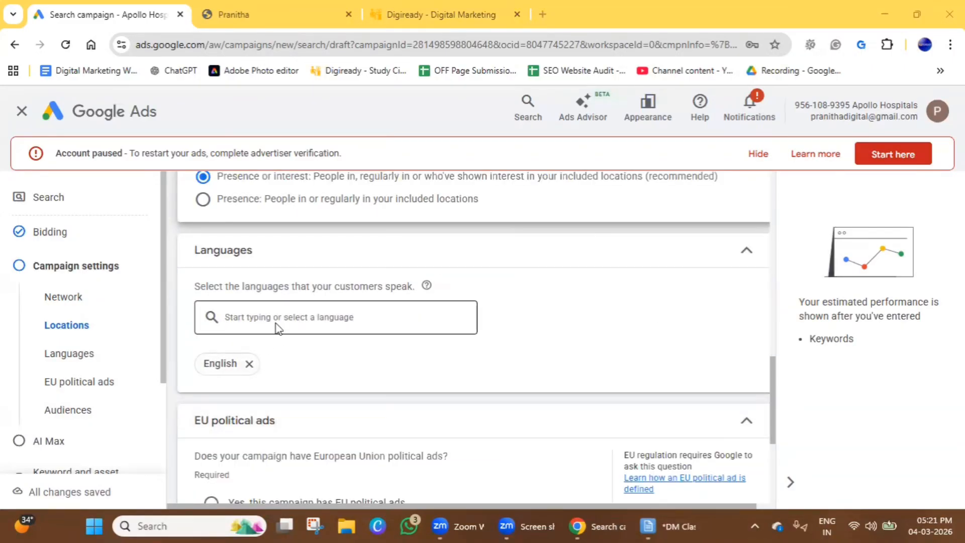
{"action": "scroll", "coordinate": [353, 379], "scroll_direction": "down", "scroll_amount": 3}
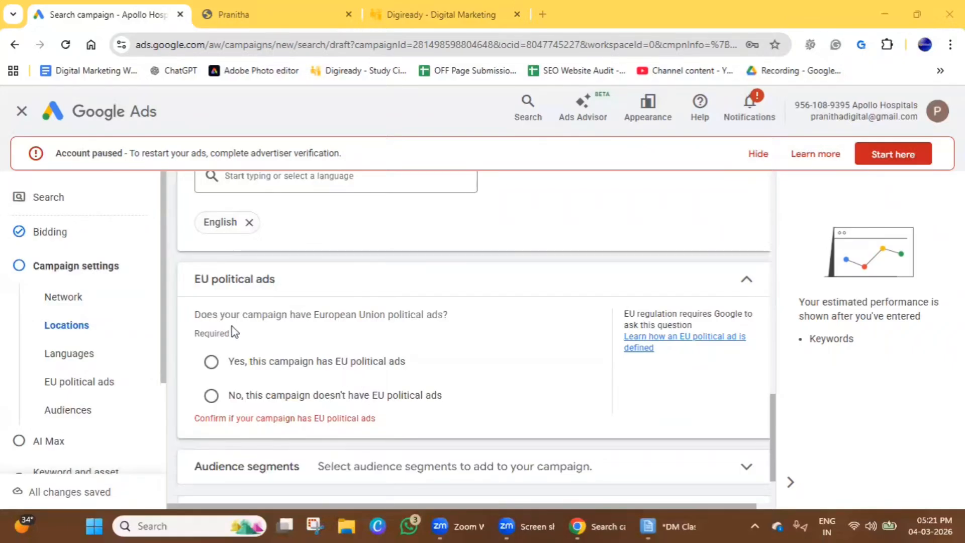
{"action": "left_click", "coordinate": [211, 397]}
{"action": "scroll", "coordinate": [216, 435], "scroll_direction": "down", "scroll_amount": 2}
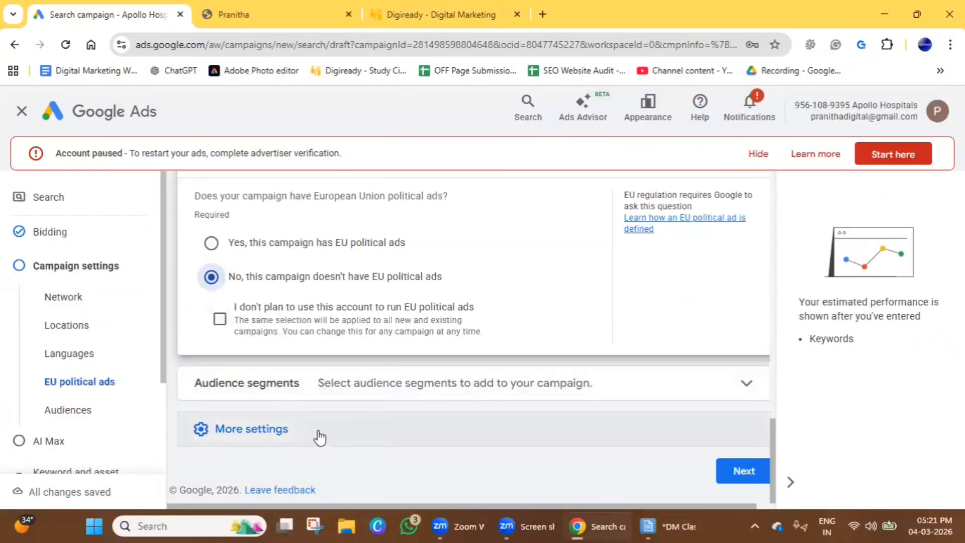
{"action": "left_click", "coordinate": [219, 322]}
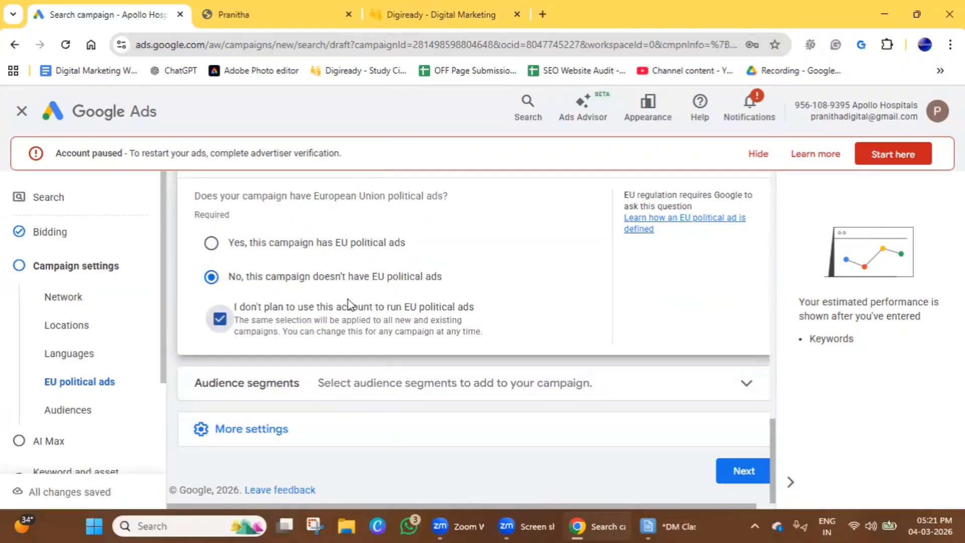
Examine the audience segments section and its targeting and observation settings, and collapse it without adding segments
{"action": "left_click", "coordinate": [694, 395]}
{"action": "scroll", "coordinate": [694, 392], "scroll_direction": "down", "scroll_amount": 5}
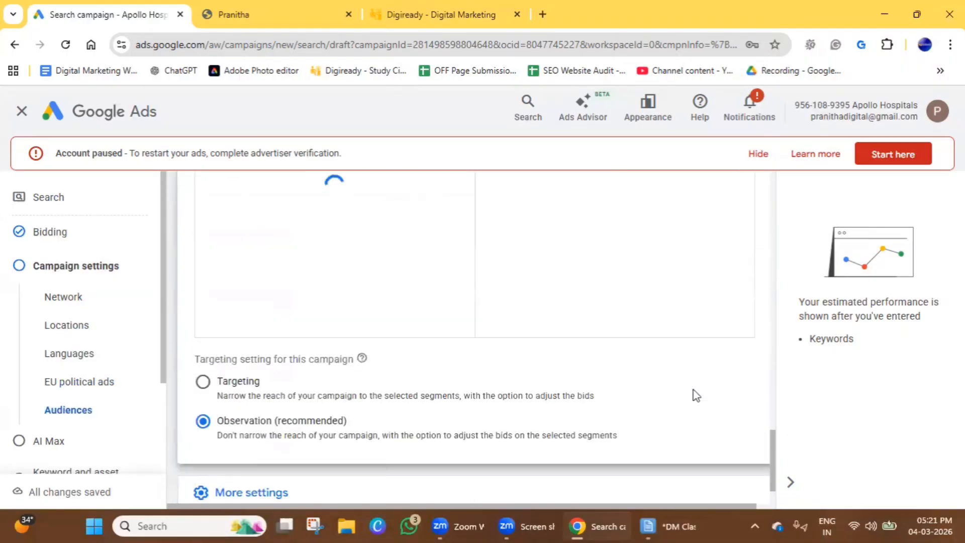
{"action": "scroll", "coordinate": [571, 438], "scroll_direction": "up", "scroll_amount": 5}
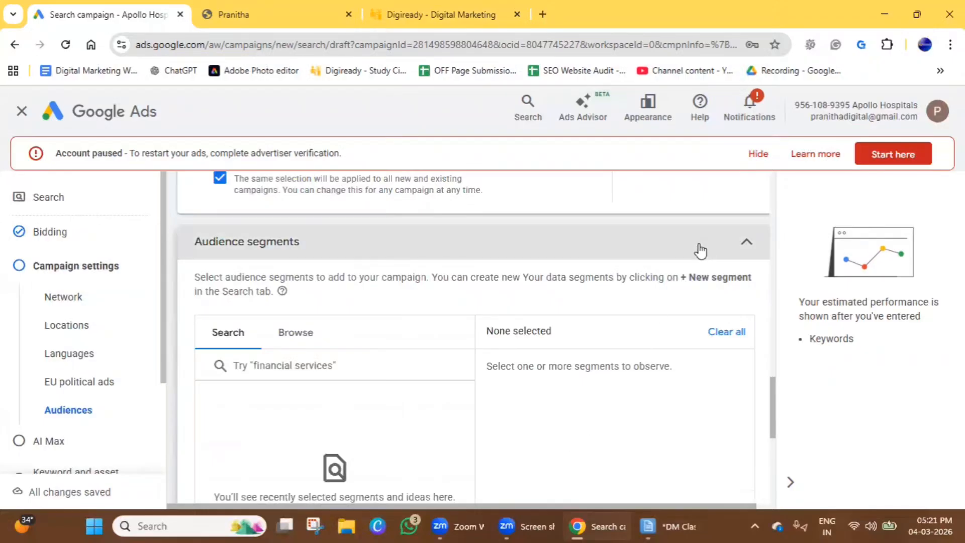
{"action": "left_click", "coordinate": [734, 253]}
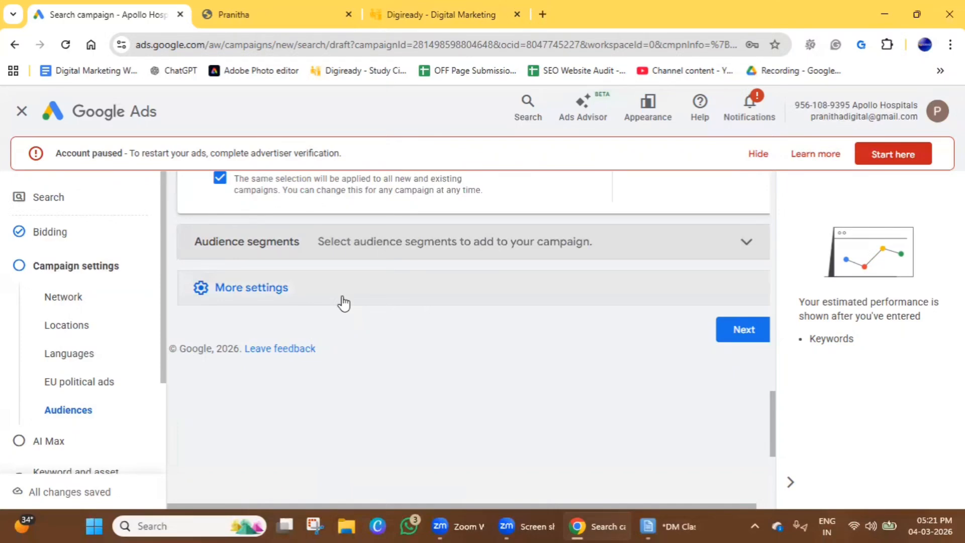
Show the additional campaign settings and open the ad rotation options for review
{"action": "left_click", "coordinate": [344, 304]}
{"action": "scroll", "coordinate": [340, 303], "scroll_direction": "down", "scroll_amount": 3}
{"action": "scroll", "coordinate": [336, 306], "scroll_direction": "up", "scroll_amount": 2}
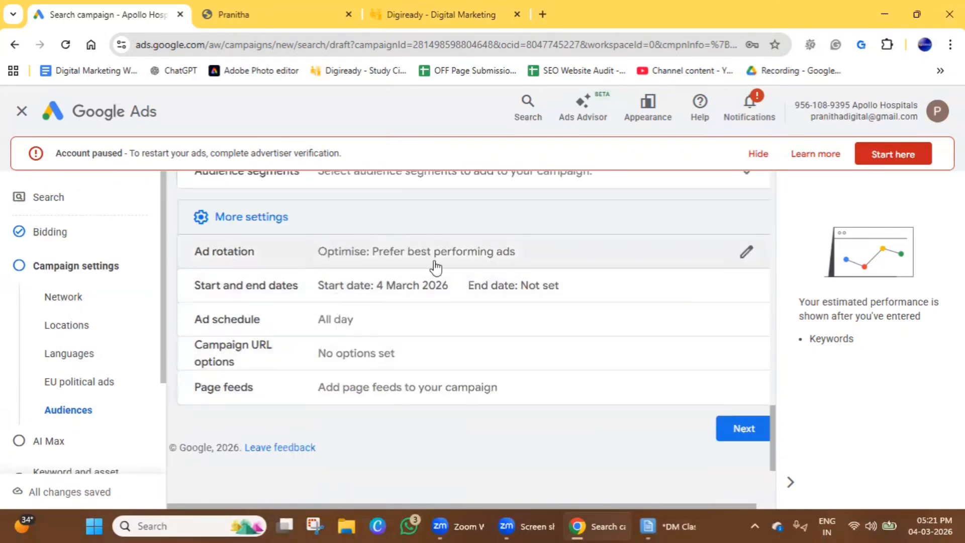
{"action": "left_click", "coordinate": [738, 262]}
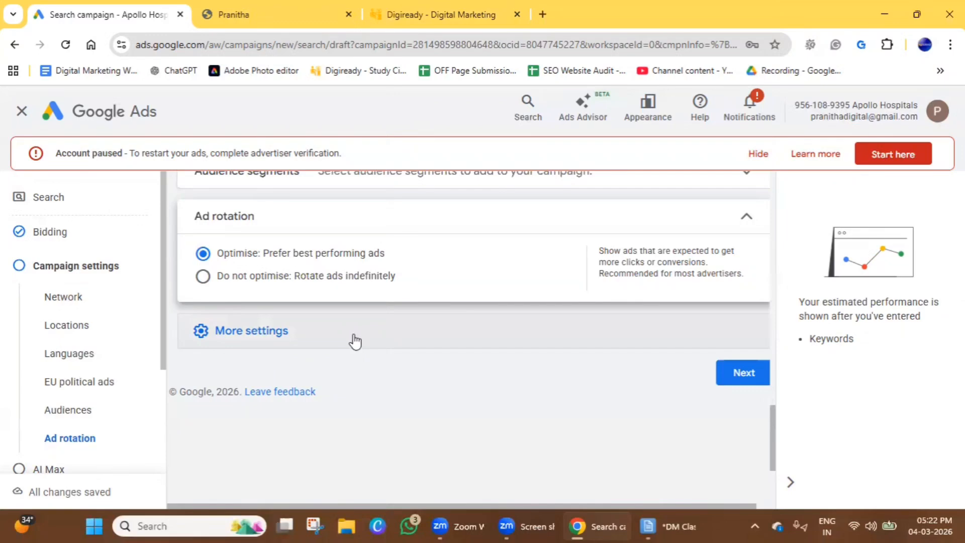
Set the campaign's start date to 4 Mar 2026 and its end date to 4 Apr 2026
{"action": "left_click", "coordinate": [246, 333]}
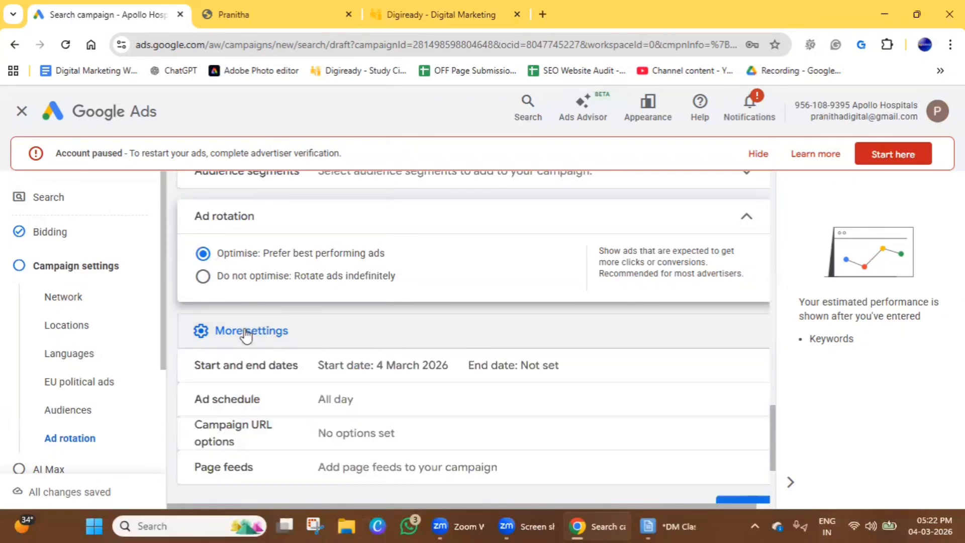
{"action": "scroll", "coordinate": [247, 327], "scroll_direction": "down", "scroll_amount": 2}
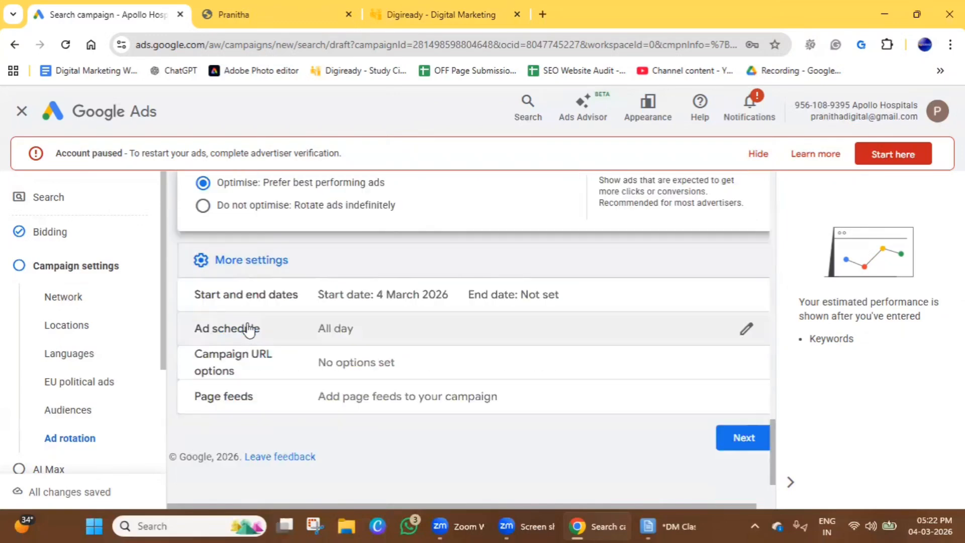
{"action": "left_click", "coordinate": [409, 309]}
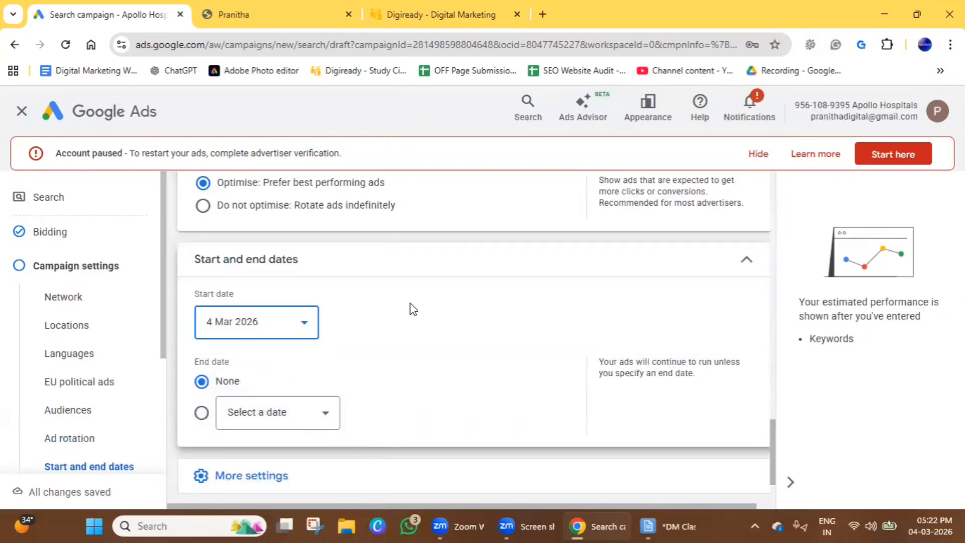
{"action": "left_click", "coordinate": [268, 320]}
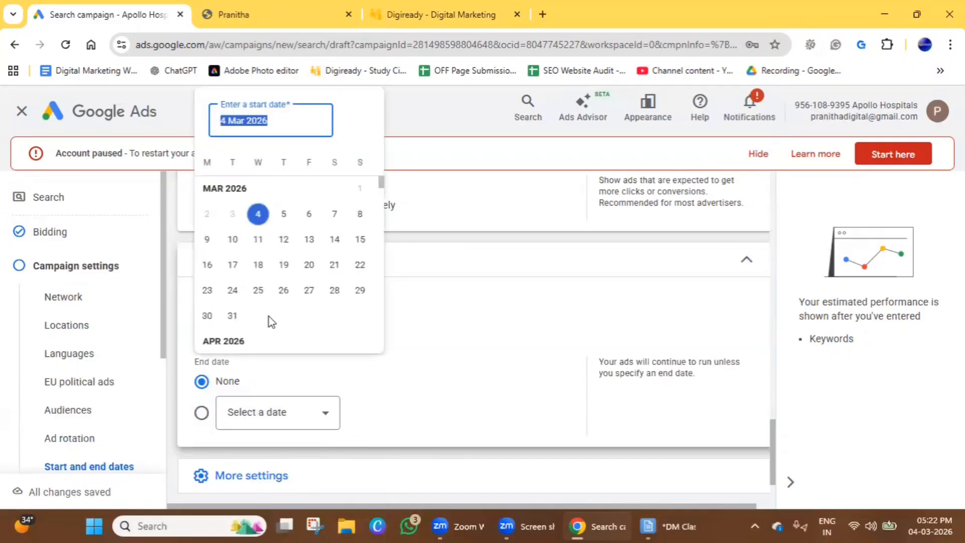
{"action": "left_click", "coordinate": [262, 220]}
{"action": "left_click", "coordinate": [267, 412]}
{"action": "left_click", "coordinate": [278, 289]}
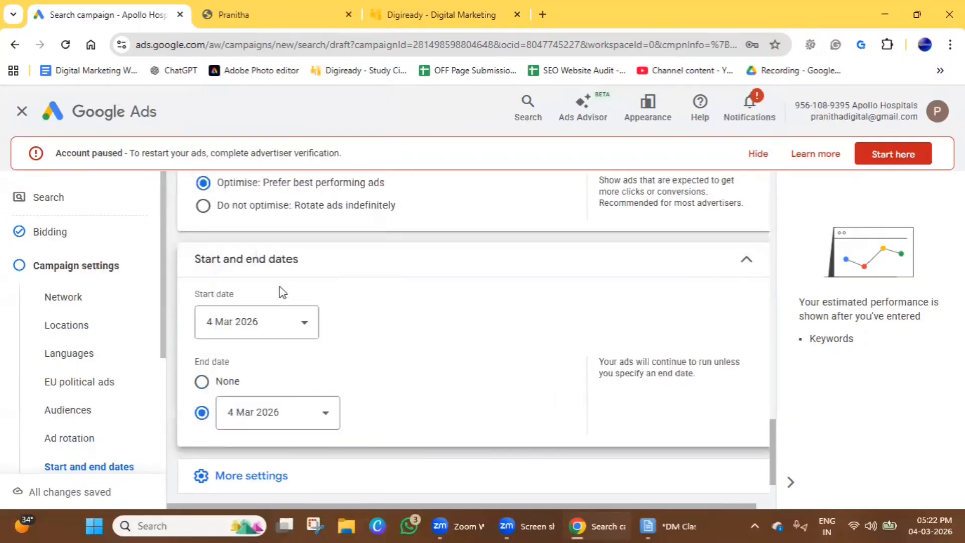
{"action": "left_click", "coordinate": [251, 418]}
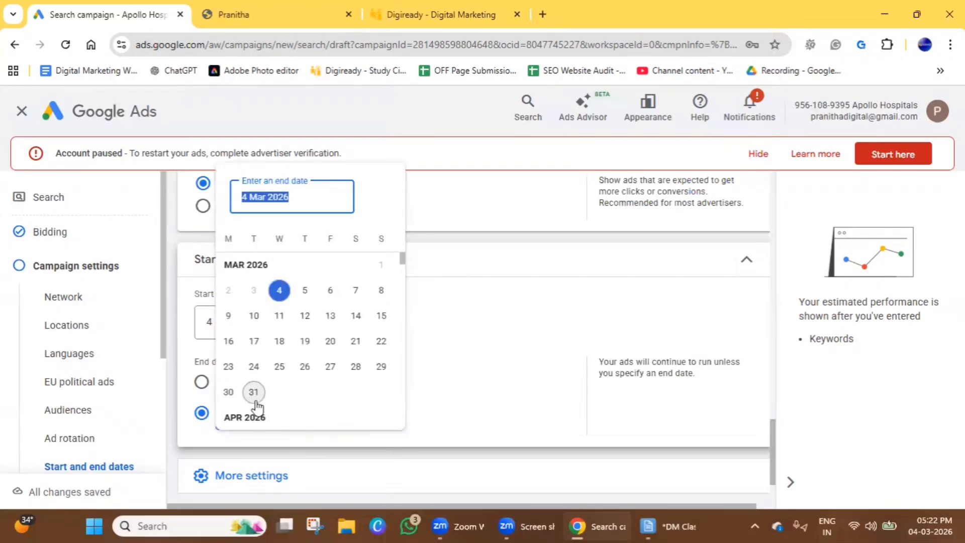
{"action": "scroll", "coordinate": [256, 402], "scroll_direction": "down", "scroll_amount": 3}
{"action": "left_click", "coordinate": [355, 302]}
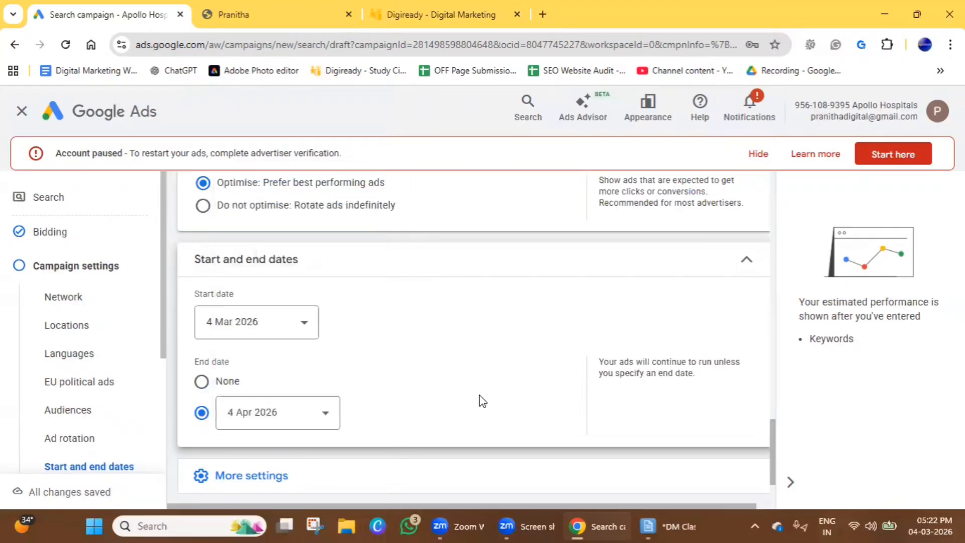
Open the campaign's ad schedule and set the start time to 11:00 for all days
{"action": "scroll", "coordinate": [467, 400], "scroll_direction": "down", "scroll_amount": 2}
{"action": "left_click", "coordinate": [240, 393]}
{"action": "scroll", "coordinate": [242, 404], "scroll_direction": "down", "scroll_amount": 1}
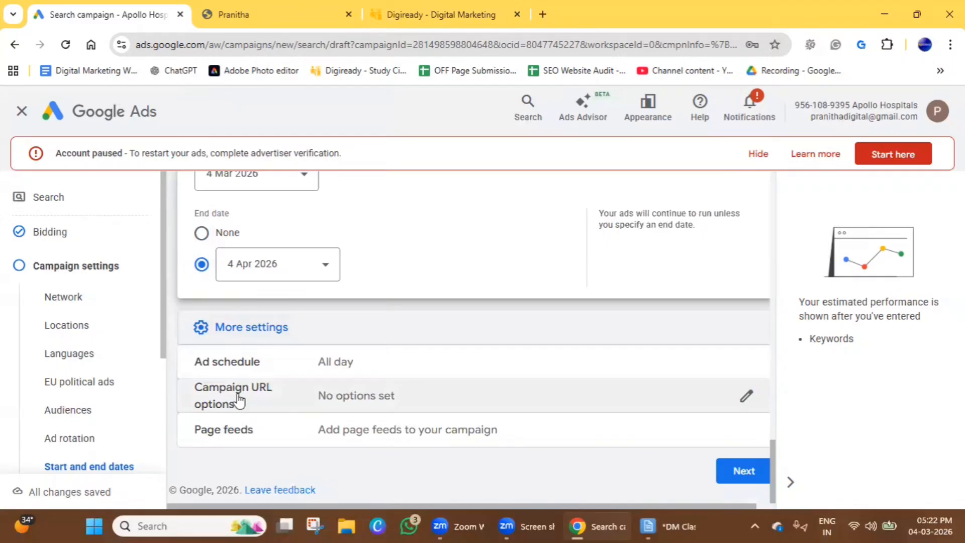
{"action": "left_click", "coordinate": [309, 371]}
{"action": "scroll", "coordinate": [308, 364], "scroll_direction": "down", "scroll_amount": 3}
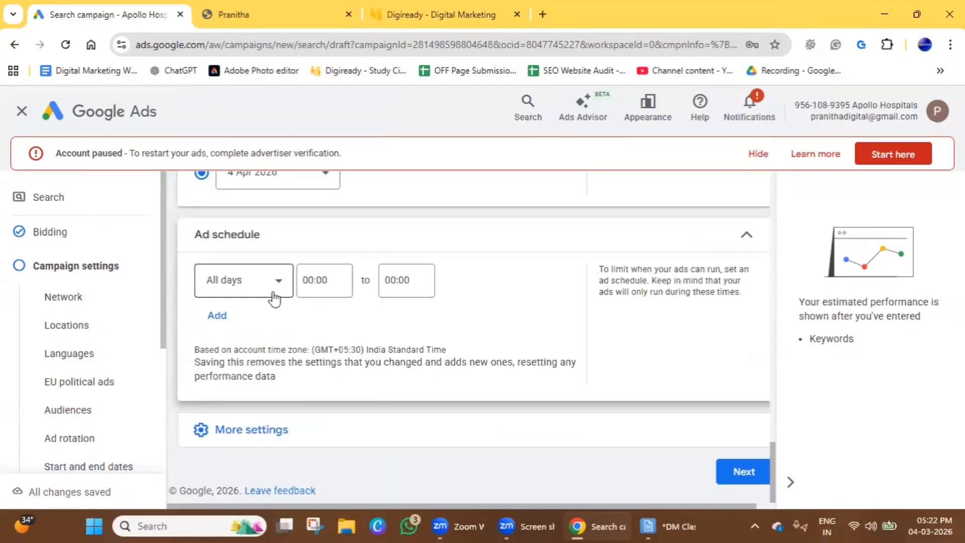
{"action": "left_click", "coordinate": [320, 282]}
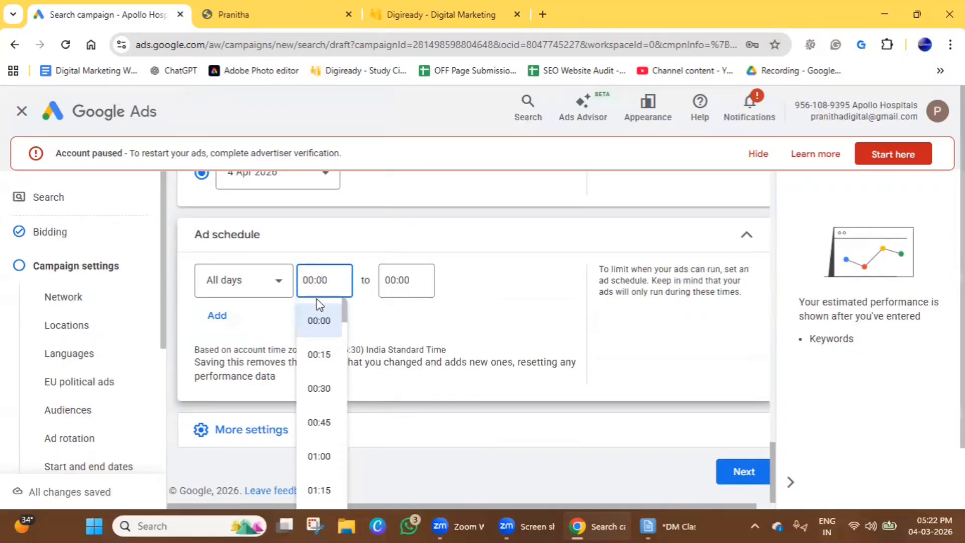
{"action": "scroll", "coordinate": [316, 415], "scroll_direction": "down", "scroll_amount": 10}
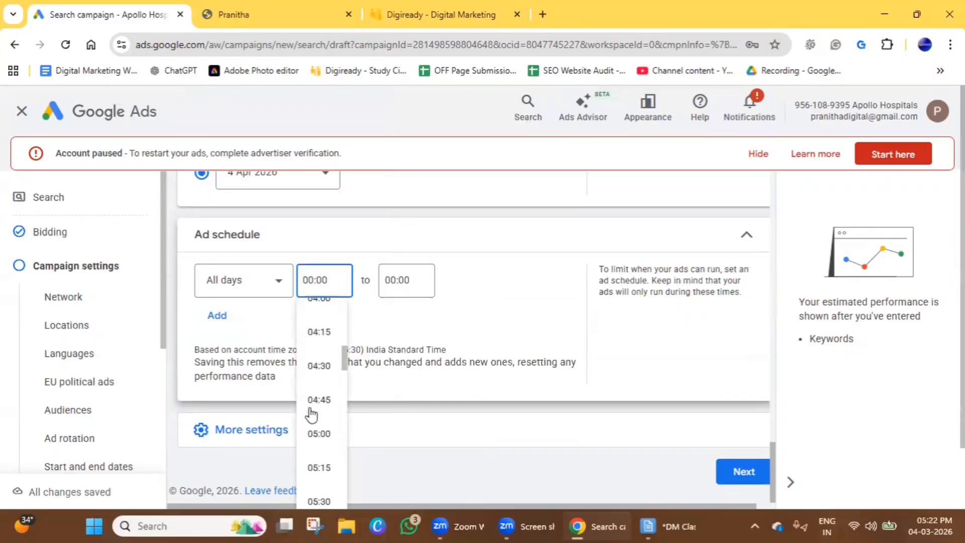
{"action": "scroll", "coordinate": [312, 415], "scroll_direction": "down", "scroll_amount": 12}
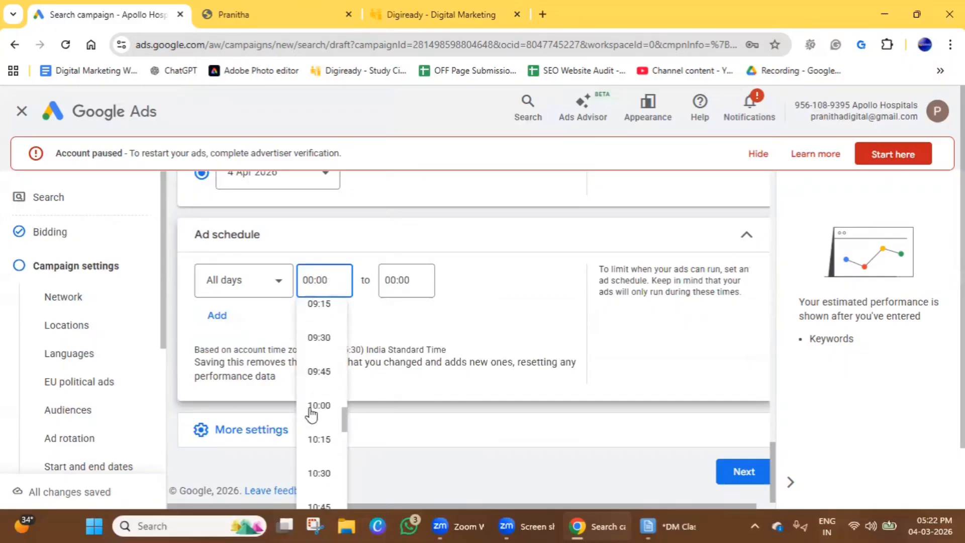
{"action": "scroll", "coordinate": [312, 412], "scroll_direction": "down", "scroll_amount": 4}
{"action": "scroll", "coordinate": [312, 409], "scroll_direction": "up", "scroll_amount": 1}
{"action": "left_click", "coordinate": [319, 396]}
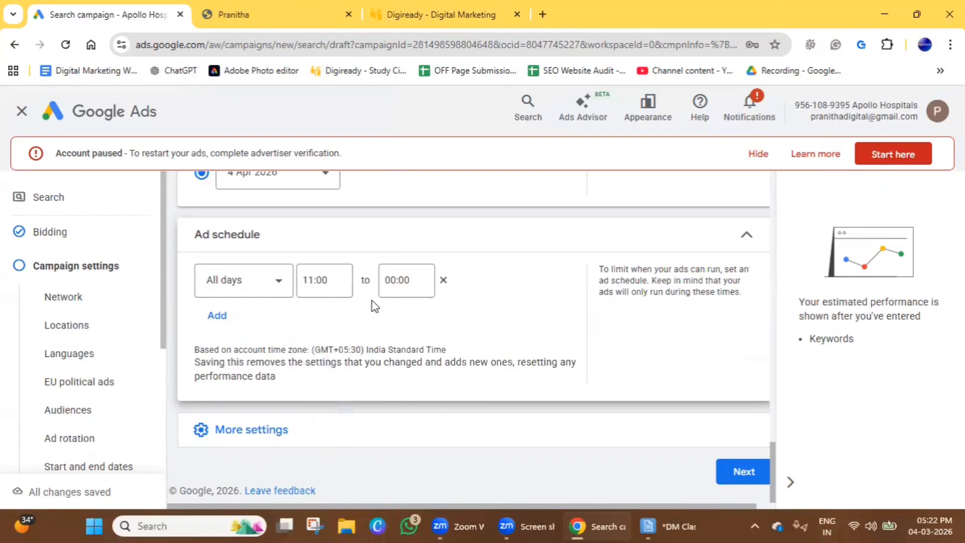
Set the ad schedule's end time to 22:45 for all days
{"action": "left_click", "coordinate": [403, 280]}
{"action": "scroll", "coordinate": [400, 445], "scroll_direction": "down", "scroll_amount": 10}
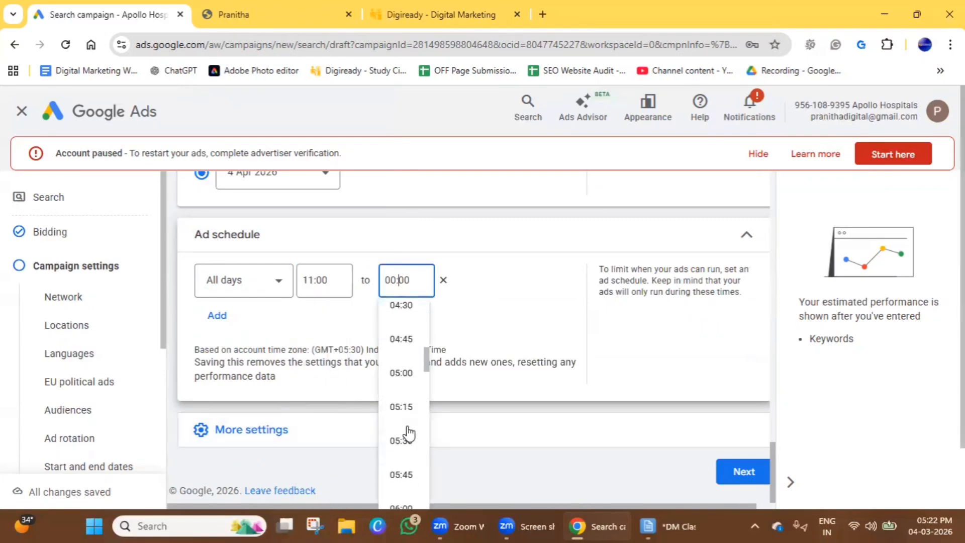
{"action": "scroll", "coordinate": [408, 428], "scroll_direction": "down", "scroll_amount": 20}
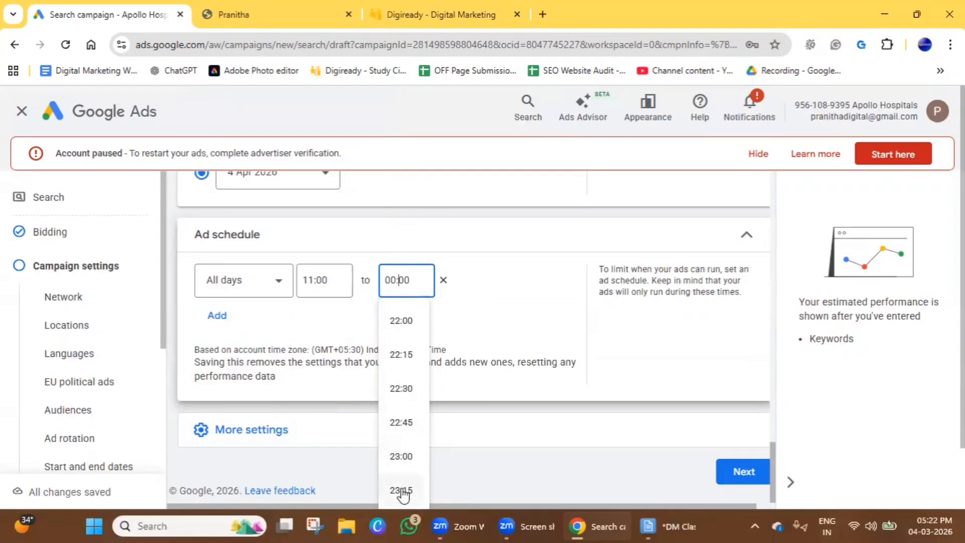
{"action": "left_click", "coordinate": [403, 426]}
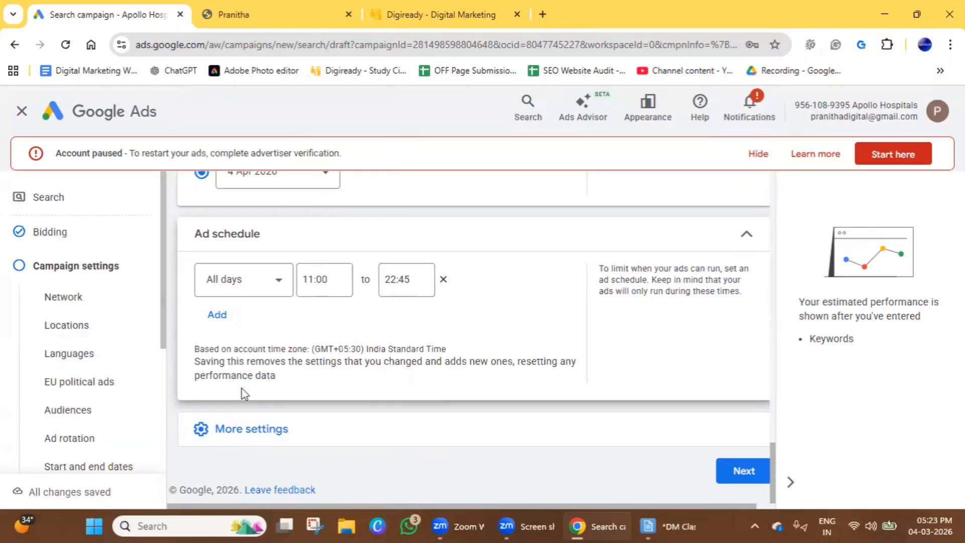
Reveal the remaining campaign settings for URL options and page feeds, and continue to the AI Max stage
{"action": "left_click", "coordinate": [255, 450]}
{"action": "scroll", "coordinate": [267, 403], "scroll_direction": "down", "scroll_amount": 1}
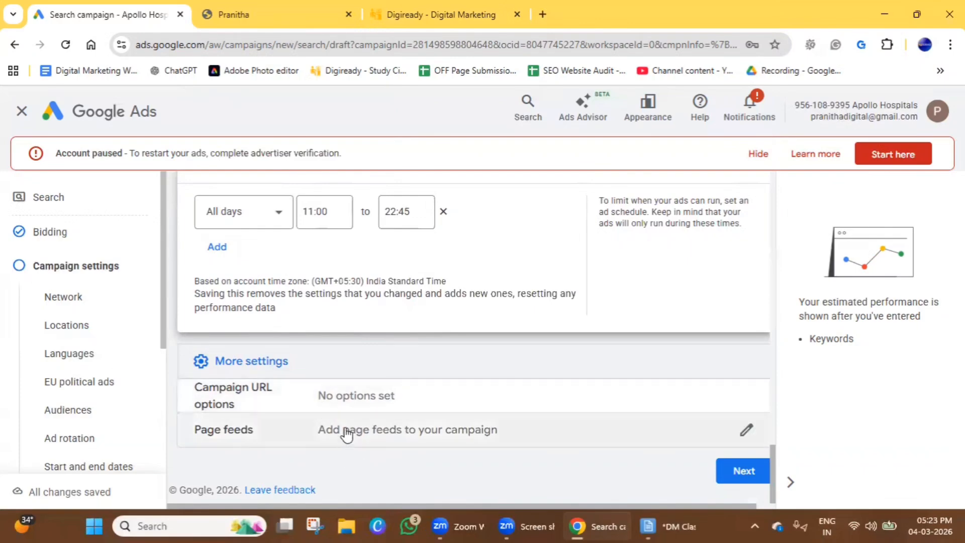
{"action": "left_click", "coordinate": [743, 475]}
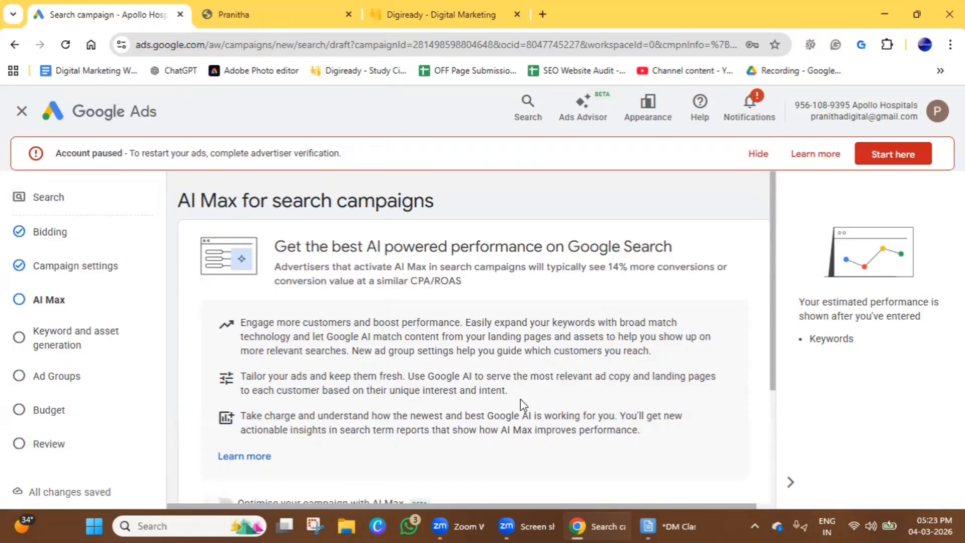
Turn on AI Max optimisation for the campaign and review its text customisation and Final URL expansion options
{"action": "left_click_drag", "start_coordinate": [196, 201], "coordinate": [697, 264]}
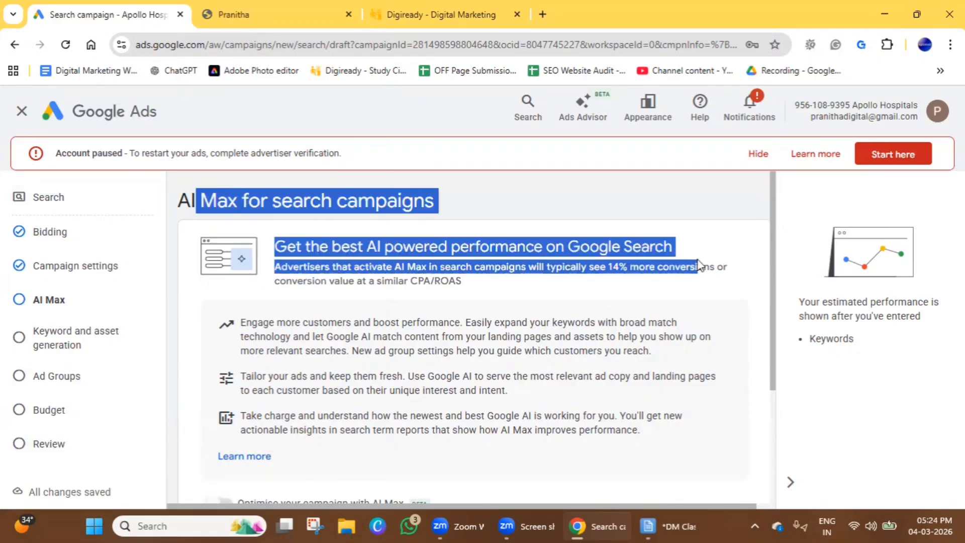
{"action": "left_click", "coordinate": [697, 264]}
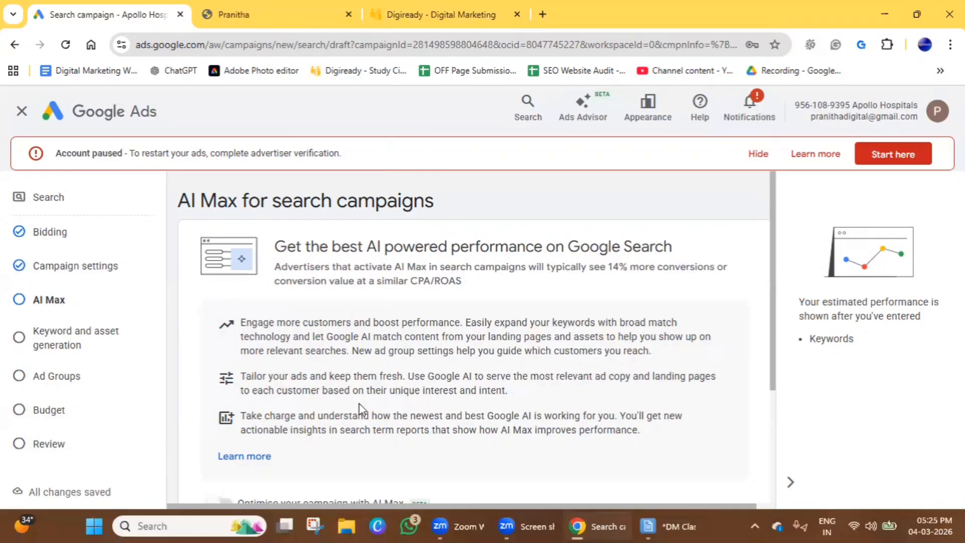
{"action": "scroll", "coordinate": [427, 367], "scroll_direction": "down", "scroll_amount": 3}
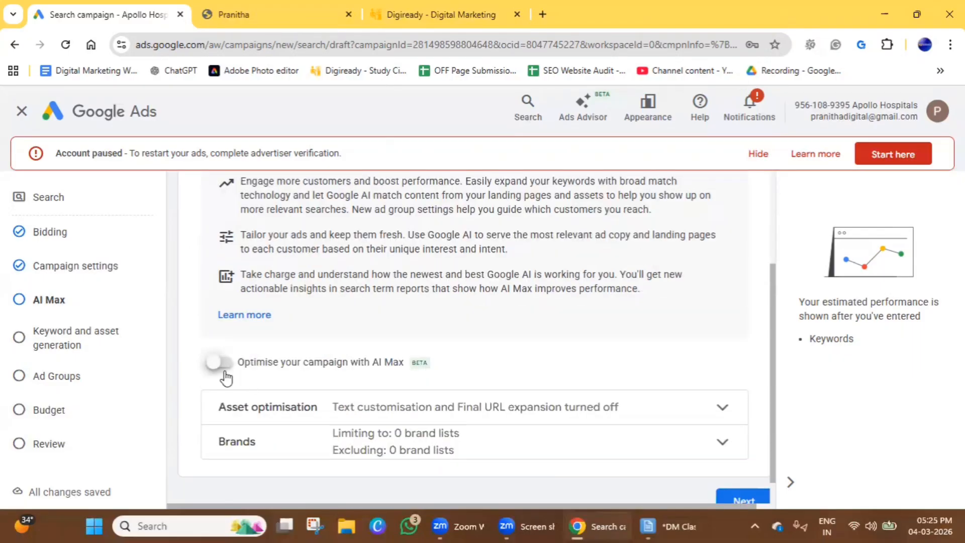
{"action": "left_click", "coordinate": [225, 372]}
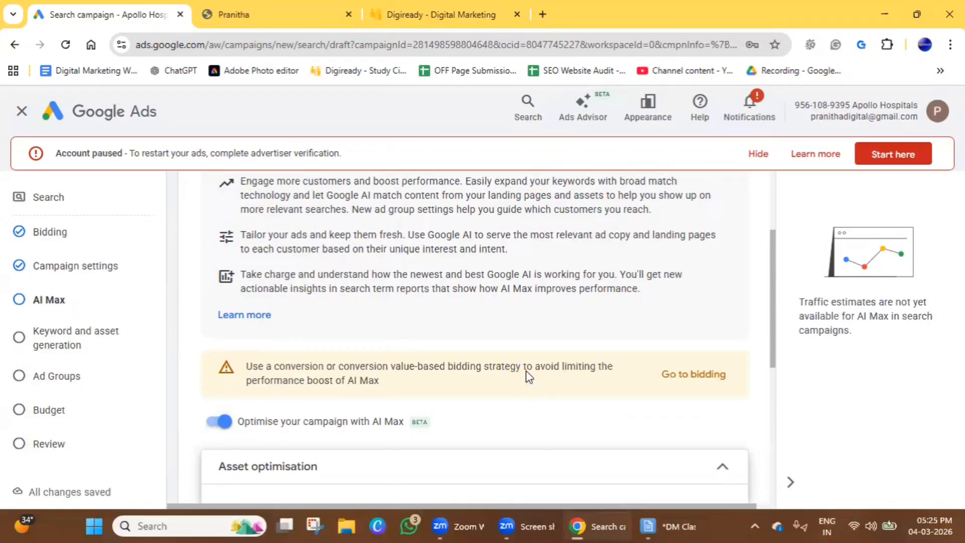
{"action": "scroll", "coordinate": [526, 374], "scroll_direction": "down", "scroll_amount": 3}
{"action": "scroll", "coordinate": [370, 378], "scroll_direction": "down", "scroll_amount": 3}
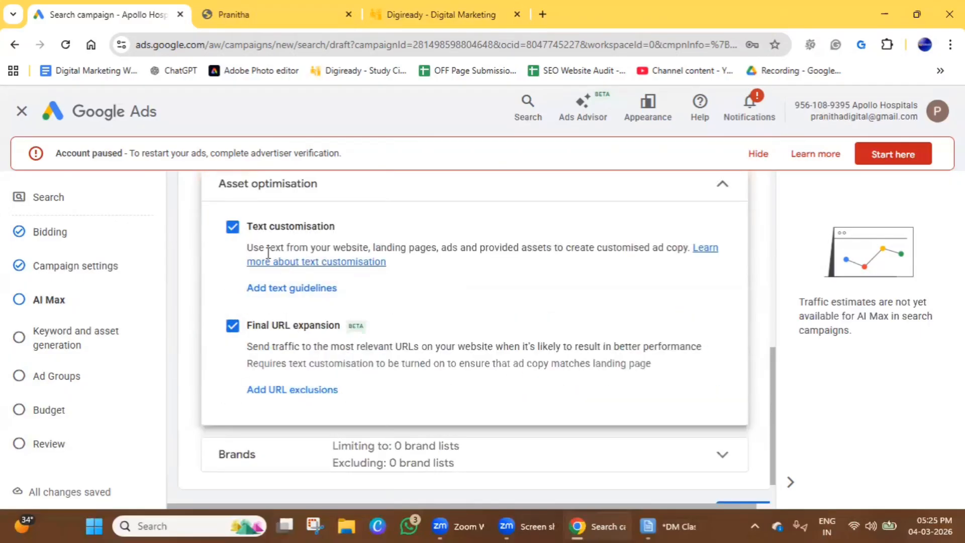
{"action": "scroll", "coordinate": [268, 252], "scroll_direction": "up", "scroll_amount": 1}
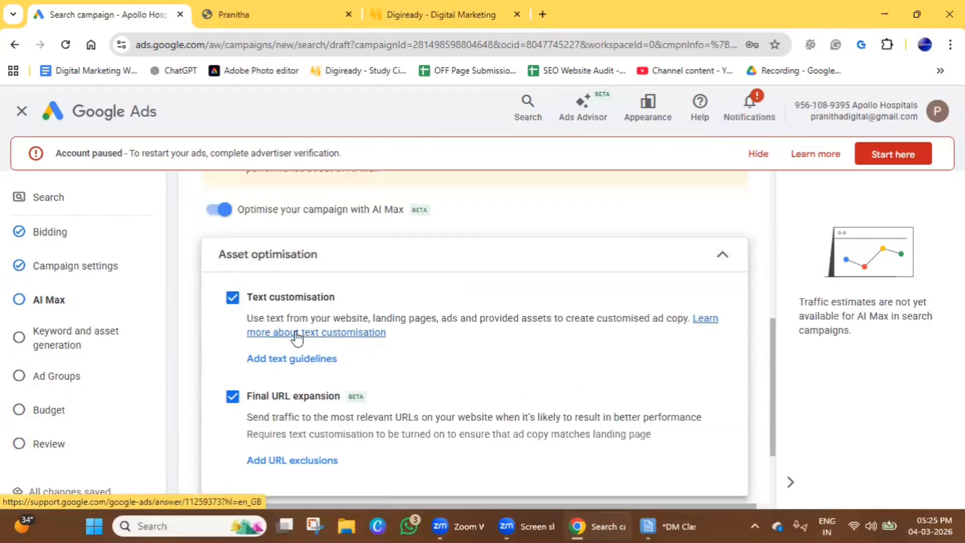
Open the text guidelines for text customisation and add the term exclusions free, cheap, no cost and jobs
{"action": "left_click", "coordinate": [292, 357]}
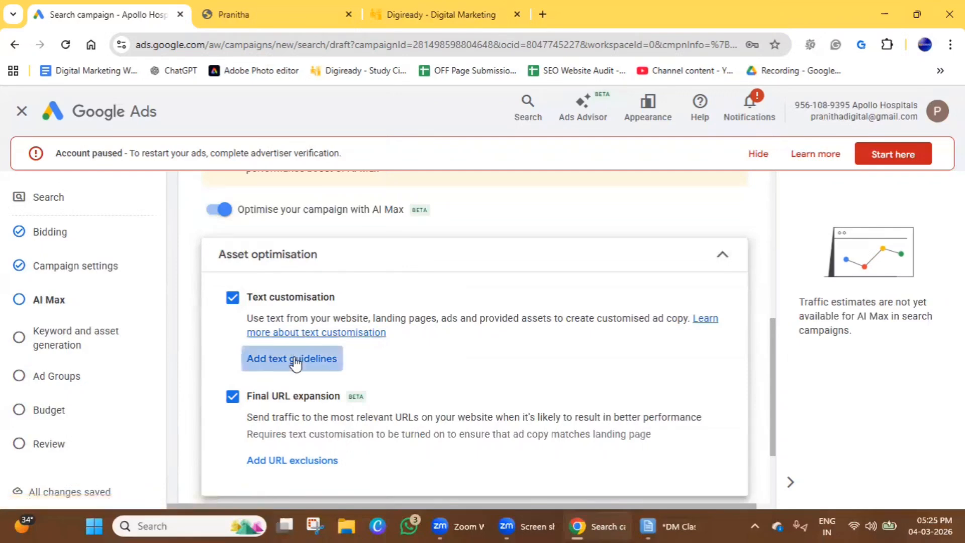
{"action": "left_click", "coordinate": [470, 281]}
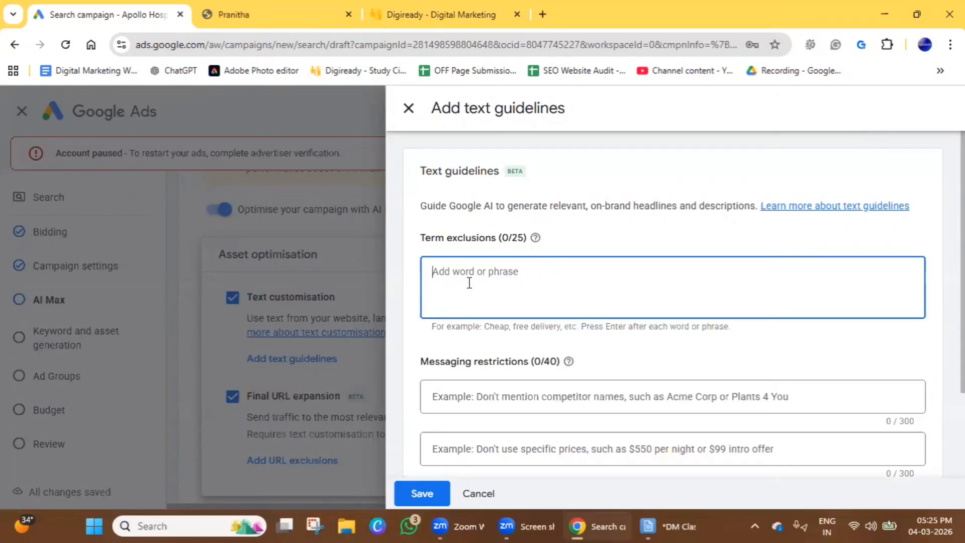
{"action": "type", "text": "free"}
{"action": "key", "text": "Return"}
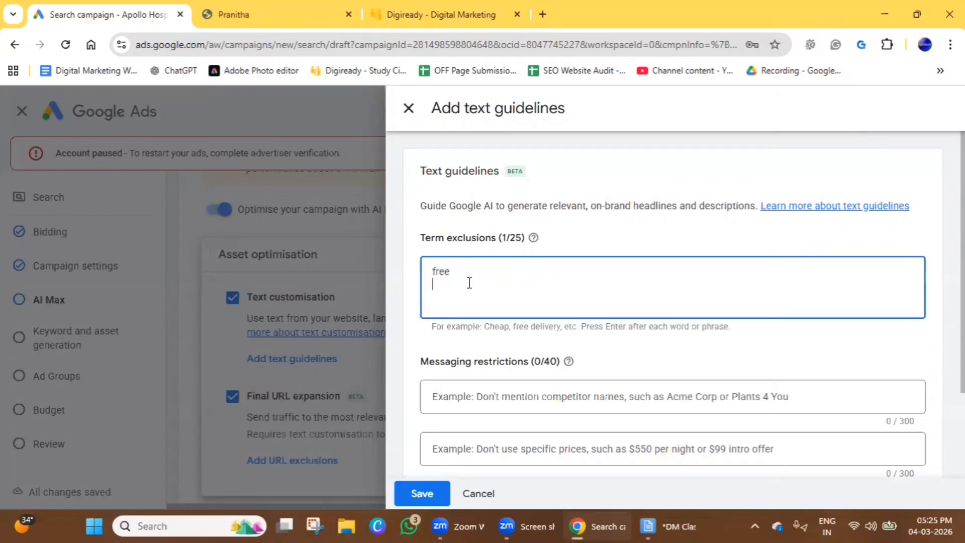
{"action": "type", "text": "chead"}
{"action": "key", "text": "BackSpace"}
{"action": "type", "text": "p"}
{"action": "key", "text": "Return"}
{"action": "type", "text": "no cose"}
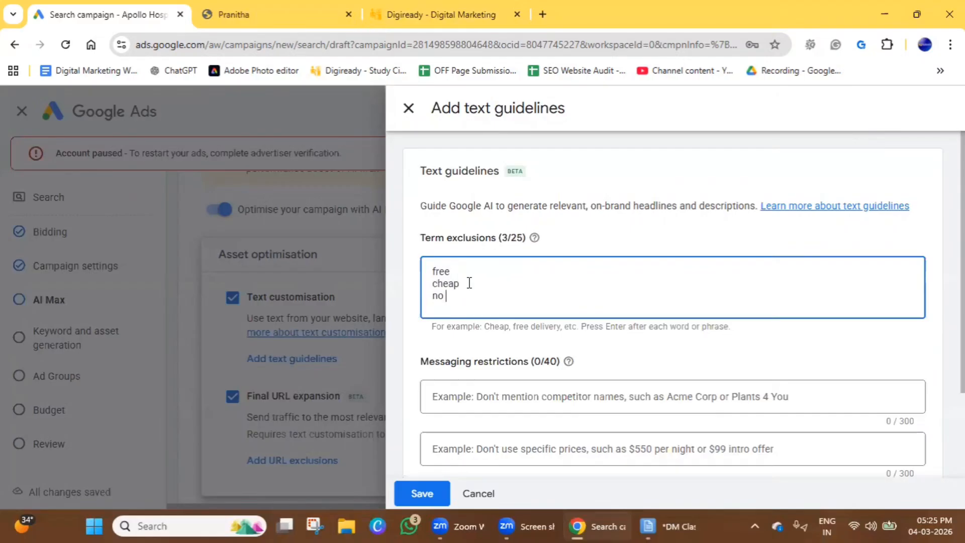
{"action": "key", "text": "BackSpace"}
{"action": "key", "text": "BackSpace"}
{"action": "type", "text": "st"}
{"action": "key", "text": "Return"}
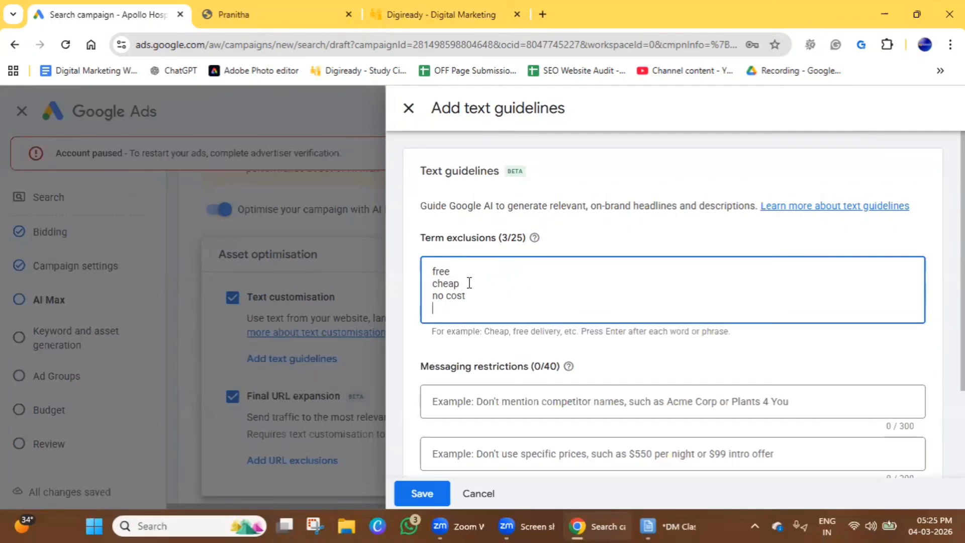
{"action": "type", "text": "jobs"}
Read the help note explaining how term exclusions work in the text guidelines
{"action": "mouse_move", "coordinate": [533, 242]}
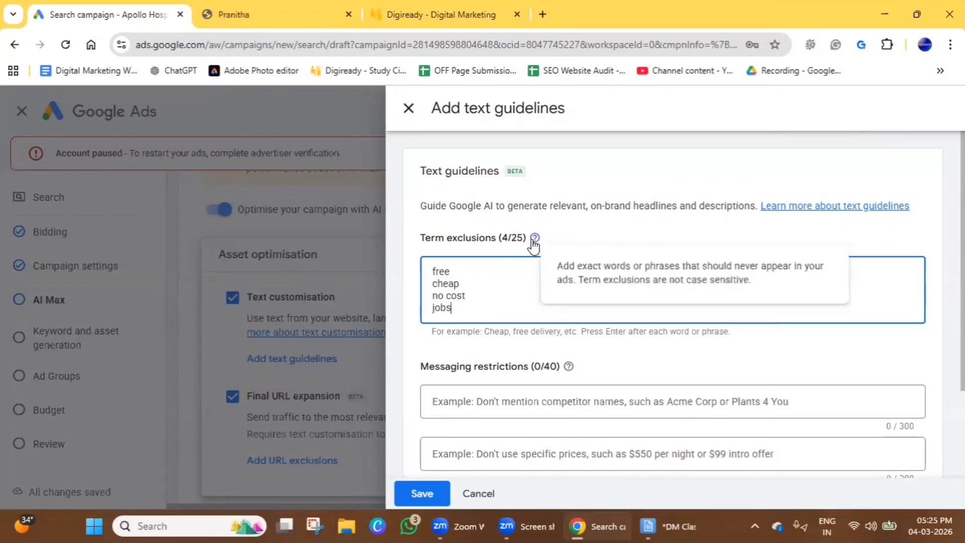
{"action": "left_click_drag", "start_coordinate": [583, 267], "coordinate": [603, 267]}
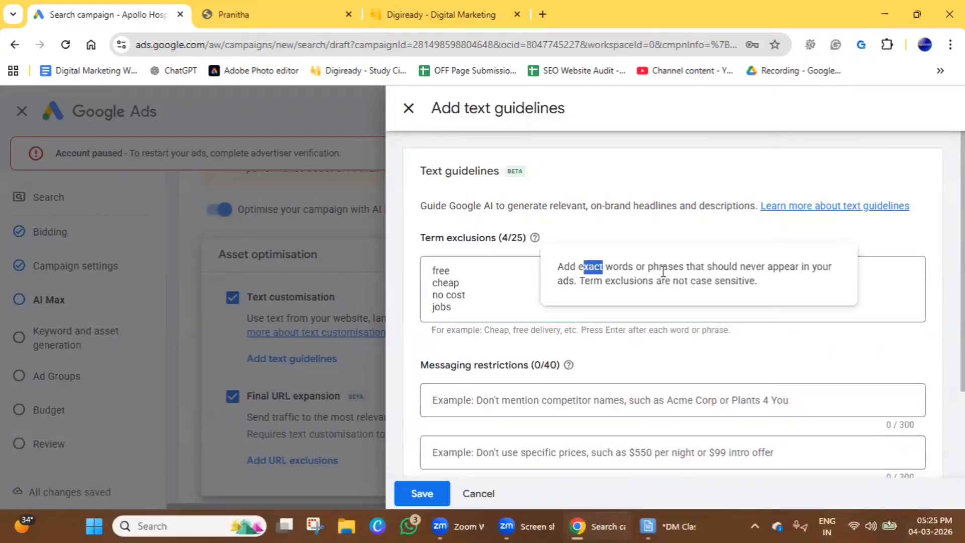
{"action": "left_click_drag", "start_coordinate": [663, 271], "coordinate": [832, 268]}
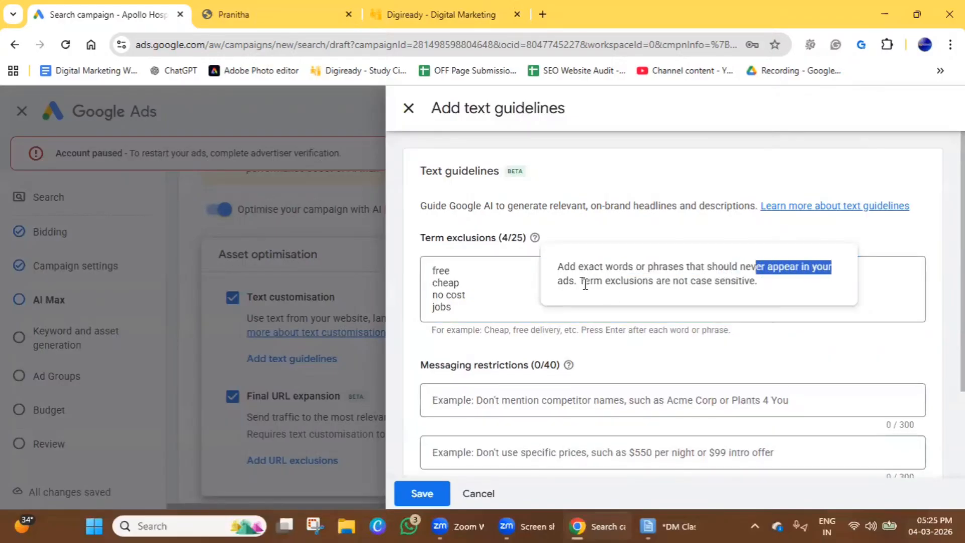
{"action": "left_click_drag", "start_coordinate": [585, 284], "coordinate": [556, 289]}
{"action": "left_click", "coordinate": [538, 295]}
Add the messaging restriction "Don't use specific prices" and save the text guidelines
{"action": "scroll", "coordinate": [514, 317], "scroll_direction": "down", "scroll_amount": 3}
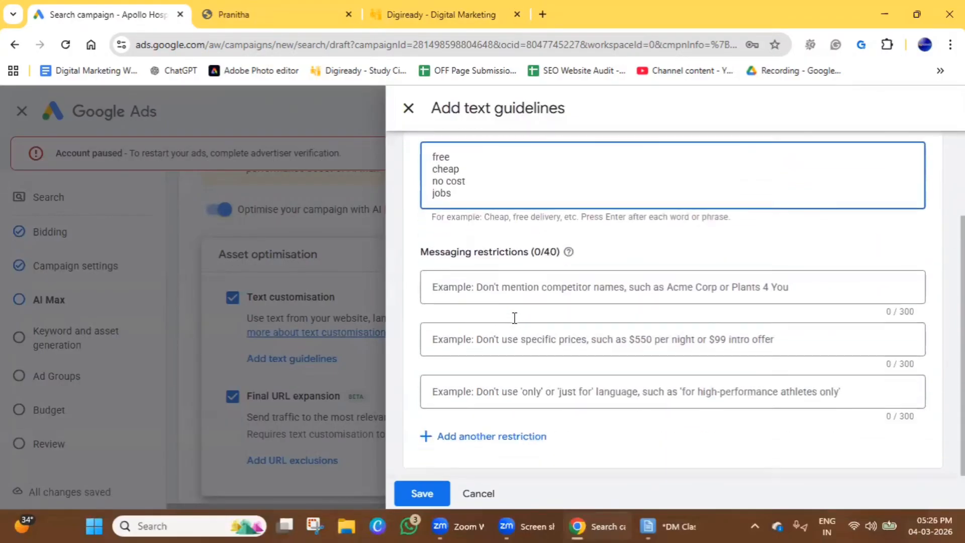
{"action": "left_click", "coordinate": [502, 286]}
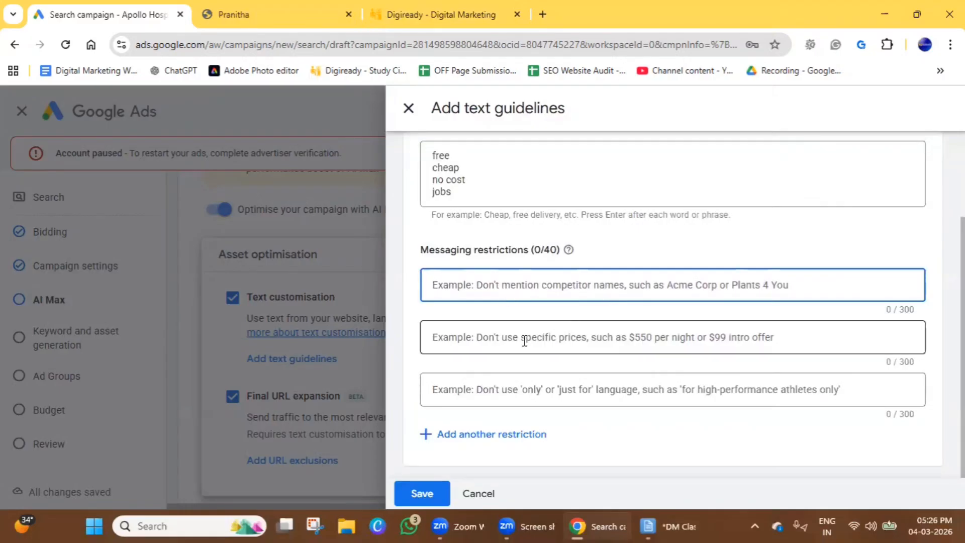
{"action": "left_click", "coordinate": [540, 342]}
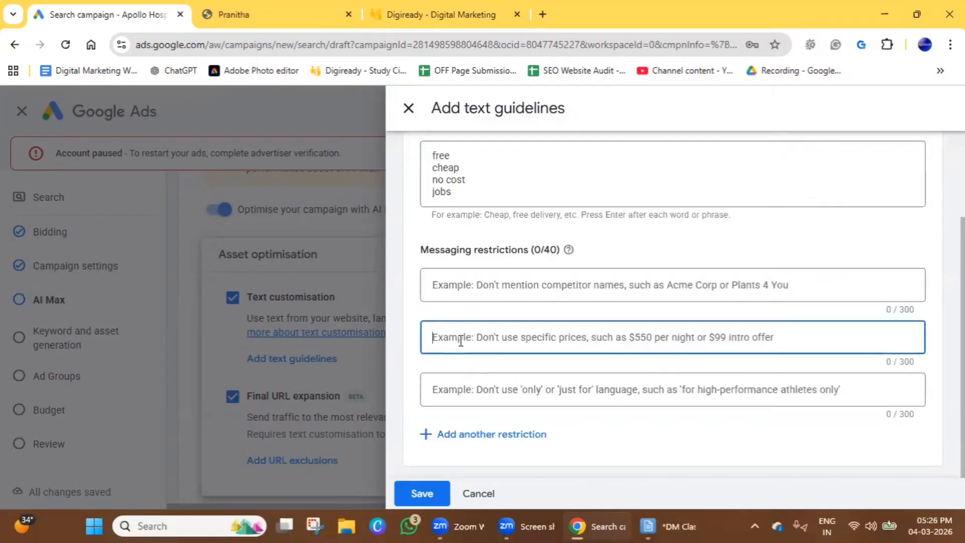
{"action": "left_click", "coordinate": [454, 285]}
{"action": "type", "text": "D"}
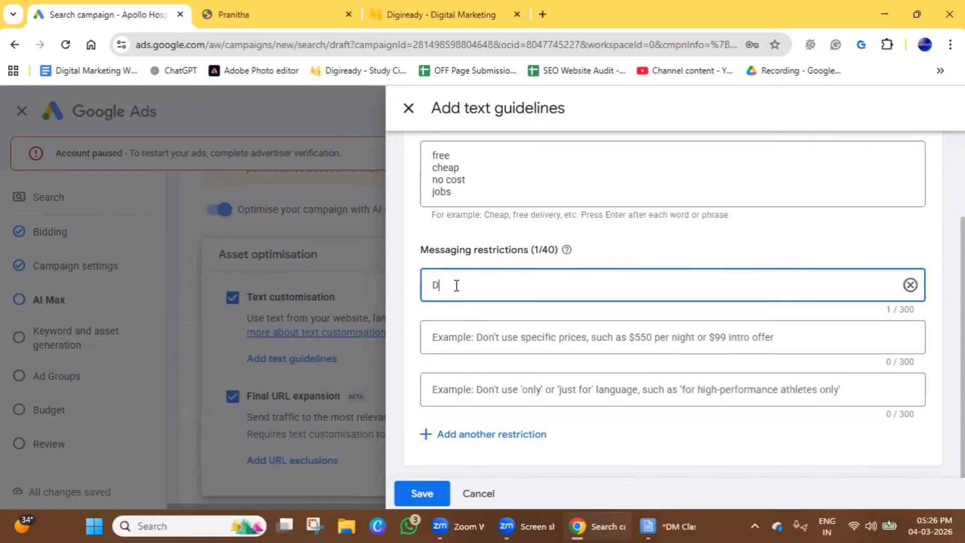
{"action": "type", "text": "on't use specific prices"}
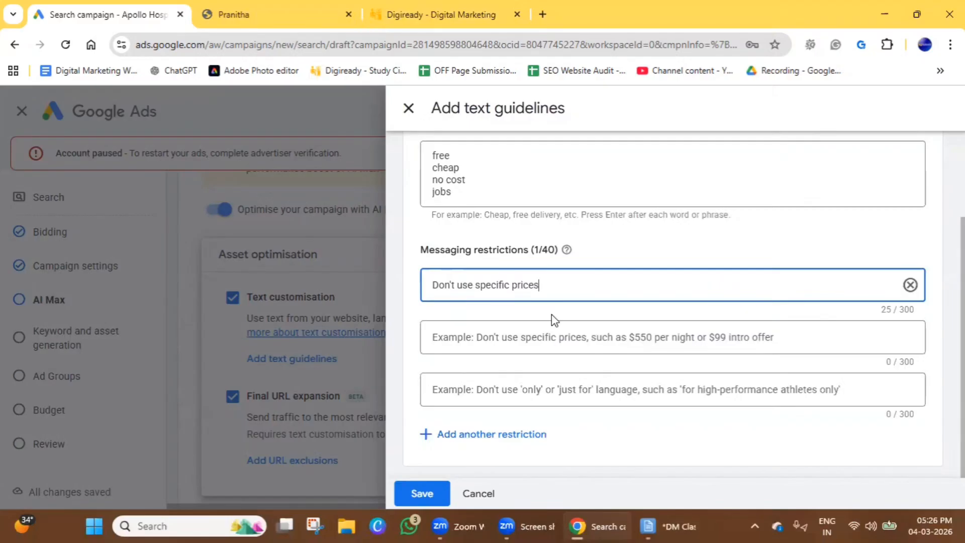
{"action": "left_click", "coordinate": [410, 493]}
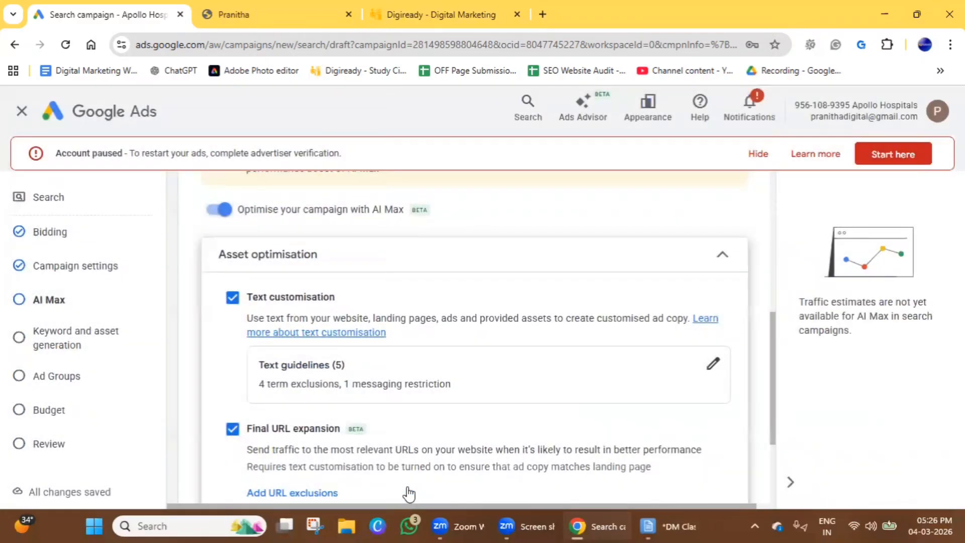
Open the URL exclusions for Final URL expansion and consult the Digiready website for pages that could be excluded
{"action": "scroll", "coordinate": [345, 387], "scroll_direction": "down", "scroll_amount": 3}
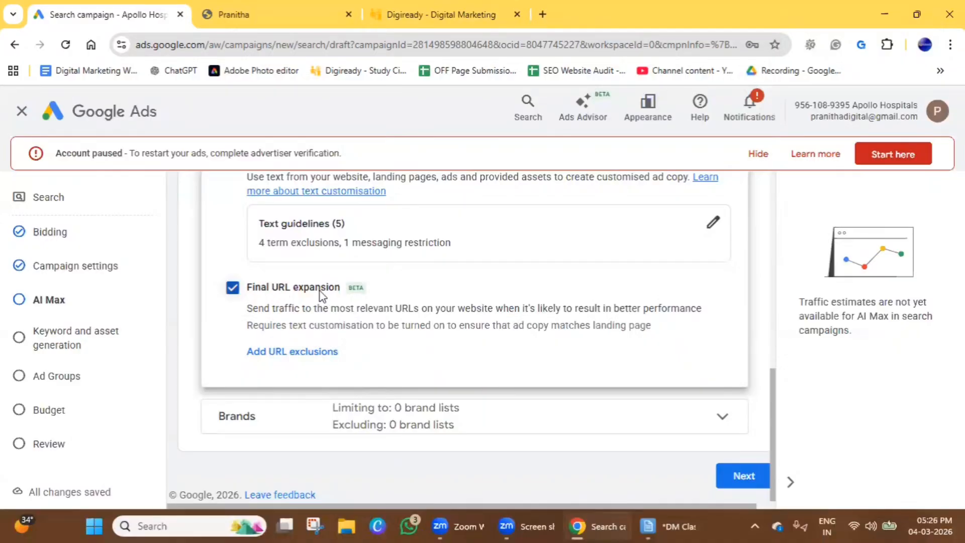
{"action": "left_click", "coordinate": [299, 354]}
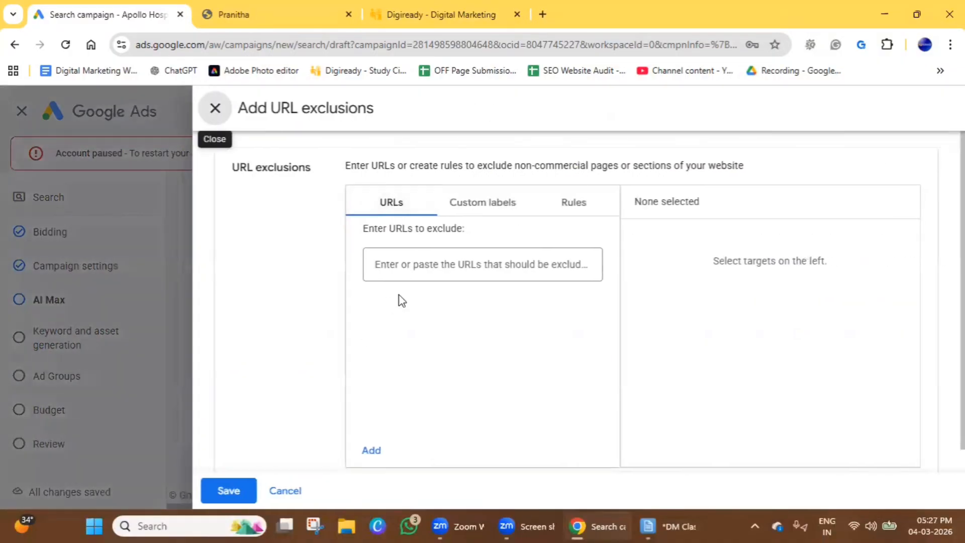
{"action": "triple_click", "coordinate": [274, 170]}
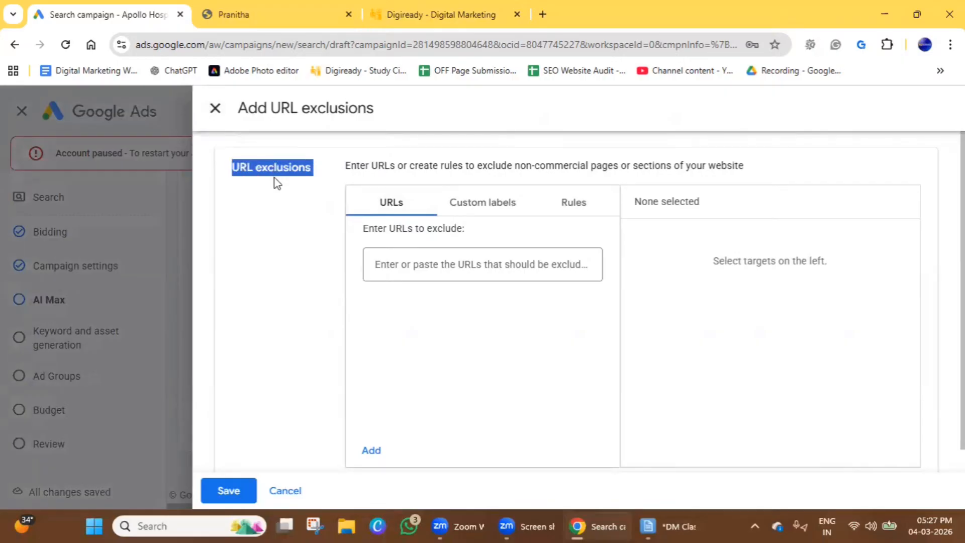
{"action": "left_click", "coordinate": [428, 12]}
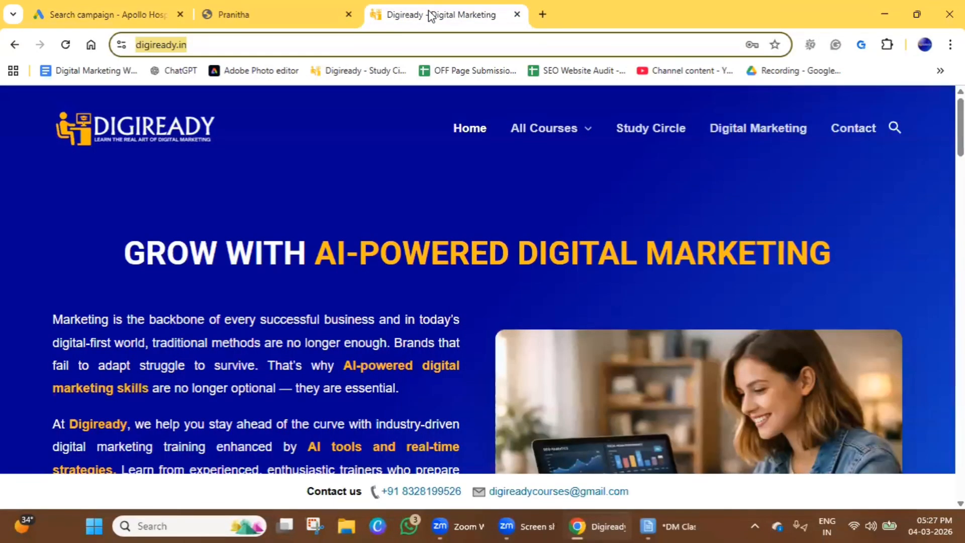
{"action": "mouse_move", "coordinate": [514, 135]}
{"action": "left_click", "coordinate": [269, 20]}
{"action": "left_click", "coordinate": [119, 8]}
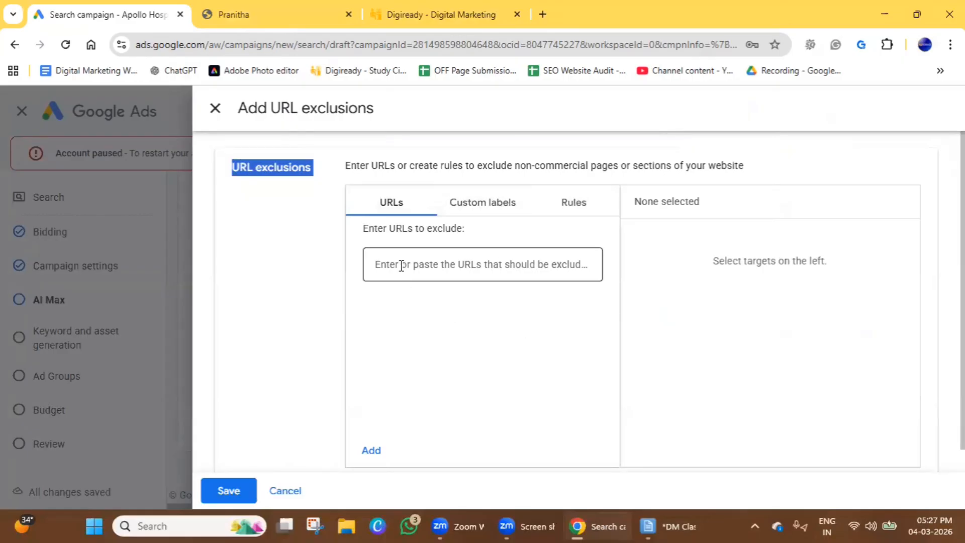
{"action": "left_click", "coordinate": [486, 14]}
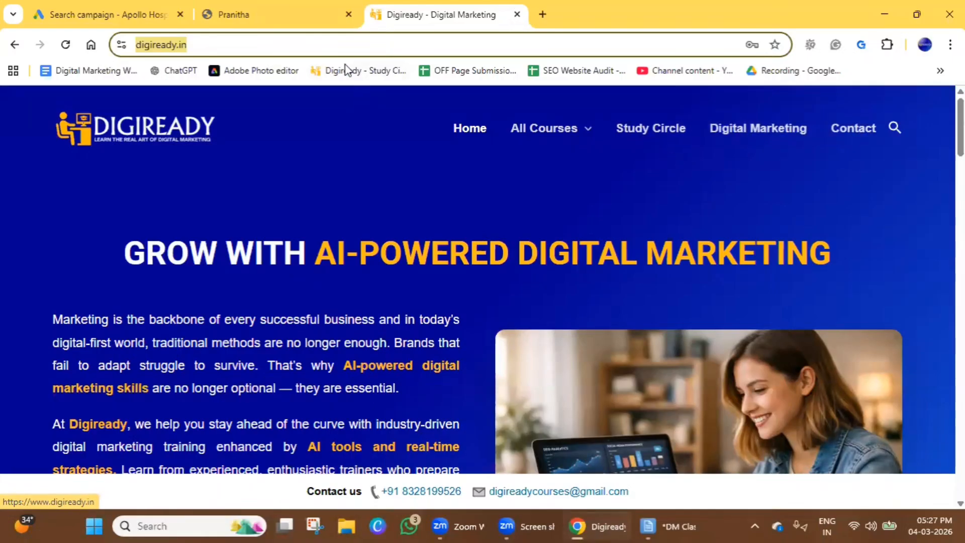
{"action": "left_click", "coordinate": [292, 14]}
{"action": "left_click", "coordinate": [171, 7]}
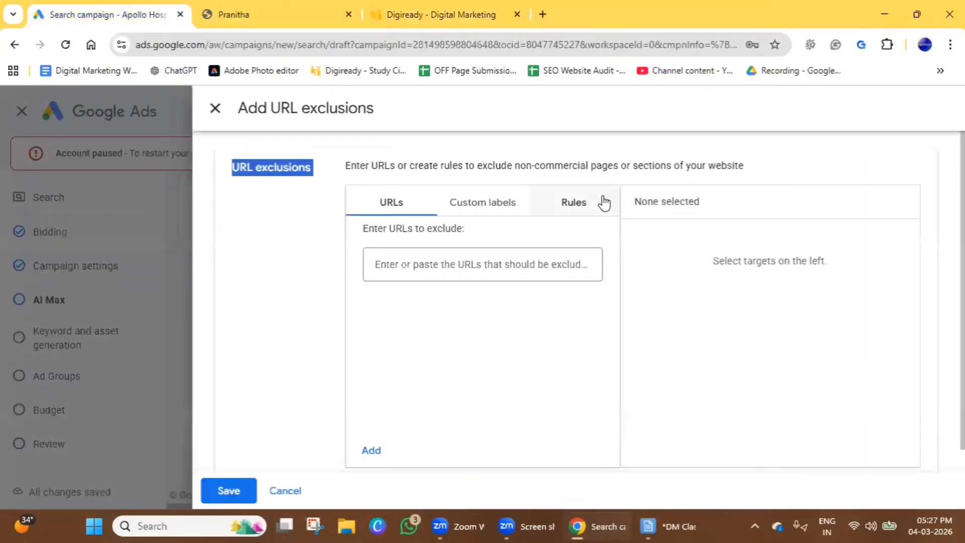
Close the unneeded middle browser tab and leave the URL exclusions without adding any
{"action": "left_click", "coordinate": [350, 14]}
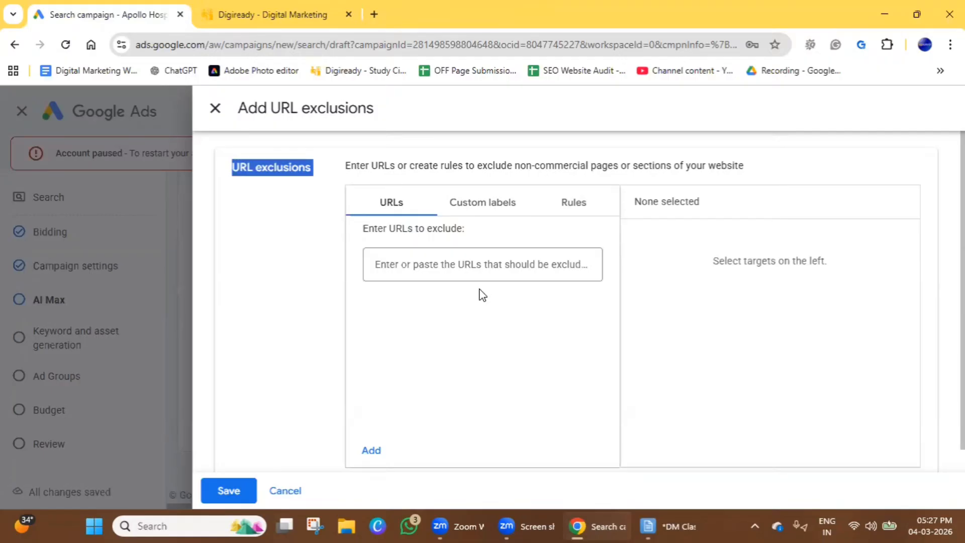
{"action": "left_click", "coordinate": [215, 110]}
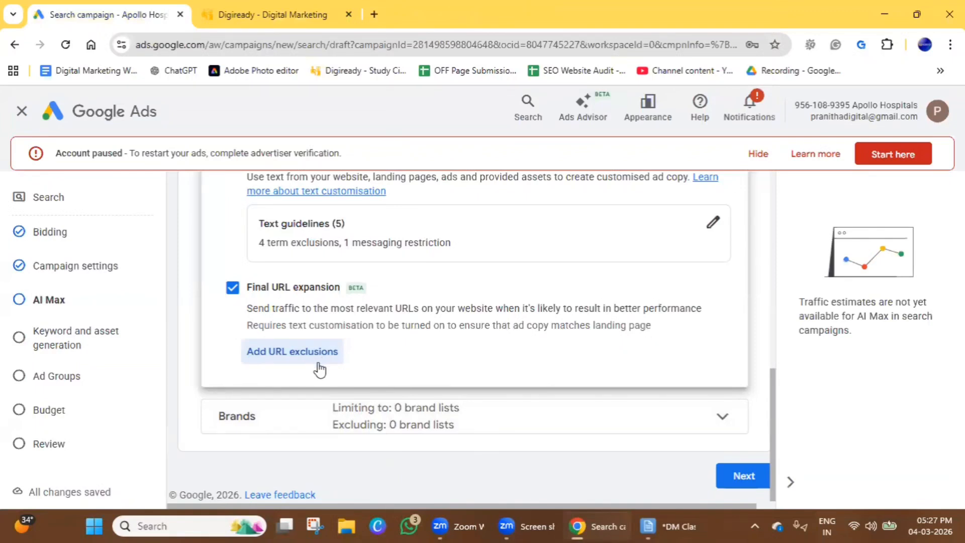
{"action": "scroll", "coordinate": [350, 366], "scroll_direction": "down", "scroll_amount": 1}
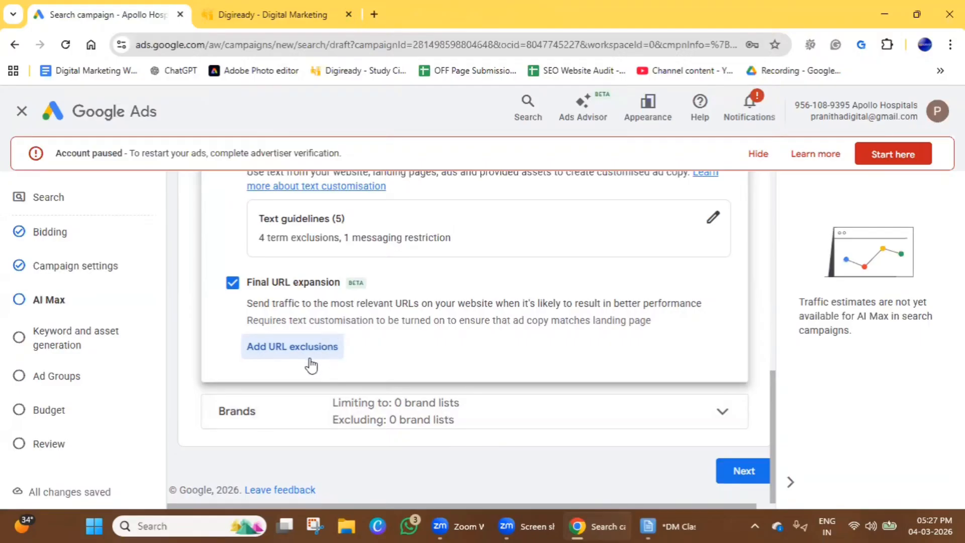
Expand the AI Max brand settings and search the brand inclusions for a brand list named "odmt"
{"action": "left_click", "coordinate": [394, 421]}
{"action": "scroll", "coordinate": [394, 418], "scroll_direction": "down", "scroll_amount": 3}
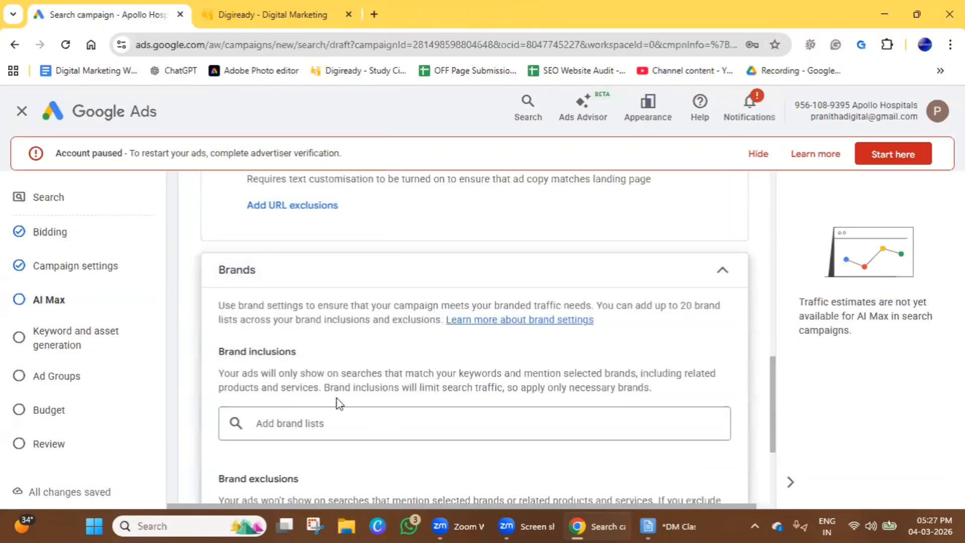
{"action": "scroll", "coordinate": [310, 415], "scroll_direction": "down", "scroll_amount": 1}
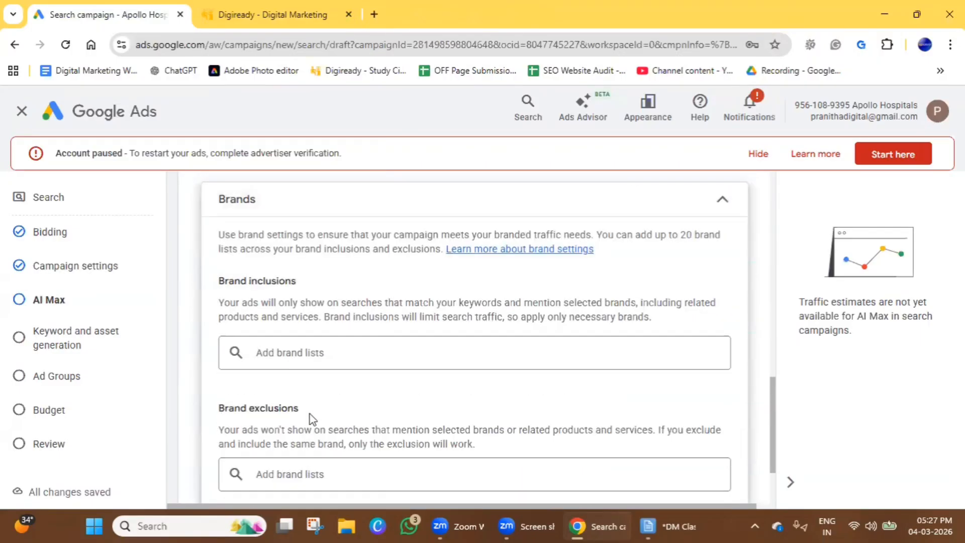
{"action": "triple_click", "coordinate": [303, 373]}
{"action": "left_click", "coordinate": [401, 362]}
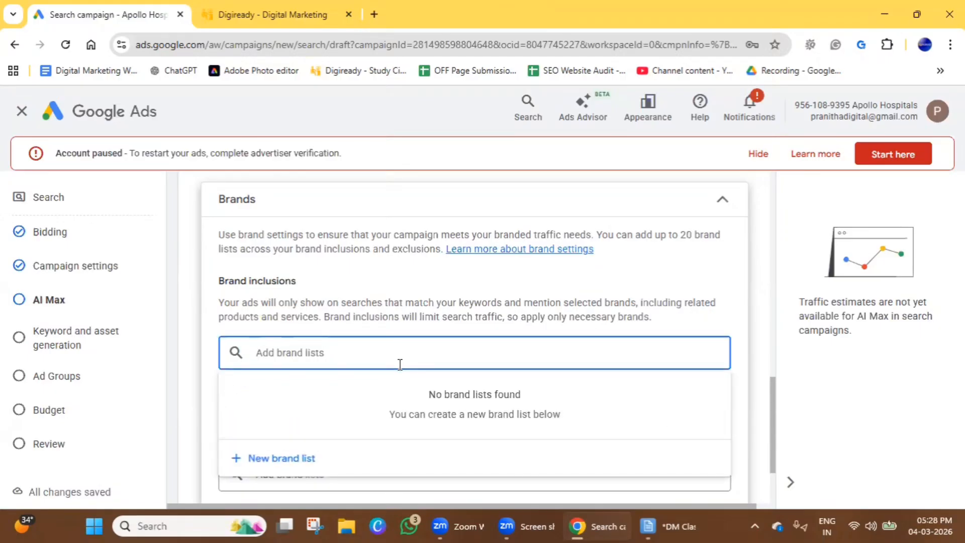
{"action": "type", "text": "od"}
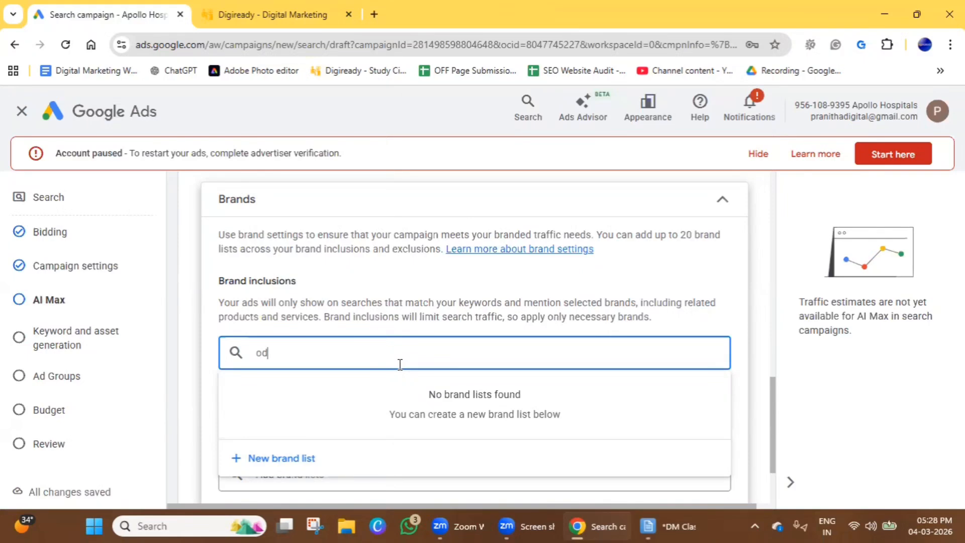
{"action": "type", "text": "mt"}
Create the brand list "odmt" containing the brand Odmt for brand inclusions and continue to keyword and asset generation
{"action": "left_click", "coordinate": [272, 462]}
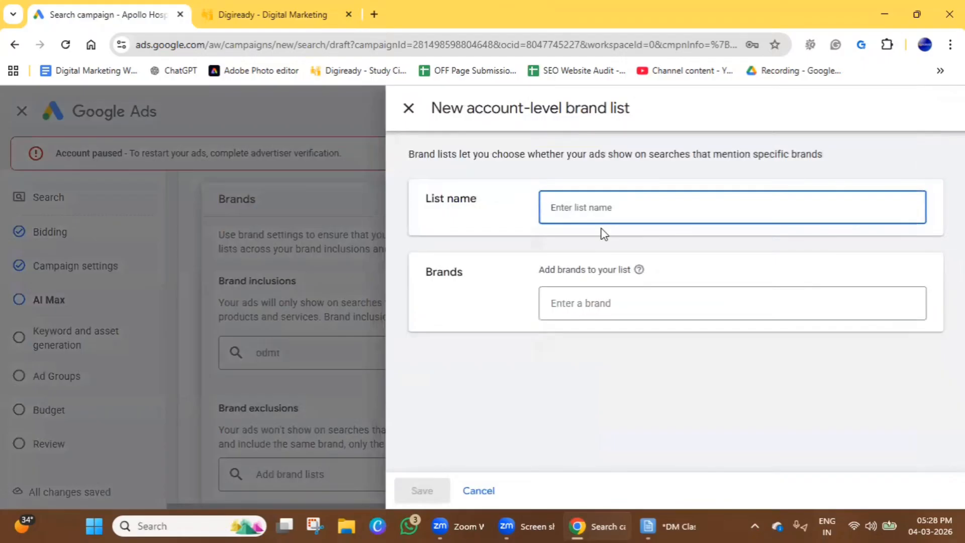
{"action": "type", "text": "odmt"}
{"action": "left_click", "coordinate": [615, 295]}
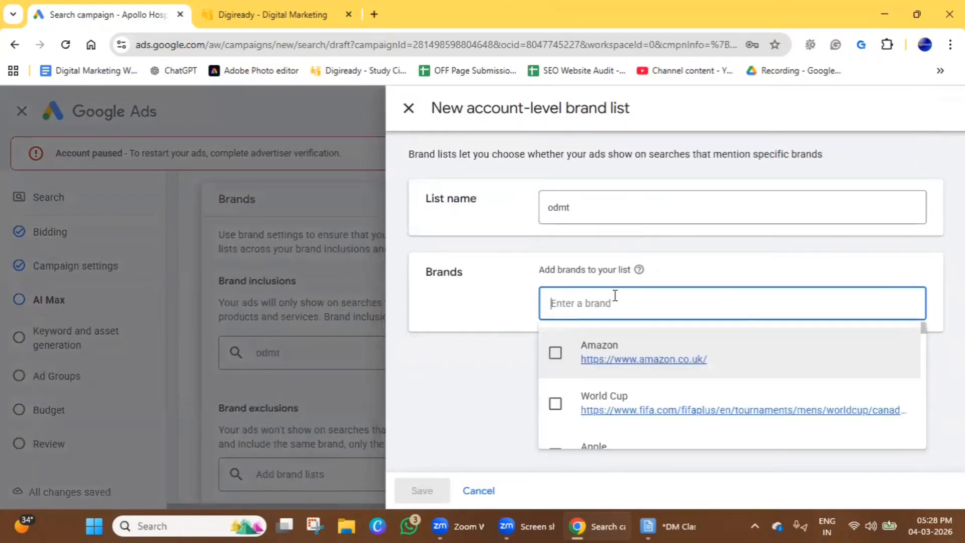
{"action": "type", "text": "odmt"}
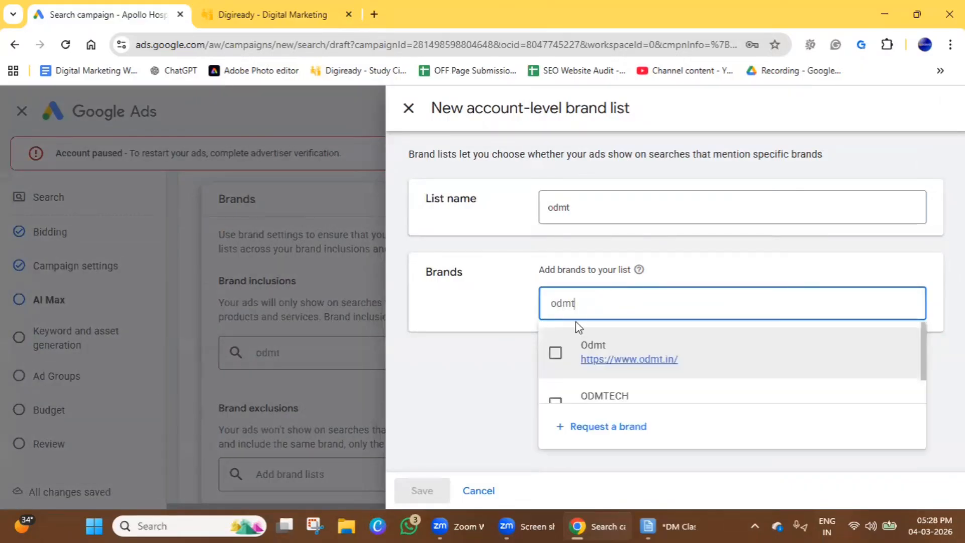
{"action": "left_click", "coordinate": [555, 353]}
{"action": "left_click", "coordinate": [444, 402]}
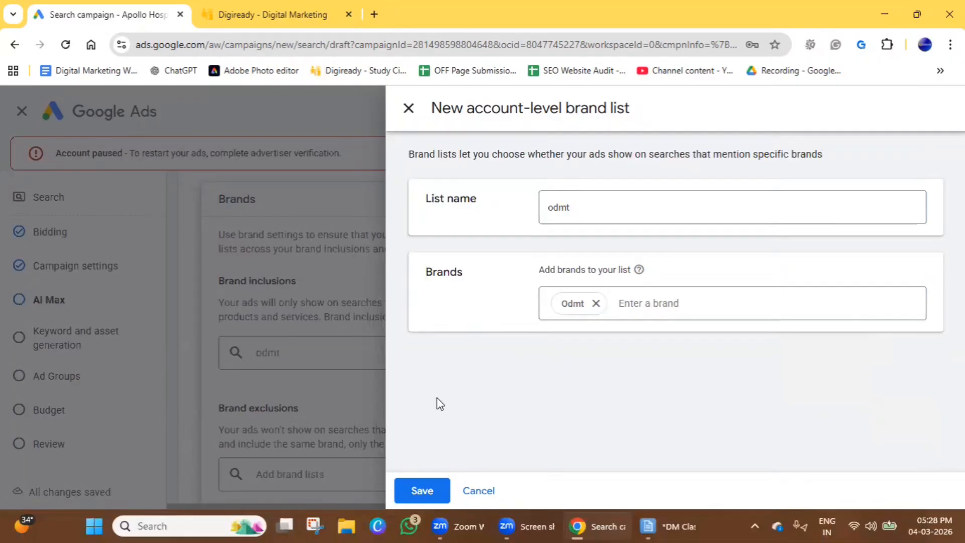
{"action": "left_click", "coordinate": [421, 490]}
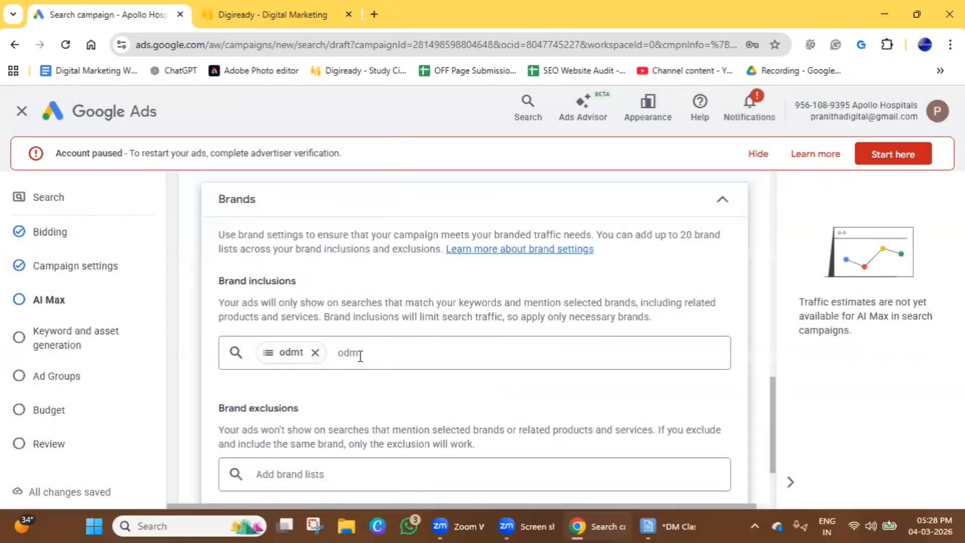
{"action": "scroll", "coordinate": [336, 358], "scroll_direction": "down", "scroll_amount": 2}
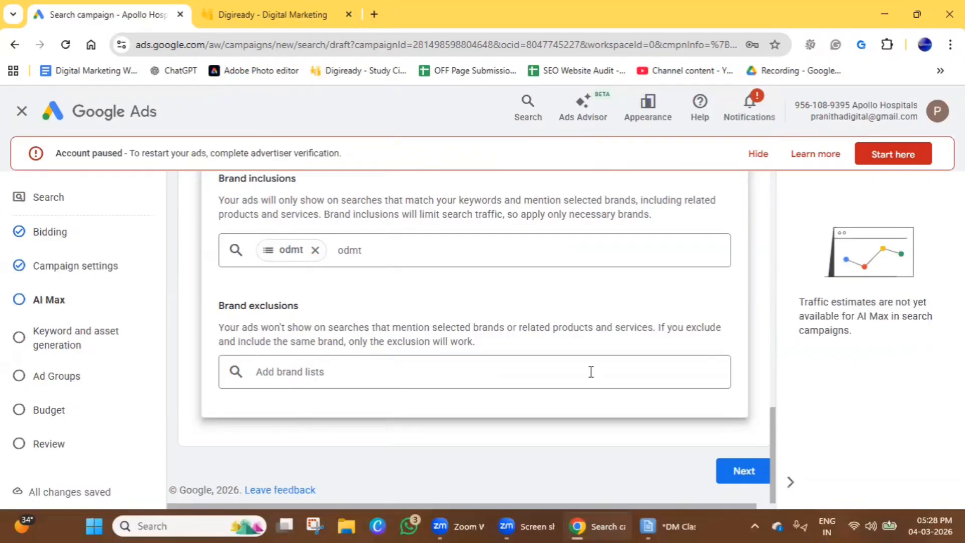
{"action": "left_click", "coordinate": [738, 474]}
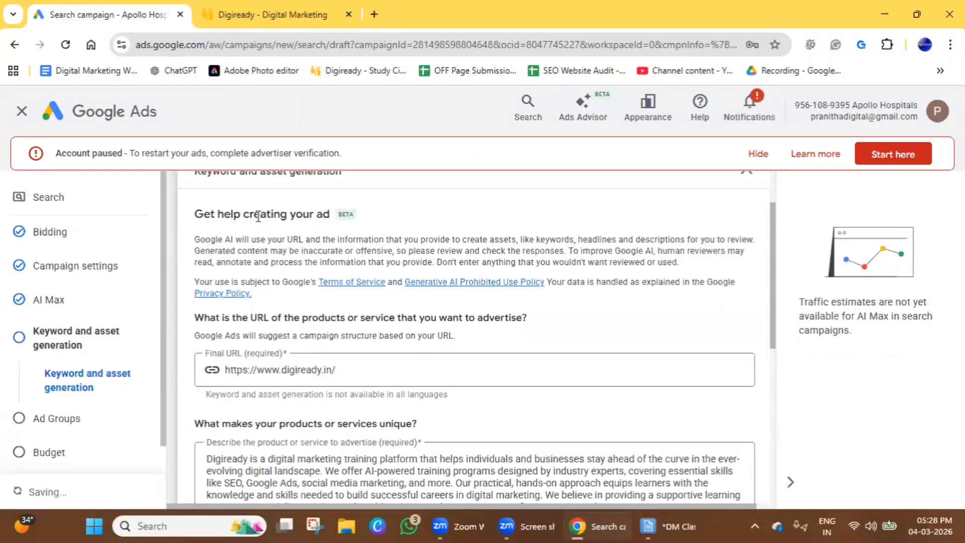
Review the final URL and the product description supplied for keyword and asset generation
{"action": "left_click_drag", "start_coordinate": [260, 214], "coordinate": [516, 223]}
{"action": "scroll", "coordinate": [283, 346], "scroll_direction": "down", "scroll_amount": 3}
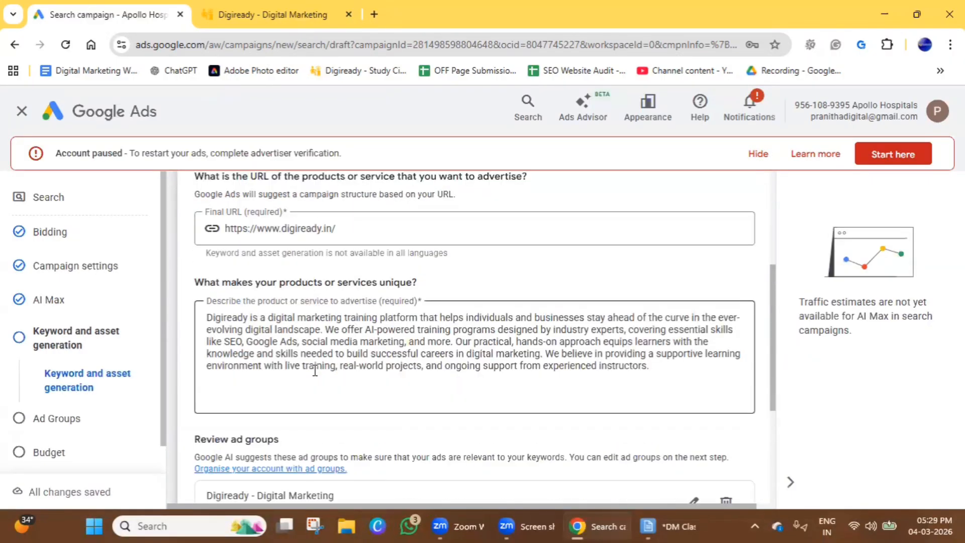
{"action": "left_click", "coordinate": [265, 321]}
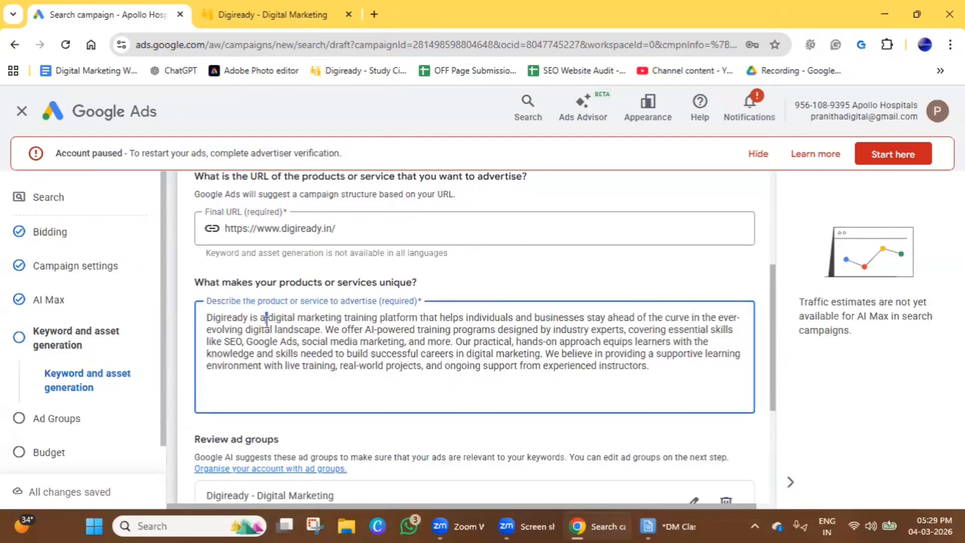
{"action": "key", "text": "ctrl+a"}
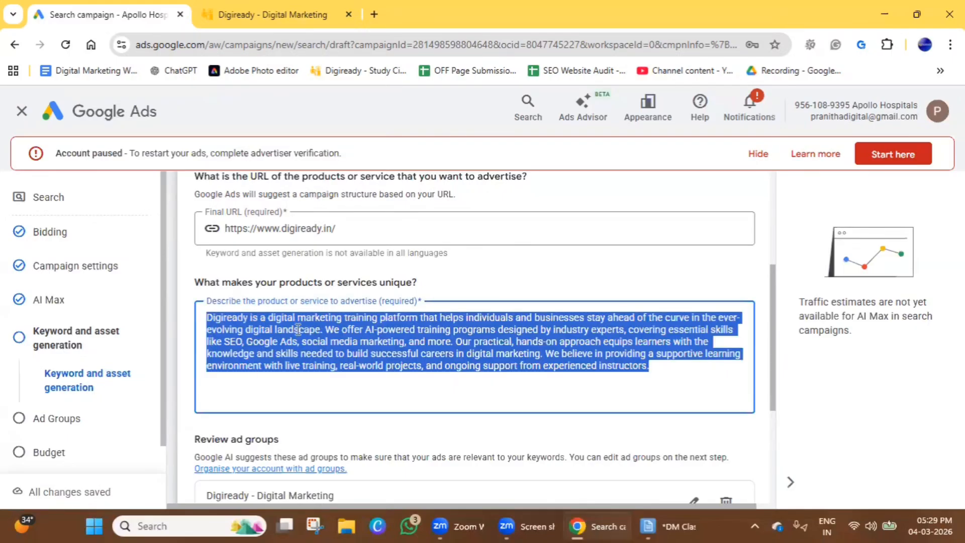
{"action": "left_click", "coordinate": [278, 341]}
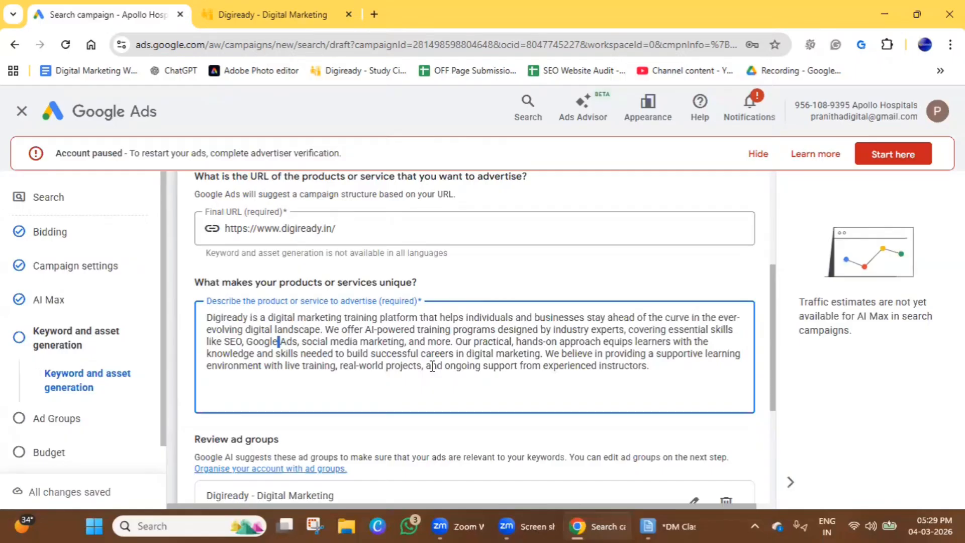
{"action": "left_click_drag", "start_coordinate": [361, 354], "coordinate": [780, 437]}
{"action": "left_click", "coordinate": [655, 372]}
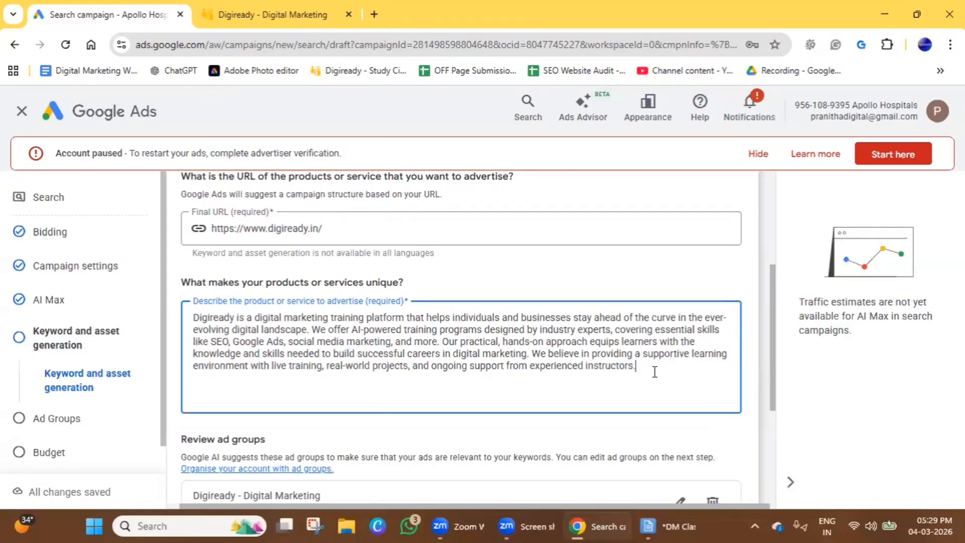
{"action": "scroll", "coordinate": [264, 384], "scroll_direction": "up", "scroll_amount": 1}
{"action": "left_click_drag", "start_coordinate": [309, 424], "coordinate": [391, 433]}
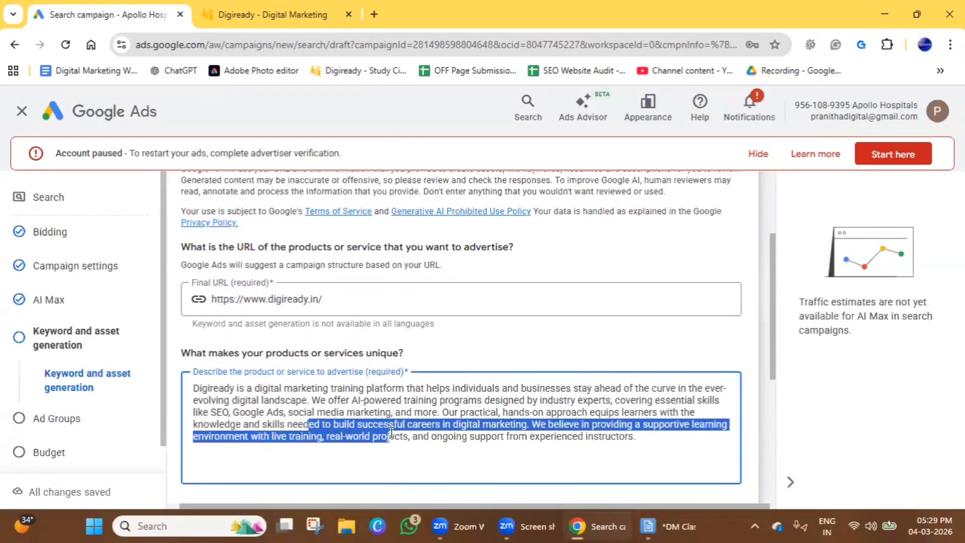
{"action": "left_click", "coordinate": [408, 392]}
{"action": "scroll", "coordinate": [469, 413], "scroll_direction": "down", "scroll_amount": 5}
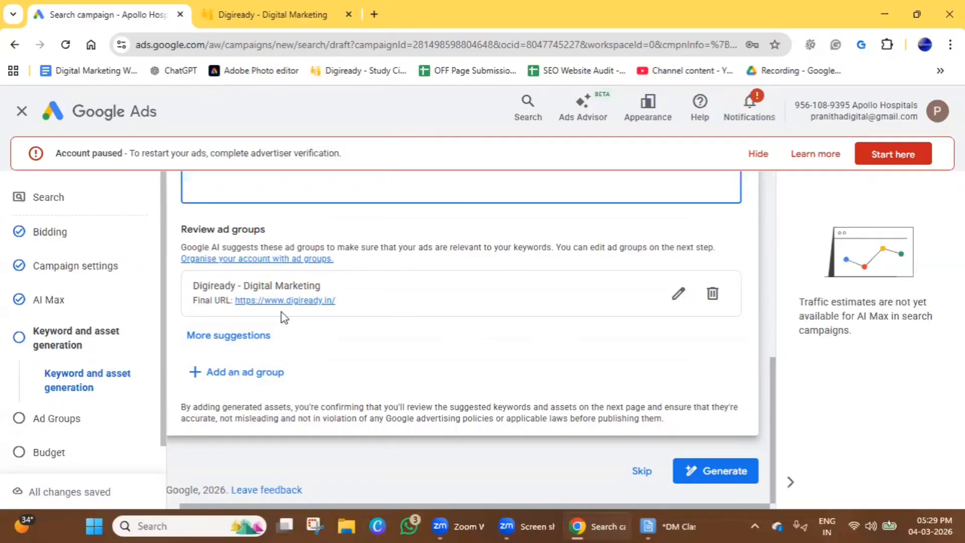
{"action": "left_click", "coordinate": [251, 375]}
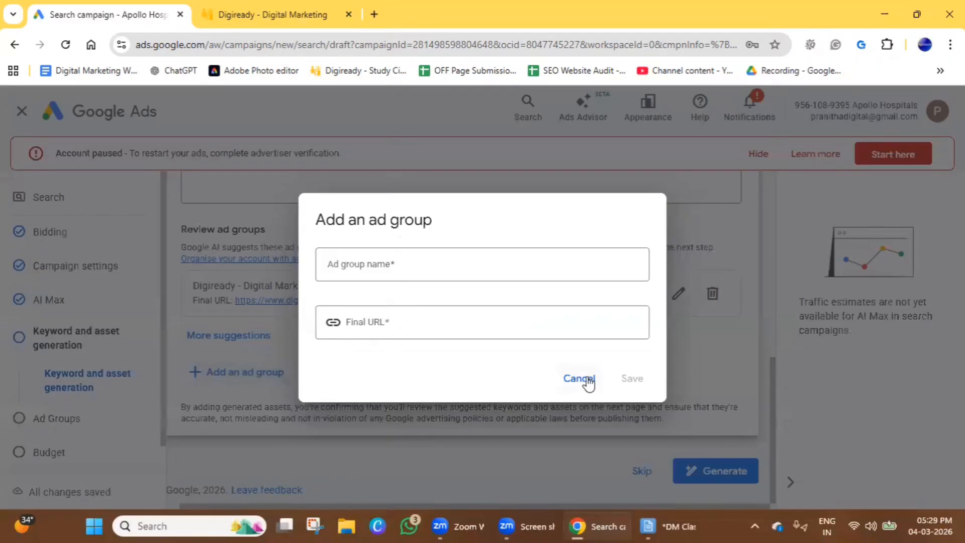
{"action": "left_click", "coordinate": [394, 264]}
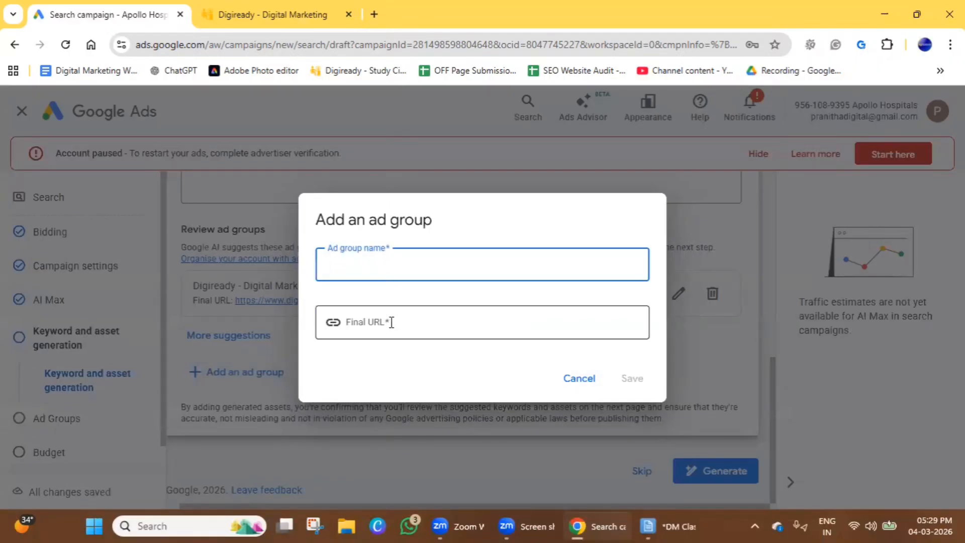
{"action": "left_click", "coordinate": [392, 323]}
{"action": "left_click", "coordinate": [377, 264]}
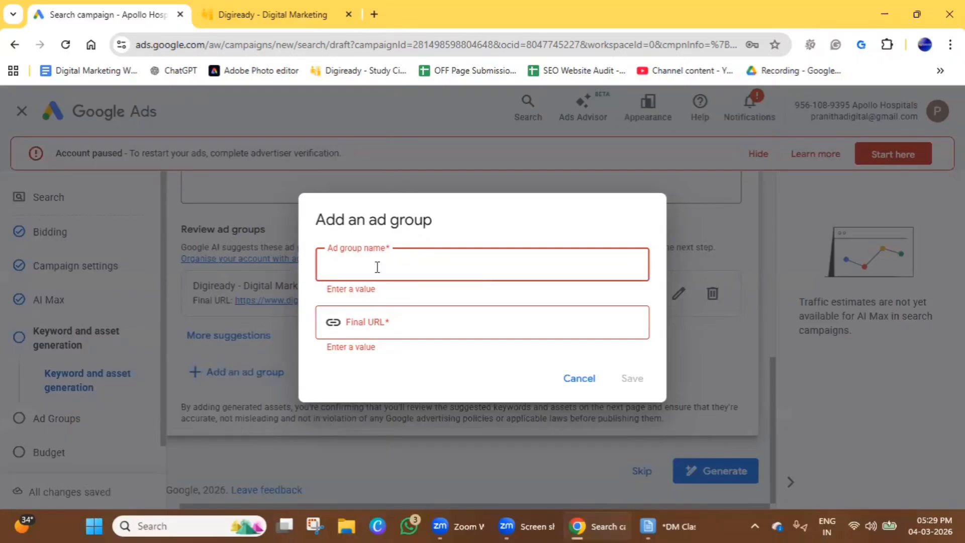
{"action": "type", "text": "Digiready"}
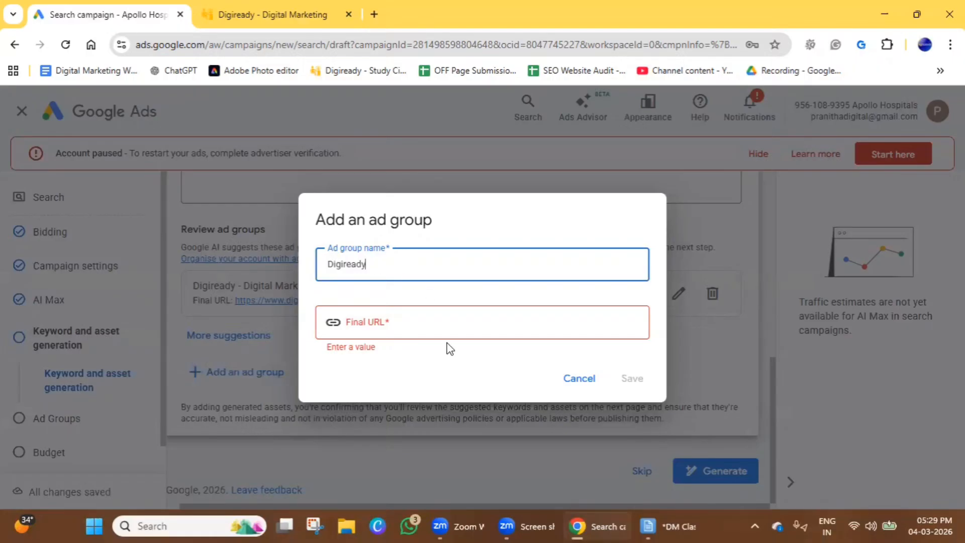
{"action": "left_click", "coordinate": [449, 323]}
{"action": "type", "text": "https://www.digiready.in/"}
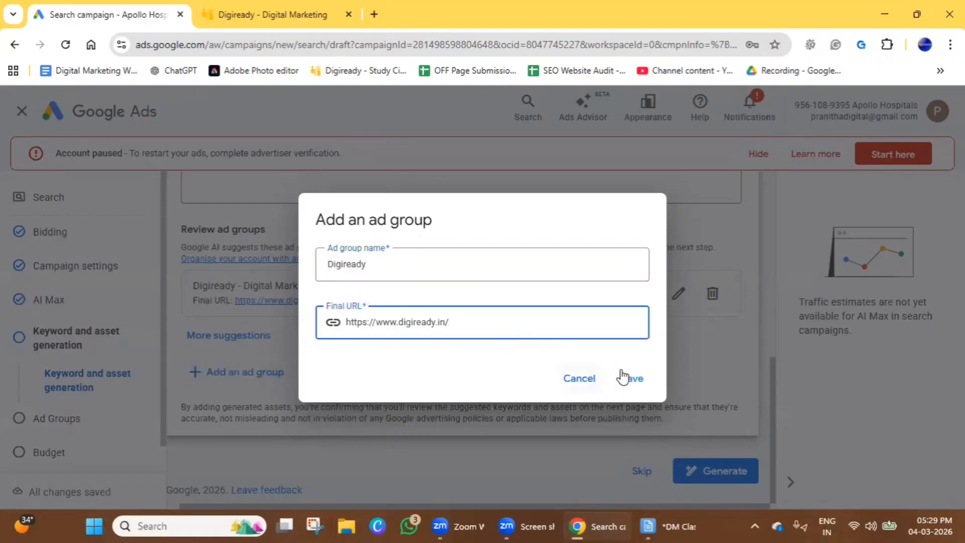
{"action": "left_click", "coordinate": [623, 378]}
Delete the added "Digiready" ad group, keeping only "Digiready - Digital Marketing"
{"action": "scroll", "coordinate": [593, 377], "scroll_direction": "down", "scroll_amount": 1}
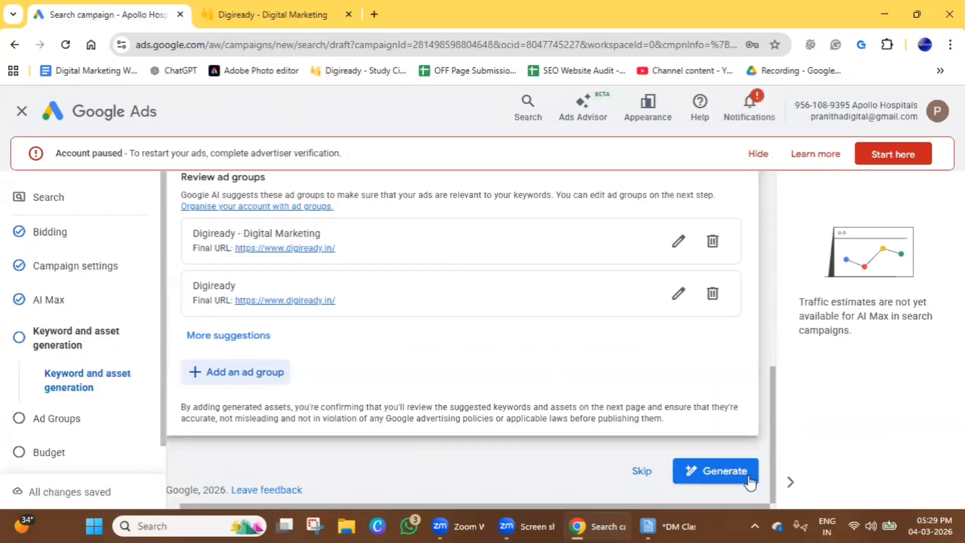
{"action": "scroll", "coordinate": [329, 389], "scroll_direction": "up", "scroll_amount": 1}
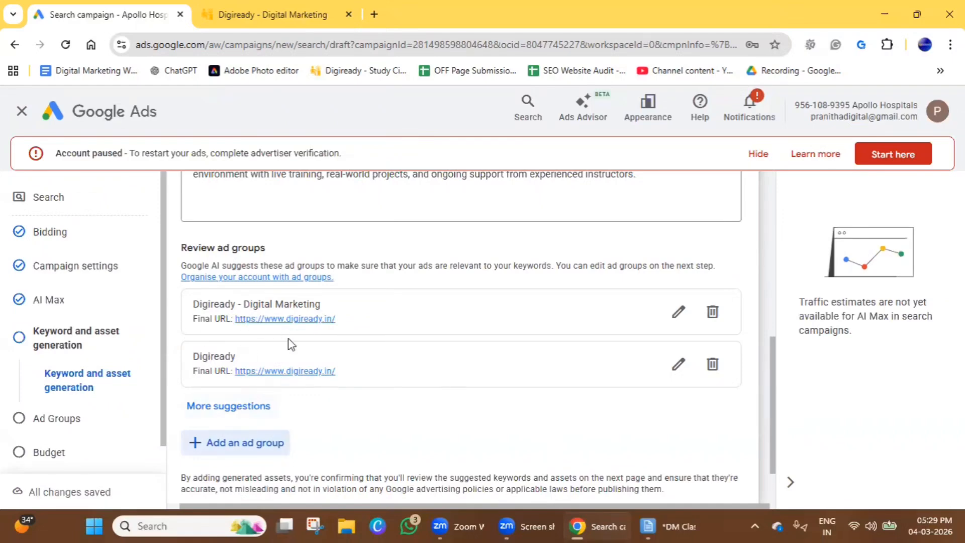
{"action": "scroll", "coordinate": [505, 397], "scroll_direction": "down", "scroll_amount": 1}
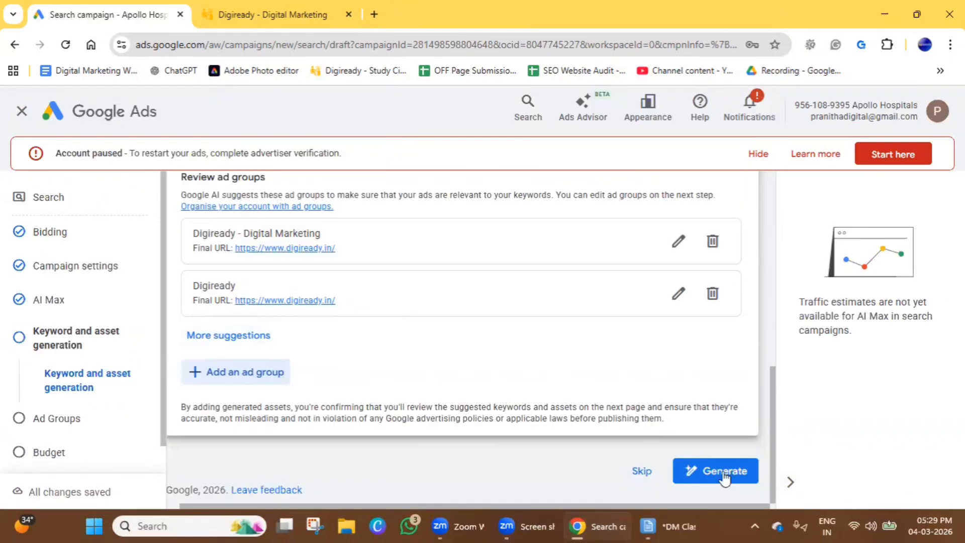
{"action": "left_click", "coordinate": [713, 294]}
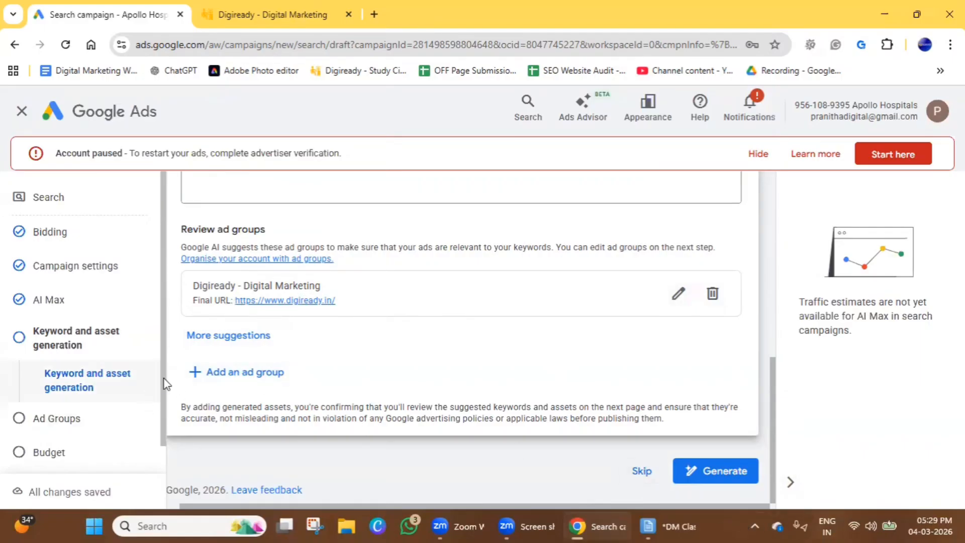
Generate the keywords and assets for the "Digiready - Digital Marketing" ad group and expand its full keyword list for review
{"action": "left_click", "coordinate": [713, 475]}
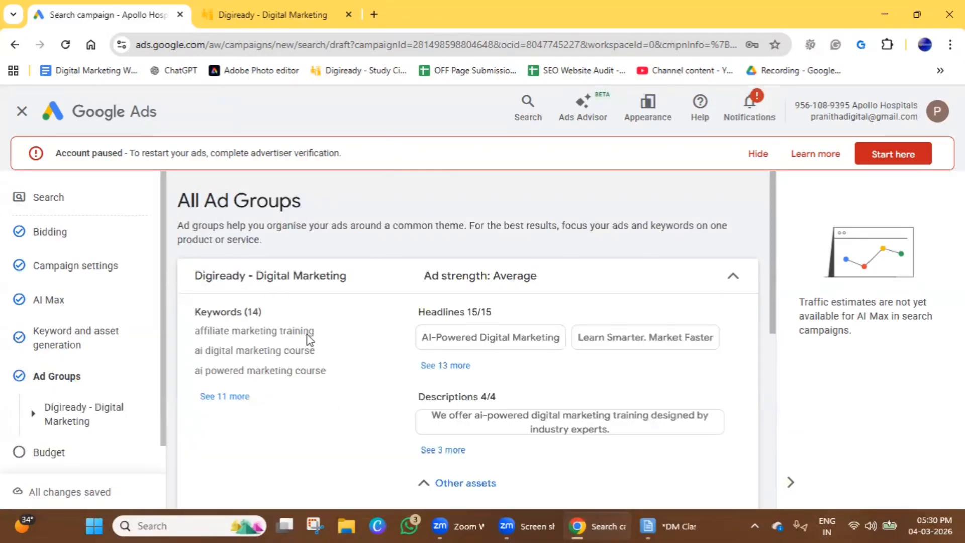
{"action": "scroll", "coordinate": [307, 336], "scroll_direction": "down", "scroll_amount": 3}
{"action": "left_click", "coordinate": [225, 255]}
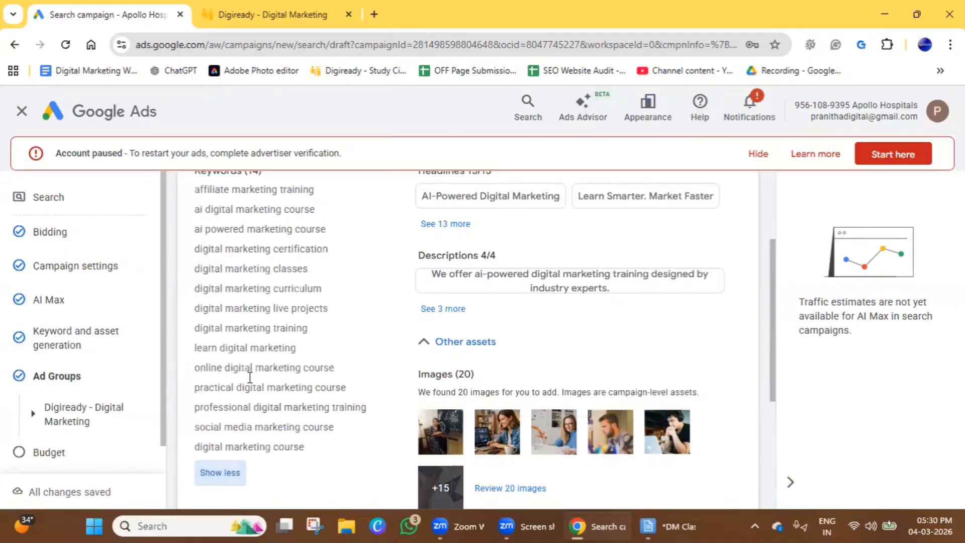
{"action": "scroll", "coordinate": [250, 382], "scroll_direction": "up", "scroll_amount": 3}
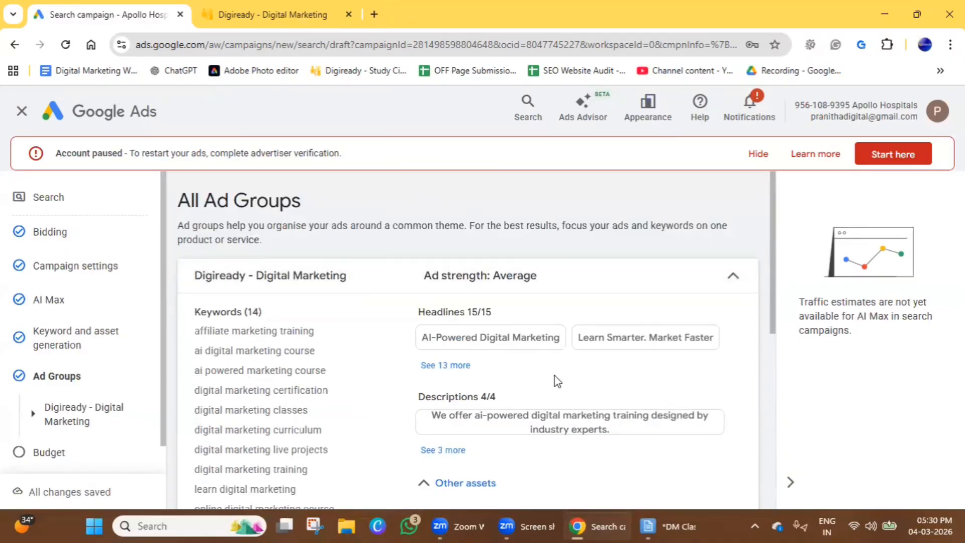
{"action": "scroll", "coordinate": [555, 380], "scroll_direction": "down", "scroll_amount": 3}
{"action": "scroll", "coordinate": [556, 380], "scroll_direction": "up", "scroll_amount": 3}
{"action": "scroll", "coordinate": [614, 381], "scroll_direction": "down", "scroll_amount": 2}
{"action": "scroll", "coordinate": [544, 412], "scroll_direction": "down", "scroll_amount": 3}
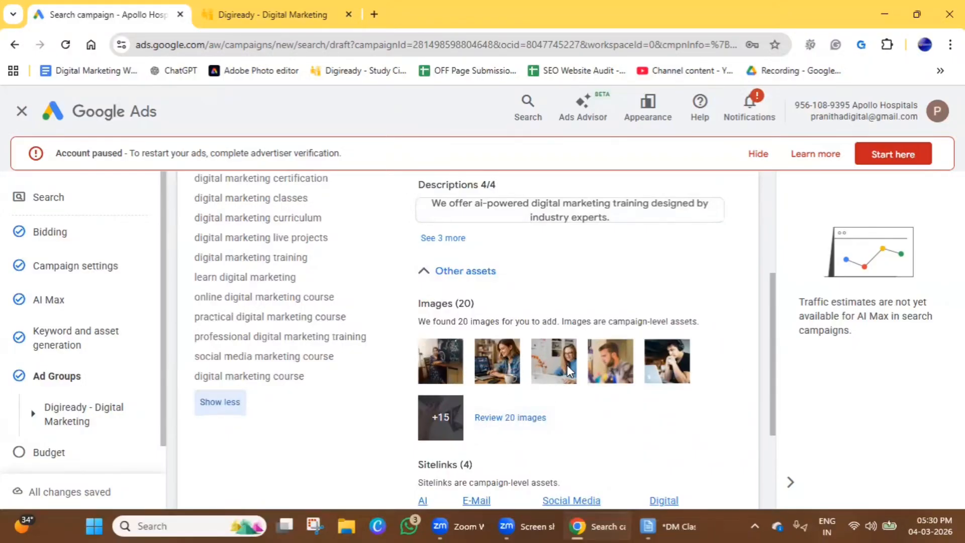
Consult the Digiready website and return to the ad group overview to check the generated keywords, images and sitelinks
{"action": "left_click", "coordinate": [275, 7]}
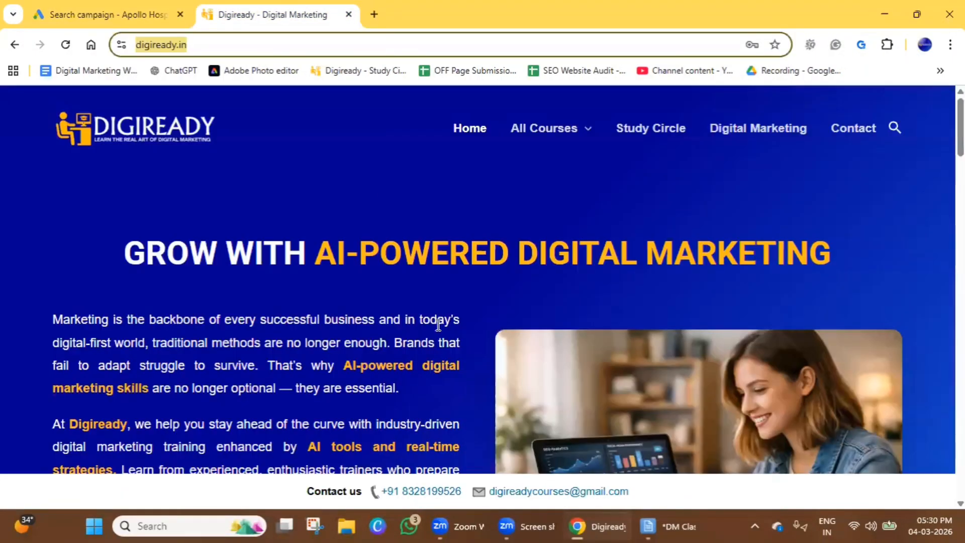
{"action": "scroll", "coordinate": [701, 221], "scroll_direction": "down", "scroll_amount": 4}
{"action": "left_click", "coordinate": [151, 15]}
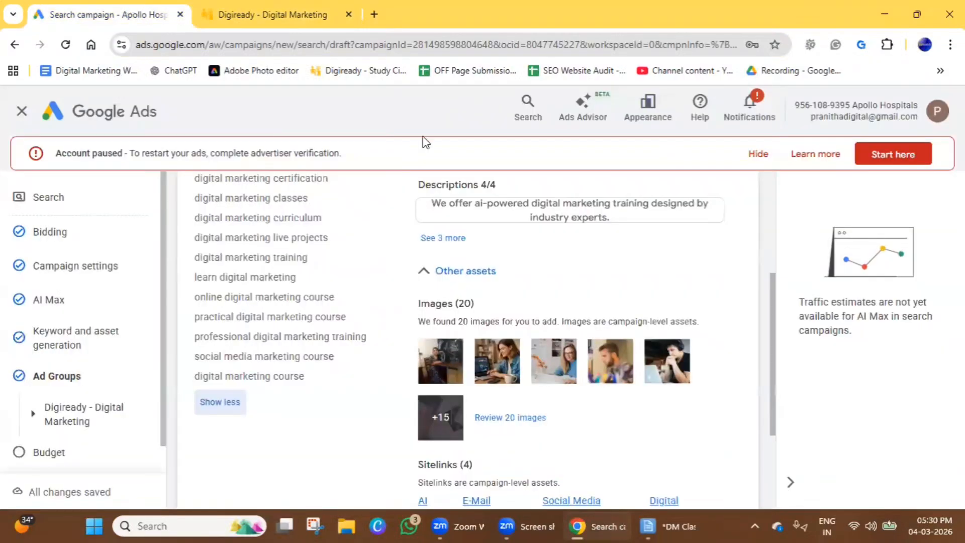
{"action": "scroll", "coordinate": [583, 435], "scroll_direction": "down", "scroll_amount": 3}
{"action": "scroll", "coordinate": [297, 413], "scroll_direction": "up", "scroll_amount": 7}
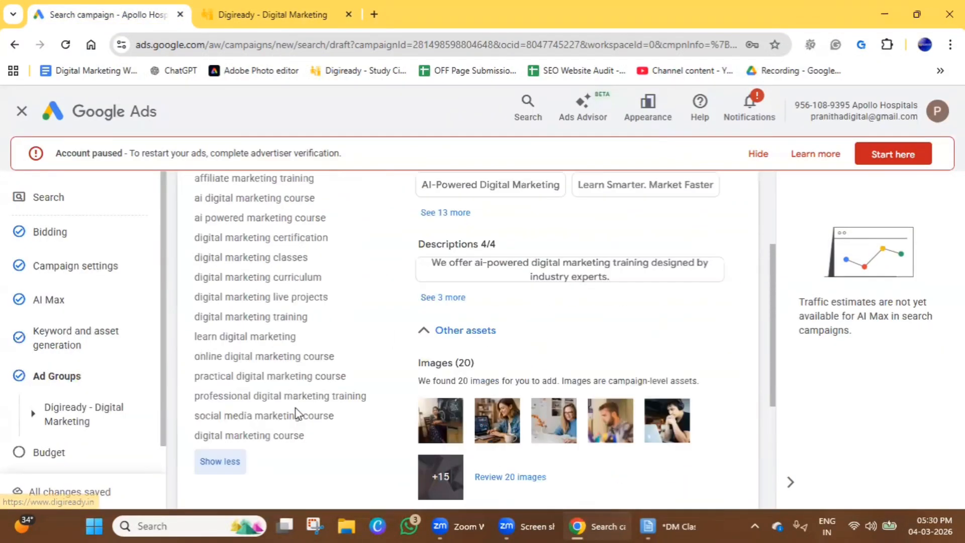
{"action": "scroll", "coordinate": [297, 411], "scroll_direction": "down", "scroll_amount": 1}
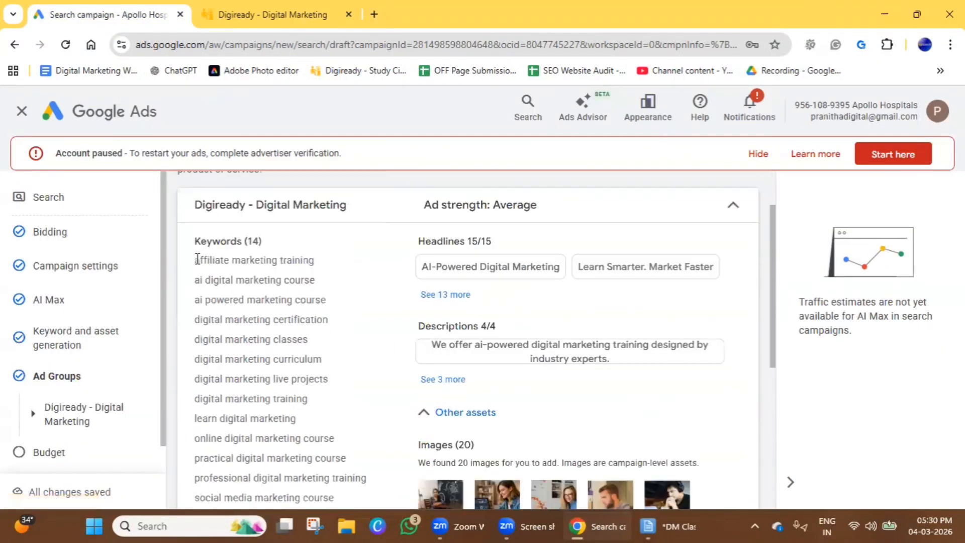
Examine the generated keywords in the "Digiready - Digital Marketing" ad group overview, including the affiliate marketing, certification, curriculum and live projects terms
{"action": "left_click_drag", "start_coordinate": [195, 259], "coordinate": [335, 269]}
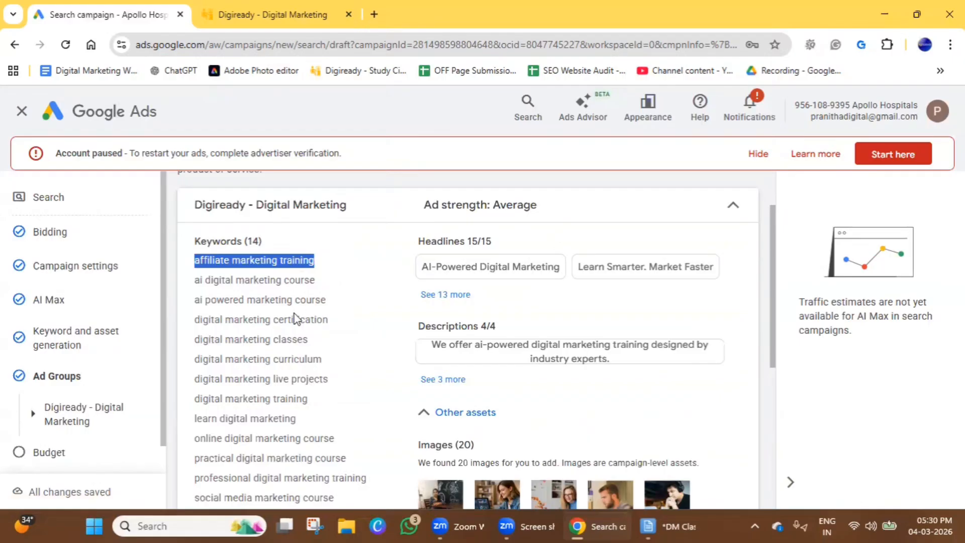
{"action": "triple_click", "coordinate": [252, 379]}
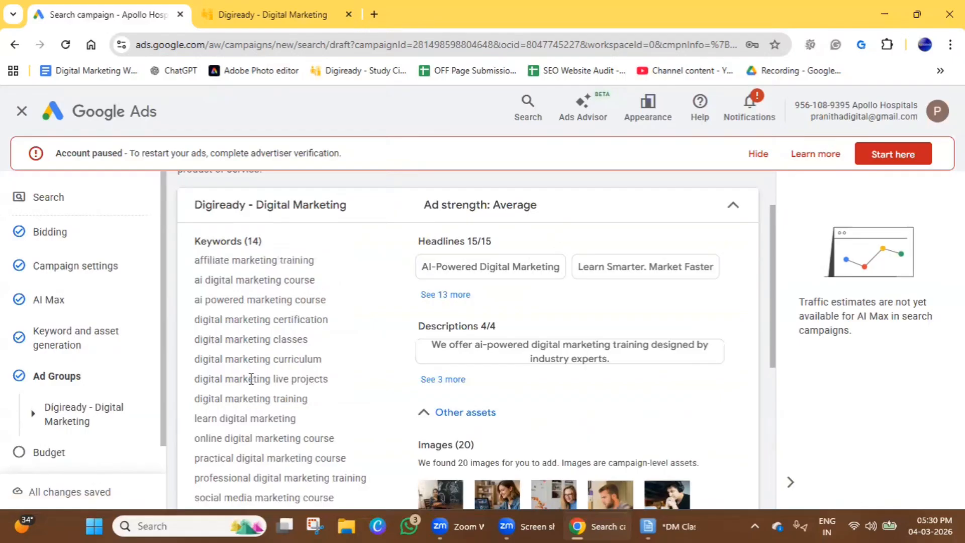
{"action": "scroll", "coordinate": [252, 380], "scroll_direction": "down", "scroll_amount": 3}
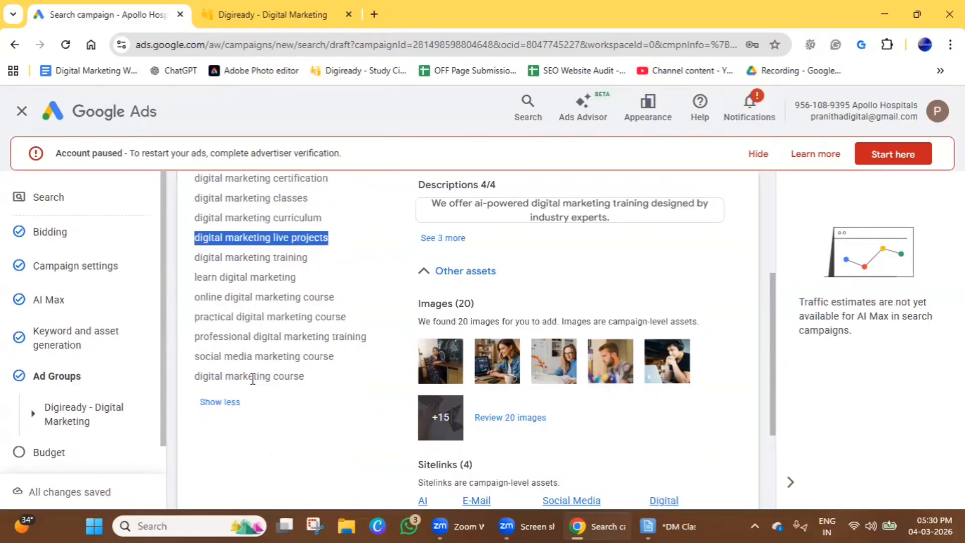
{"action": "scroll", "coordinate": [252, 379], "scroll_direction": "up", "scroll_amount": 4}
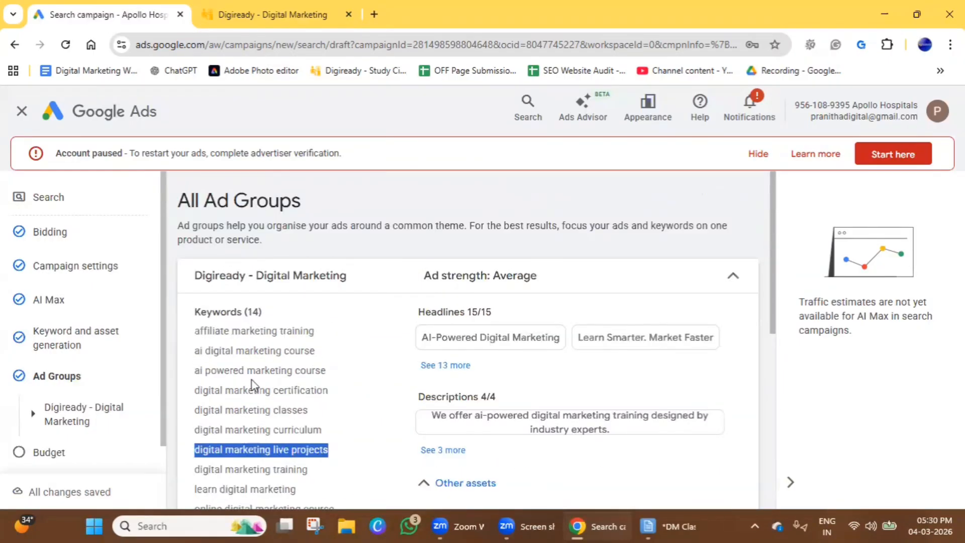
{"action": "triple_click", "coordinate": [236, 331]}
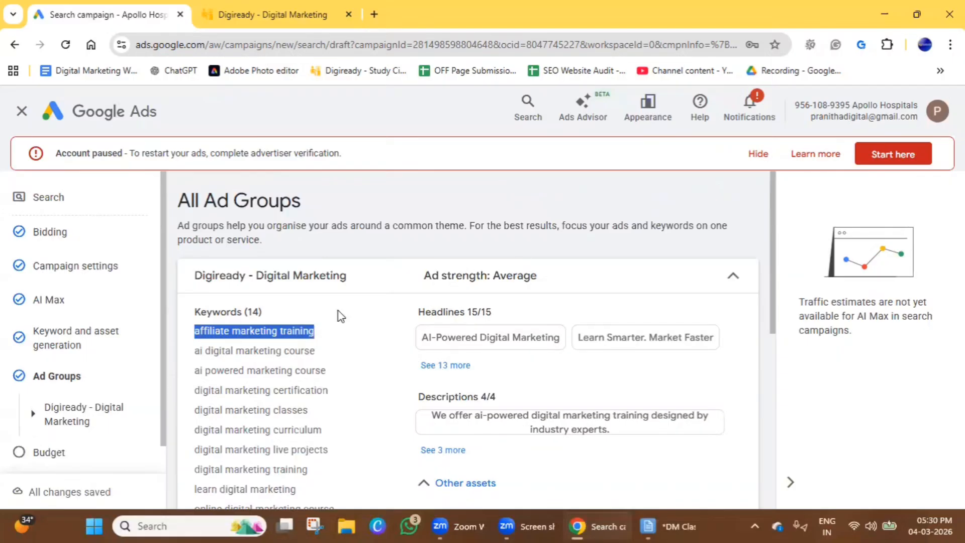
{"action": "triple_click", "coordinate": [258, 388]}
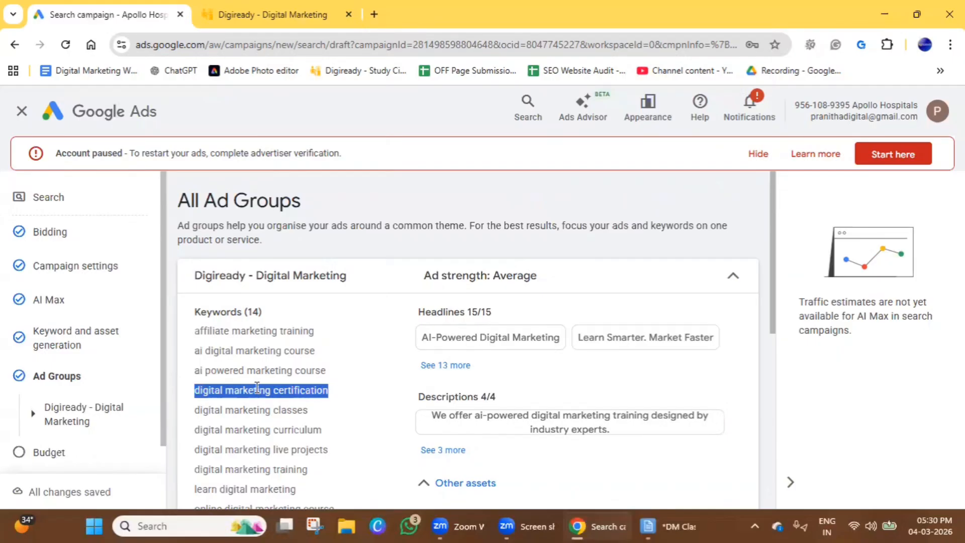
{"action": "triple_click", "coordinate": [258, 429]}
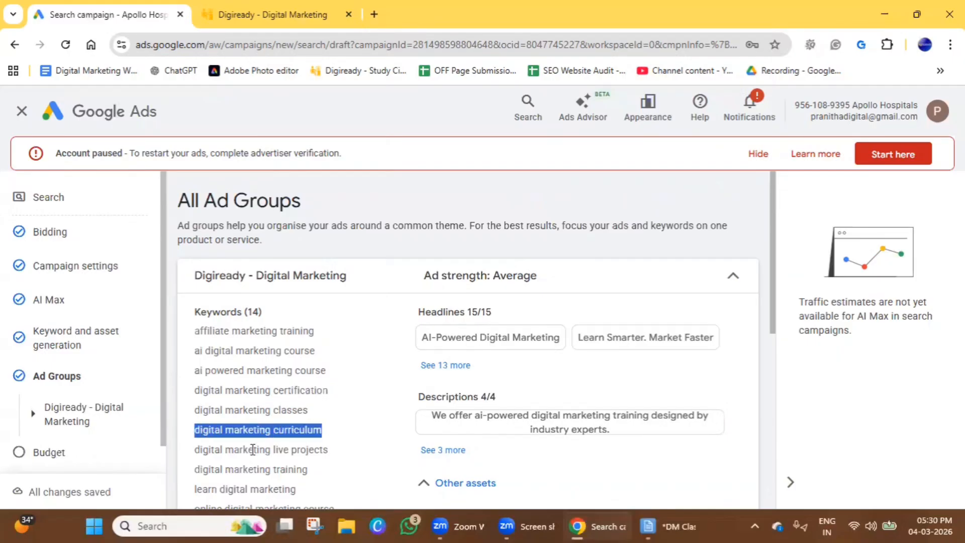
{"action": "triple_click", "coordinate": [253, 449]}
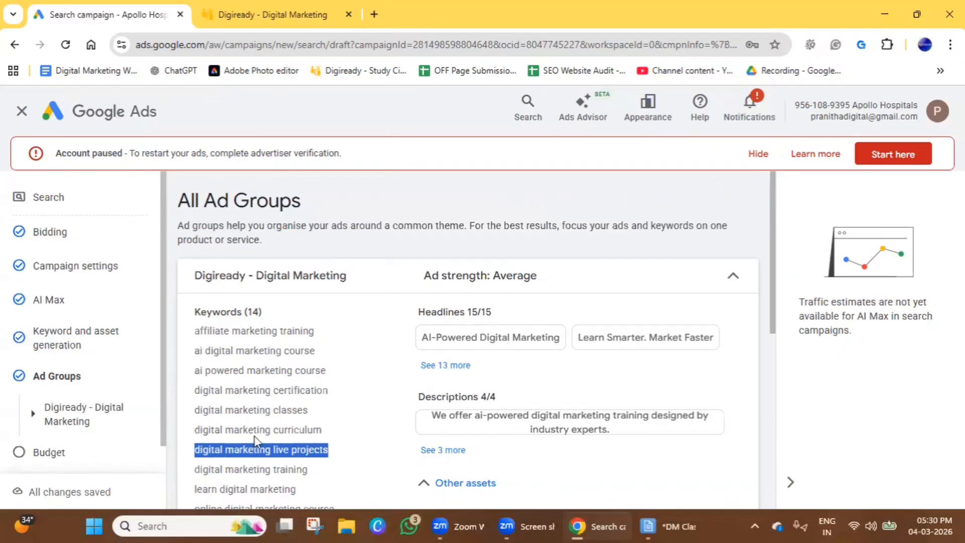
{"action": "scroll", "coordinate": [513, 451], "scroll_direction": "down", "scroll_amount": 4}
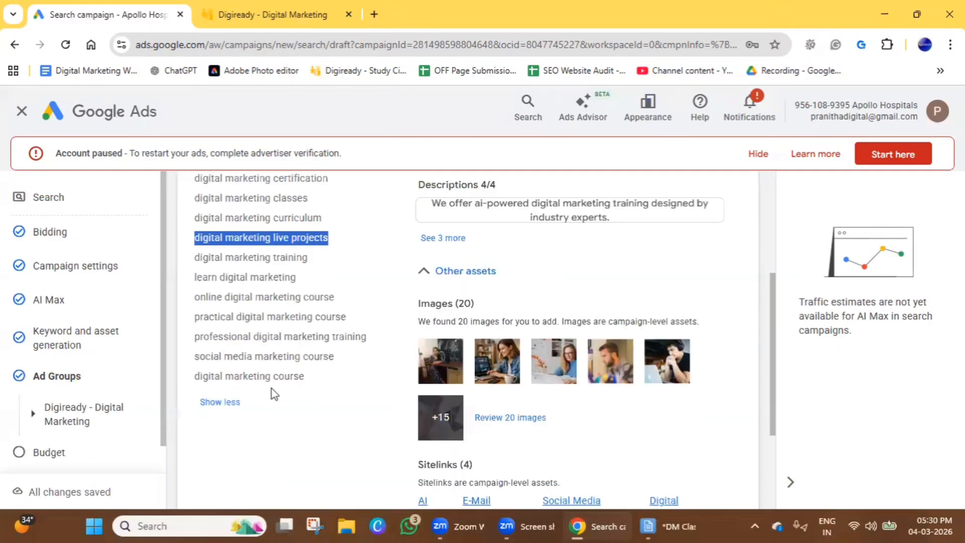
{"action": "scroll", "coordinate": [271, 390], "scroll_direction": "up", "scroll_amount": 4}
{"action": "scroll", "coordinate": [271, 390], "scroll_direction": "down", "scroll_amount": 7}
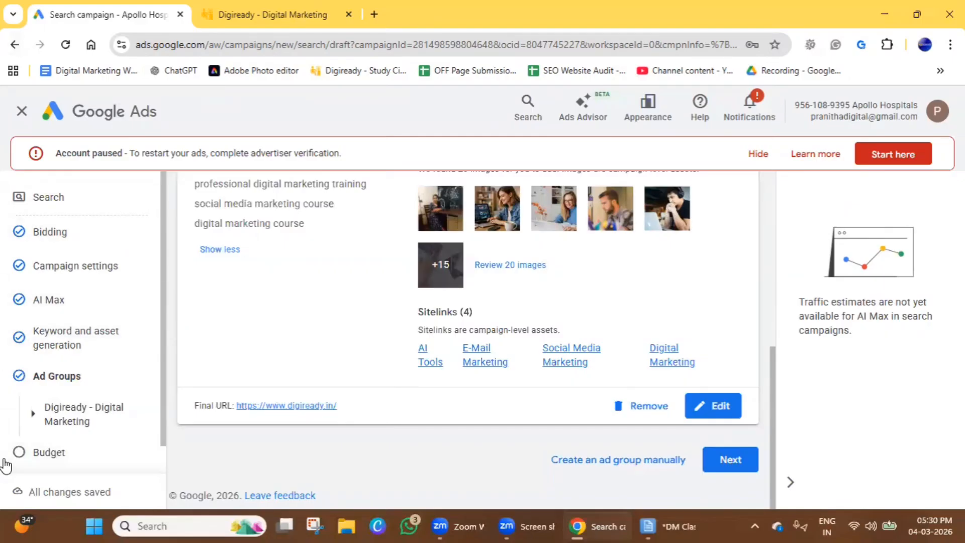
Open the "Digiready - Digital Marketing" ad group for keyword editing and close the Ads advisor chat
{"action": "left_click", "coordinate": [75, 422]}
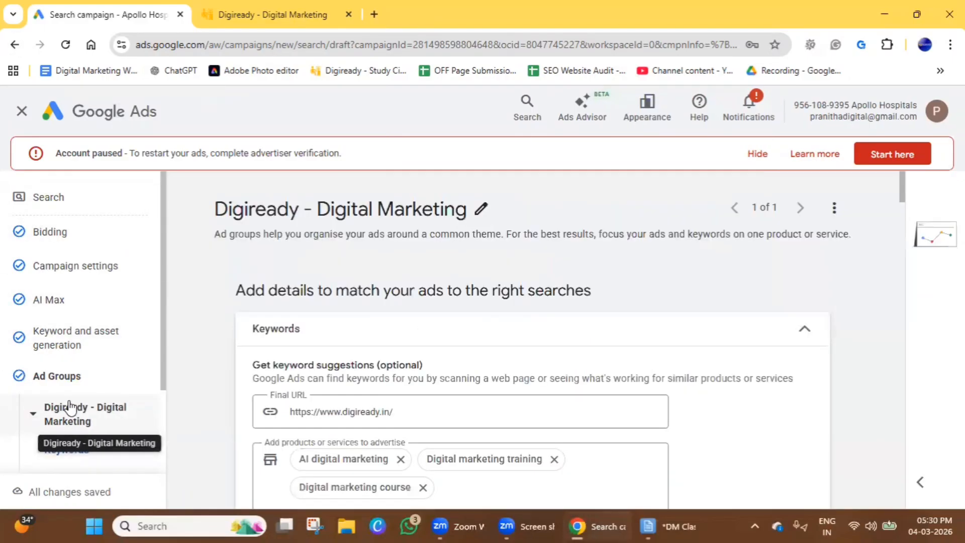
{"action": "scroll", "coordinate": [415, 431], "scroll_direction": "down", "scroll_amount": 4}
{"action": "scroll", "coordinate": [392, 432], "scroll_direction": "down", "scroll_amount": 1}
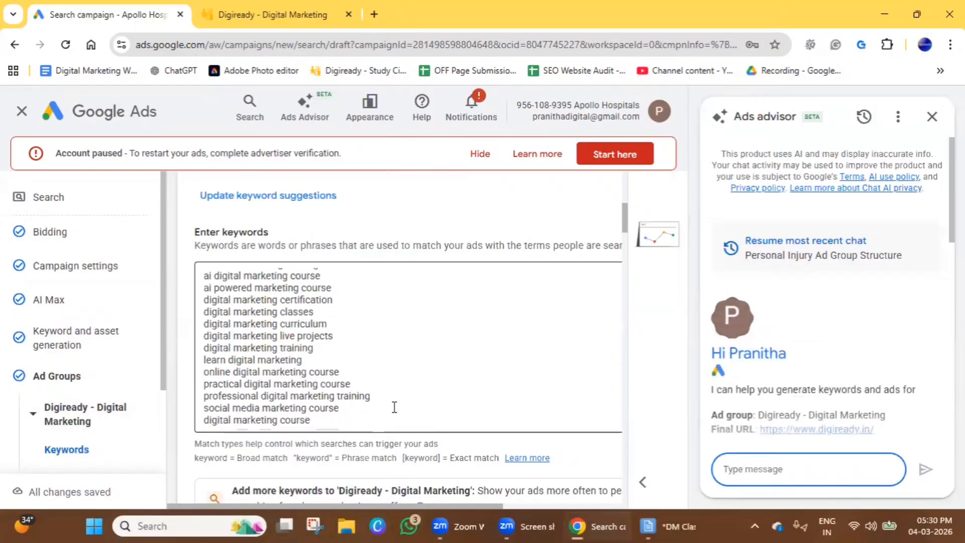
{"action": "scroll", "coordinate": [392, 417], "scroll_direction": "up", "scroll_amount": 4}
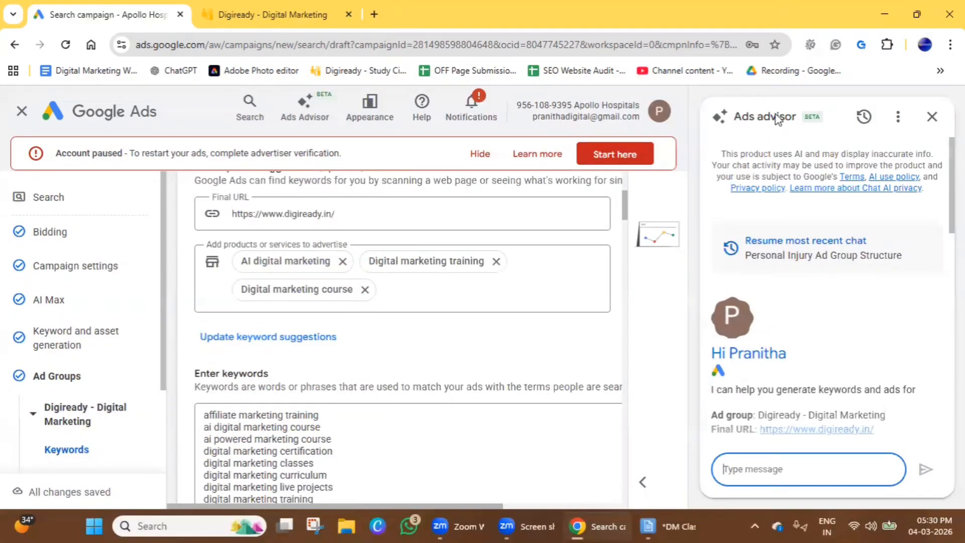
{"action": "left_click", "coordinate": [932, 116]}
{"action": "scroll", "coordinate": [306, 362], "scroll_direction": "up", "scroll_amount": 1}
{"action": "scroll", "coordinate": [308, 415], "scroll_direction": "up", "scroll_amount": 1}
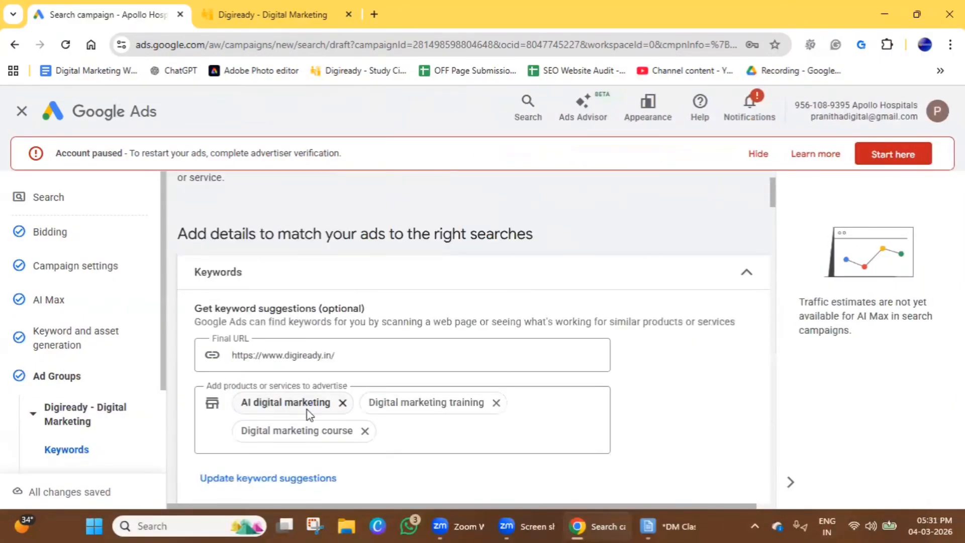
Remove AI digital marketing, Digital marketing training and Digital marketing course from the products or services to advertise
{"action": "scroll", "coordinate": [308, 410], "scroll_direction": "down", "scroll_amount": 3}
{"action": "scroll", "coordinate": [308, 408], "scroll_direction": "up", "scroll_amount": 1}
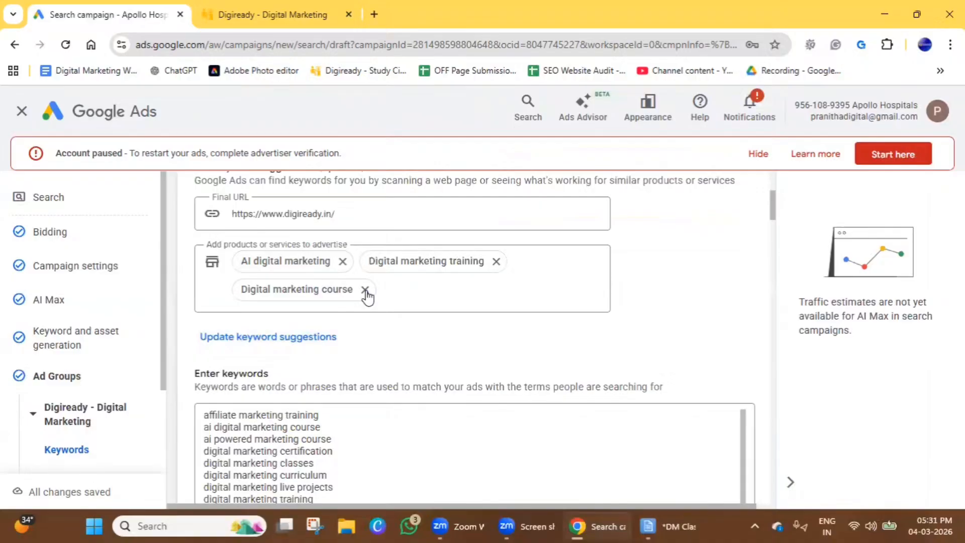
{"action": "left_click", "coordinate": [342, 261]}
{"action": "left_click", "coordinate": [369, 261]}
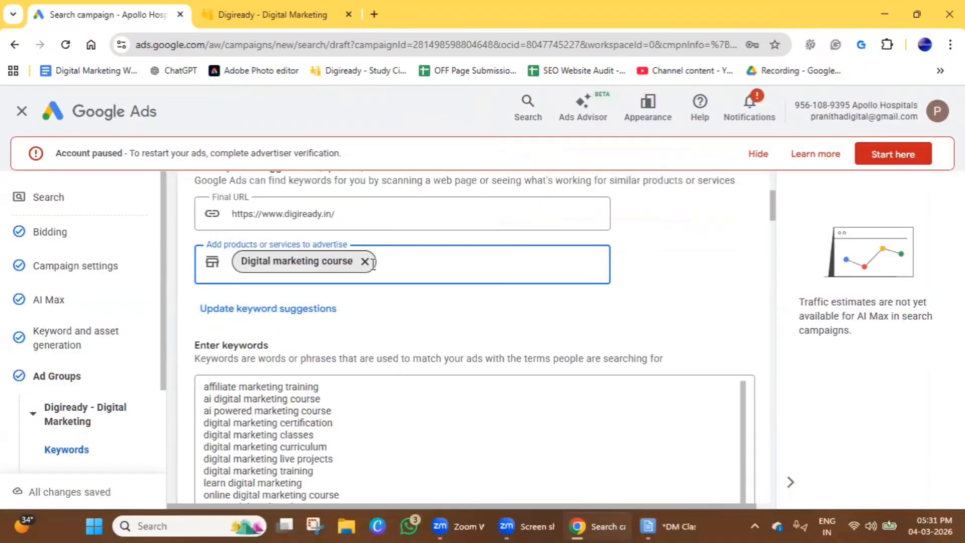
{"action": "left_click", "coordinate": [366, 261]}
Examine the ad group's entered keywords and the notation for broad, phrase and exact match types
{"action": "scroll", "coordinate": [416, 351], "scroll_direction": "down", "scroll_amount": 2}
{"action": "scroll", "coordinate": [240, 412], "scroll_direction": "down", "scroll_amount": 1}
{"action": "triple_click", "coordinate": [284, 415]}
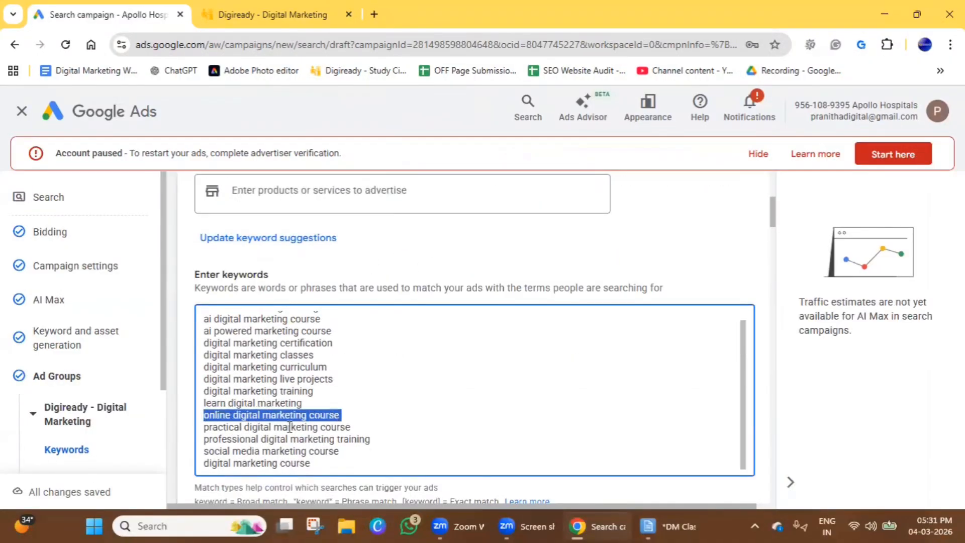
{"action": "key", "text": "ctrl+a"}
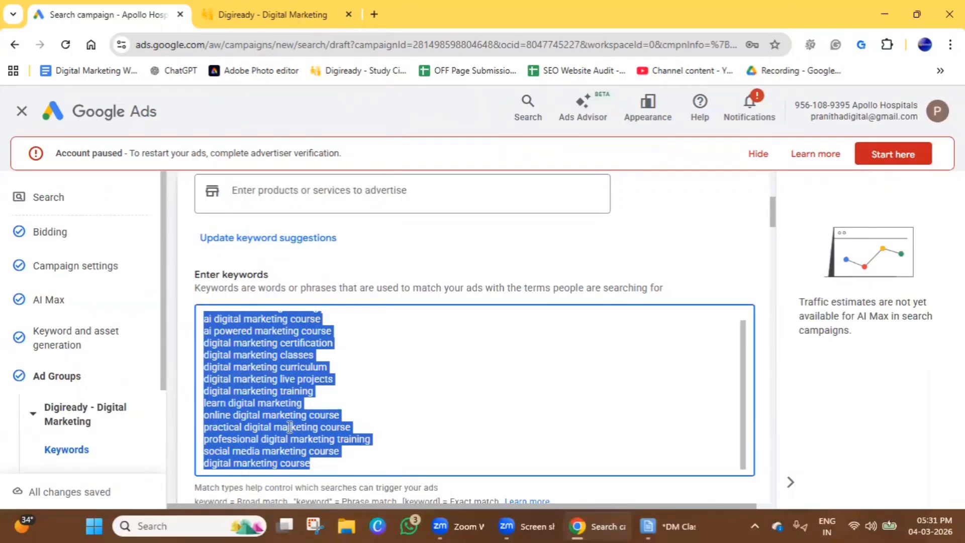
{"action": "scroll", "coordinate": [350, 385], "scroll_direction": "down", "scroll_amount": 3}
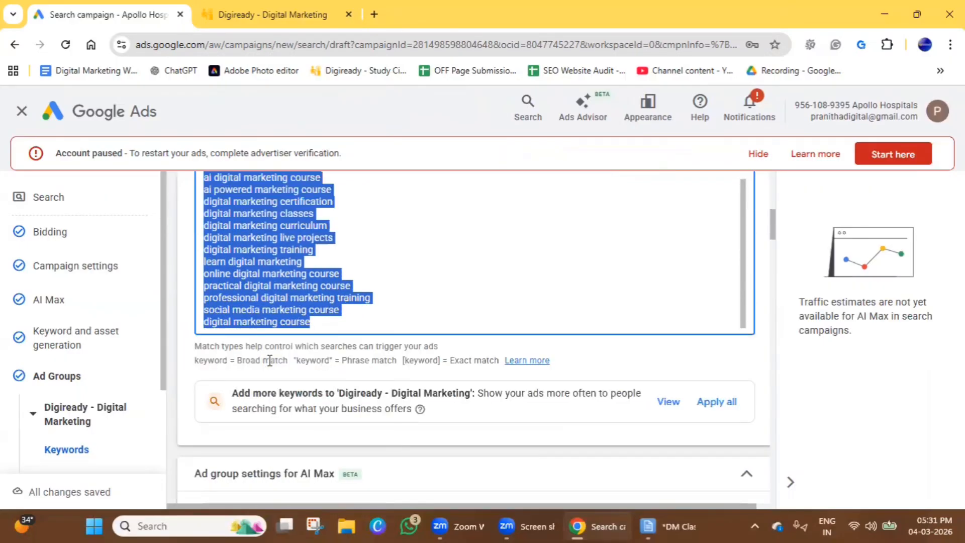
{"action": "left_click_drag", "start_coordinate": [296, 360], "coordinate": [335, 360]}
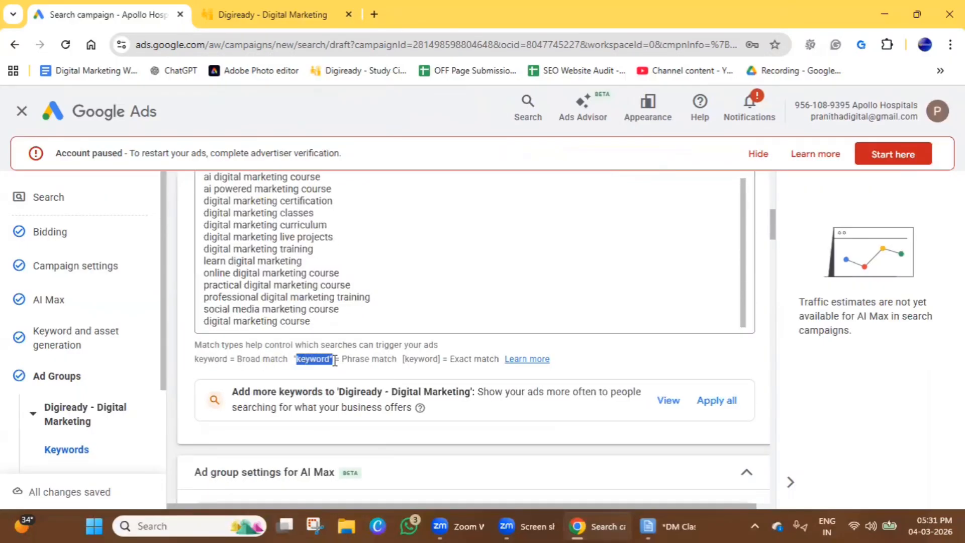
{"action": "left_click", "coordinate": [407, 361]}
{"action": "scroll", "coordinate": [312, 372], "scroll_direction": "up", "scroll_amount": 2}
Replace all the generated keywords with the phrase-match keyword "Digital Marketing training in hyderabad"
{"action": "triple_click", "coordinate": [278, 330]}
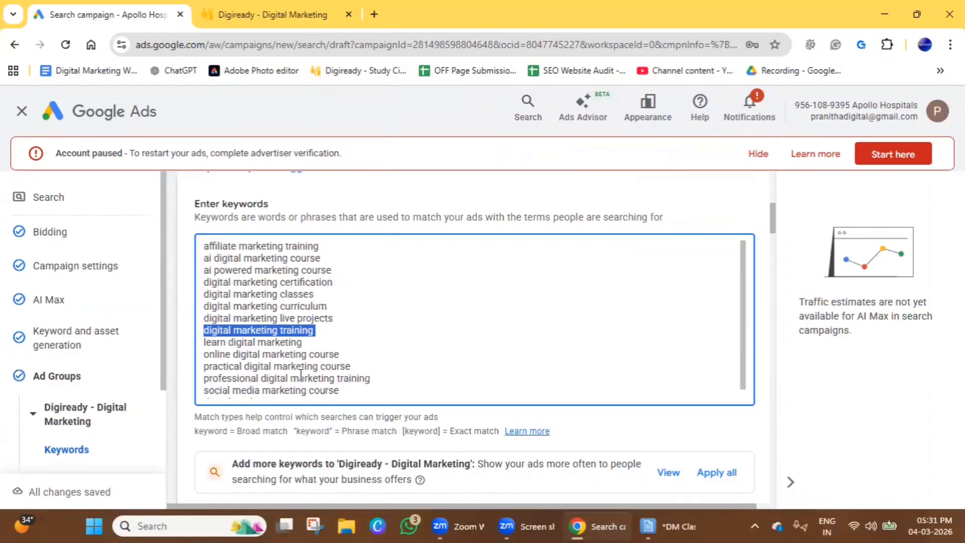
{"action": "key", "text": "ctrl+a"}
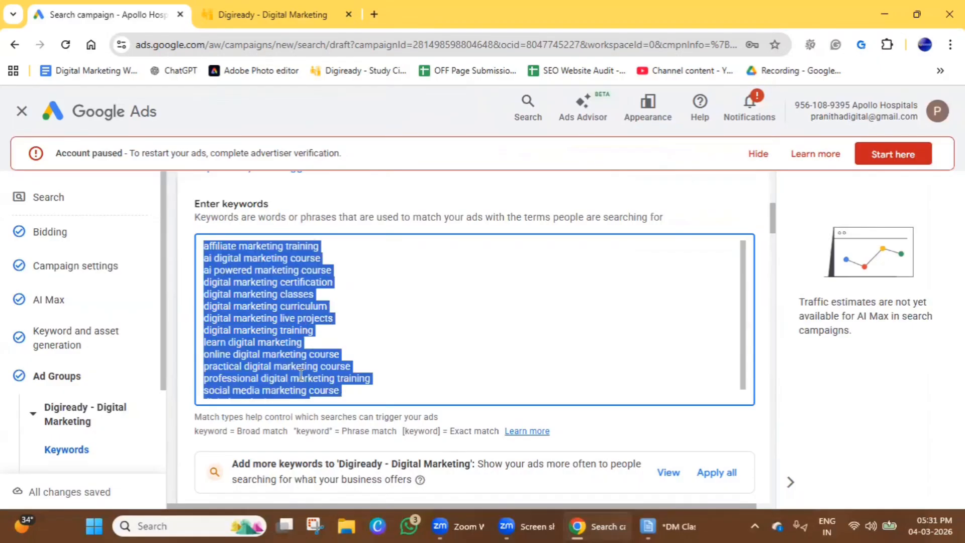
{"action": "key", "text": "BackSpace"}
{"action": "type", "text": "\"D"}
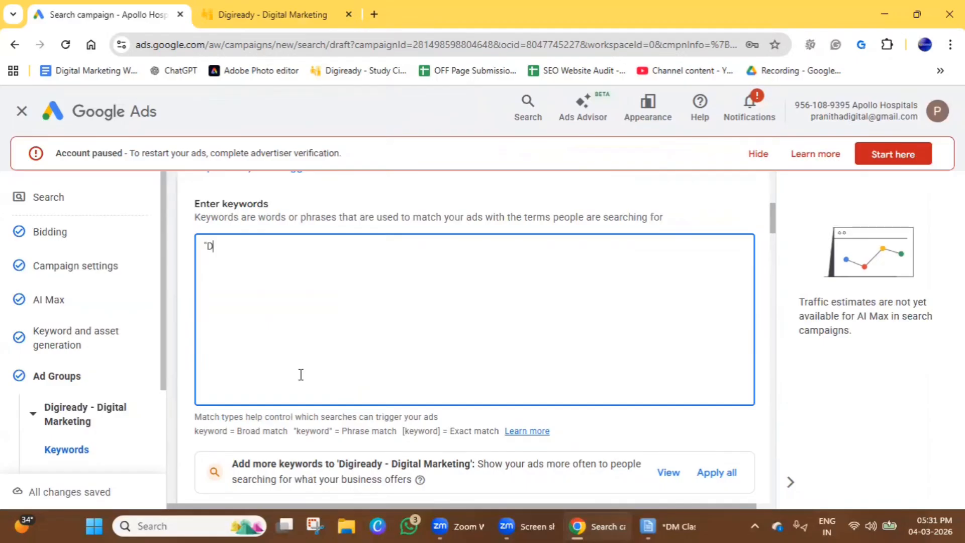
{"action": "type", "text": "igital Marketing tra"}
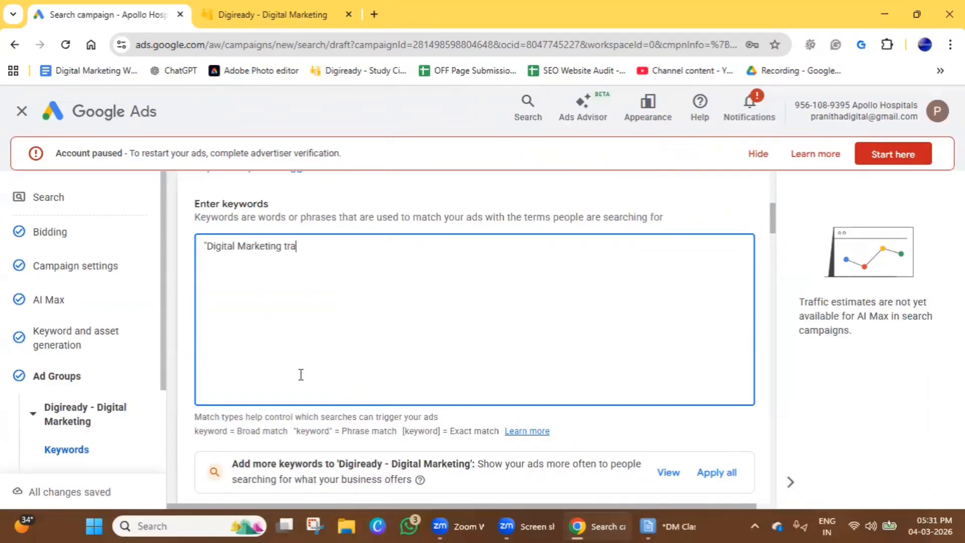
{"action": "type", "text": "ining in hyderabad"}
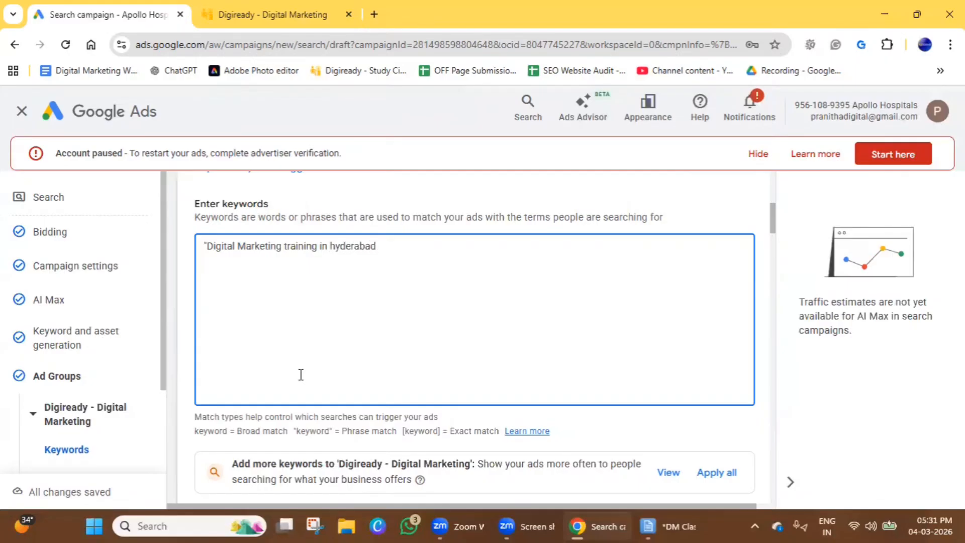
{"action": "type", "text": "\""}
Add a second phrase-match keyword, "learn digital marketing in hyderabad", on its own line
{"action": "key", "text": "Return"}
{"action": "type", "text": "\""}
{"action": "key", "text": "BackSpace"}
{"action": "type", "text": "\"learn digital mar"}
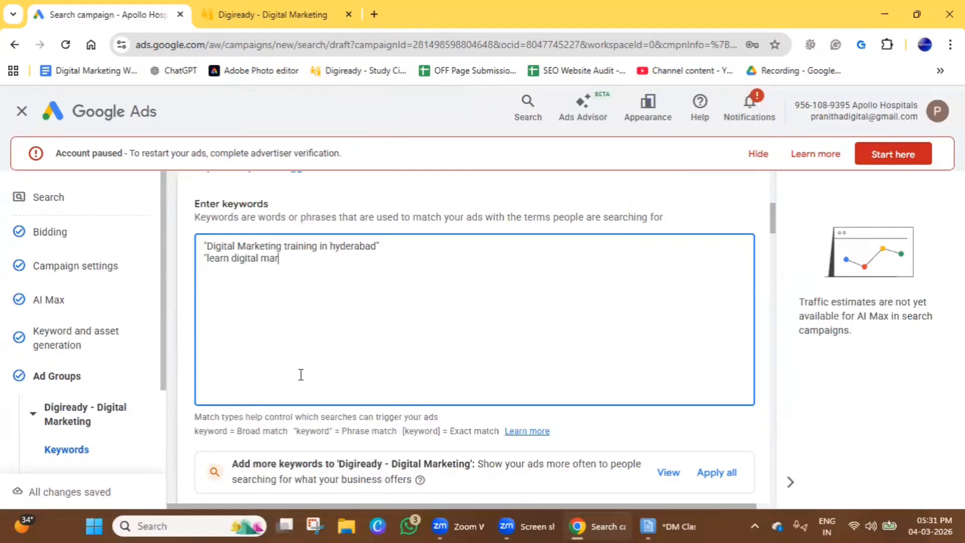
{"action": "type", "text": "keting in hyderabad"}
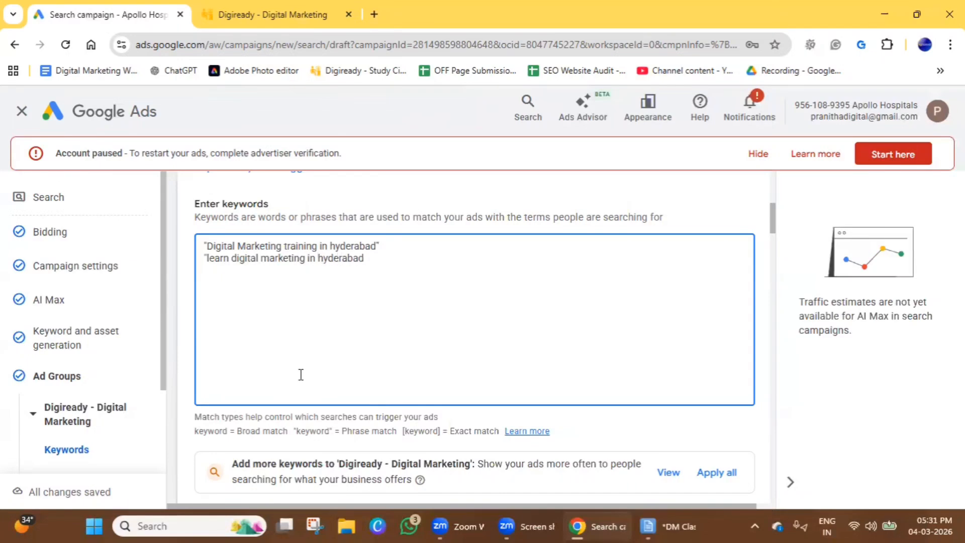
Close the second phrase-match keyword's quotation mark and add the keyword "best digital marketing training institute in hyderabad" in quotes below it
{"action": "type", "text": "\""}
{"action": "key", "text": "Return"}
{"action": "type", "text": "\"best digital marketi"}
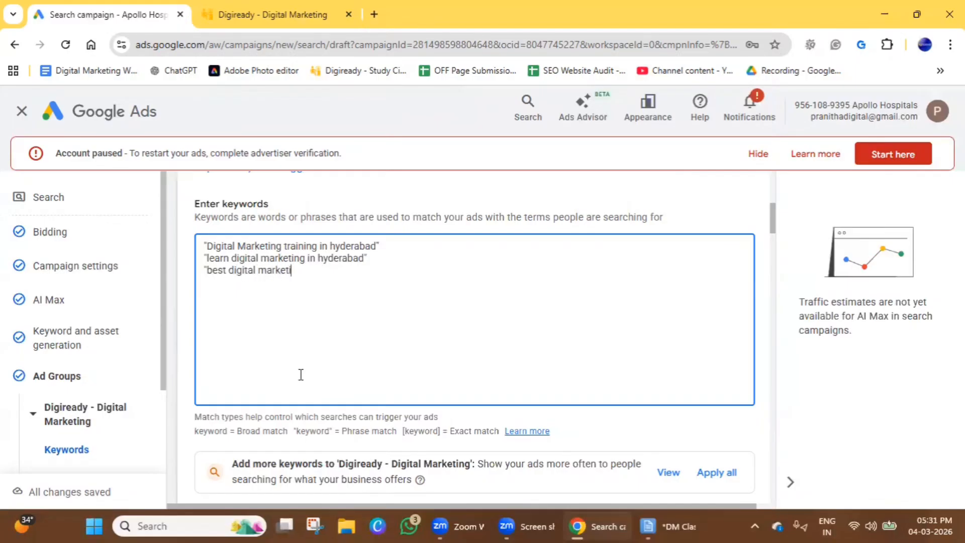
{"action": "type", "text": "ng training instit"}
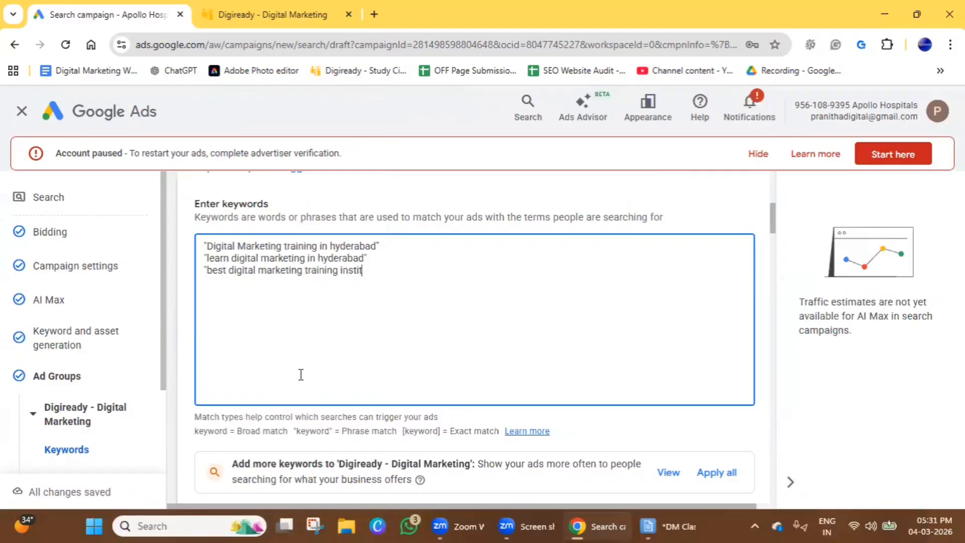
{"action": "type", "text": "ute in hyderabad"}
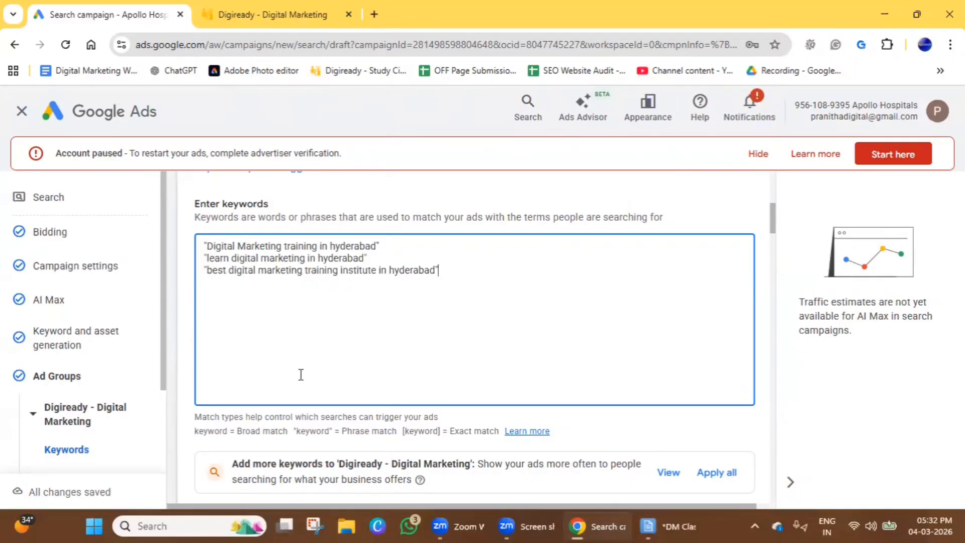
{"action": "type", "text": "\""}
Add the phrase-match keyword "Digital marketing Coaching in hyderabad" on a new line of the ad group's keyword list
{"action": "key", "text": "Return"}
{"action": "type", "text": "\"Digital marketing C"}
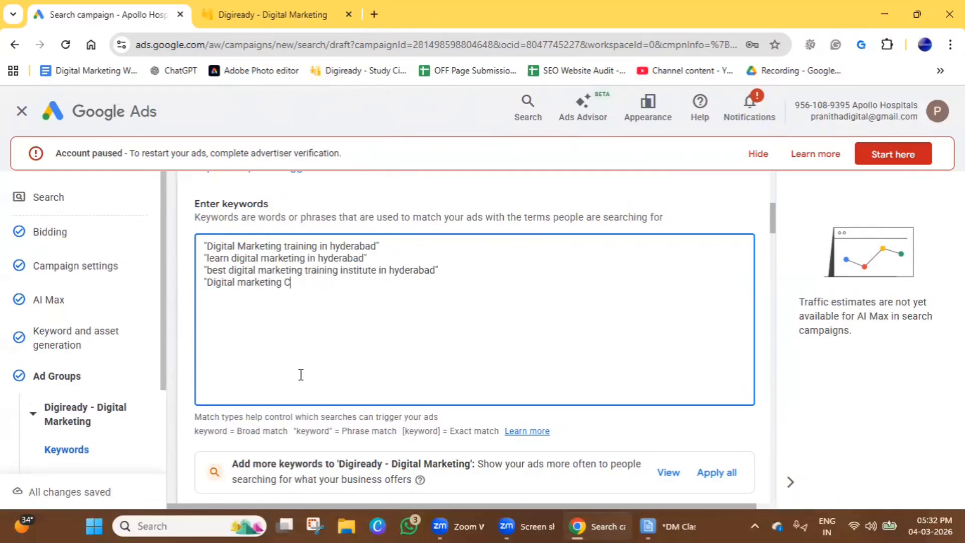
{"action": "type", "text": "oaching in hyderab"}
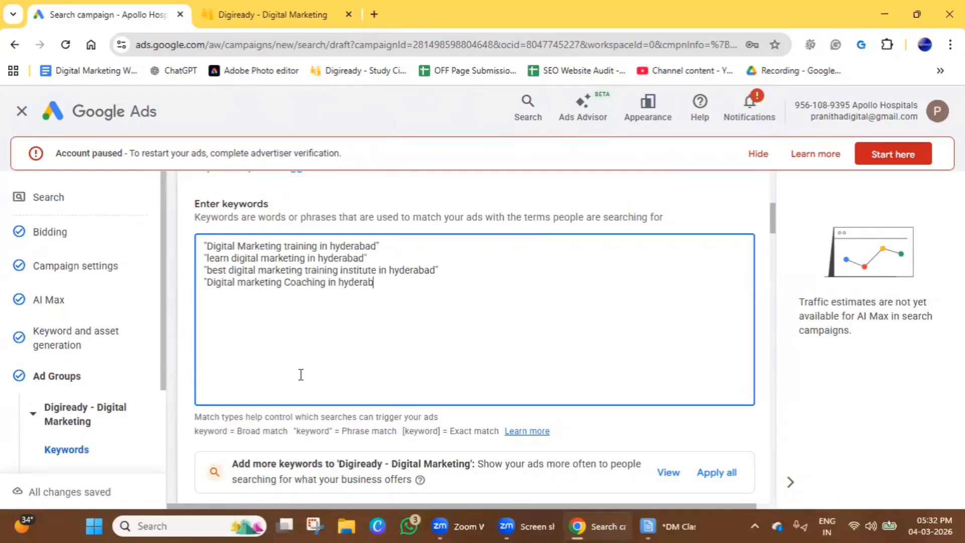
{"action": "type", "text": "ad"}
{"action": "type", "text": "\""}
Add the phrase-match keyword "AI powered digital marketing training in hyderabad" on a new line of the keyword list
{"action": "key", "text": "Return"}
{"action": "type", "text": "\"AI powered digit"}
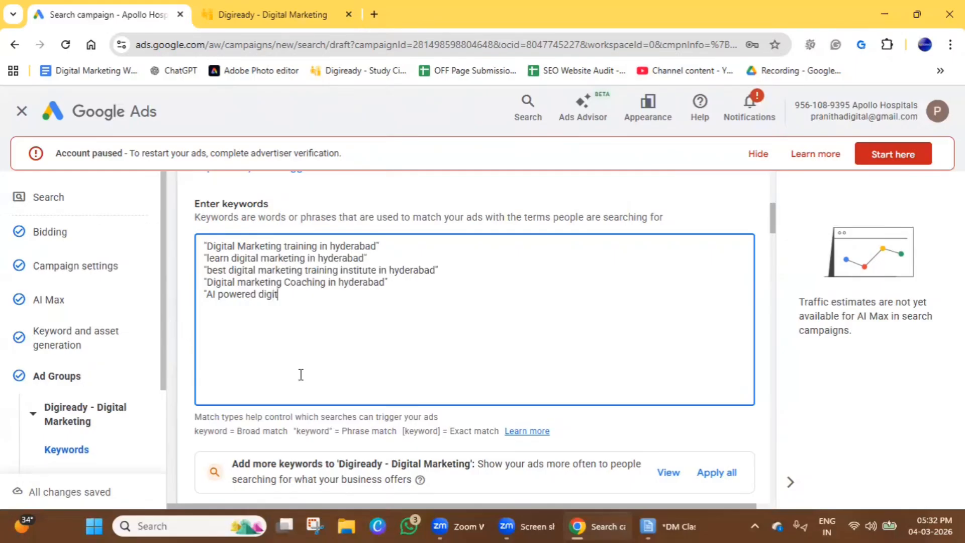
{"action": "type", "text": "al marketing training "}
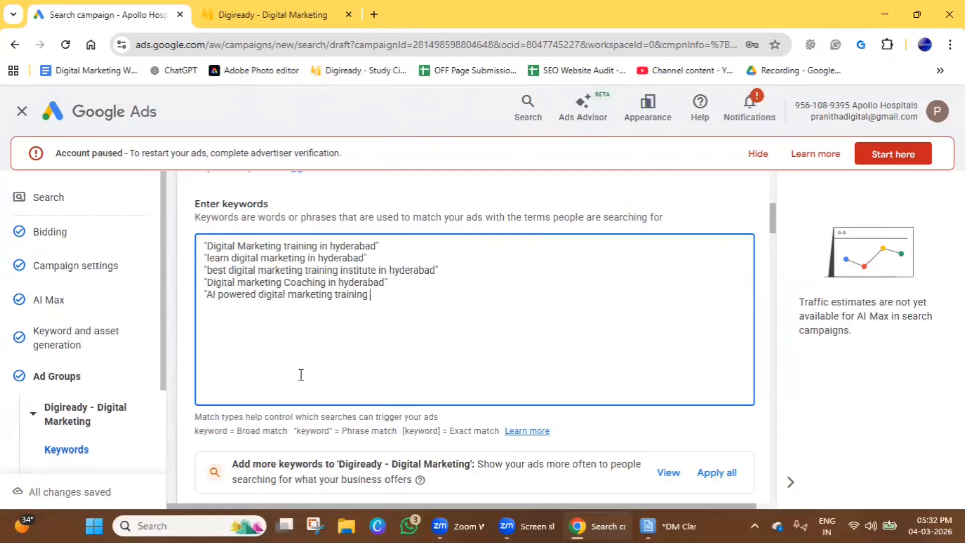
{"action": "type", "text": "in hyderabad\""}
Expand and review Search term matching, Brand inclusions and Locations of interest in the ad group settings for AI Max
{"action": "scroll", "coordinate": [414, 360], "scroll_direction": "down", "scroll_amount": 9}
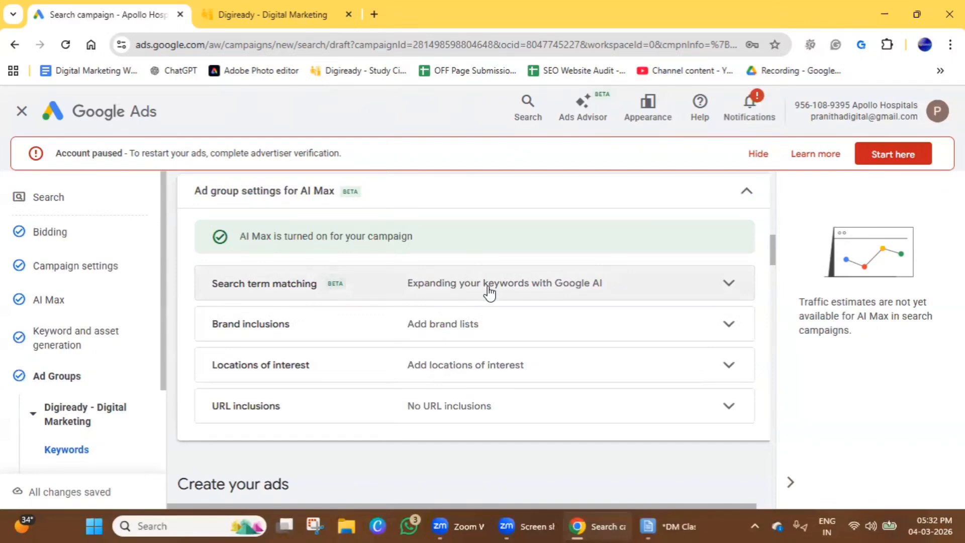
{"action": "left_click", "coordinate": [726, 294]}
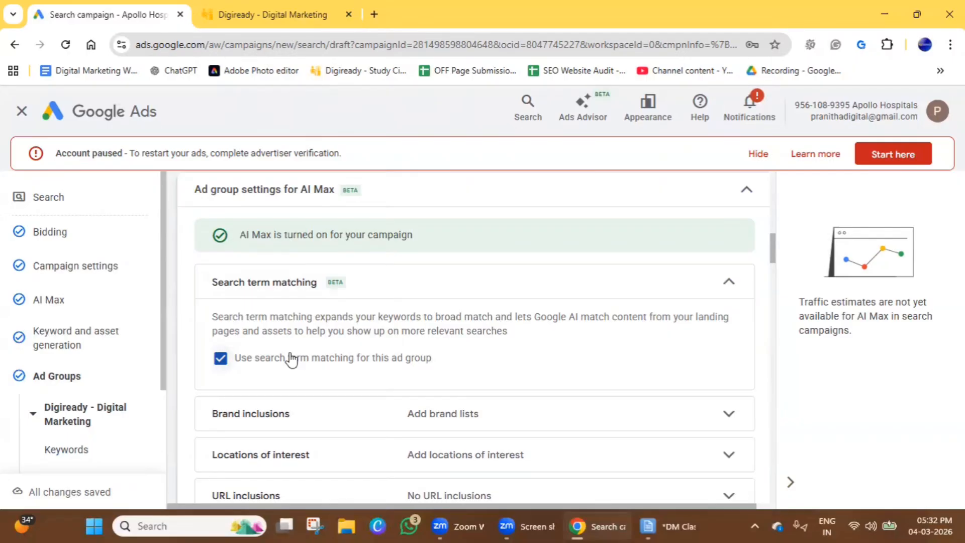
{"action": "scroll", "coordinate": [303, 371], "scroll_direction": "down", "scroll_amount": 1}
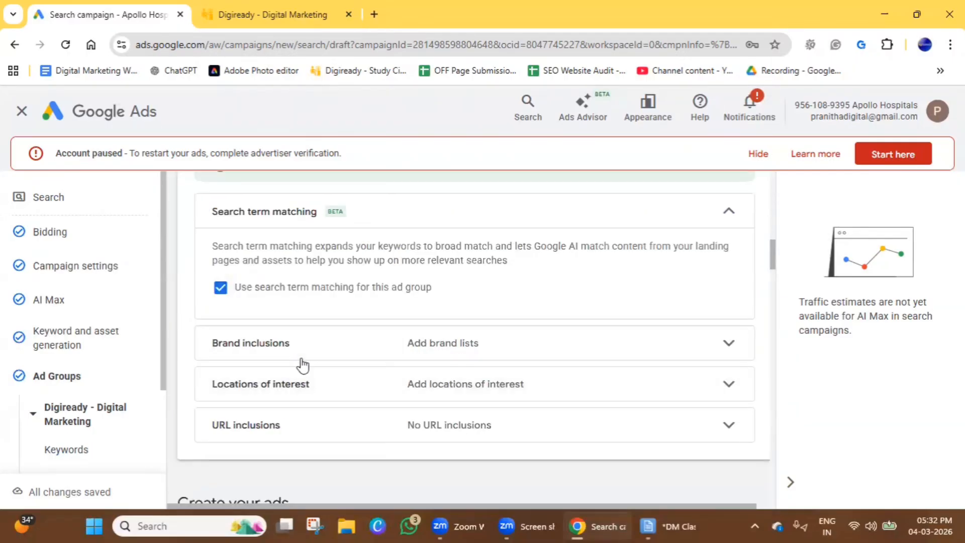
{"action": "left_click", "coordinate": [314, 356]}
{"action": "scroll", "coordinate": [316, 361], "scroll_direction": "down", "scroll_amount": 1}
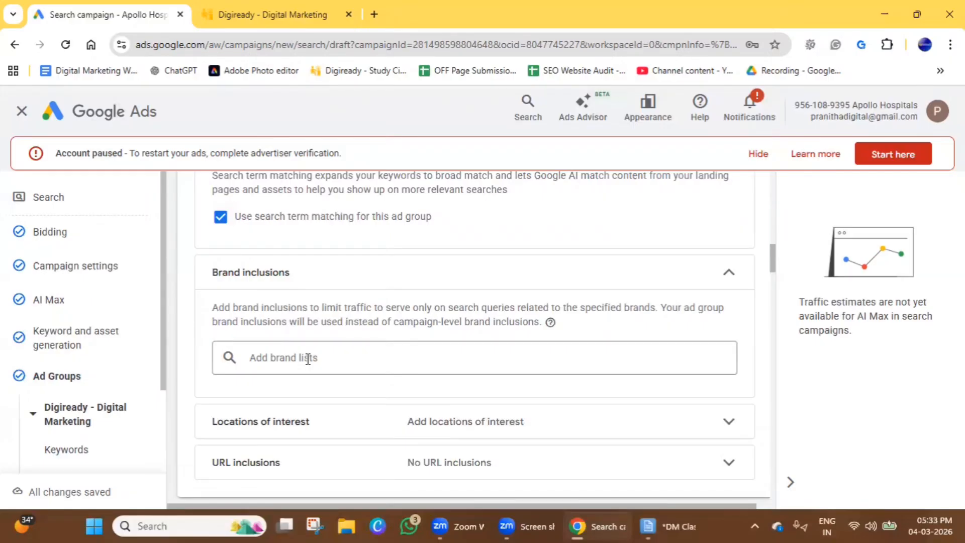
{"action": "scroll", "coordinate": [308, 358], "scroll_direction": "down", "scroll_amount": 1}
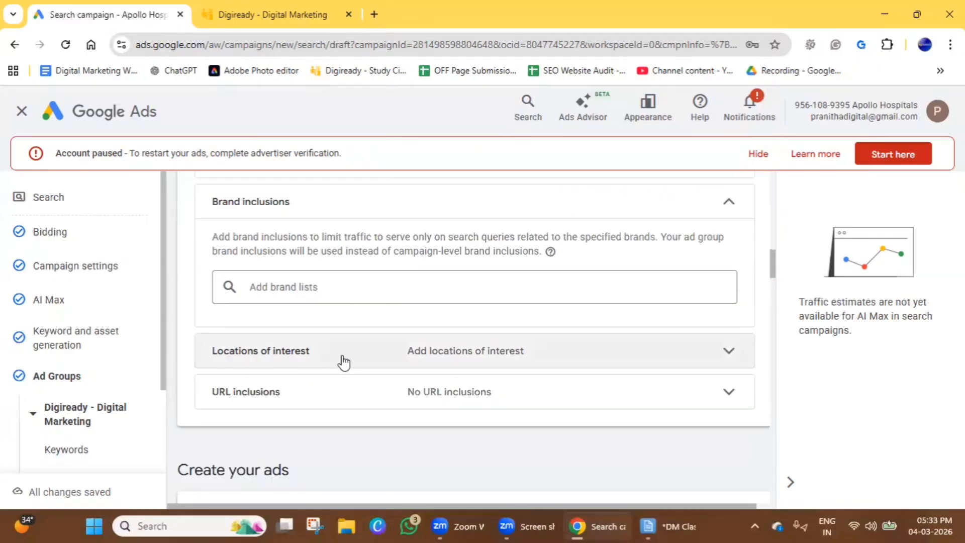
{"action": "left_click", "coordinate": [334, 358]}
{"action": "scroll", "coordinate": [363, 357], "scroll_direction": "down", "scroll_amount": 2}
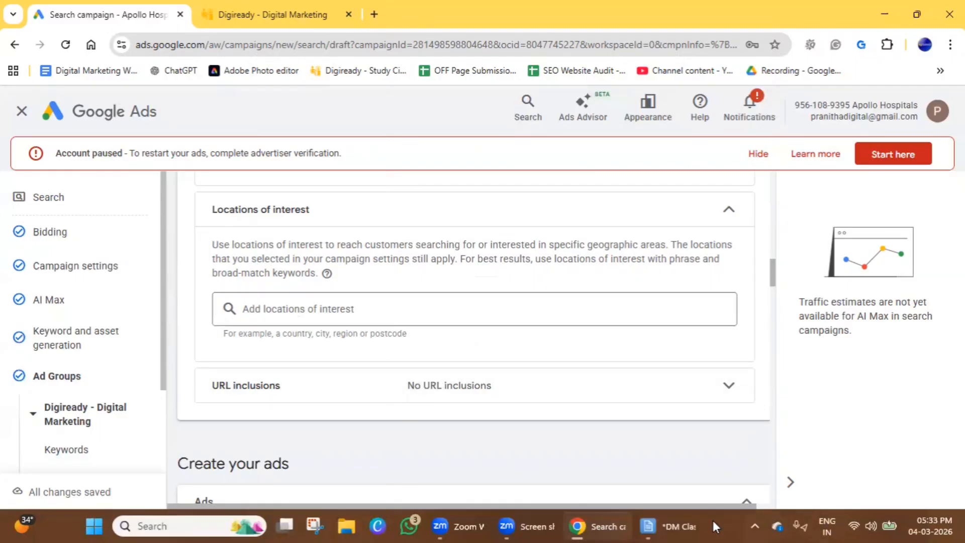
Switch to the DM Classes.txt notes and add the line "In hyd - digital marketing training" below the bid examples
{"action": "left_click", "coordinate": [658, 526]}
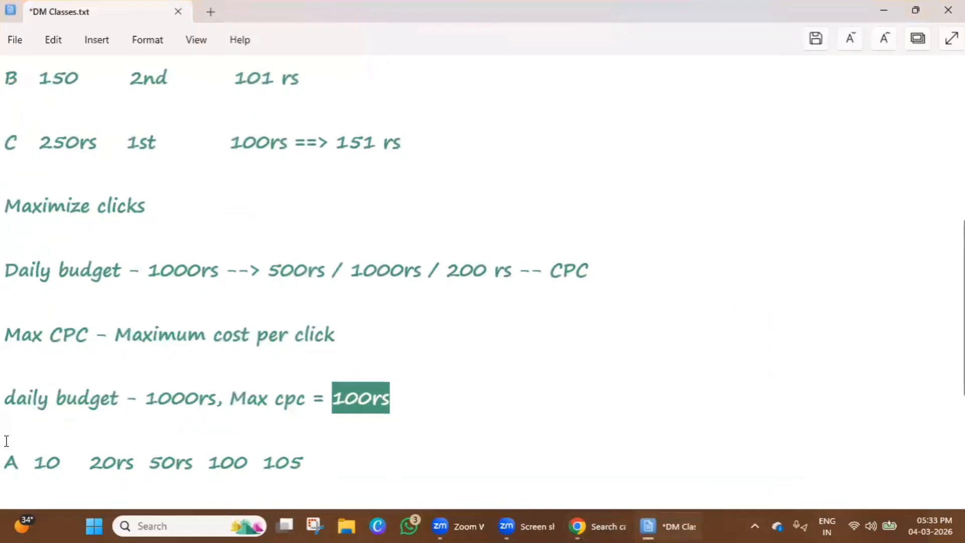
{"action": "scroll", "coordinate": [4, 439], "scroll_direction": "down", "scroll_amount": 3}
{"action": "left_click", "coordinate": [47, 350]}
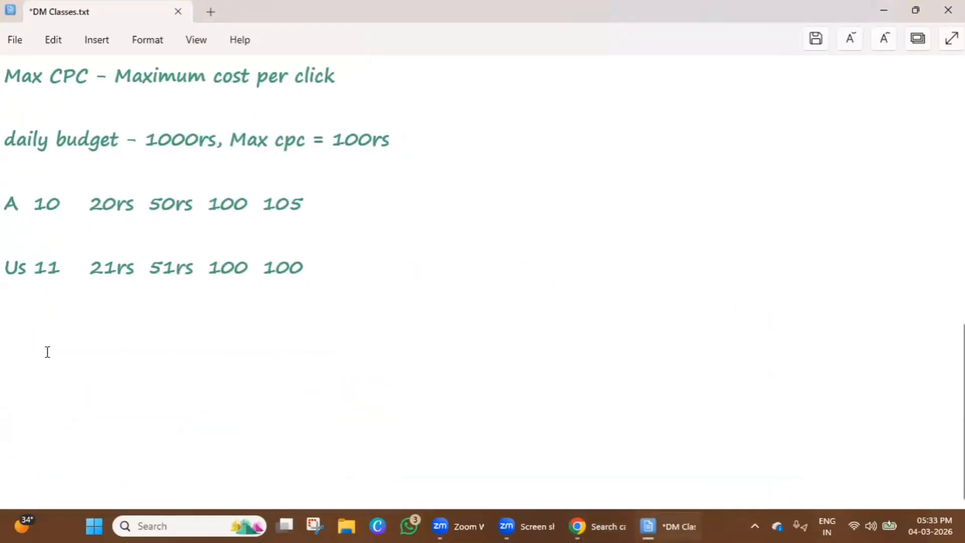
{"action": "type", "text": "In hyd - digitalm"}
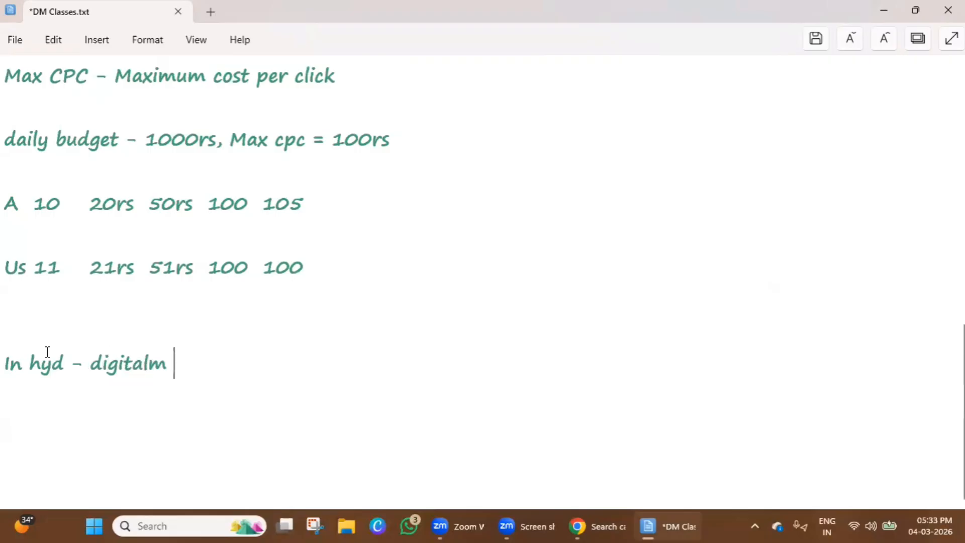
{"action": "key", "text": "BackSpace"}
{"action": "key", "text": "BackSpace"}
{"action": "type", "text": "mar"}
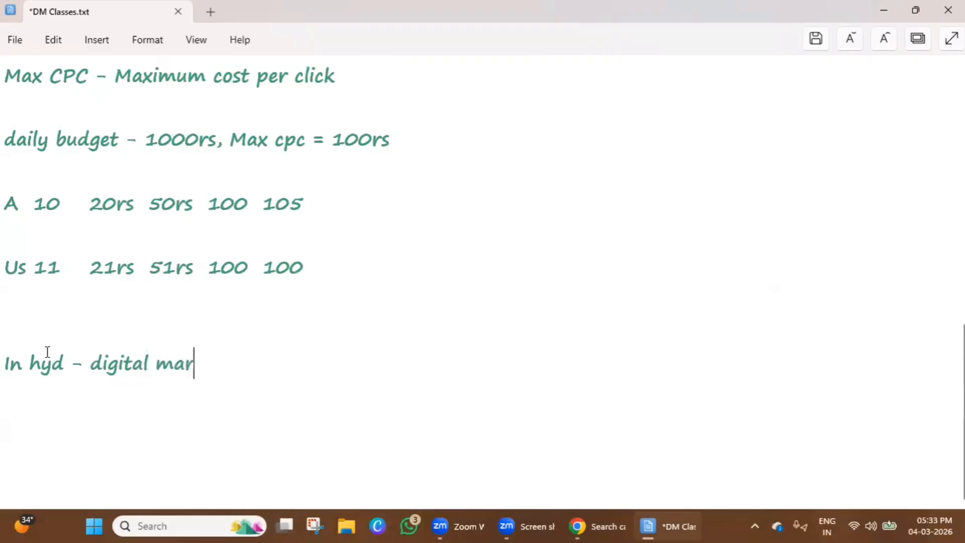
{"action": "type", "text": "keting trai"}
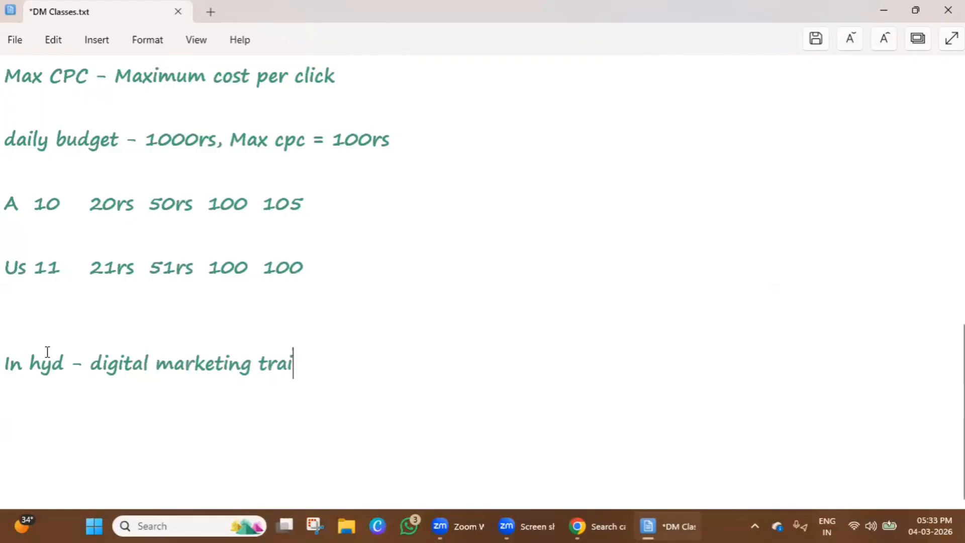
{"action": "type", "text": "nign"}
{"action": "key", "text": "BackSpace"}
{"action": "key", "text": "BackSpace"}
{"action": "type", "text": "ning"}
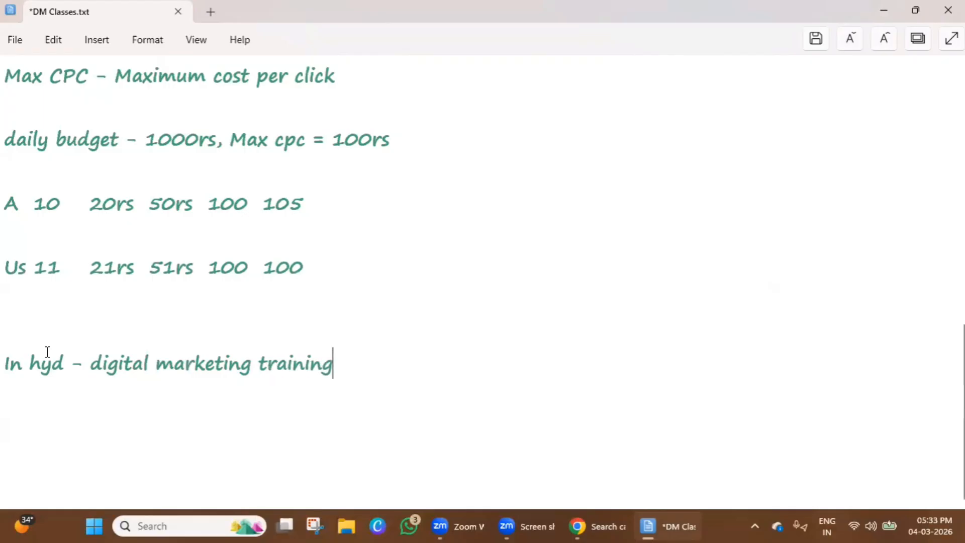
Highlight "digital marketing" in the Hyderabad example, and add the line "In delhi - digital marketing training in hyderabad" beneath it
{"action": "double_click", "coordinate": [203, 364]}
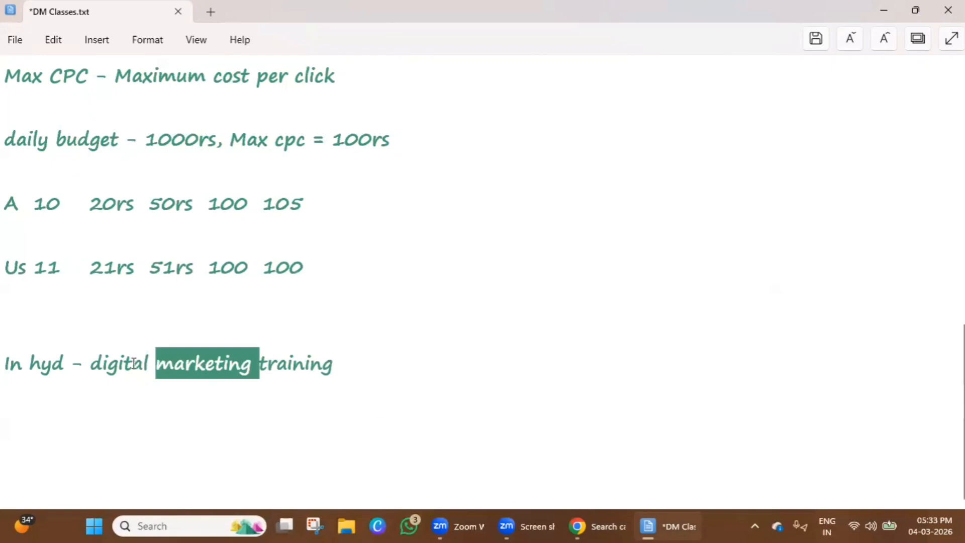
{"action": "left_click", "coordinate": [93, 364], "text": "shift"}
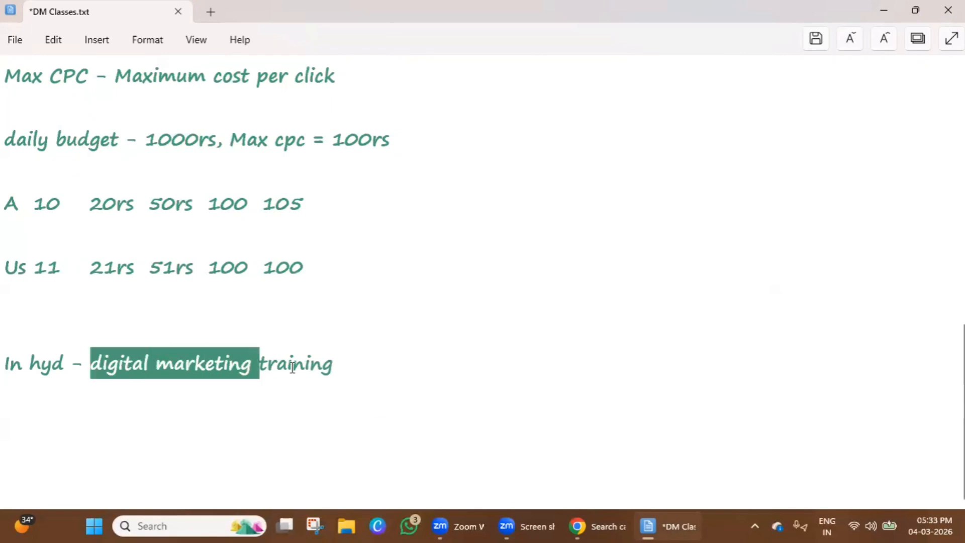
{"action": "left_click", "coordinate": [347, 361]}
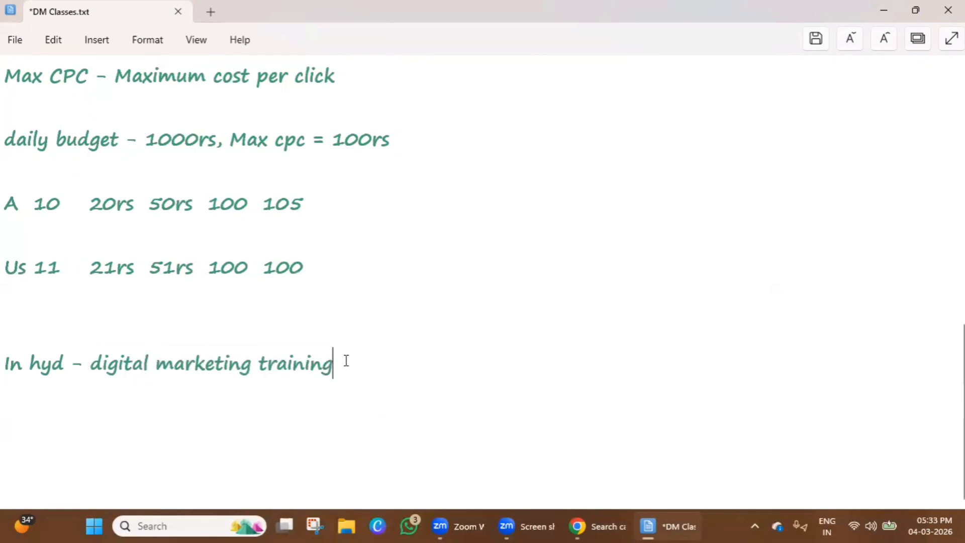
{"action": "key", "text": "Return"}
{"action": "type", "text": "In delhi -"}
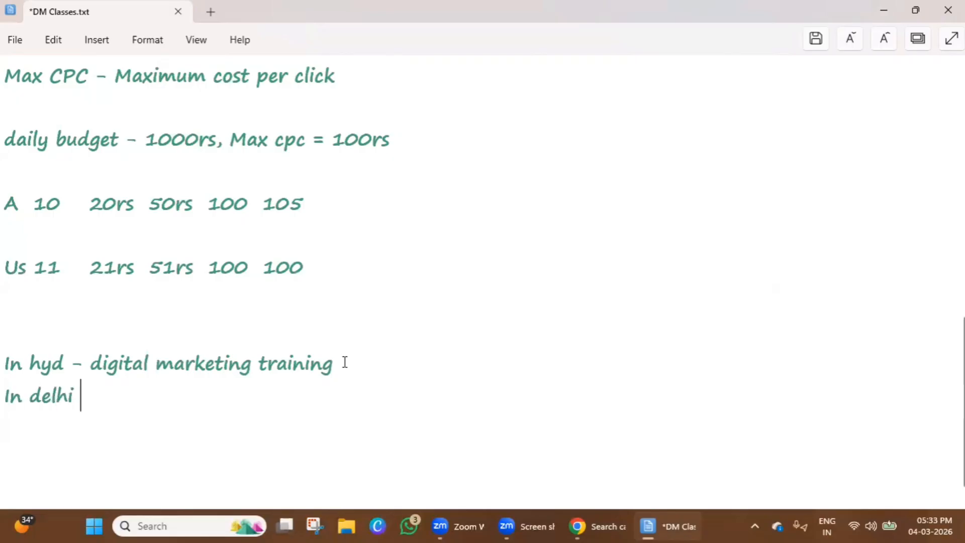
{"action": "type", "text": "digital marketing training"}
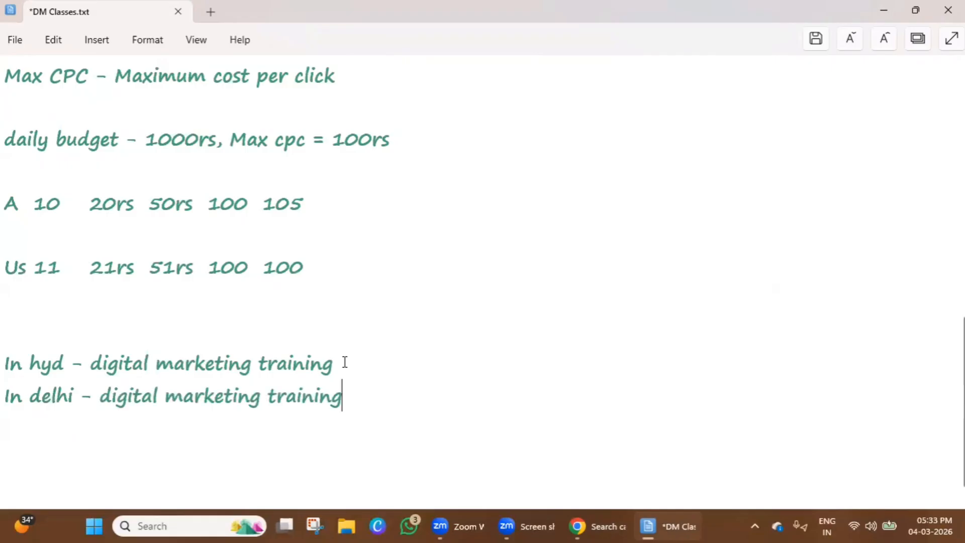
{"action": "type", "text": "in hyderabad"}
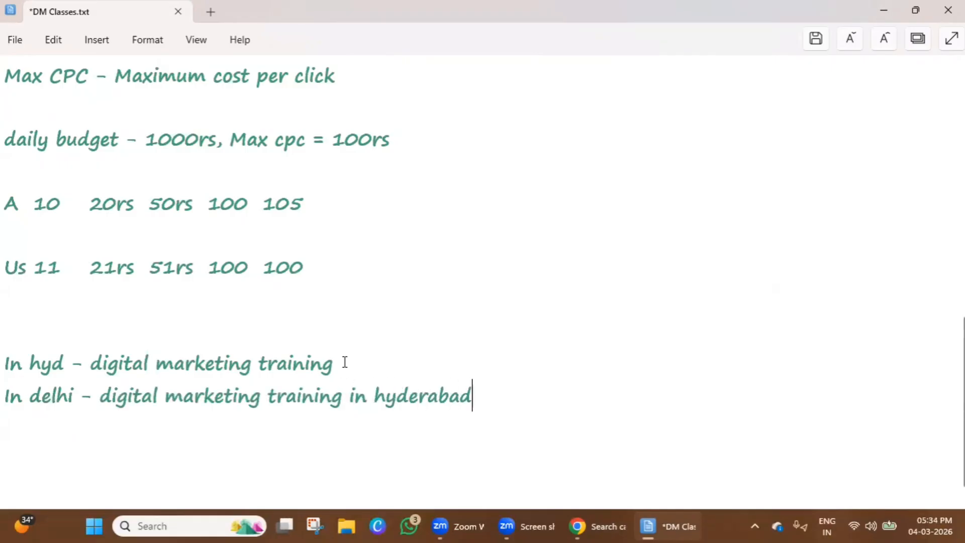
Highlight "delhi" and the phrase "in hyderabad" in the Delhi example line of the notes
{"action": "key", "text": "Return"}
{"action": "key", "text": "Return"}
{"action": "scroll", "coordinate": [156, 377], "scroll_direction": "down", "scroll_amount": 1}
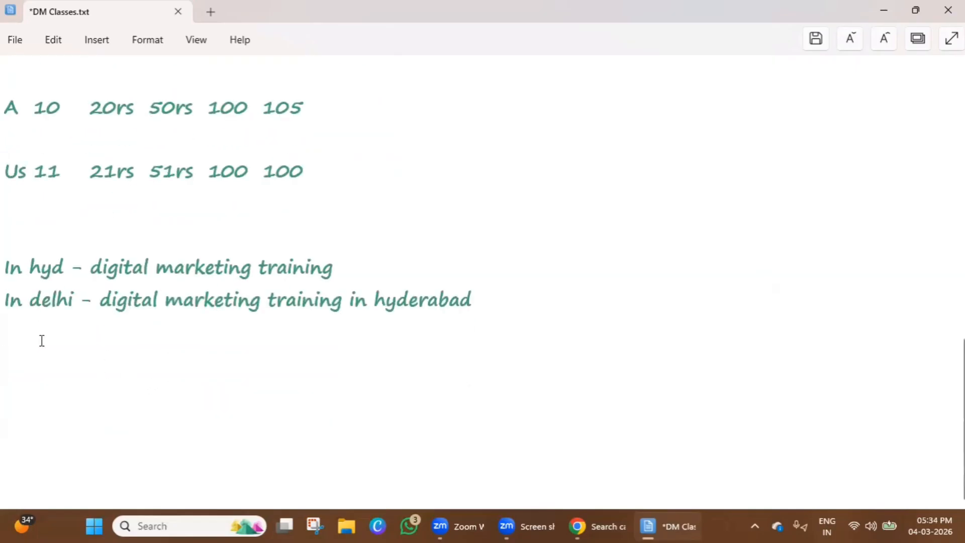
{"action": "left_click", "coordinate": [57, 299]}
{"action": "double_click", "coordinate": [57, 299]}
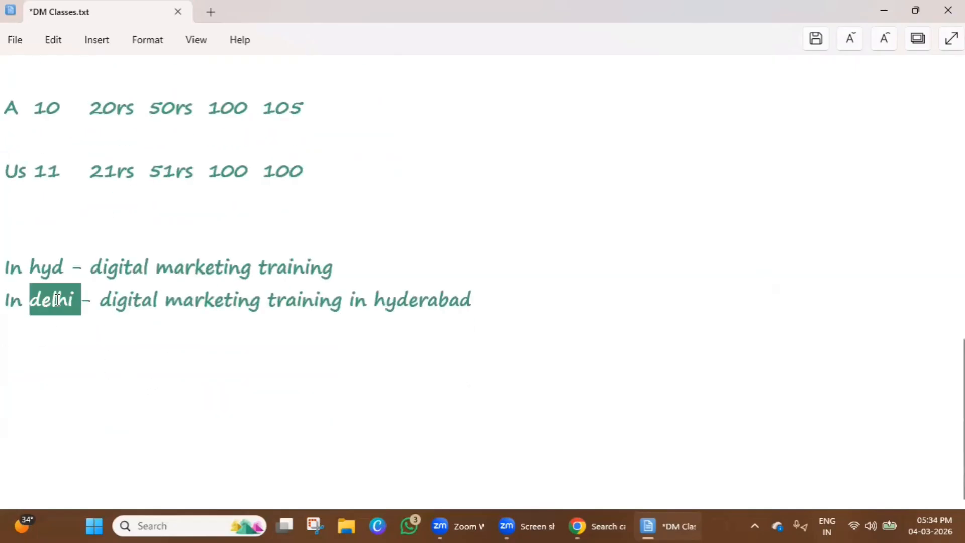
{"action": "left_click_drag", "start_coordinate": [350, 301], "coordinate": [554, 314]}
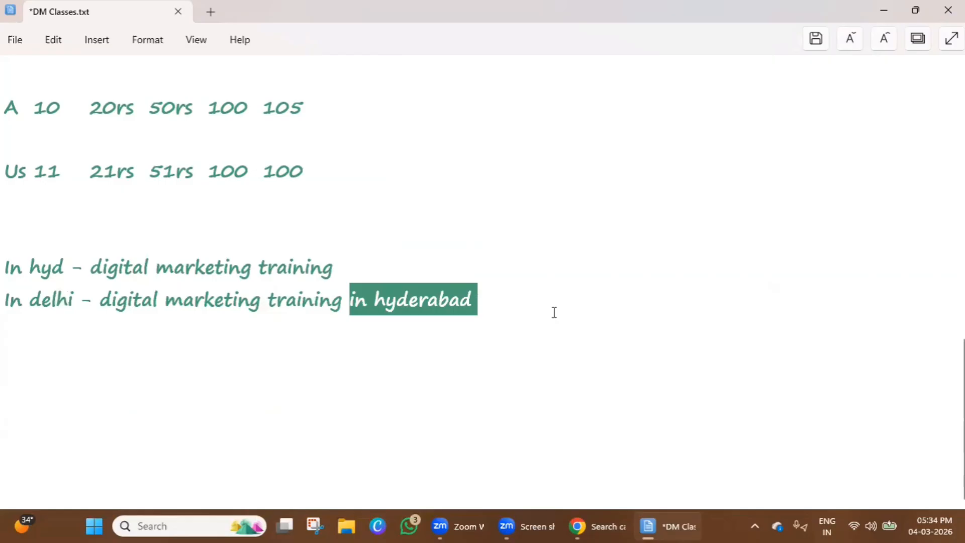
{"action": "left_click", "coordinate": [554, 312]}
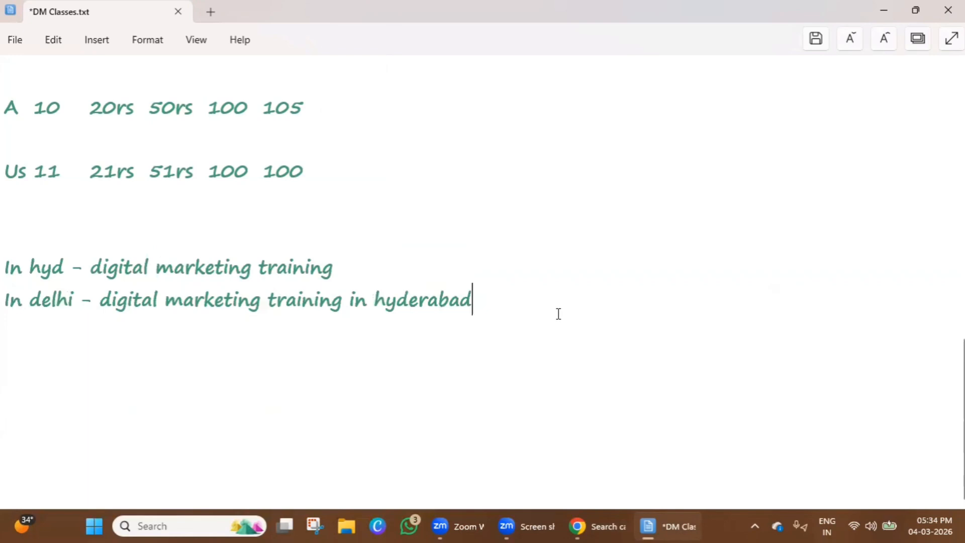
Add the line "In Mumai - best resorts in hyd or best places to visit in hyd" below the Delhi example
{"action": "key", "text": "Return"}
{"action": "key", "text": "Return"}
{"action": "type", "text": "In Mumai"}
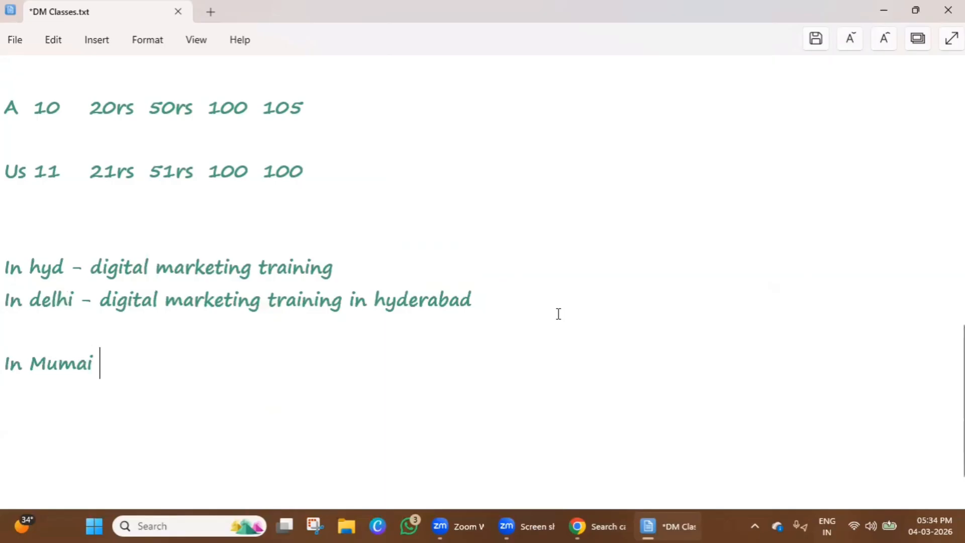
{"action": "type", "text": " -"}
{"action": "type", "text": "best r"}
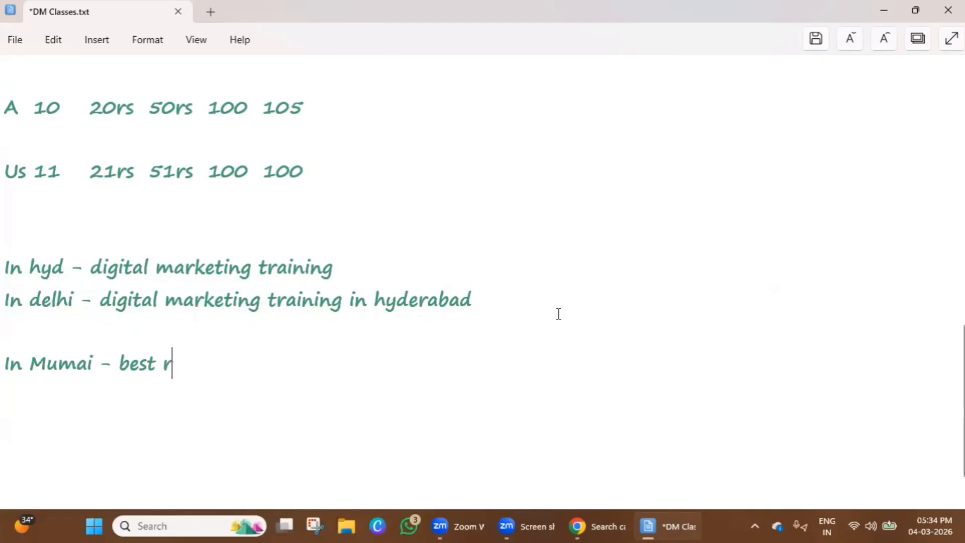
{"action": "type", "text": "esorts i"}
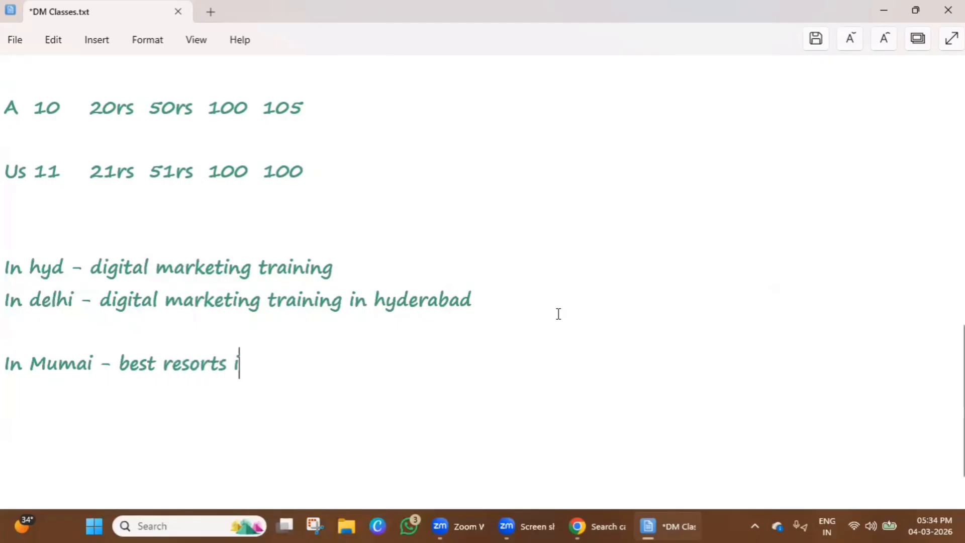
{"action": "type", "text": "n hyd or "}
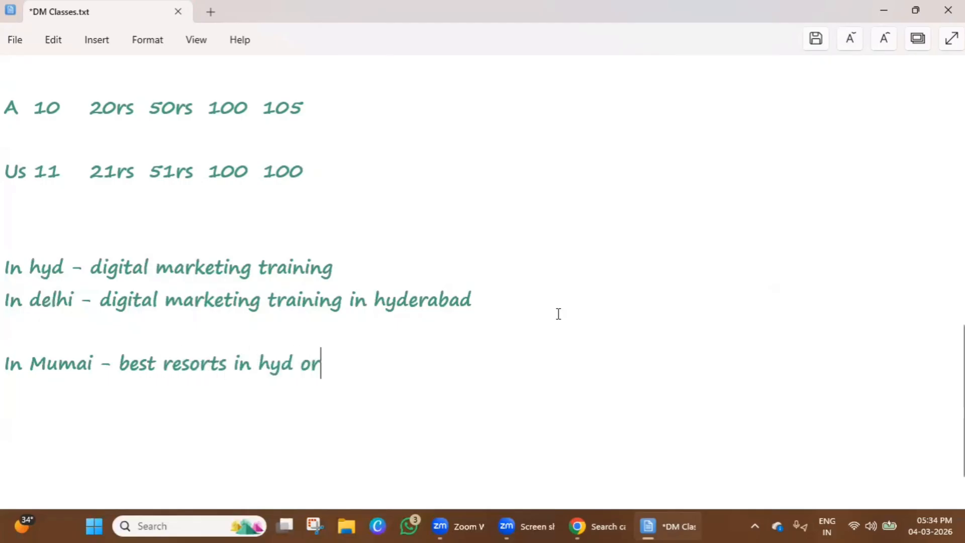
{"action": "type", "text": "best "}
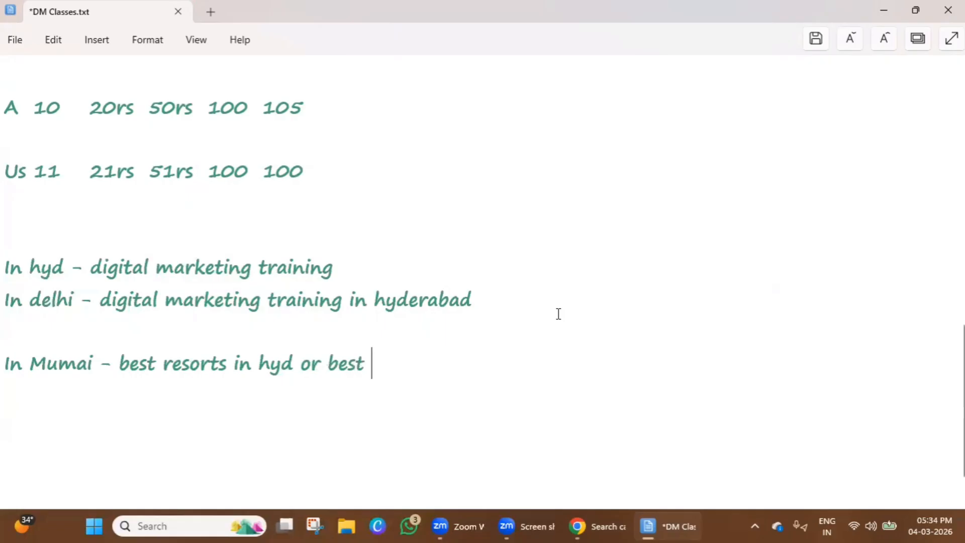
{"action": "type", "text": "places "}
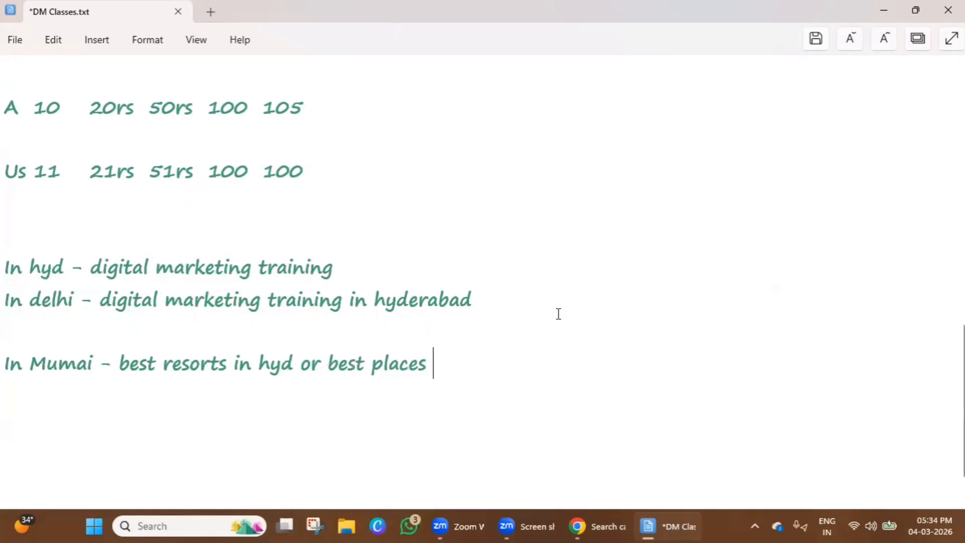
{"action": "type", "text": "to visi"}
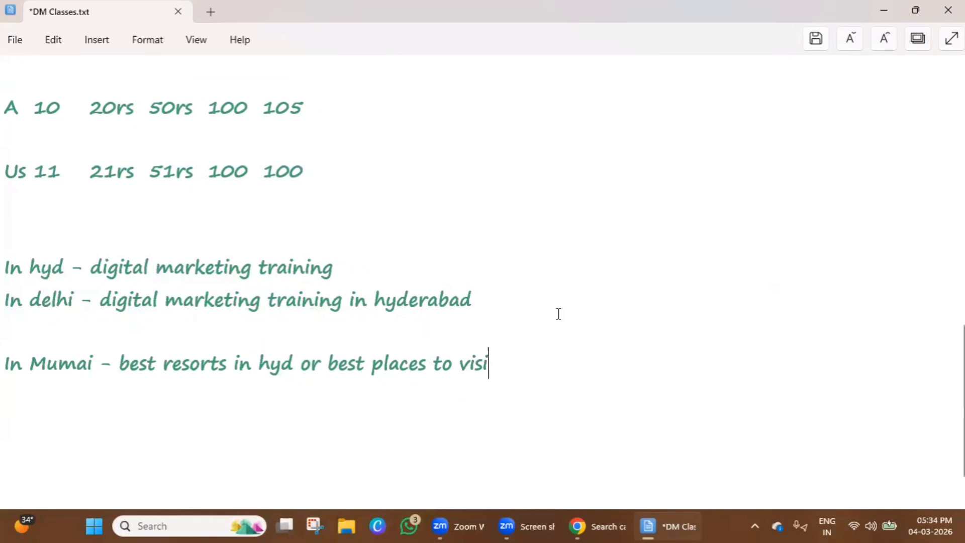
{"action": "type", "text": "t in hyd"}
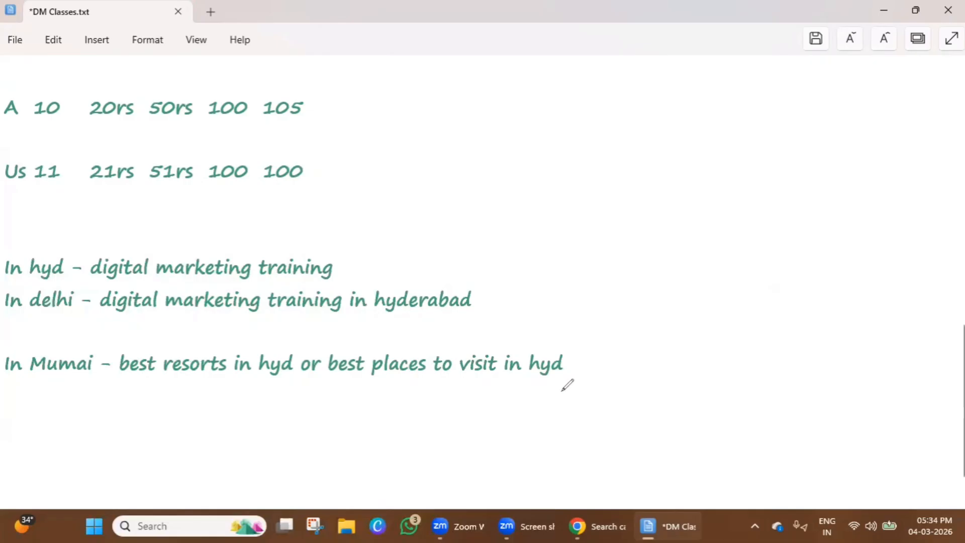
Mark a red cross beside the Mumbai example and circle the Delhi example's text, and erase the annotations
{"action": "left_click_drag", "start_coordinate": [587, 330], "coordinate": [626, 383]}
{"action": "left_click_drag", "start_coordinate": [617, 336], "coordinate": [562, 387]}
{"action": "mouse_move", "coordinate": [171, 294]}
{"action": "left_mouse_down"}
{"action": "mouse_move", "coordinate": [426, 309]}
{"action": "mouse_move", "coordinate": [387, 289]}
{"action": "left_mouse_up"}
{"action": "left_click_drag", "start_coordinate": [339, 284], "coordinate": [139, 305]}
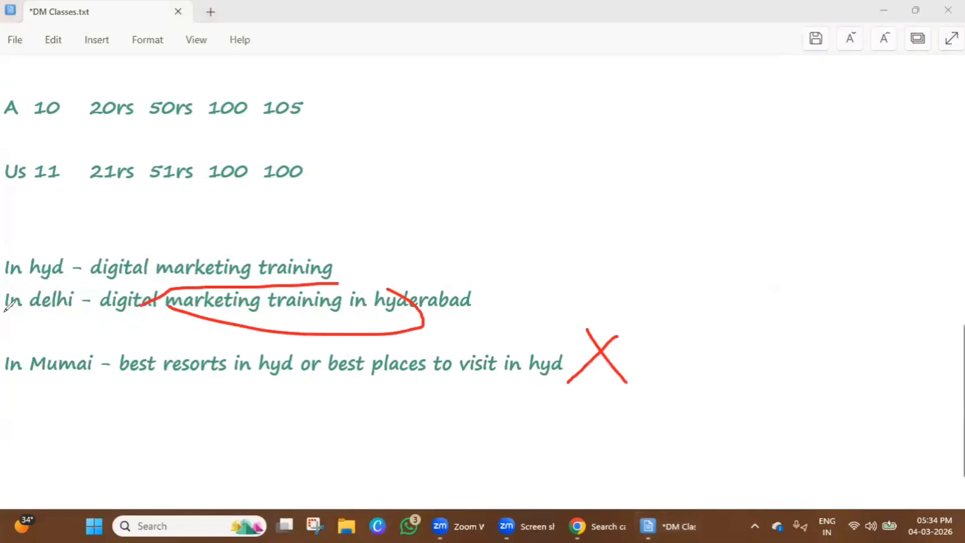
{"action": "key", "text": "e"}
{"action": "key", "text": "Escape"}
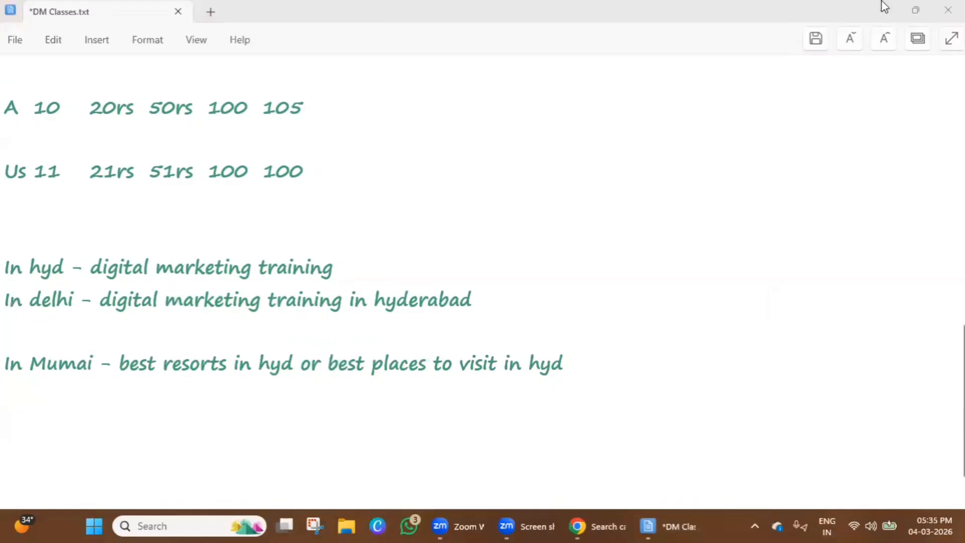
Show the empty locations of interest field in Google Ads, and highlight the whole Mumbai example line in the notes
{"action": "left_click", "coordinate": [883, 11]}
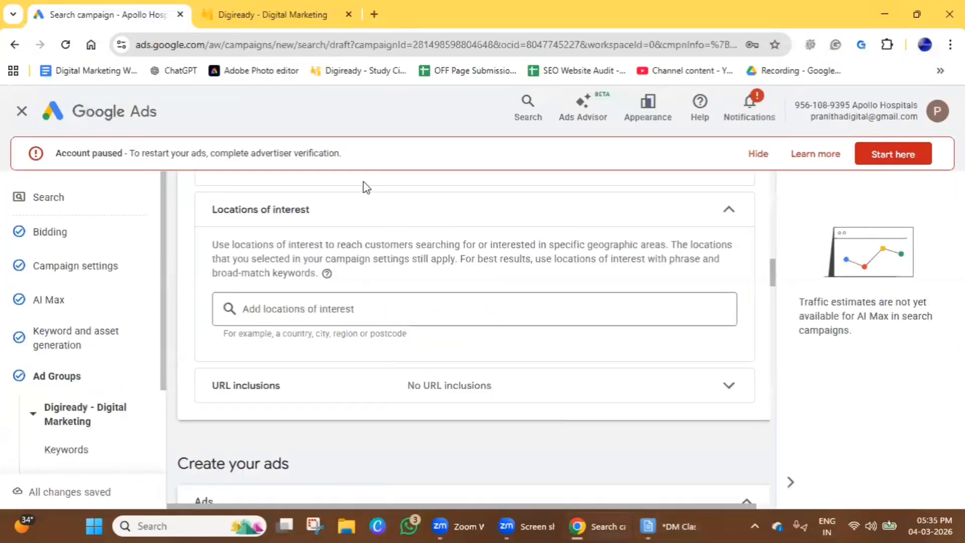
{"action": "left_click", "coordinate": [327, 307]}
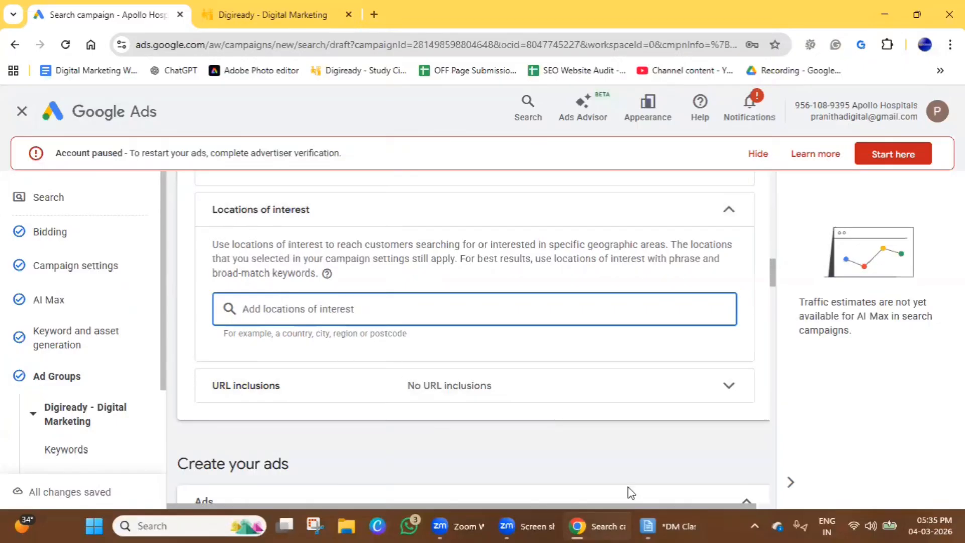
{"action": "left_click", "coordinate": [648, 525]}
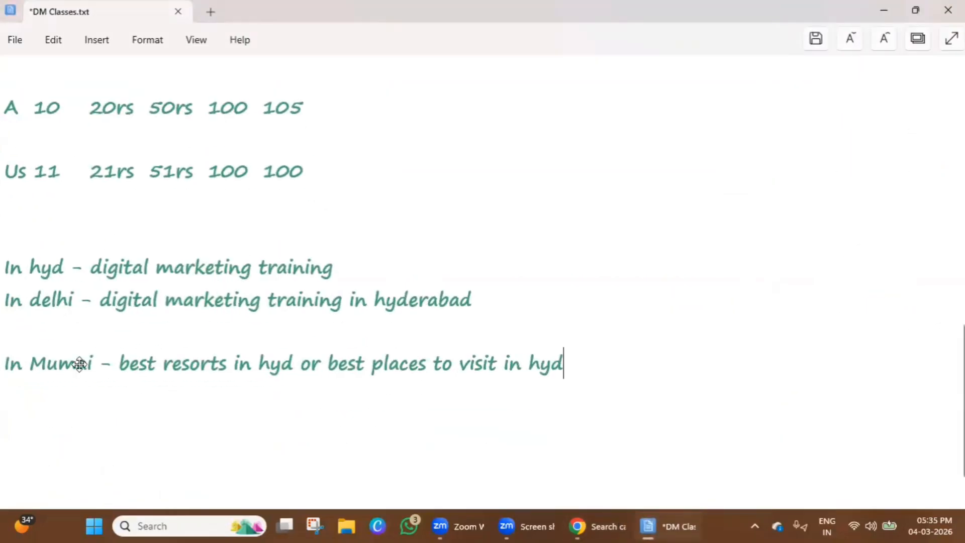
{"action": "left_click_drag", "start_coordinate": [79, 363], "coordinate": [591, 350]}
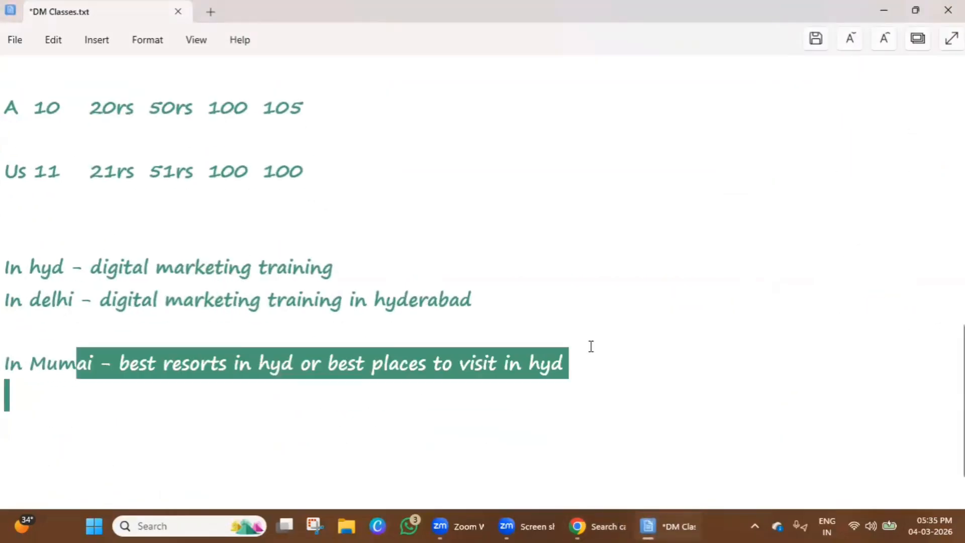
{"action": "triple_click", "coordinate": [305, 362]}
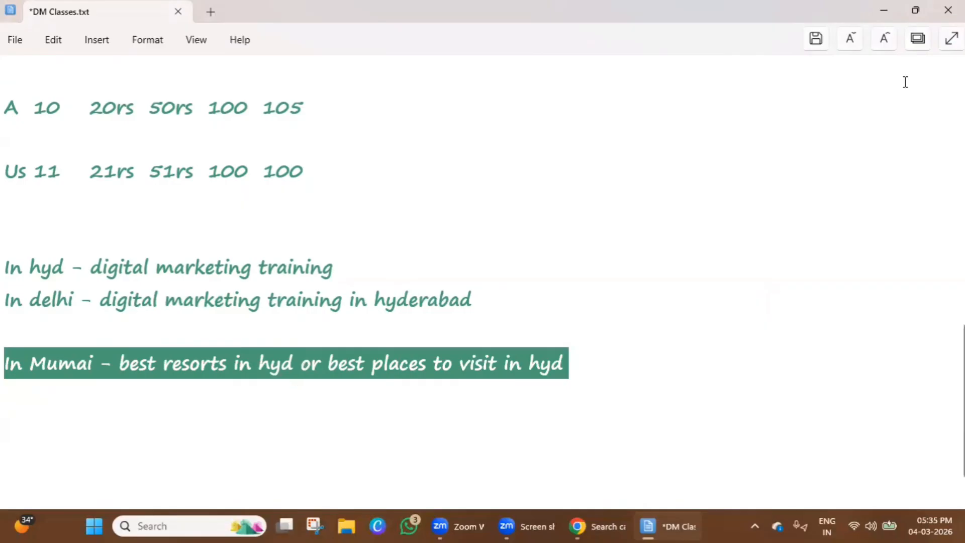
Switch back to Google Ads and expand the ad group's URL inclusions settings
{"action": "key", "text": "alt+Tab"}
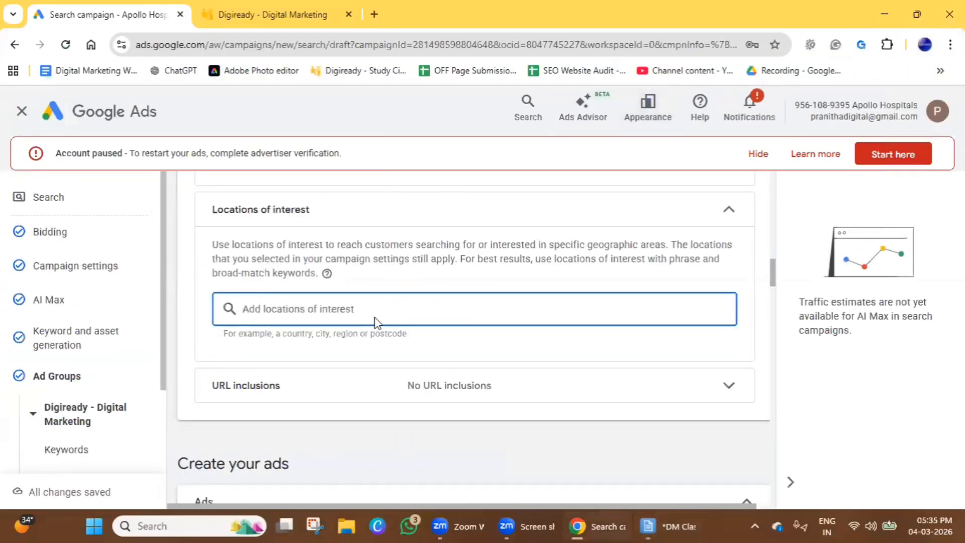
{"action": "scroll", "coordinate": [375, 323], "scroll_direction": "down", "scroll_amount": 1}
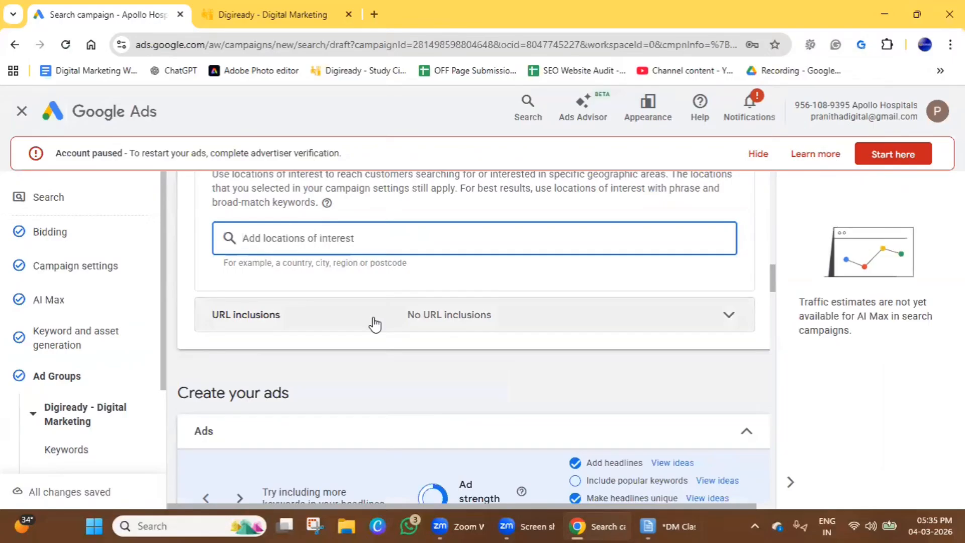
{"action": "left_click", "coordinate": [374, 325]}
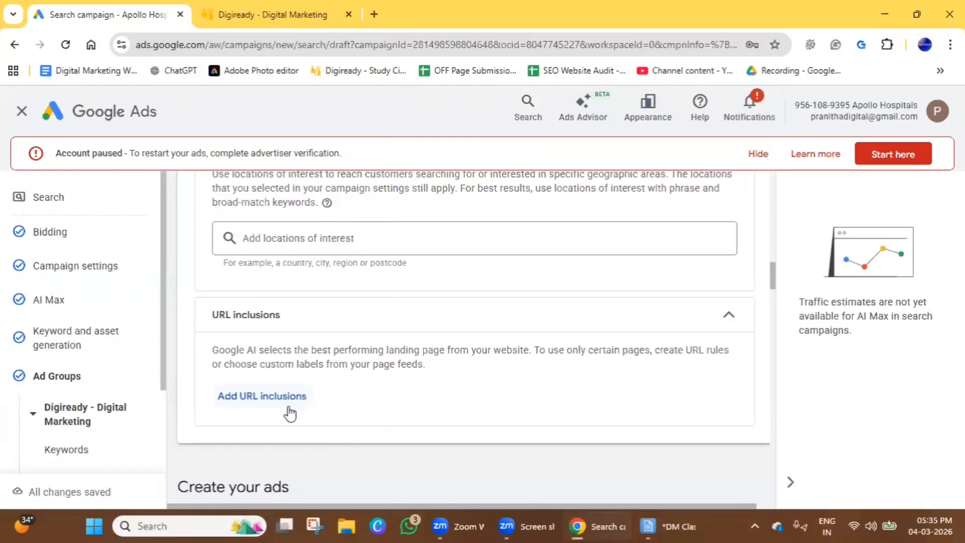
Search Google for "fertility center hyderabad" in a new tab and look at the sponsored results
{"action": "left_click", "coordinate": [372, 15]}
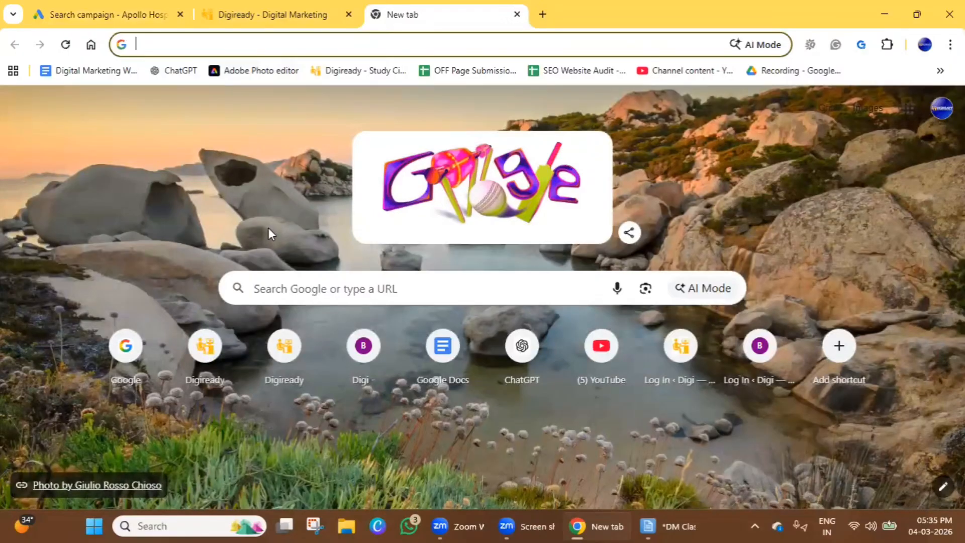
{"action": "left_click", "coordinate": [298, 288]}
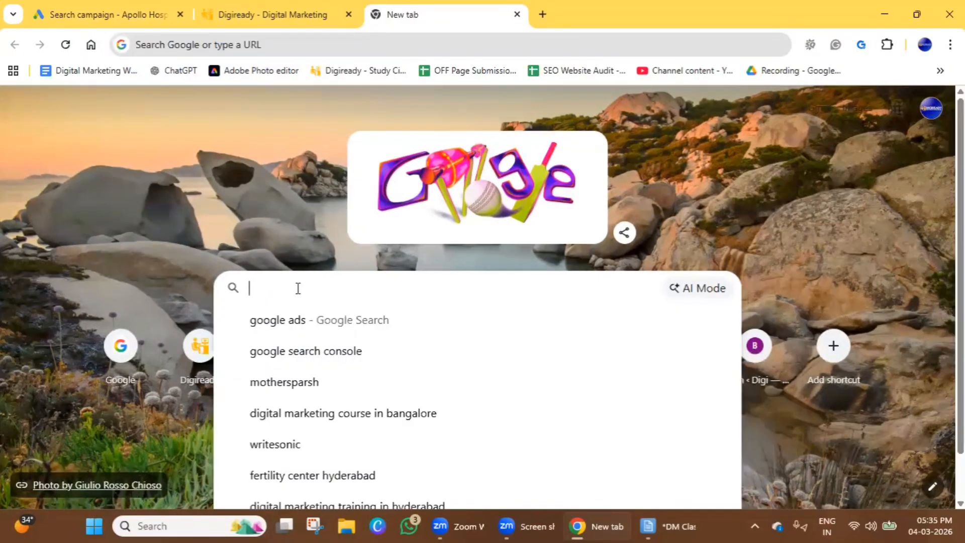
{"action": "type", "text": "fert"}
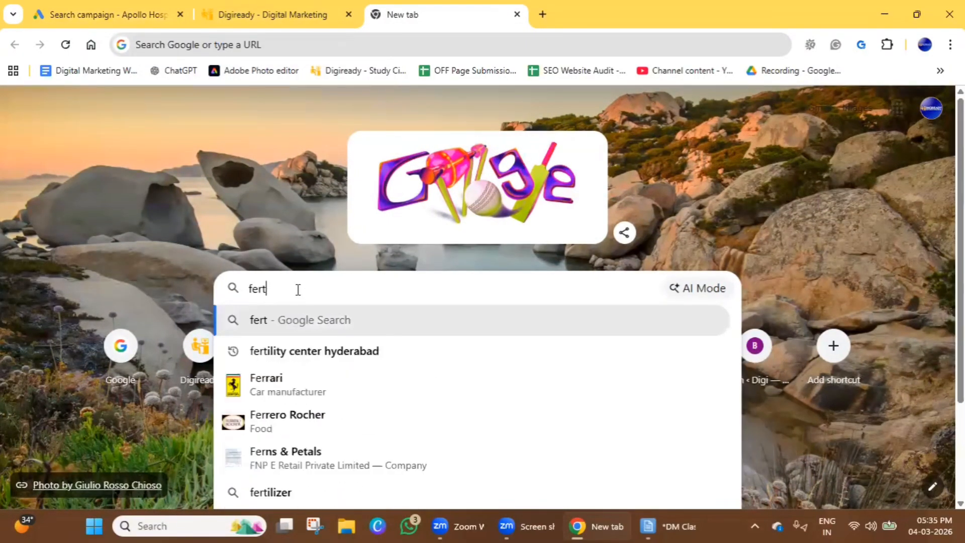
{"action": "type", "text": "ility"}
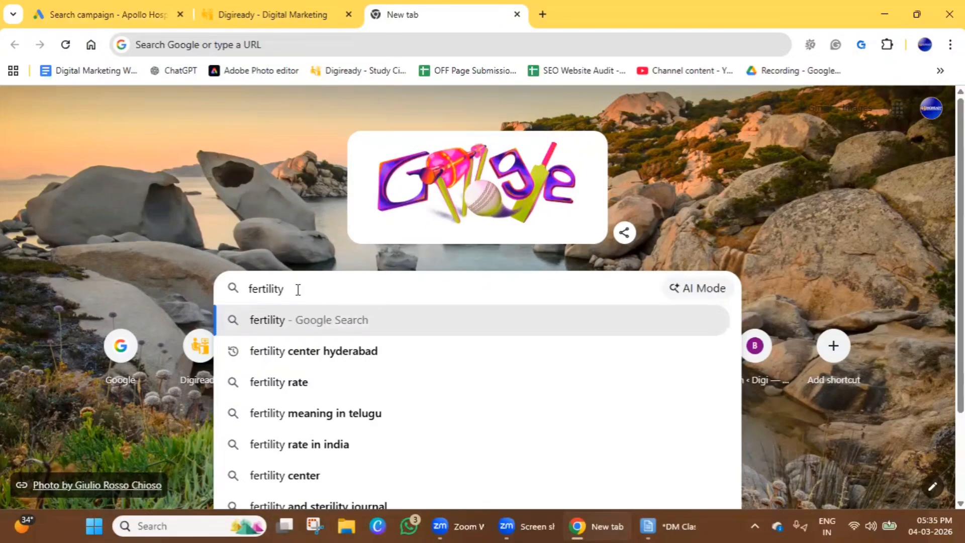
{"action": "key", "text": "Down"}
{"action": "key", "text": "Return"}
{"action": "scroll", "coordinate": [181, 231], "scroll_direction": "down", "scroll_amount": 3}
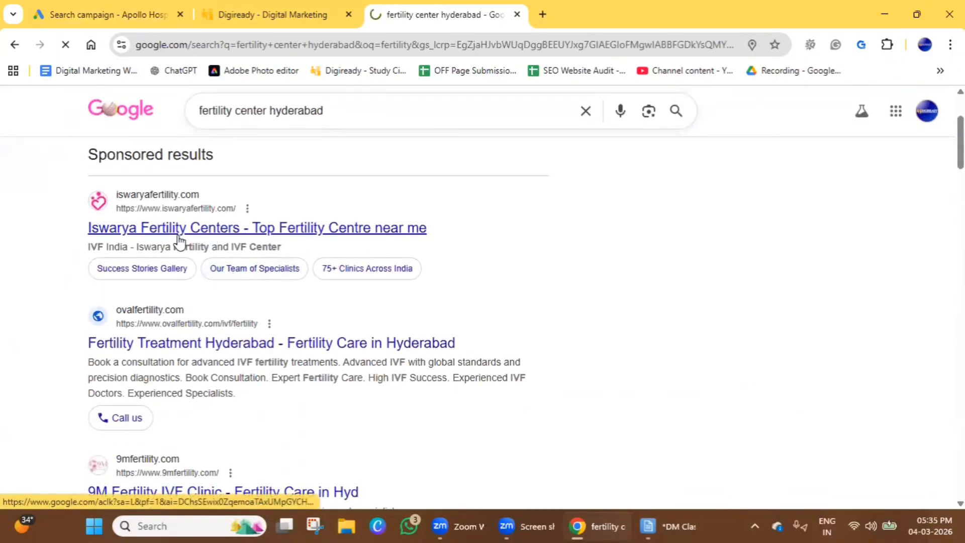
Open the sponsored Iswarya Fertility Centers result and skim its landing page
{"action": "left_click", "coordinate": [179, 242]}
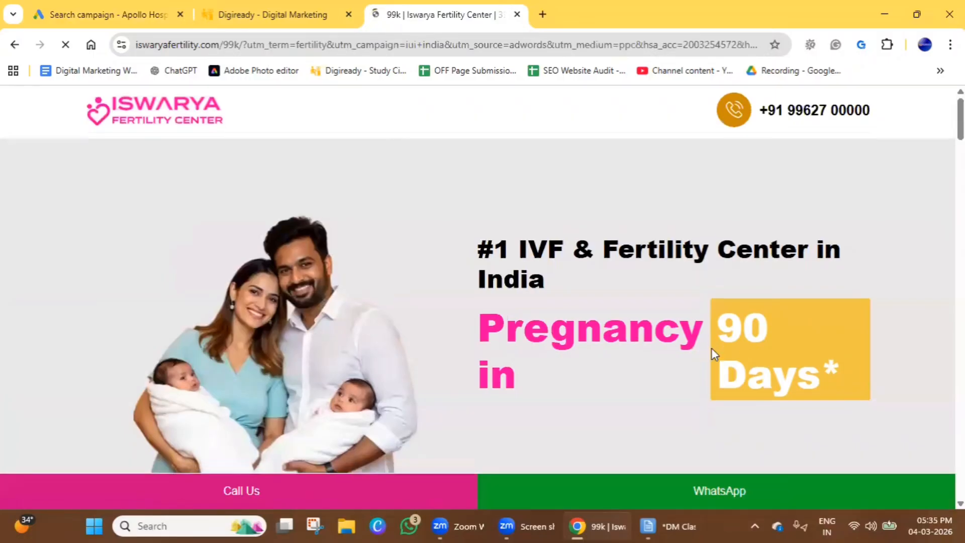
{"action": "scroll", "coordinate": [712, 350], "scroll_direction": "down", "scroll_amount": 18}
{"action": "scroll", "coordinate": [712, 350], "scroll_direction": "up", "scroll_amount": 18}
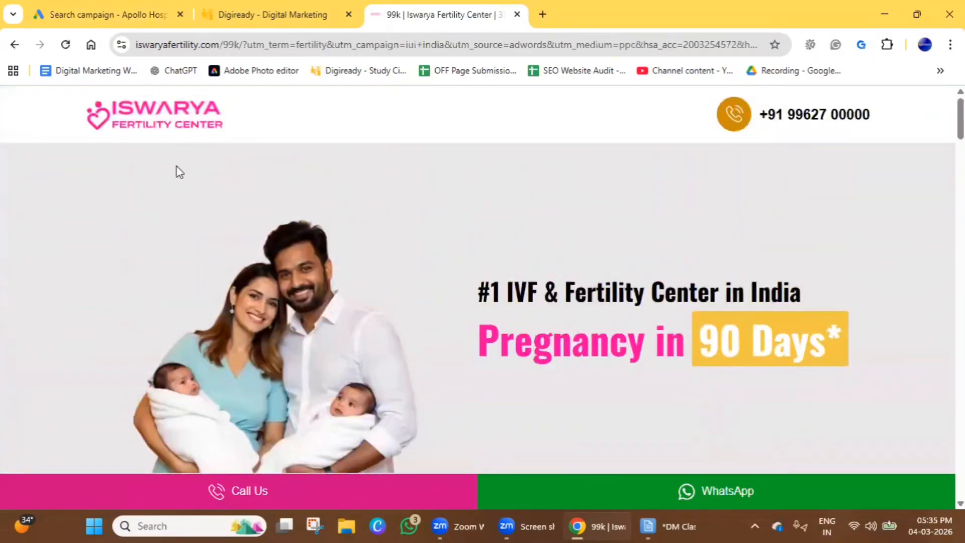
Return to the Google Ads campaign and open the form for adding URL inclusions
{"action": "left_click", "coordinate": [132, 11]}
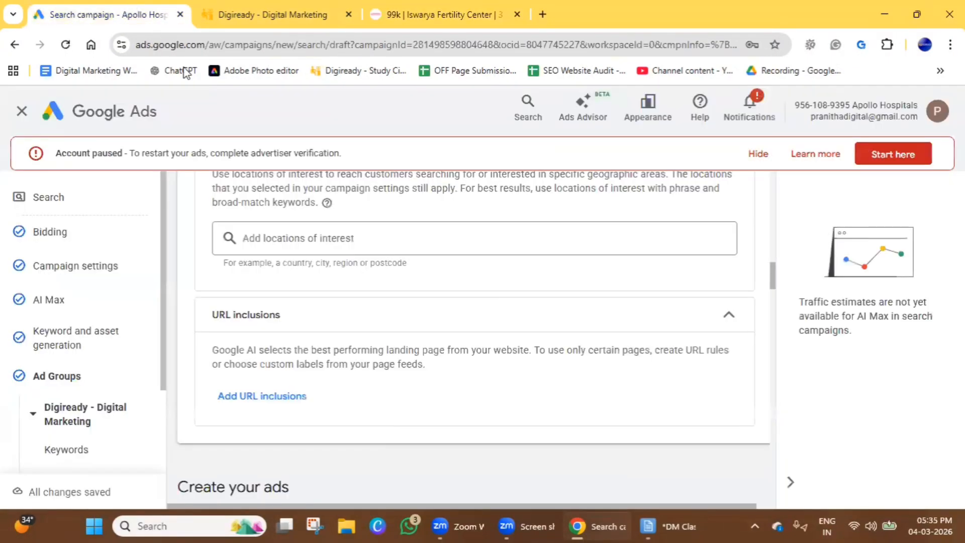
{"action": "left_click", "coordinate": [291, 397]}
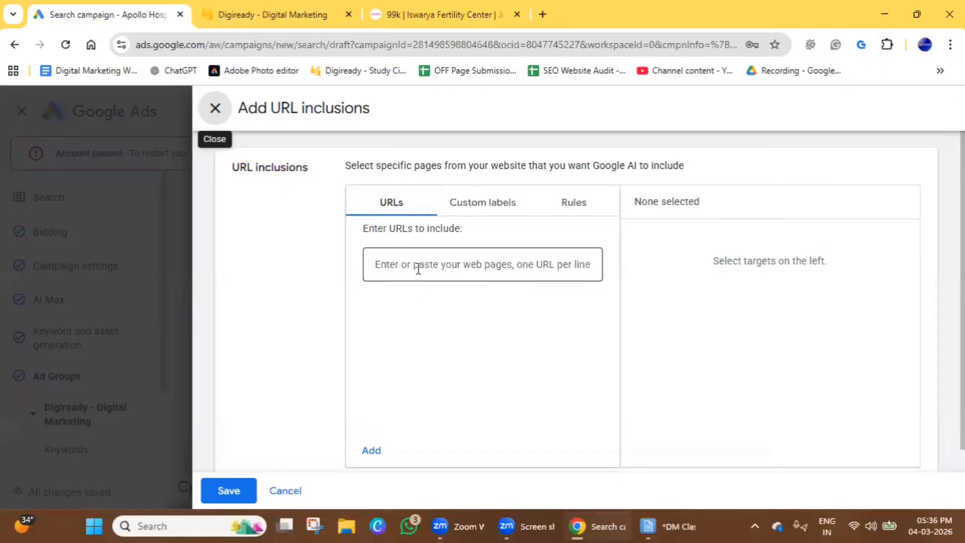
{"action": "left_click", "coordinate": [418, 269]}
{"action": "type", "text": "digital marketing training"}
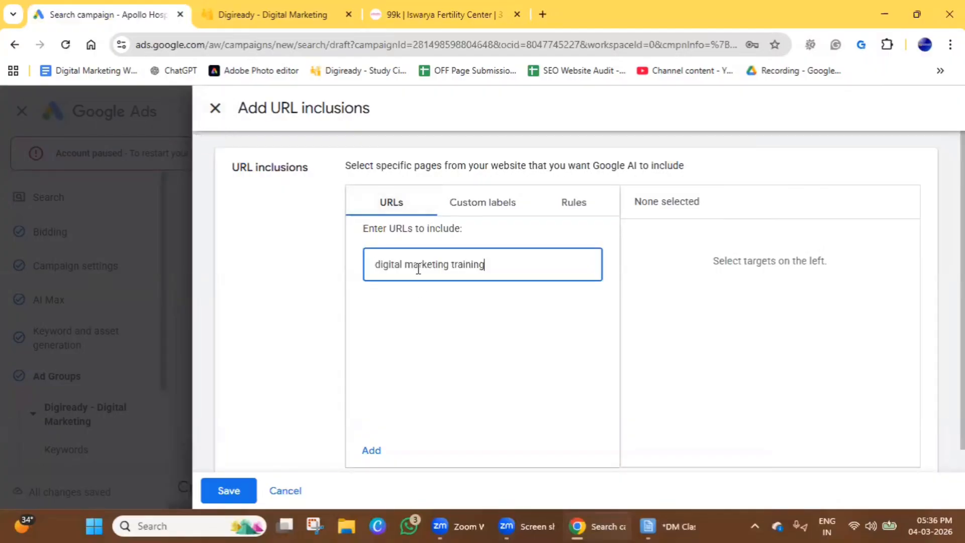
{"action": "key", "text": "ctrl+z"}
{"action": "left_click", "coordinate": [277, 11]}
{"action": "left_click", "coordinate": [266, 39]}
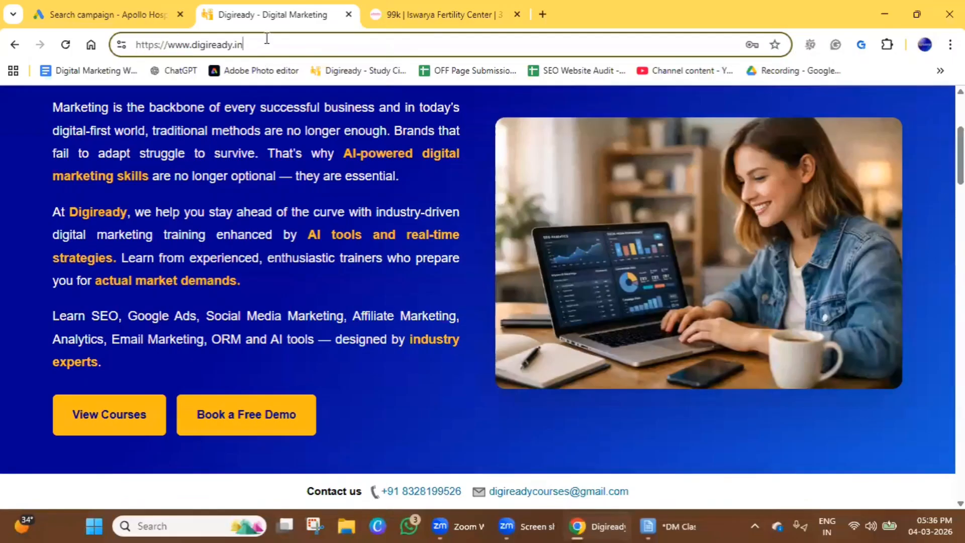
{"action": "key", "text": "ctrl+a"}
{"action": "key", "text": "ctrl+c"}
{"action": "left_click", "coordinate": [163, 11]}
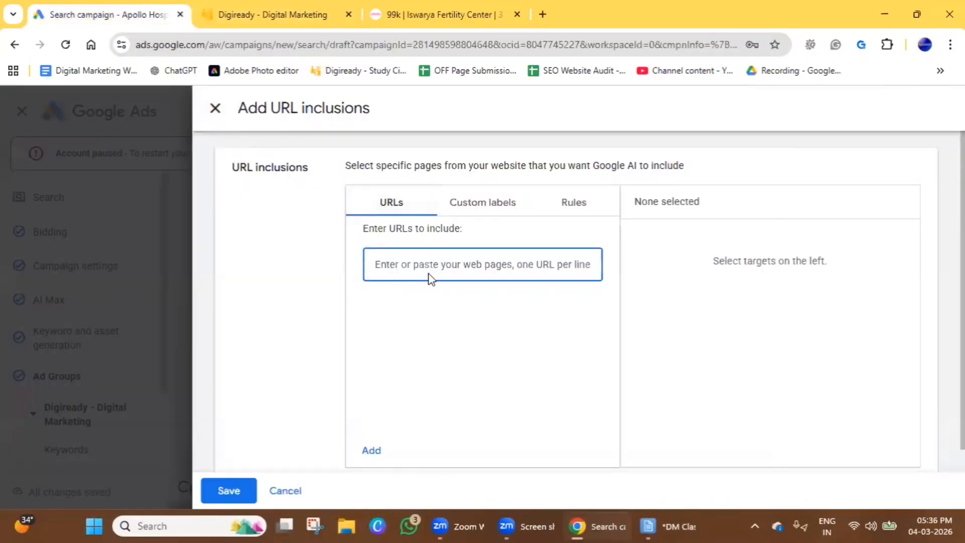
{"action": "key", "text": "ctrl+v"}
{"action": "left_click", "coordinate": [372, 451]}
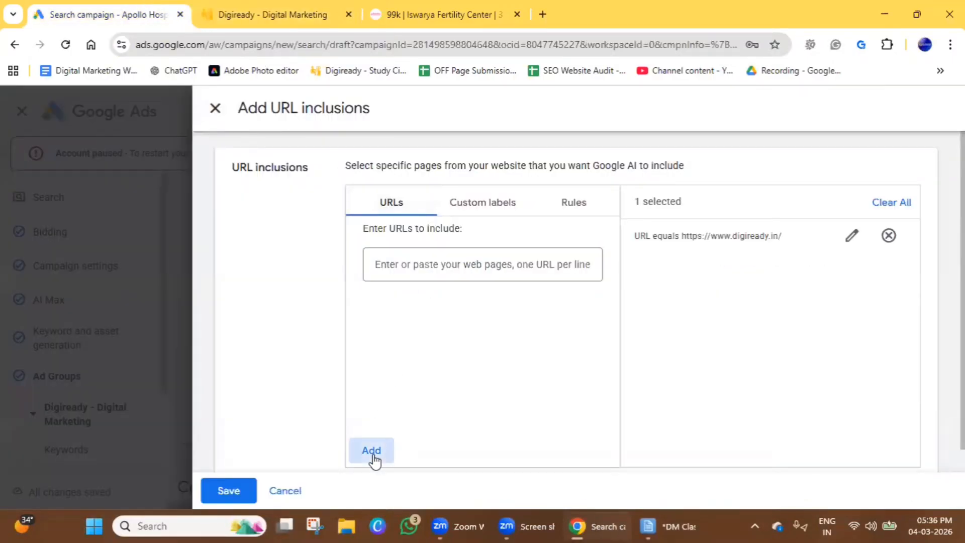
{"action": "scroll", "coordinate": [201, 405], "scroll_direction": "down", "scroll_amount": 1}
{"action": "left_click", "coordinate": [229, 490]}
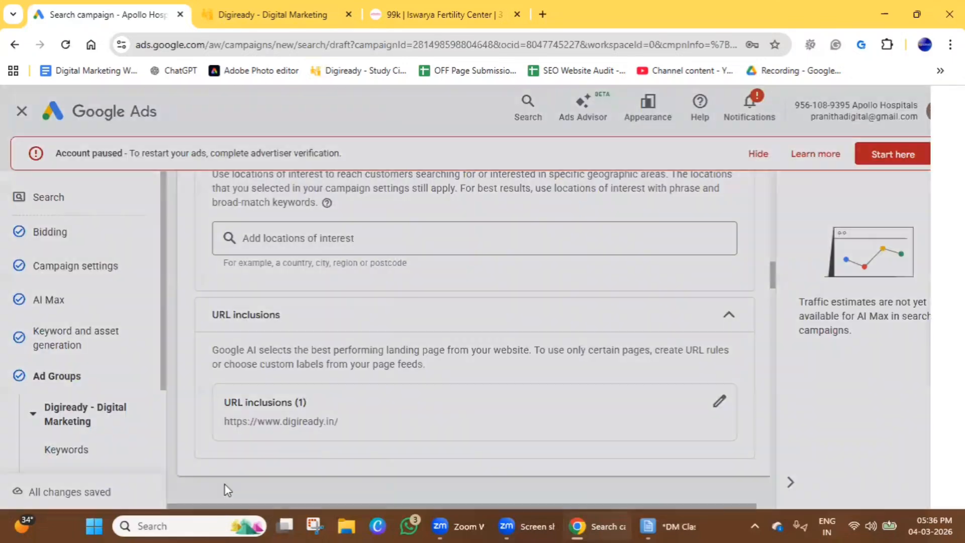
Go to the ad creation section and examine the ad's Final URL and display path fields
{"action": "scroll", "coordinate": [421, 360], "scroll_direction": "down", "scroll_amount": 1}
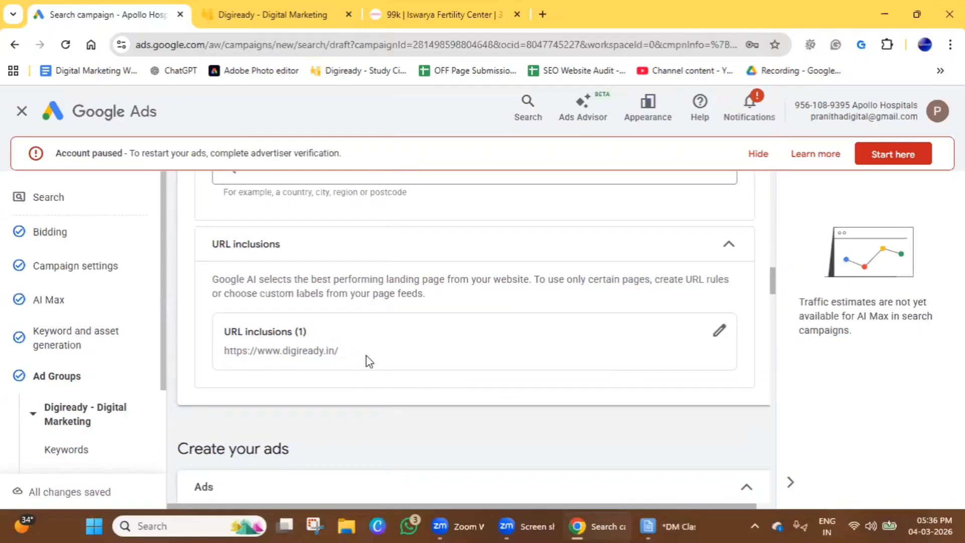
{"action": "scroll", "coordinate": [311, 388], "scroll_direction": "down", "scroll_amount": 10}
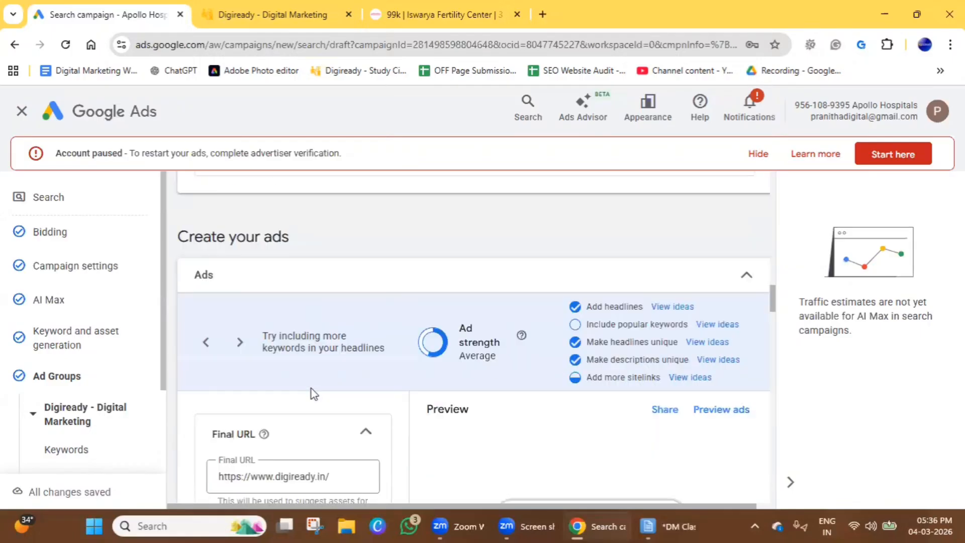
{"action": "scroll", "coordinate": [312, 396], "scroll_direction": "up", "scroll_amount": 3}
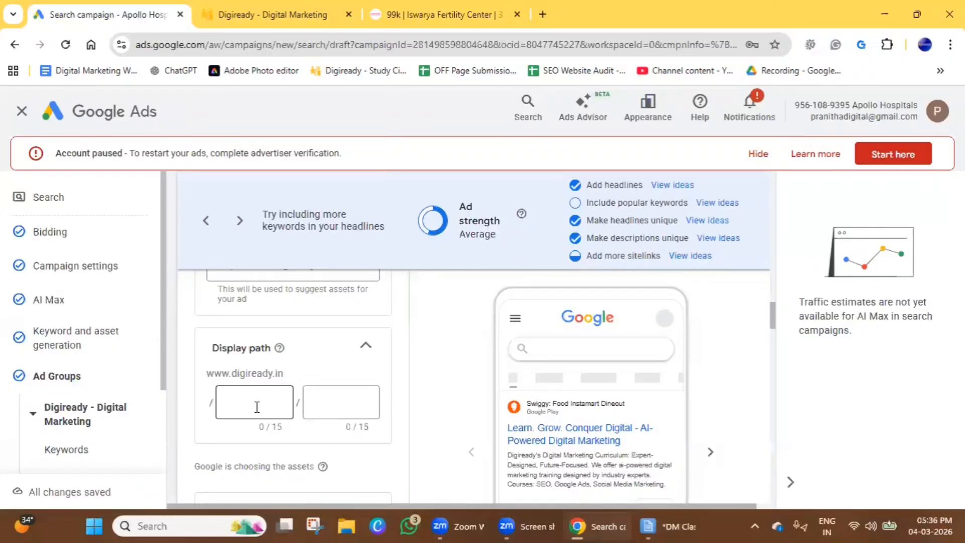
{"action": "left_click", "coordinate": [257, 407]}
{"action": "scroll", "coordinate": [241, 421], "scroll_direction": "up", "scroll_amount": 1}
{"action": "triple_click", "coordinate": [285, 334]}
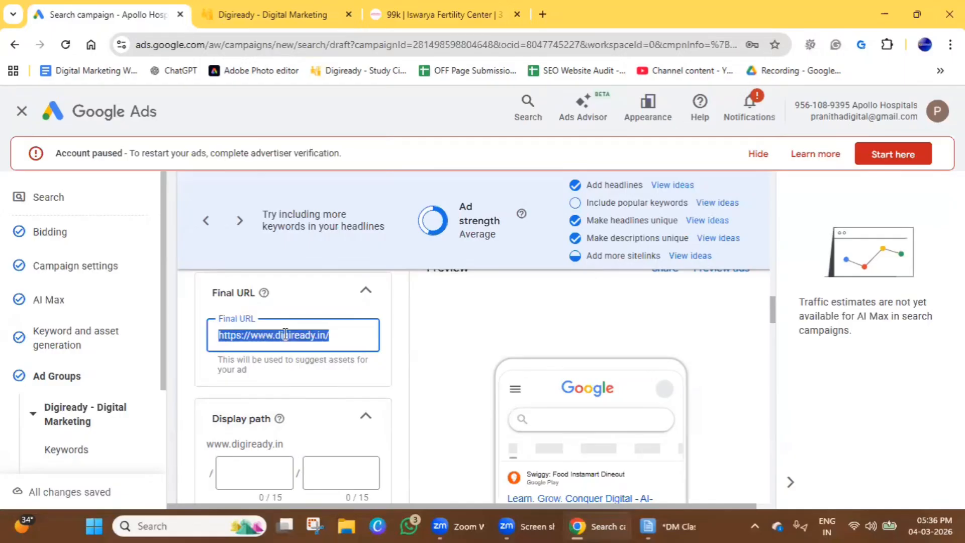
Return to the fertility center search results, open the Iswarya Fertility Centers ad separately and compare its landing page with the listed address
{"action": "left_click", "coordinate": [503, 13]}
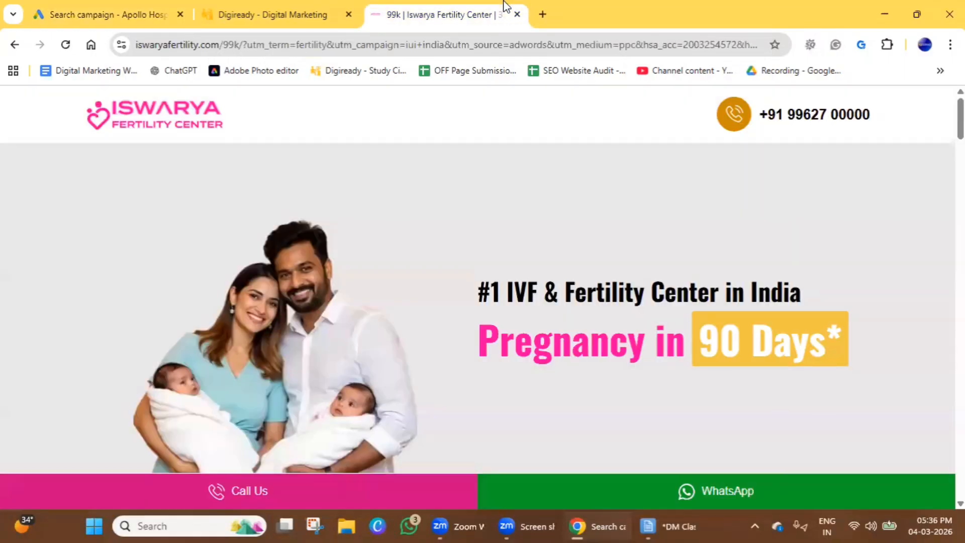
{"action": "left_click", "coordinate": [14, 45]}
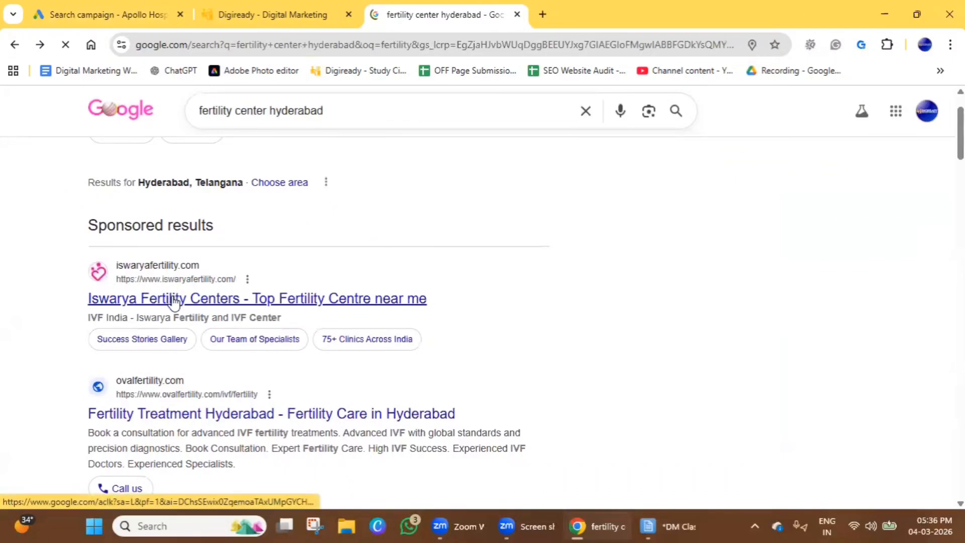
{"action": "left_click", "coordinate": [174, 301], "text": "ctrl"}
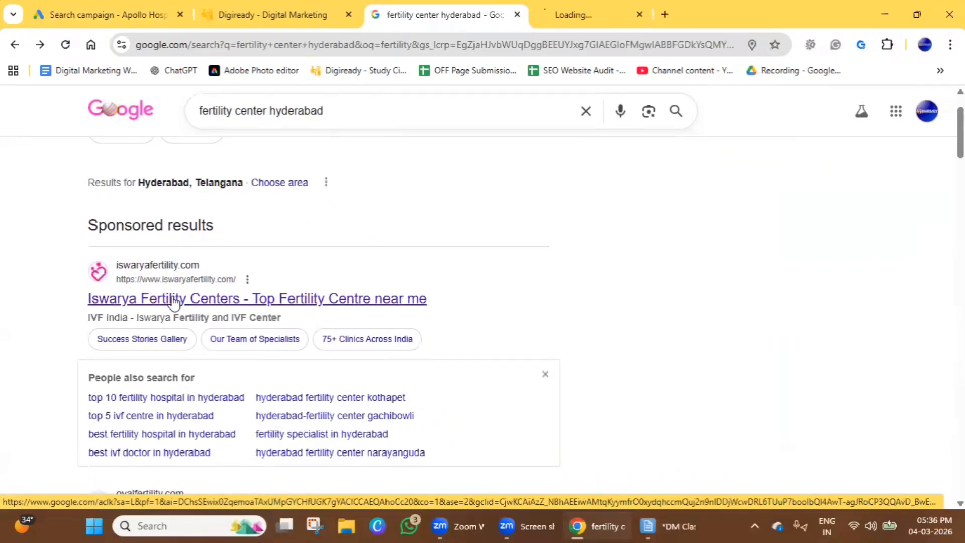
{"action": "left_click", "coordinate": [603, 12]}
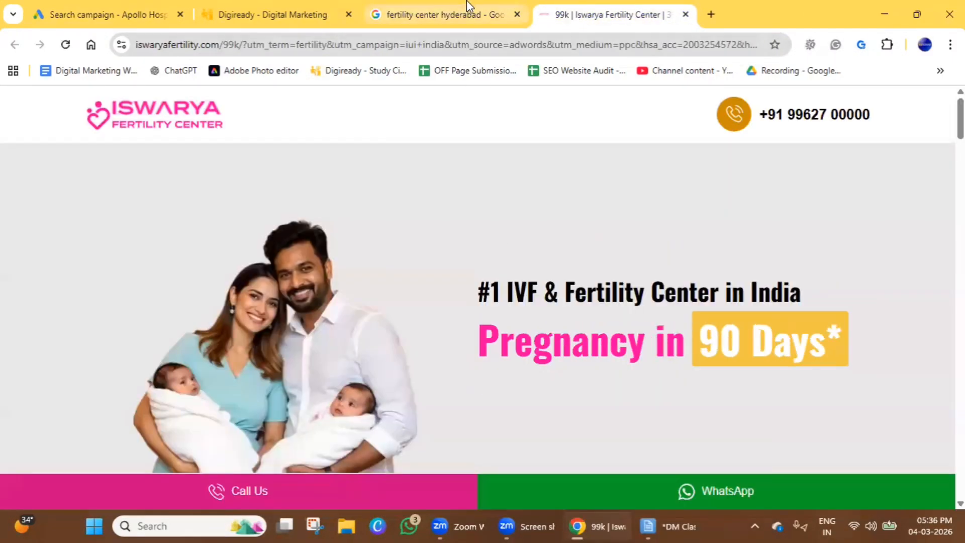
{"action": "left_click", "coordinate": [460, 12]}
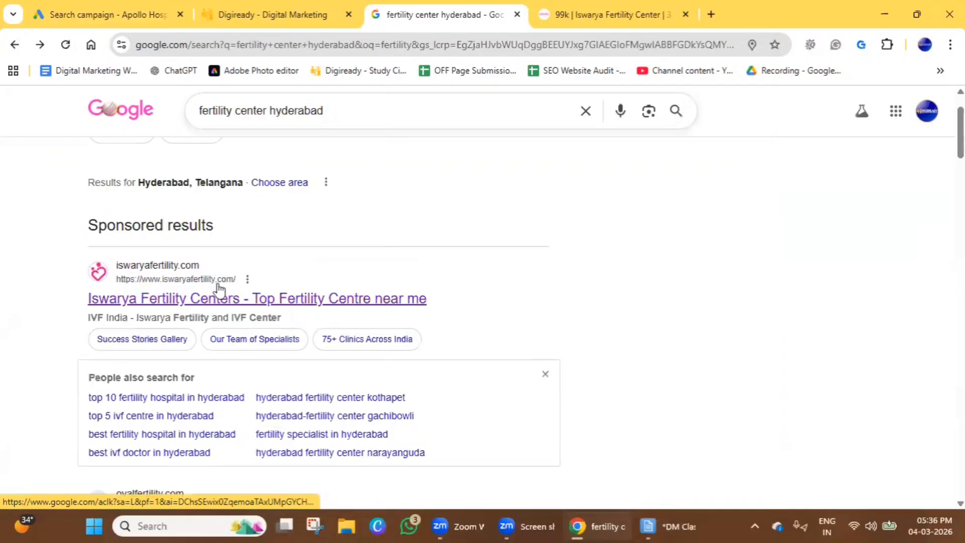
Open the sponsored ovalfertility.com result separately and compare its full landing page address with the path displayed in the ad
{"action": "scroll", "coordinate": [239, 289], "scroll_direction": "down", "scroll_amount": 4}
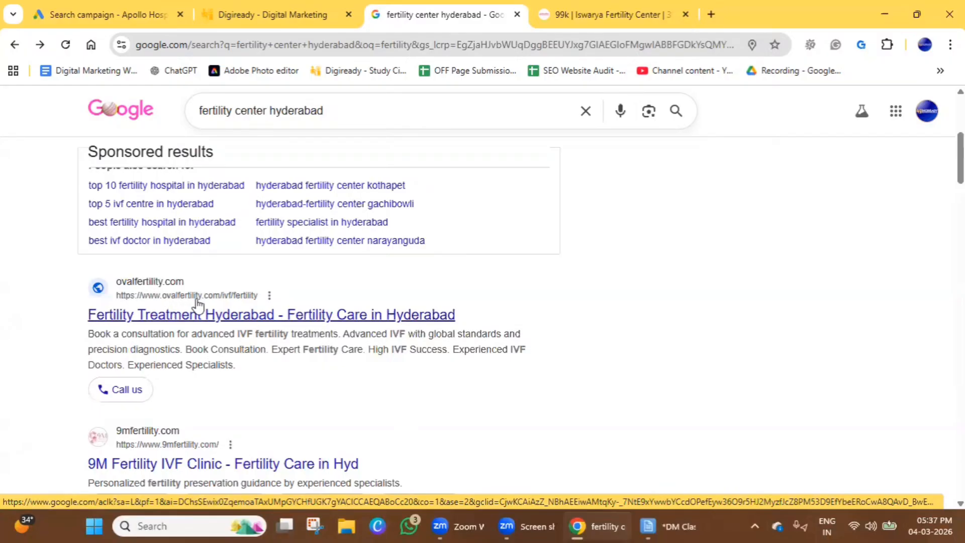
{"action": "left_click", "coordinate": [237, 317], "text": "ctrl"}
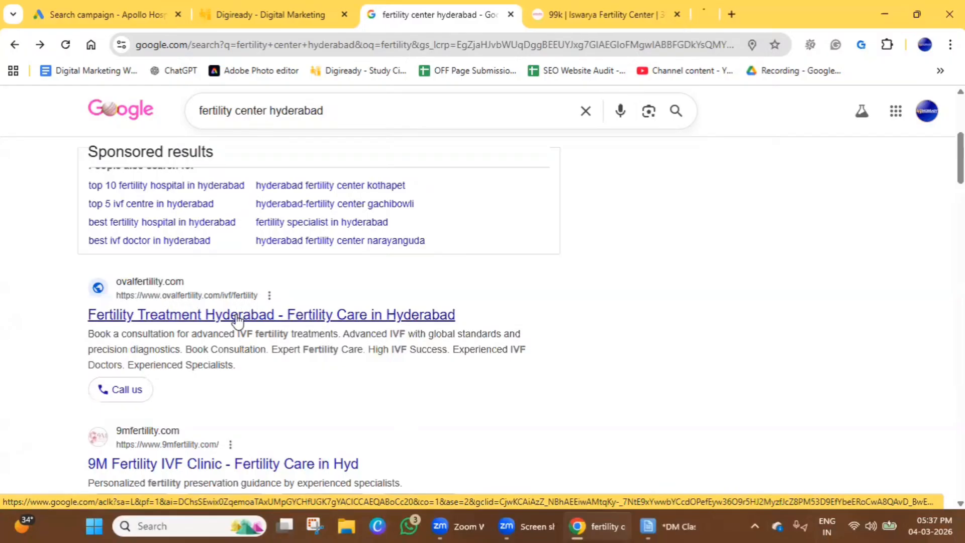
{"action": "left_click", "coordinate": [716, 7]}
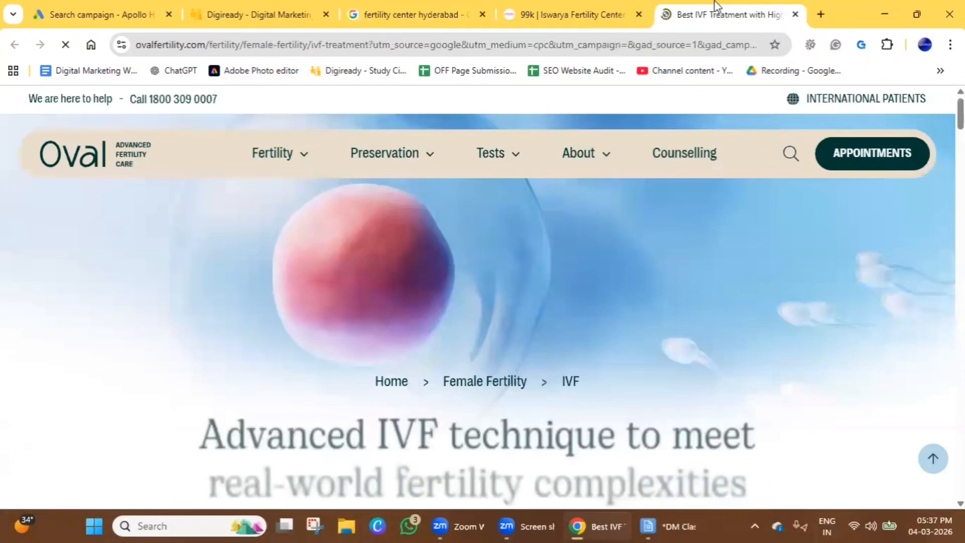
{"action": "left_click", "coordinate": [592, 7]}
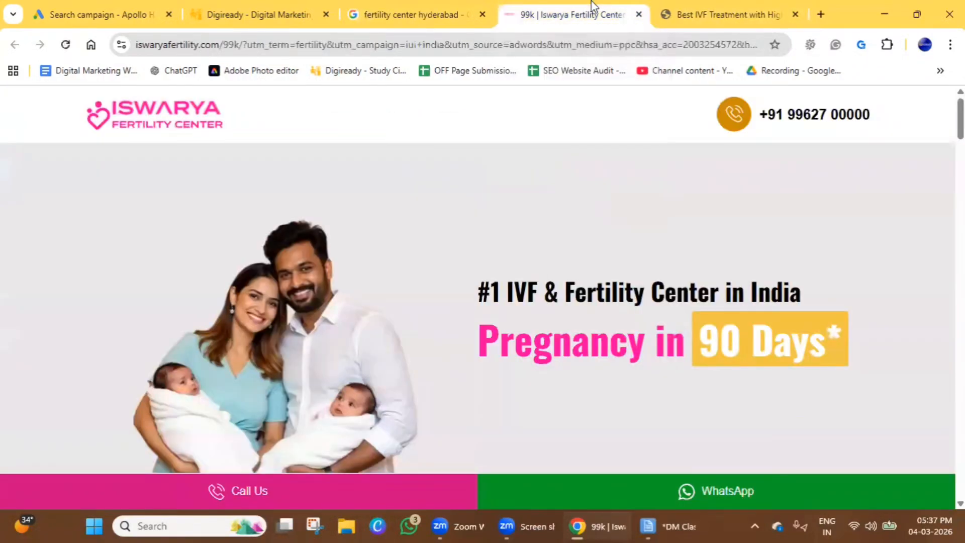
{"action": "left_click", "coordinate": [425, 15]}
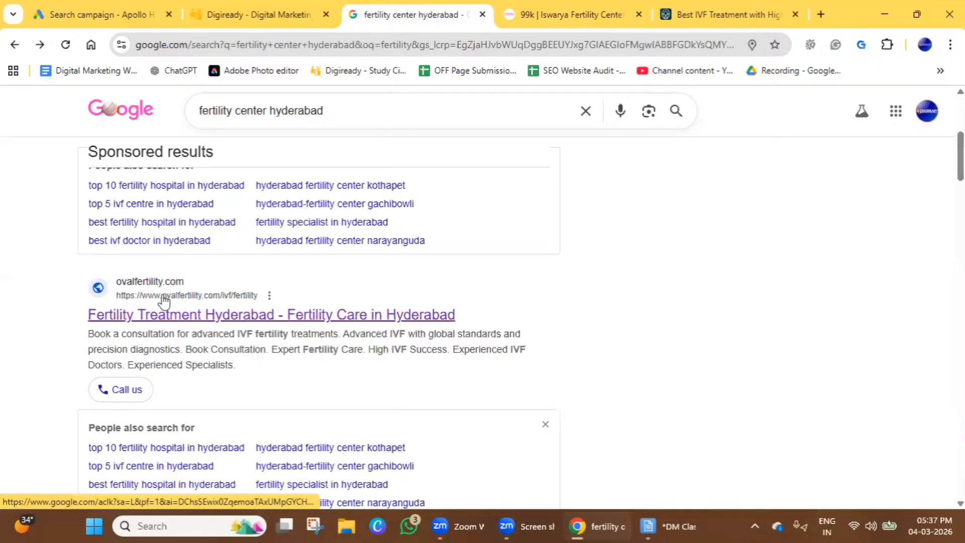
{"action": "left_click", "coordinate": [714, 15]}
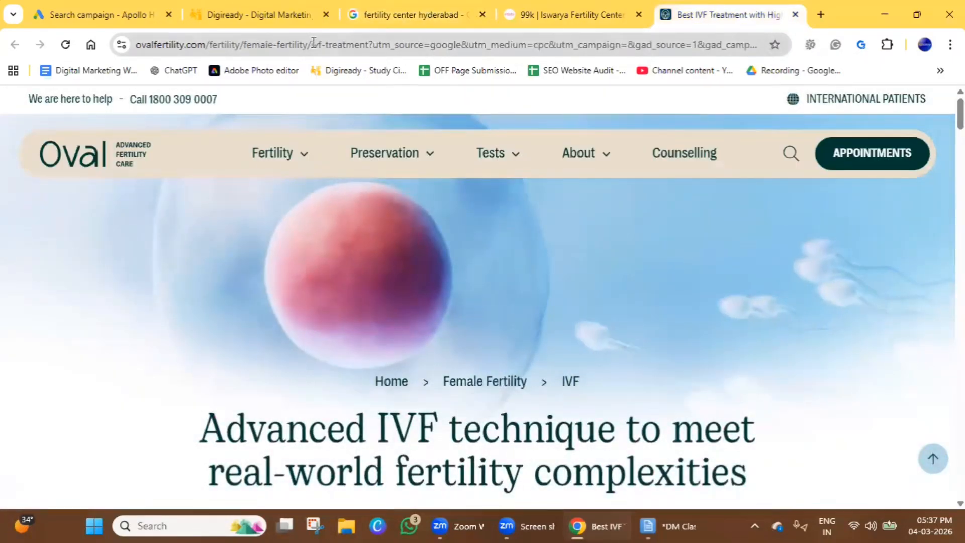
{"action": "left_click", "coordinate": [288, 48]}
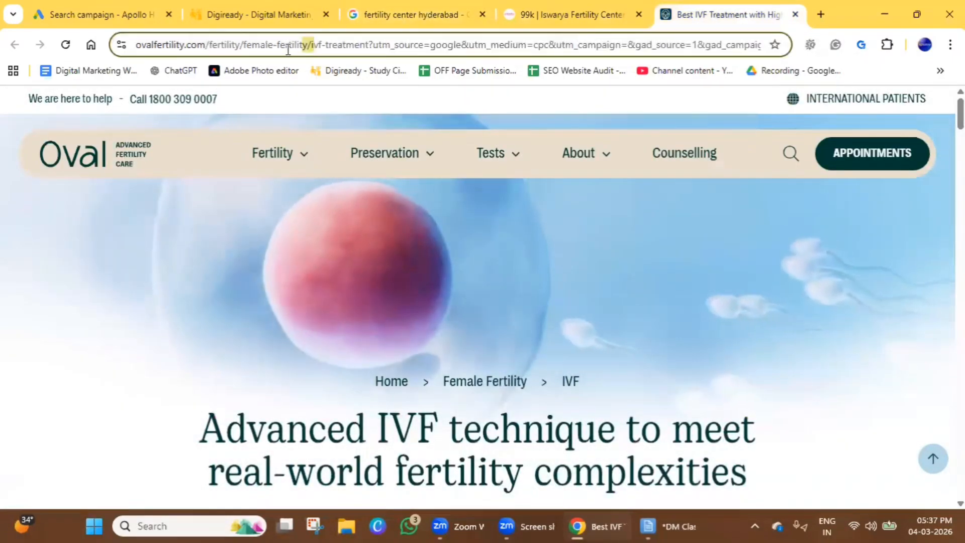
{"action": "left_click_drag", "start_coordinate": [288, 50], "coordinate": [141, 66]}
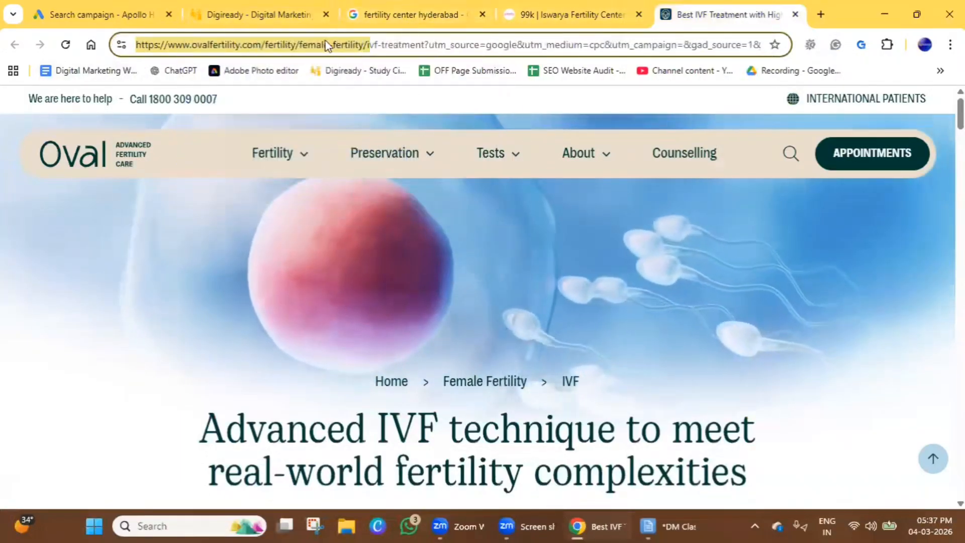
Return to the Google Ads campaign and set the ad's first display path field to "digital marketi"
{"action": "left_click", "coordinate": [385, 14]}
{"action": "left_click", "coordinate": [83, 14]}
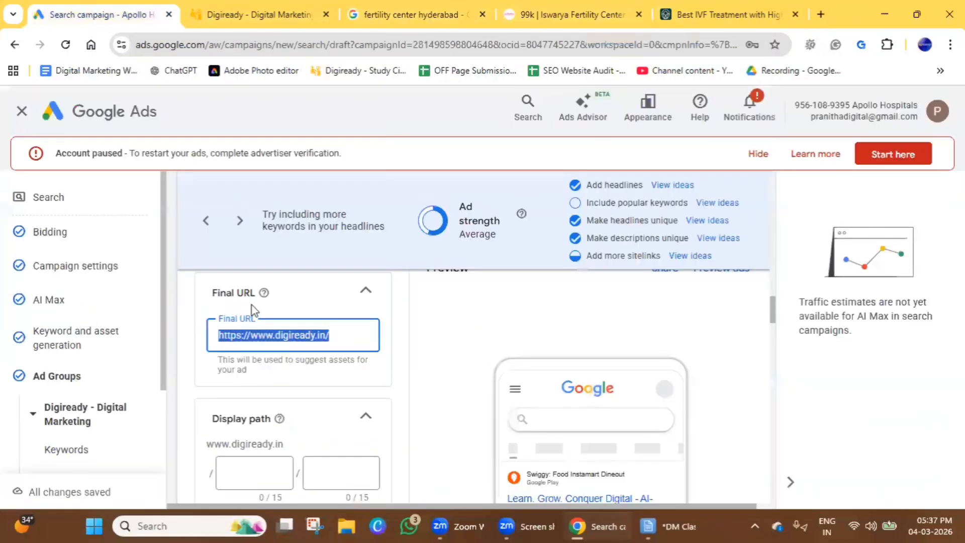
{"action": "triple_click", "coordinate": [267, 334]}
{"action": "scroll", "coordinate": [268, 336], "scroll_direction": "down", "scroll_amount": 4}
{"action": "scroll", "coordinate": [259, 331], "scroll_direction": "up", "scroll_amount": 2}
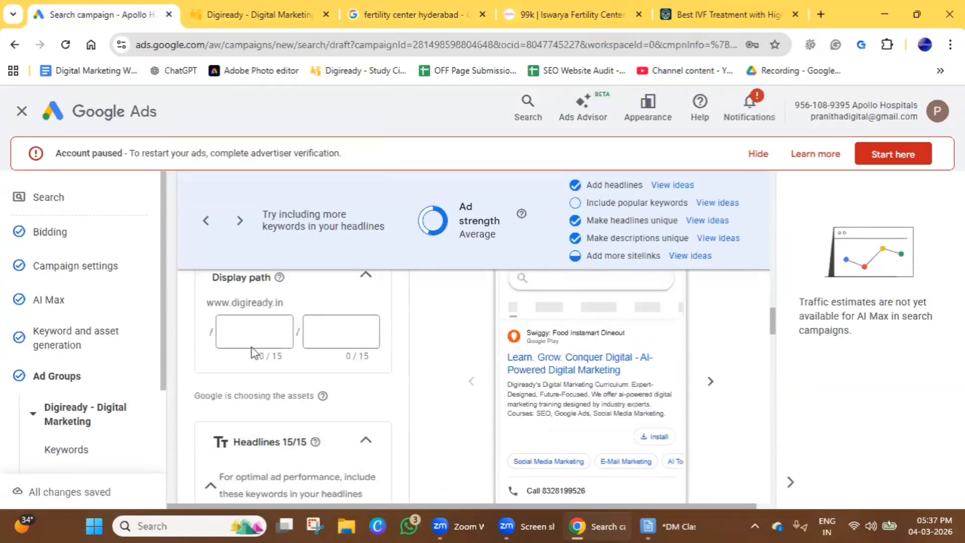
{"action": "left_click", "coordinate": [257, 330]}
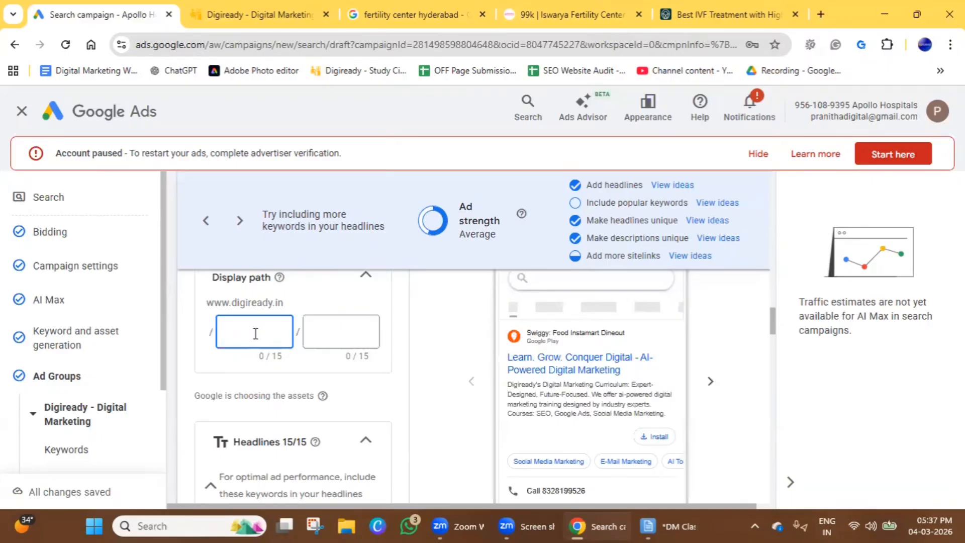
{"action": "type", "text": "digita"}
{"action": "type", "text": "l marketing"}
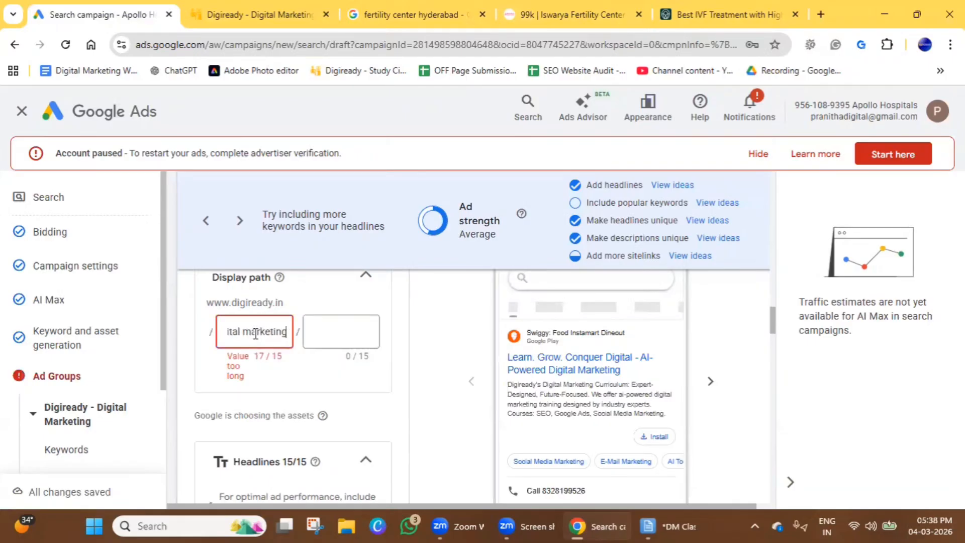
{"action": "key", "text": "BackSpace"}
{"action": "key", "text": "BackSpace"}
{"action": "key", "text": "BackSpace"}
{"action": "key", "text": "BackSpace"}
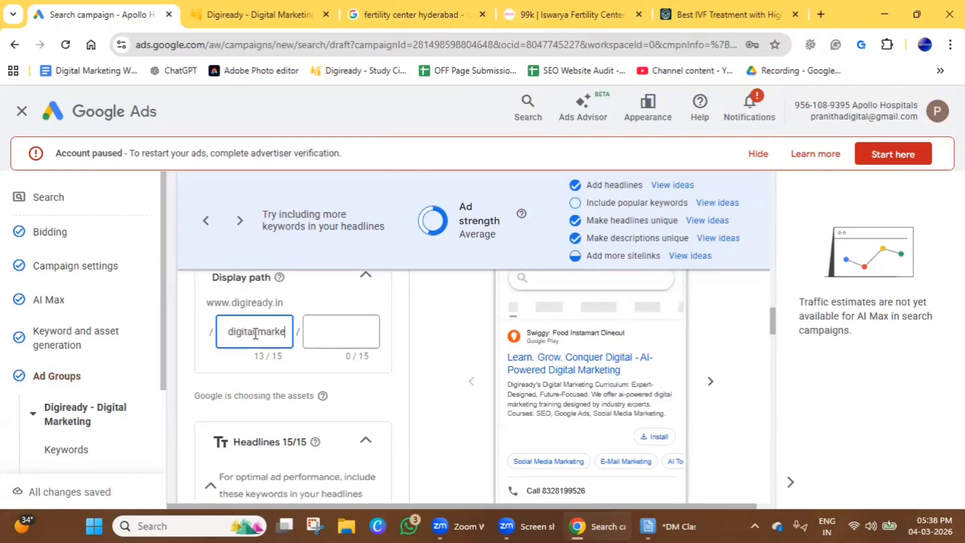
{"action": "type", "text": "tin"}
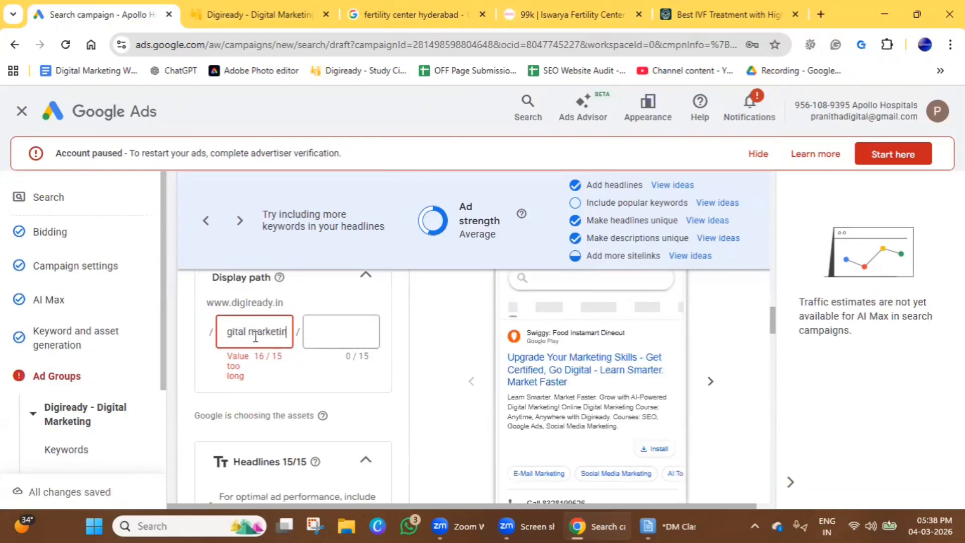
{"action": "key", "text": "BackSpace"}
Review the ad's first headlines, starting with the AI-powered digital marketing one, and compare them with the mobile ad preview
{"action": "scroll", "coordinate": [281, 404], "scroll_direction": "down", "scroll_amount": 4}
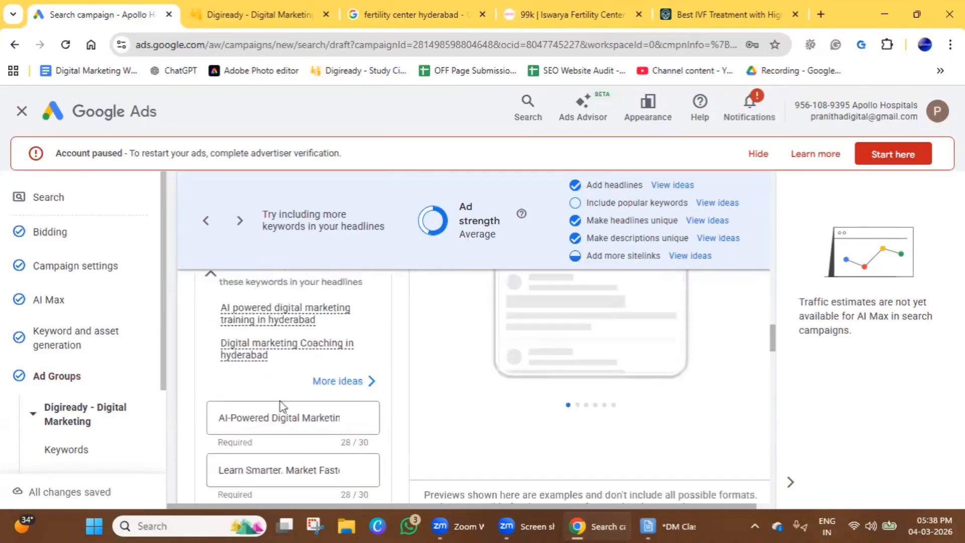
{"action": "scroll", "coordinate": [281, 405], "scroll_direction": "up", "scroll_amount": 1}
{"action": "scroll", "coordinate": [273, 364], "scroll_direction": "down", "scroll_amount": 2}
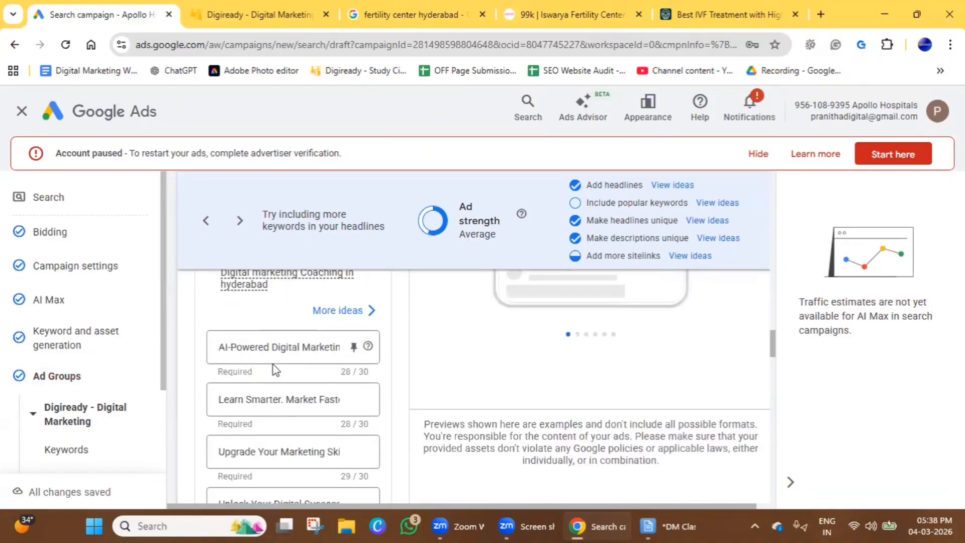
{"action": "scroll", "coordinate": [308, 397], "scroll_direction": "down", "scroll_amount": 1}
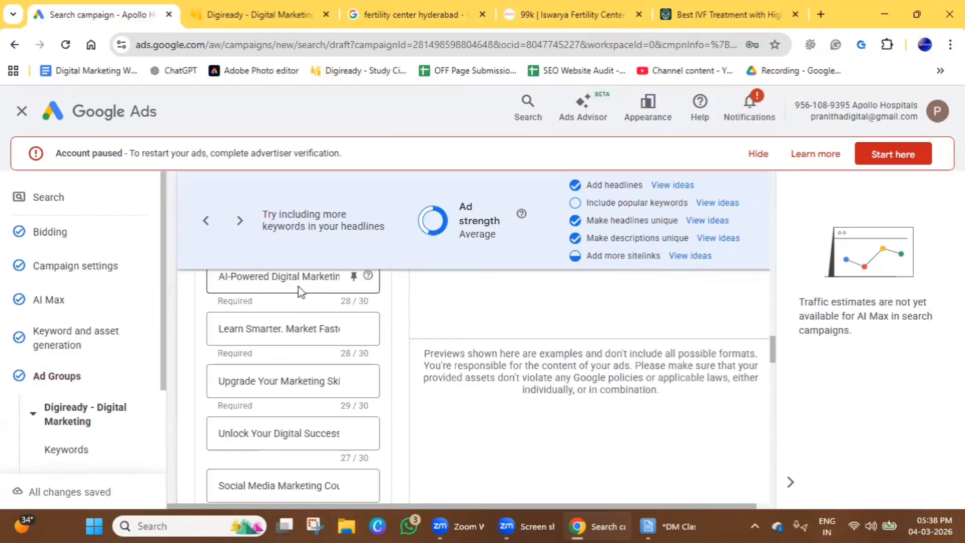
{"action": "scroll", "coordinate": [277, 397], "scroll_direction": "down", "scroll_amount": 2}
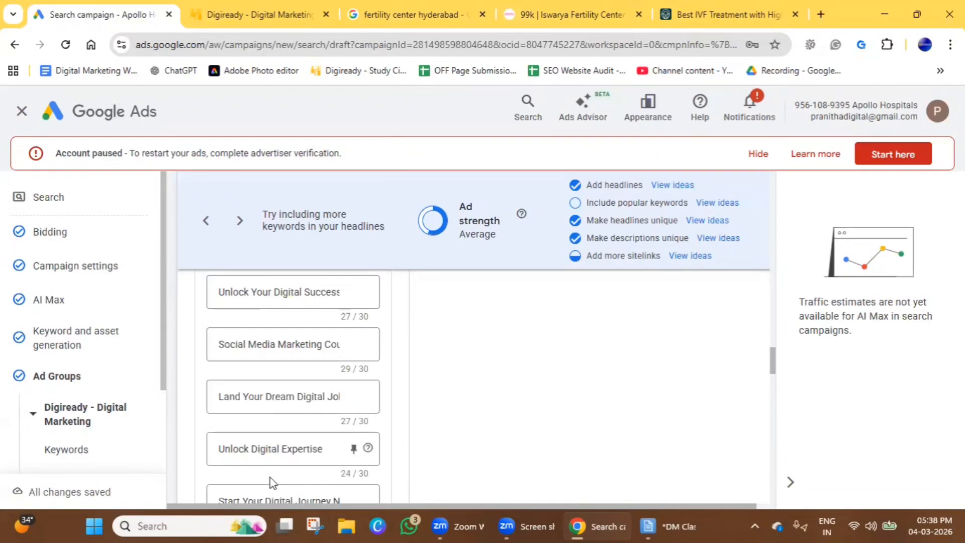
{"action": "scroll", "coordinate": [270, 481], "scroll_direction": "up", "scroll_amount": 2}
{"action": "scroll", "coordinate": [267, 392], "scroll_direction": "up", "scroll_amount": 2}
{"action": "triple_click", "coordinate": [266, 418]}
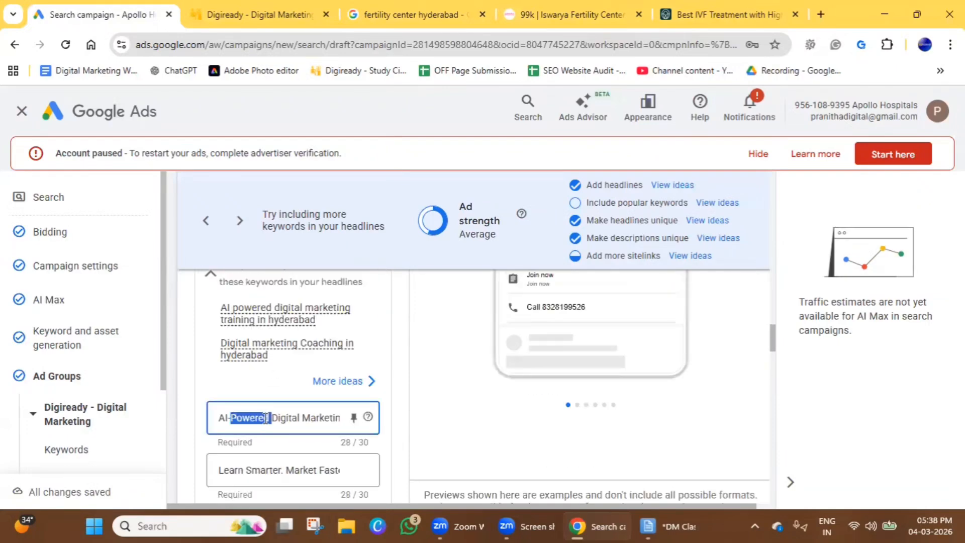
{"action": "scroll", "coordinate": [266, 417], "scroll_direction": "down", "scroll_amount": 3}
{"action": "scroll", "coordinate": [533, 389], "scroll_direction": "up", "scroll_amount": 9}
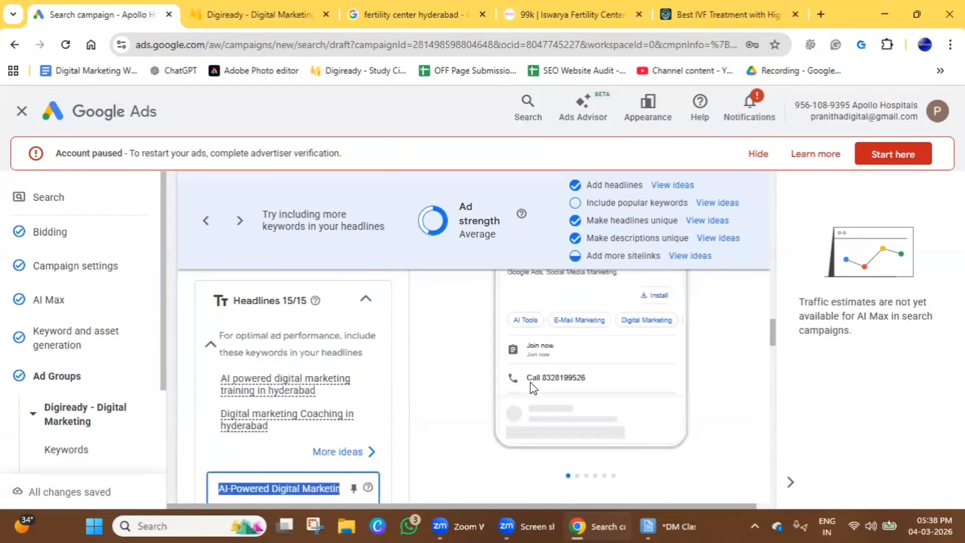
{"action": "scroll", "coordinate": [533, 389], "scroll_direction": "down", "scroll_amount": 1}
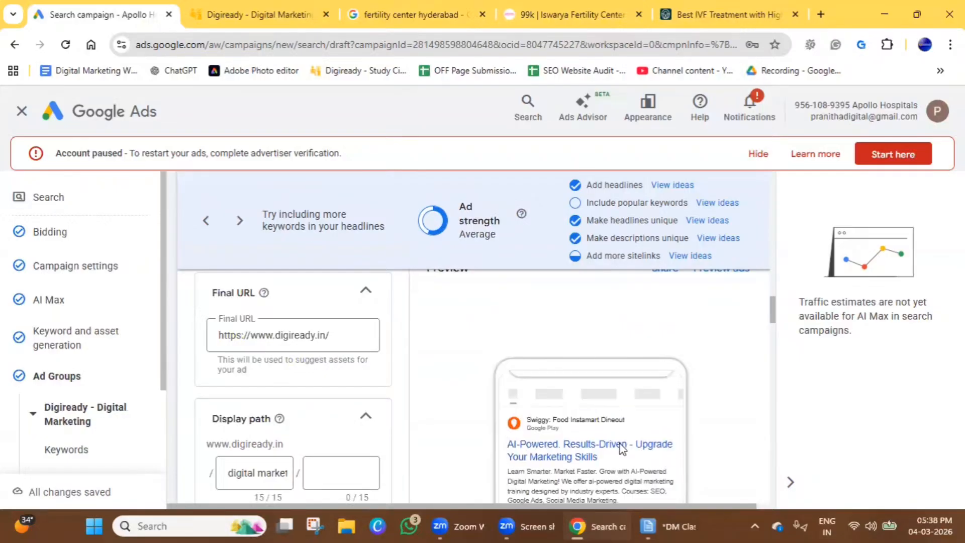
{"action": "scroll", "coordinate": [726, 384], "scroll_direction": "down", "scroll_amount": 3}
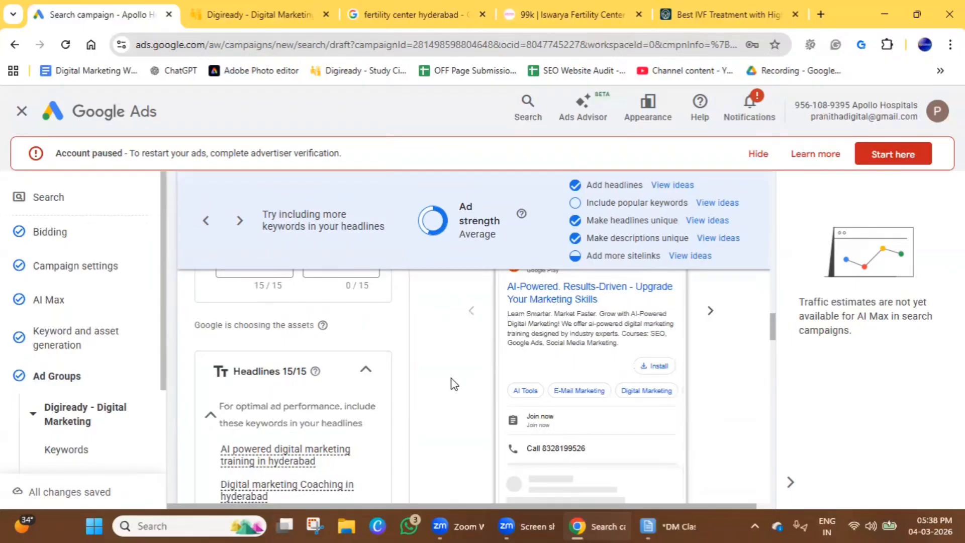
Look through the remaining headlines and read the ad's descriptions
{"action": "scroll", "coordinate": [454, 384], "scroll_direction": "down", "scroll_amount": 4}
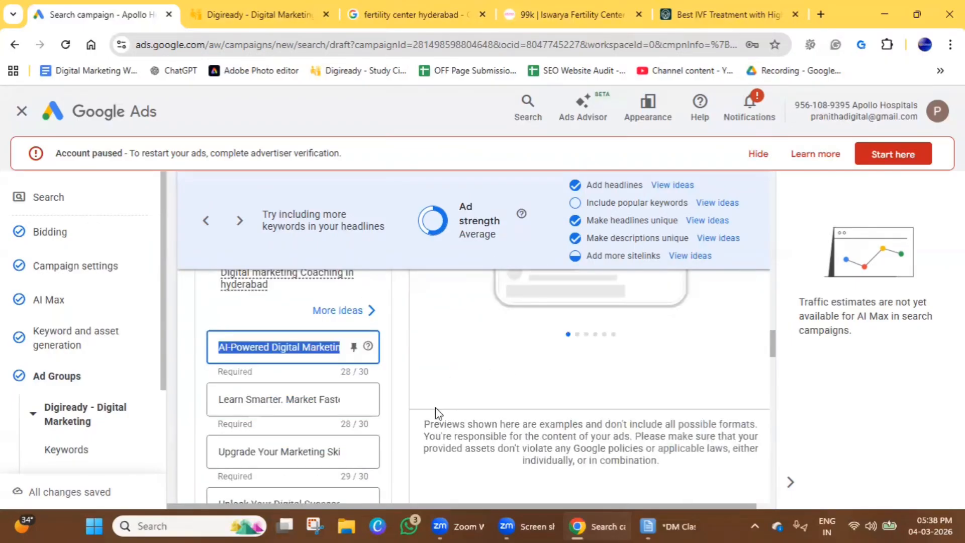
{"action": "scroll", "coordinate": [439, 413], "scroll_direction": "down", "scroll_amount": 12}
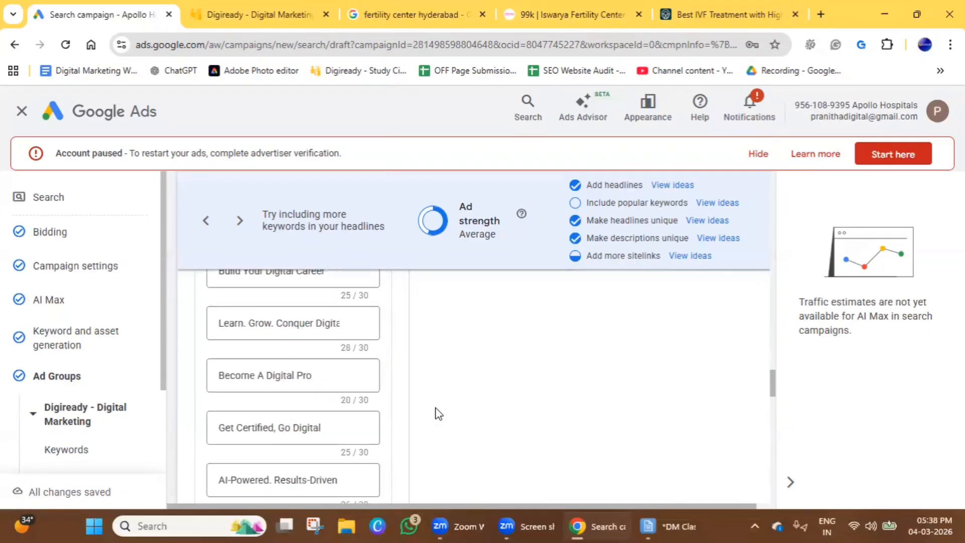
{"action": "scroll", "coordinate": [438, 414], "scroll_direction": "down", "scroll_amount": 4}
{"action": "scroll", "coordinate": [417, 413], "scroll_direction": "up", "scroll_amount": 7}
{"action": "scroll", "coordinate": [441, 394], "scroll_direction": "down", "scroll_amount": 6}
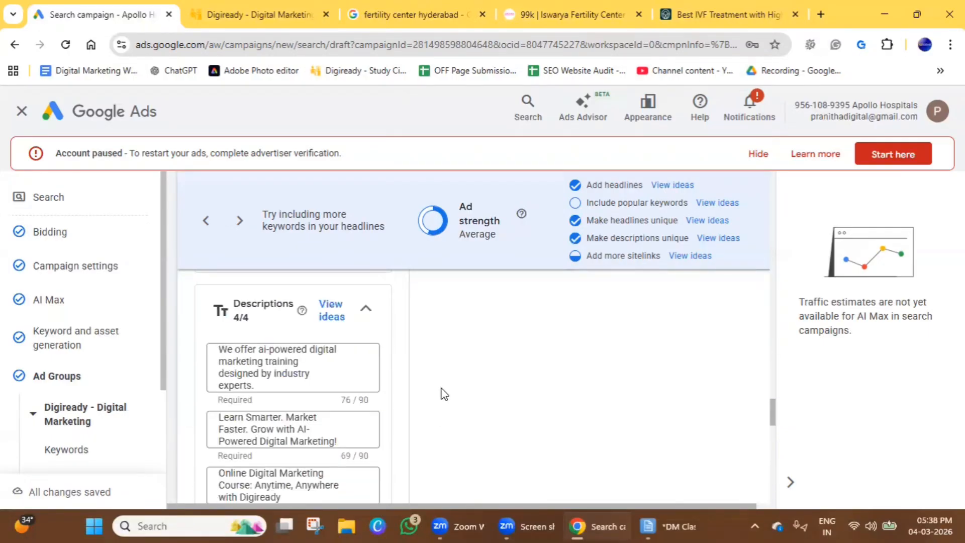
{"action": "scroll", "coordinate": [274, 387], "scroll_direction": "down", "scroll_amount": 1}
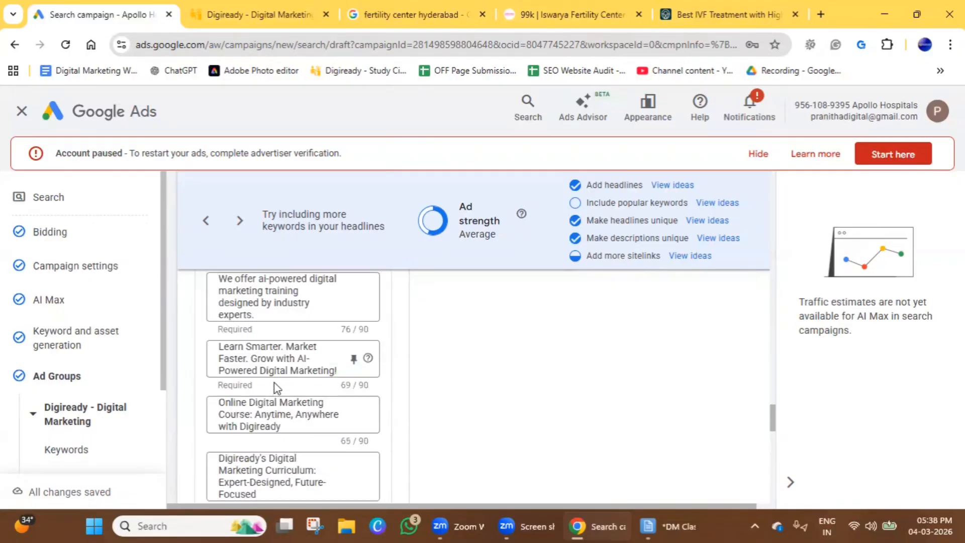
Read through the ad's four descriptions and look at the business name and logos section
{"action": "scroll", "coordinate": [276, 392], "scroll_direction": "up", "scroll_amount": 1}
{"action": "scroll", "coordinate": [279, 392], "scroll_direction": "down", "scroll_amount": 3}
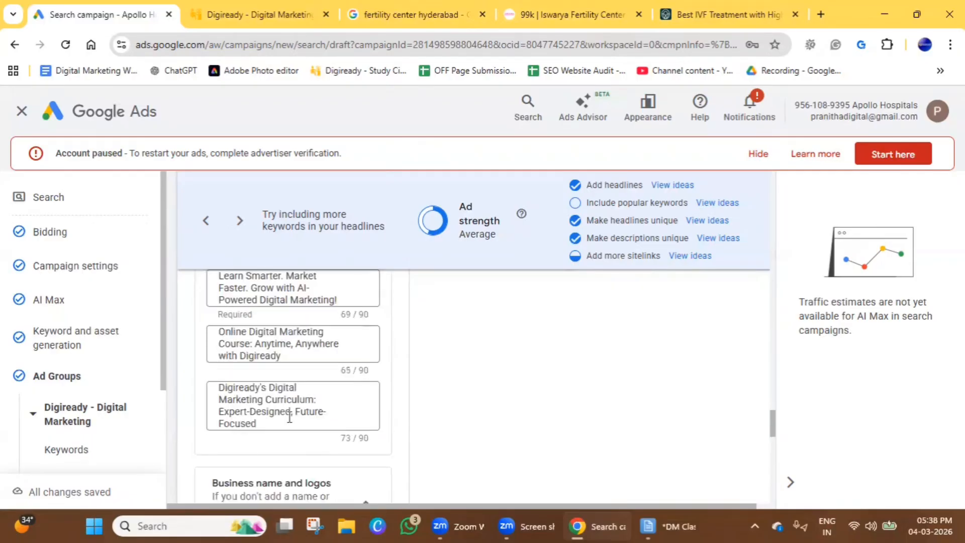
{"action": "scroll", "coordinate": [279, 391], "scroll_direction": "up", "scroll_amount": 2}
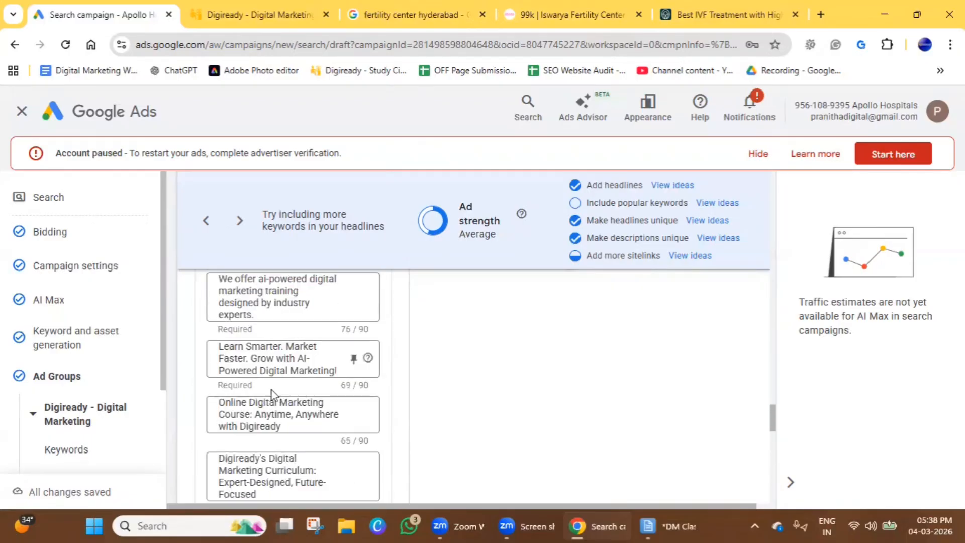
{"action": "scroll", "coordinate": [274, 390], "scroll_direction": "down", "scroll_amount": 2}
{"action": "scroll", "coordinate": [271, 390], "scroll_direction": "down", "scroll_amount": 2}
{"action": "scroll", "coordinate": [272, 390], "scroll_direction": "up", "scroll_amount": 1}
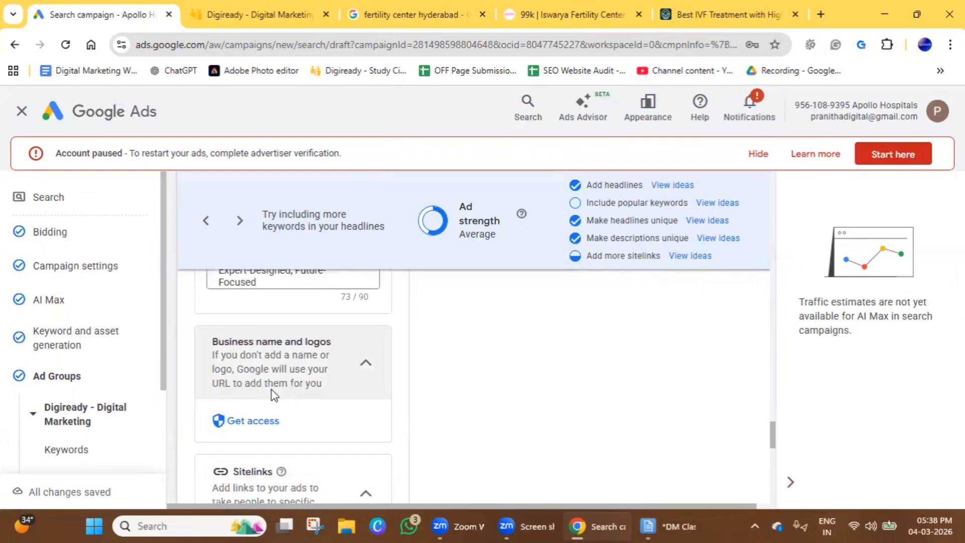
Open the access request for business name and logos, view the advertiser verification page, and return to the campaign draft
{"action": "left_click", "coordinate": [258, 428]}
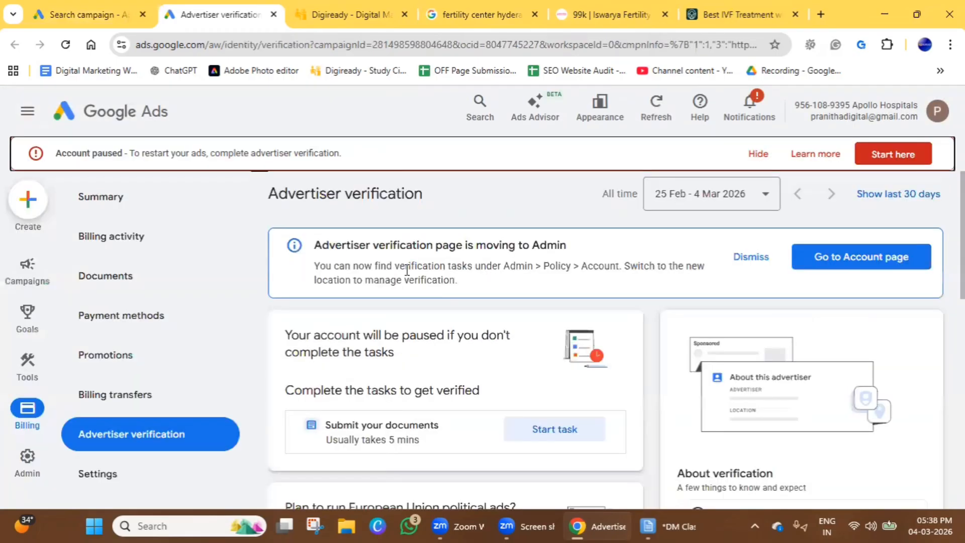
{"action": "triple_click", "coordinate": [352, 196]}
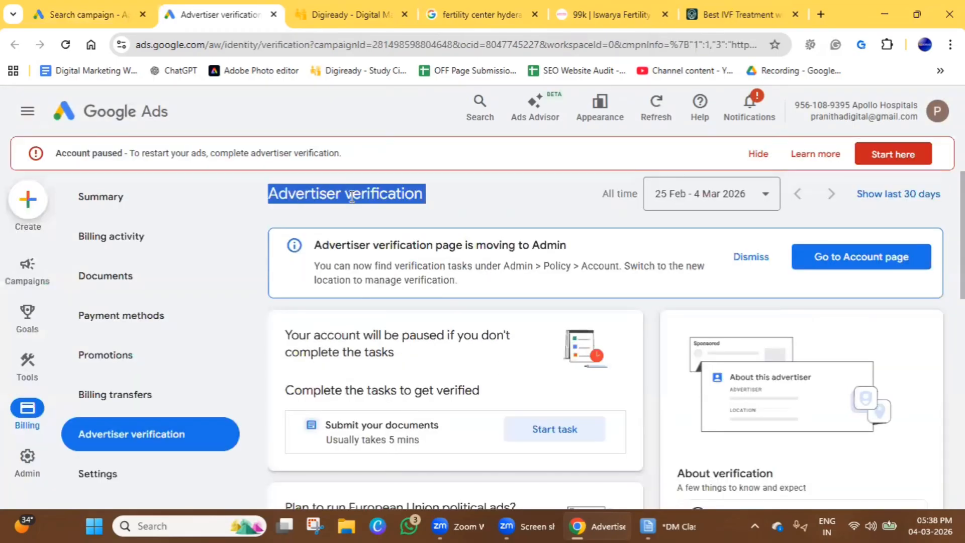
{"action": "left_click", "coordinate": [52, 10]}
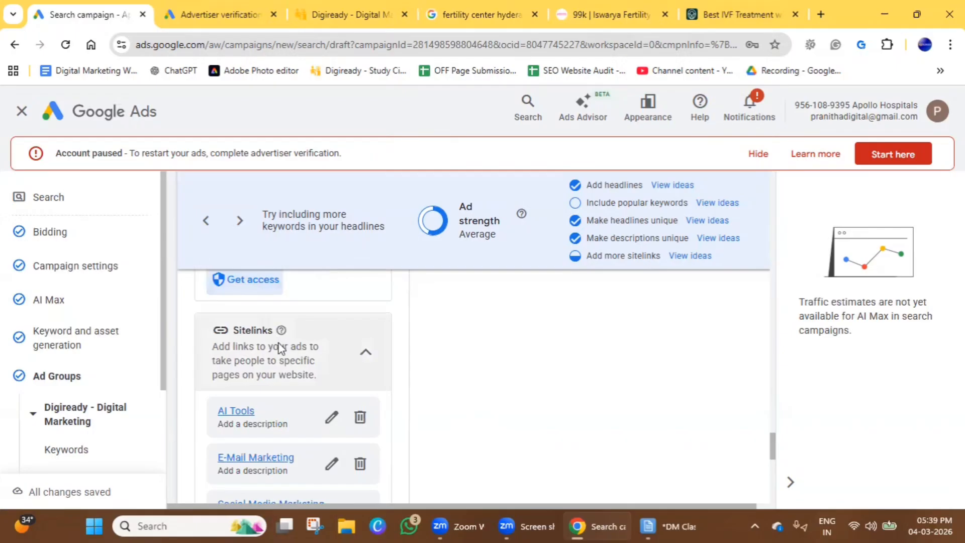
Remove the Digital Marketing, Social Media Marketing, E-Mail Marketing and AI Tools sitelinks from the ad
{"action": "scroll", "coordinate": [279, 350], "scroll_direction": "down", "scroll_amount": 2}
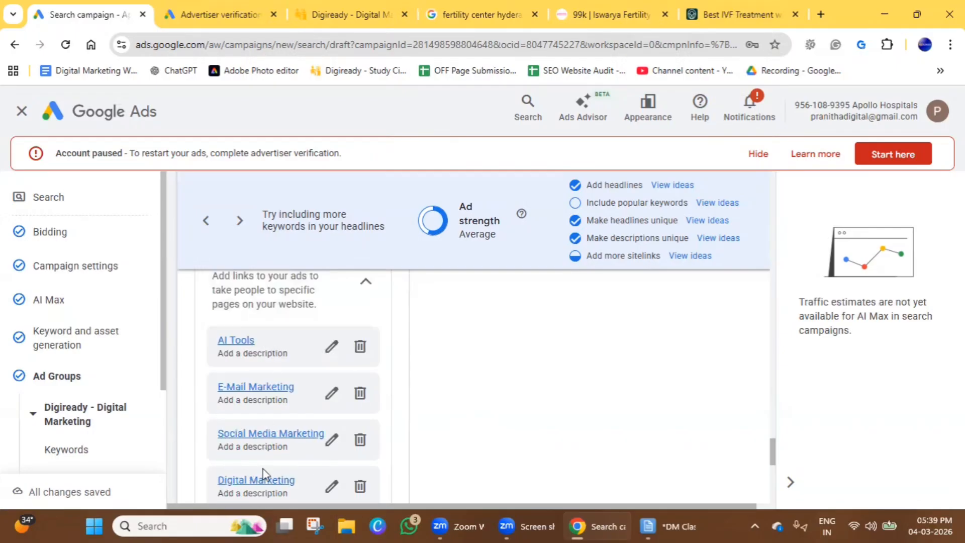
{"action": "scroll", "coordinate": [262, 474], "scroll_direction": "down", "scroll_amount": 3}
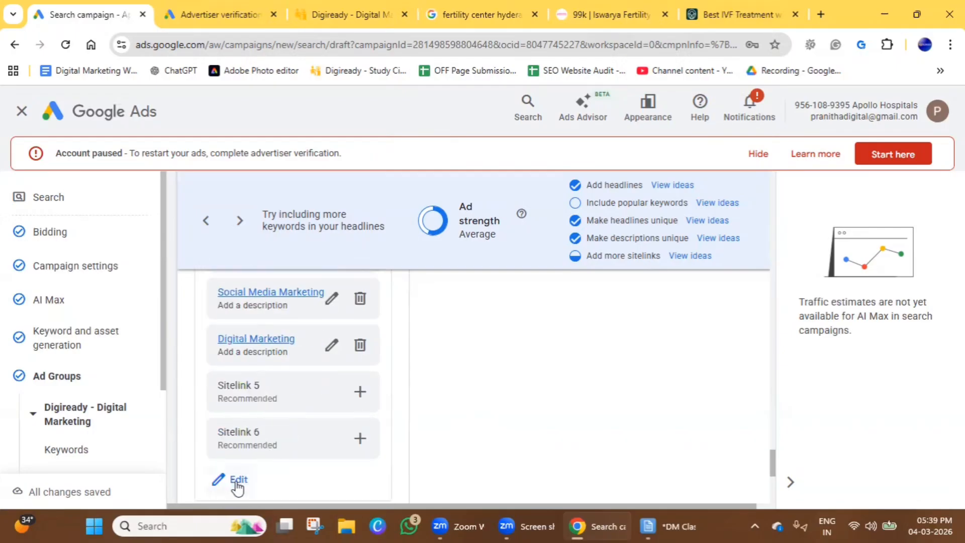
{"action": "left_click", "coordinate": [360, 346]}
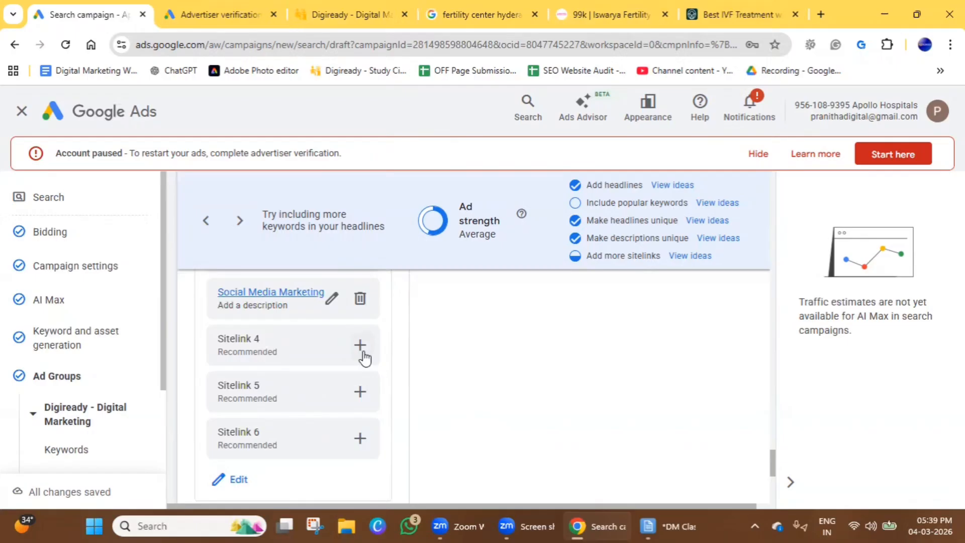
{"action": "left_click", "coordinate": [359, 299]}
{"action": "scroll", "coordinate": [280, 442], "scroll_direction": "up", "scroll_amount": 3}
{"action": "left_click", "coordinate": [359, 391]}
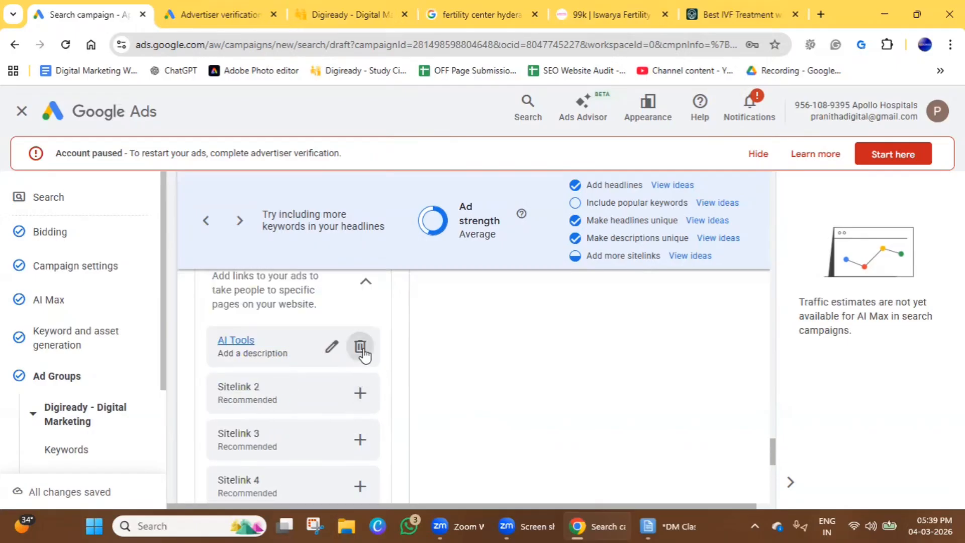
{"action": "left_click", "coordinate": [361, 349]}
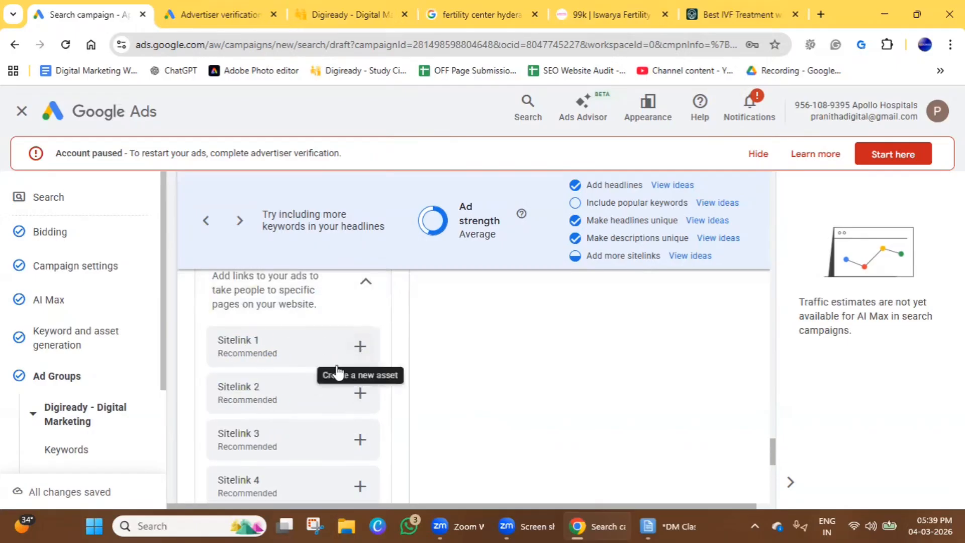
Look over the sitelinks and callouts, and expand the additional asset types to view promotions, prices and calls
{"action": "scroll", "coordinate": [285, 403], "scroll_direction": "down", "scroll_amount": 4}
{"action": "scroll", "coordinate": [296, 398], "scroll_direction": "up", "scroll_amount": 4}
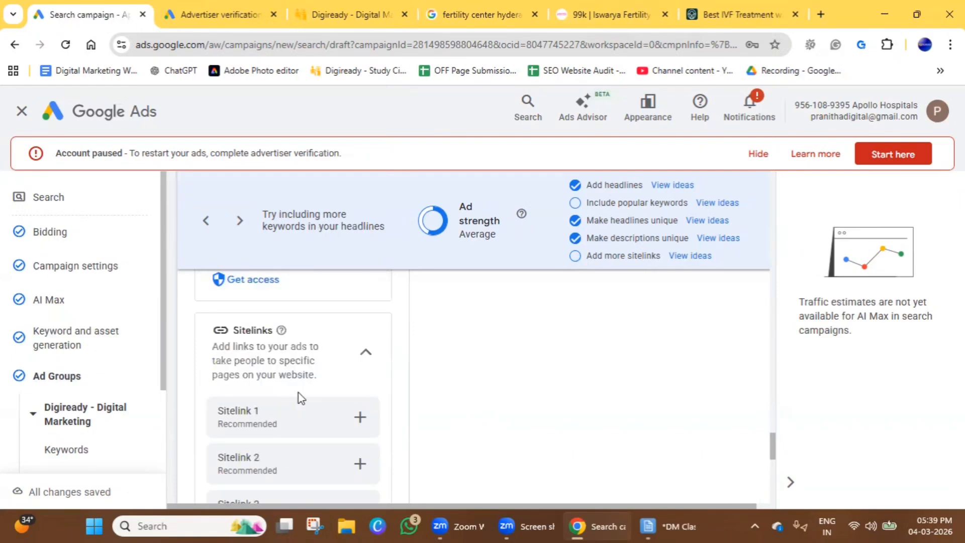
{"action": "scroll", "coordinate": [300, 396], "scroll_direction": "down", "scroll_amount": 8}
{"action": "scroll", "coordinate": [300, 396], "scroll_direction": "up", "scroll_amount": 1}
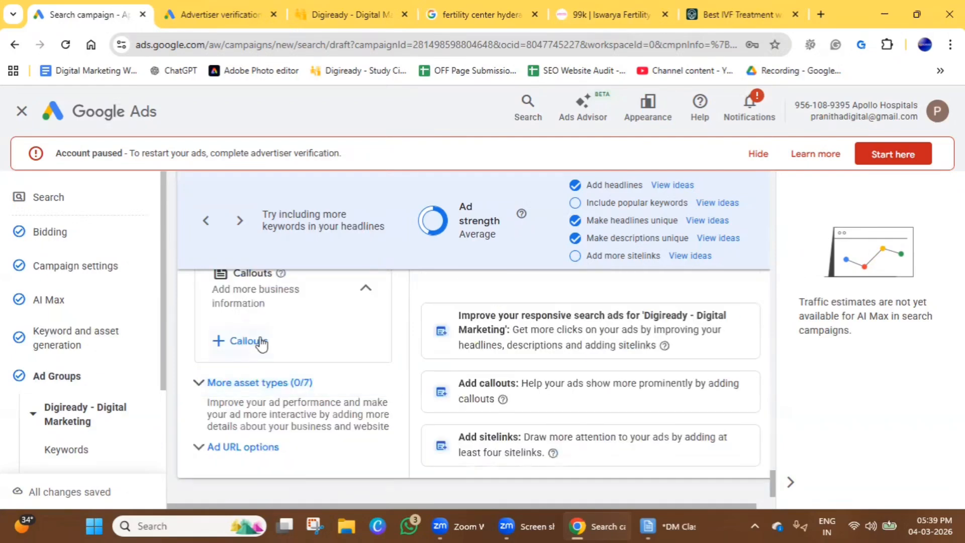
{"action": "left_click", "coordinate": [214, 385]}
{"action": "scroll", "coordinate": [278, 409], "scroll_direction": "down", "scroll_amount": 3}
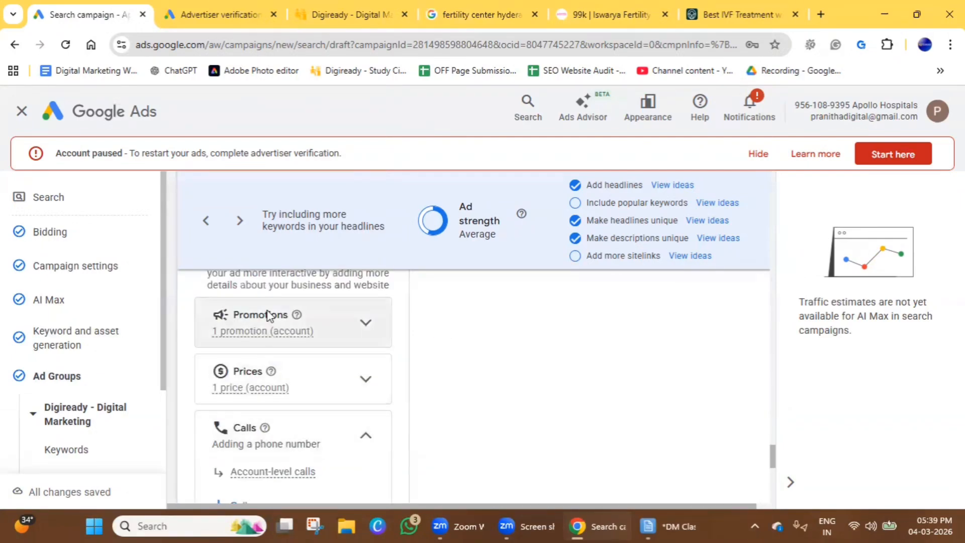
{"action": "scroll", "coordinate": [266, 361], "scroll_direction": "down", "scroll_amount": 2}
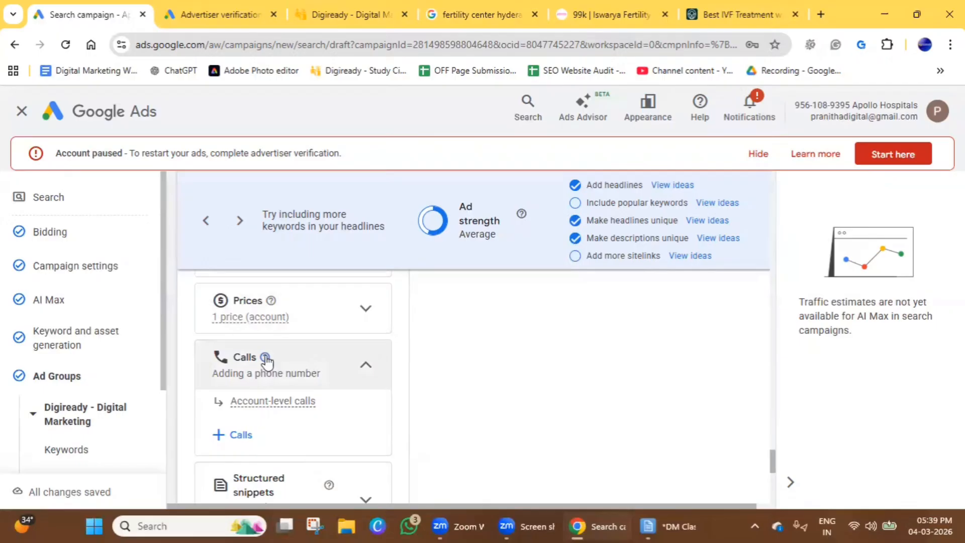
Add the existing phone number to the campaign as a call asset and apply it
{"action": "left_click", "coordinate": [238, 435]}
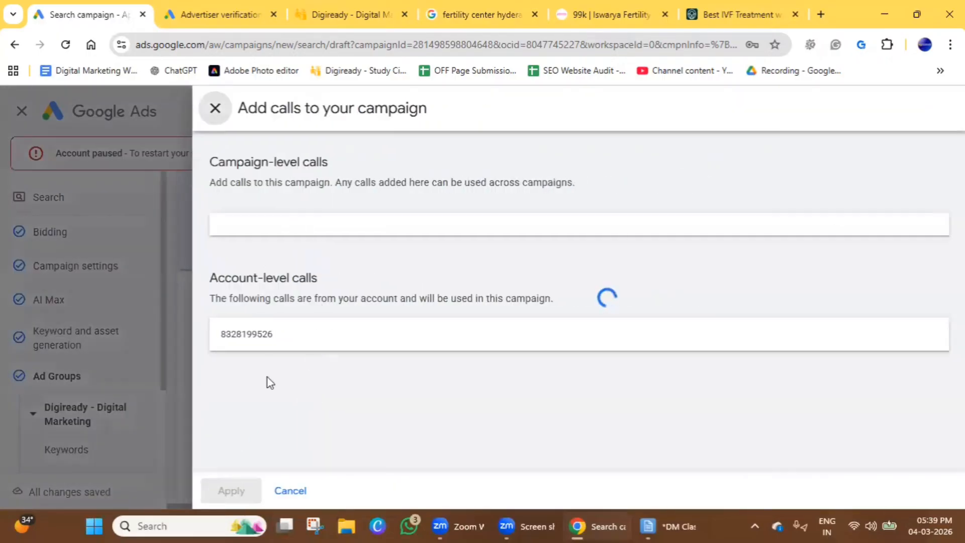
{"action": "scroll", "coordinate": [410, 366], "scroll_direction": "down", "scroll_amount": 5}
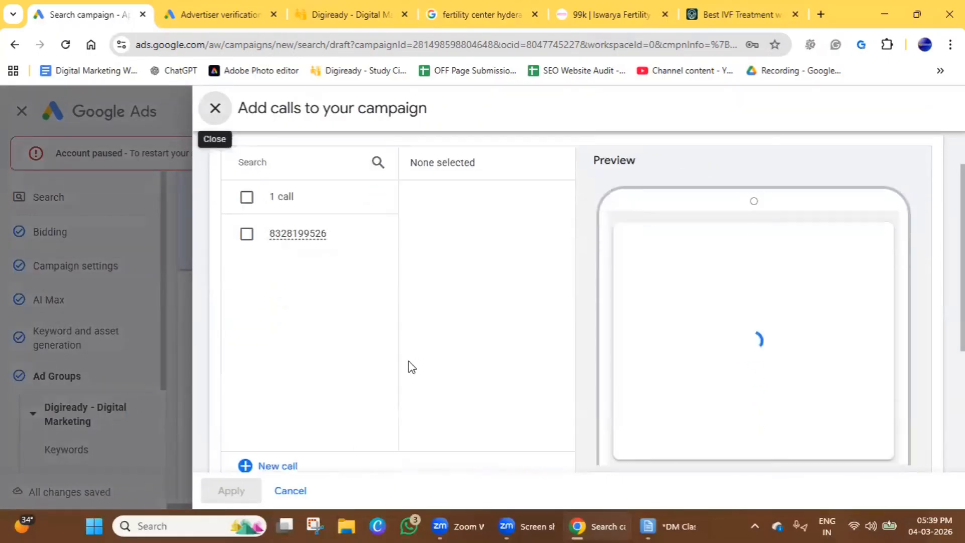
{"action": "scroll", "coordinate": [256, 254], "scroll_direction": "up", "scroll_amount": 3}
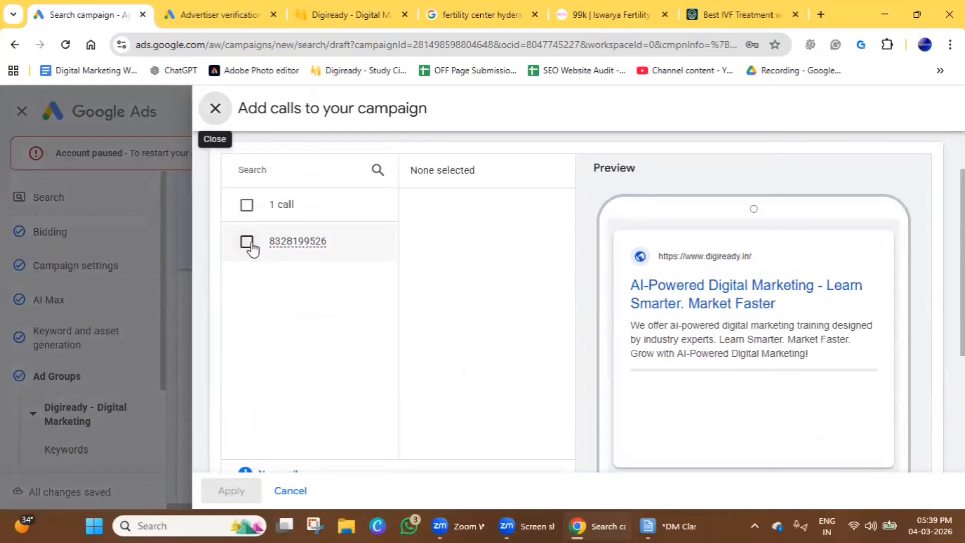
{"action": "left_click", "coordinate": [247, 242]}
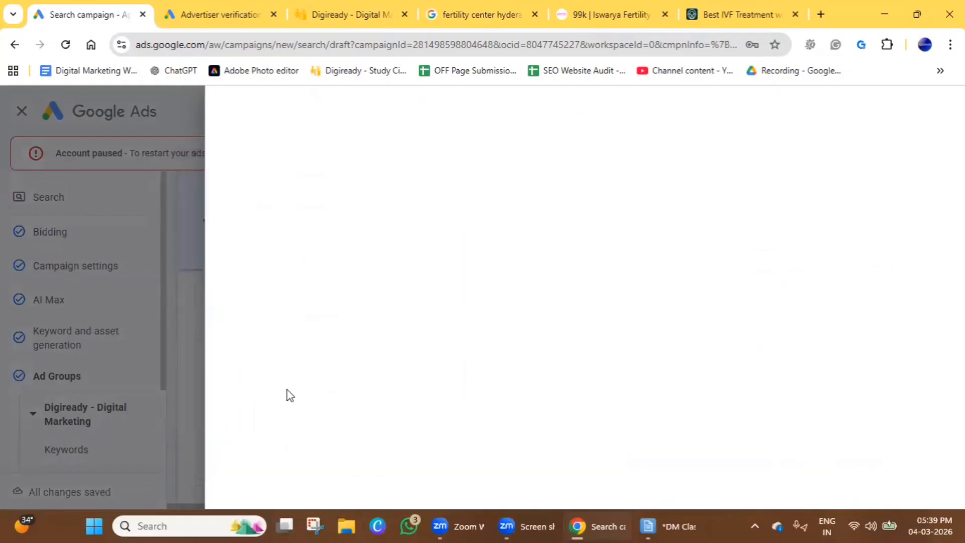
Look through the structured snippets, lead forms, apps and ad URL options of the ad
{"action": "scroll", "coordinate": [249, 479], "scroll_direction": "down", "scroll_amount": 3}
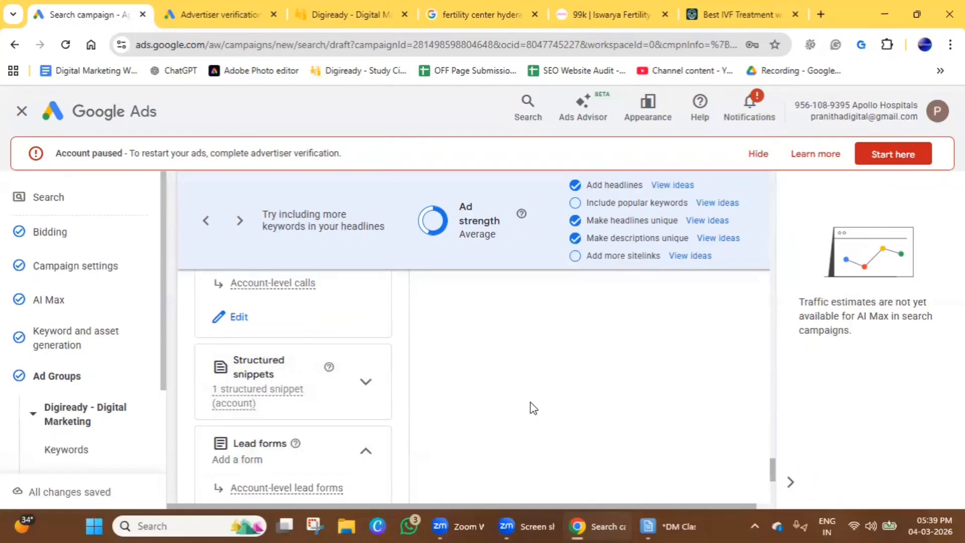
{"action": "scroll", "coordinate": [362, 458], "scroll_direction": "down", "scroll_amount": 3}
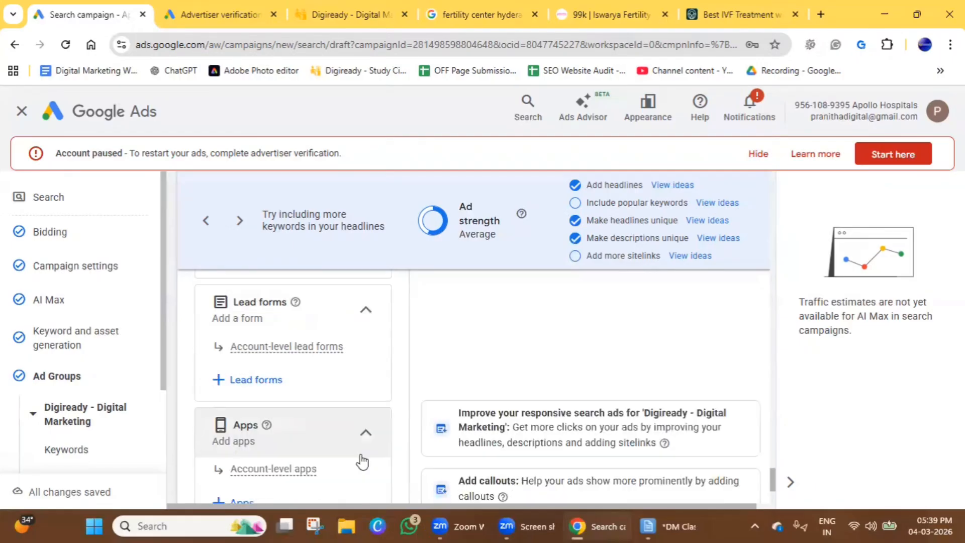
{"action": "scroll", "coordinate": [362, 458], "scroll_direction": "up", "scroll_amount": 1}
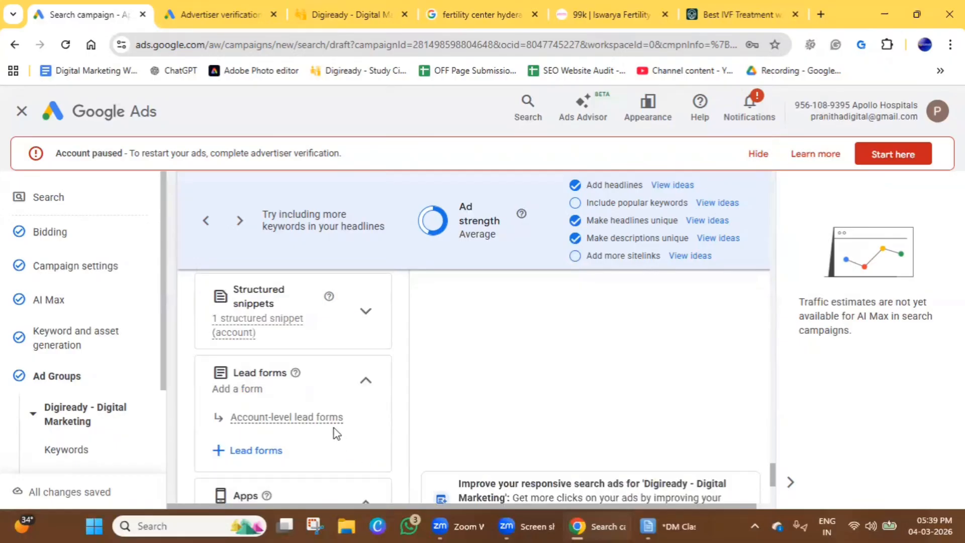
{"action": "scroll", "coordinate": [334, 431], "scroll_direction": "down", "scroll_amount": 2}
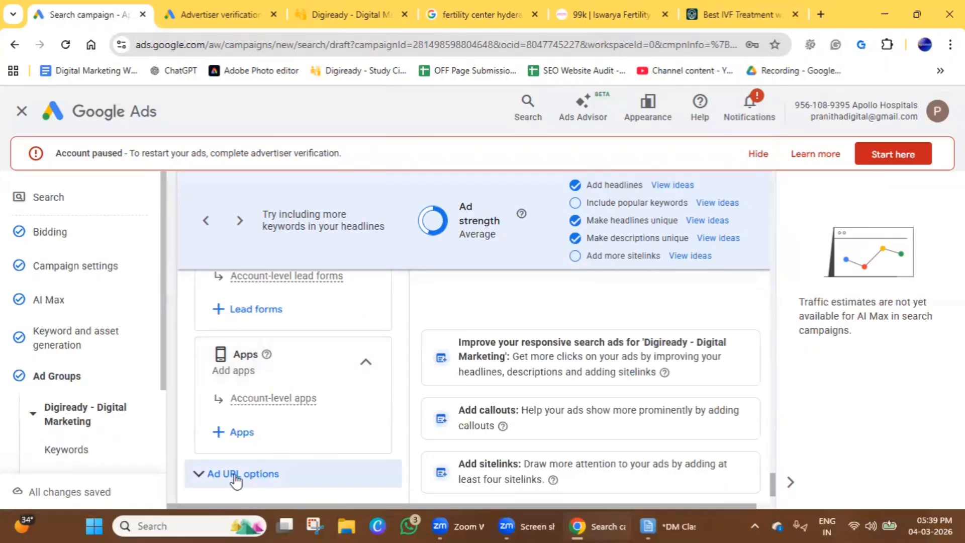
{"action": "scroll", "coordinate": [282, 467], "scroll_direction": "up", "scroll_amount": 1}
{"action": "scroll", "coordinate": [351, 448], "scroll_direction": "down", "scroll_amount": 3}
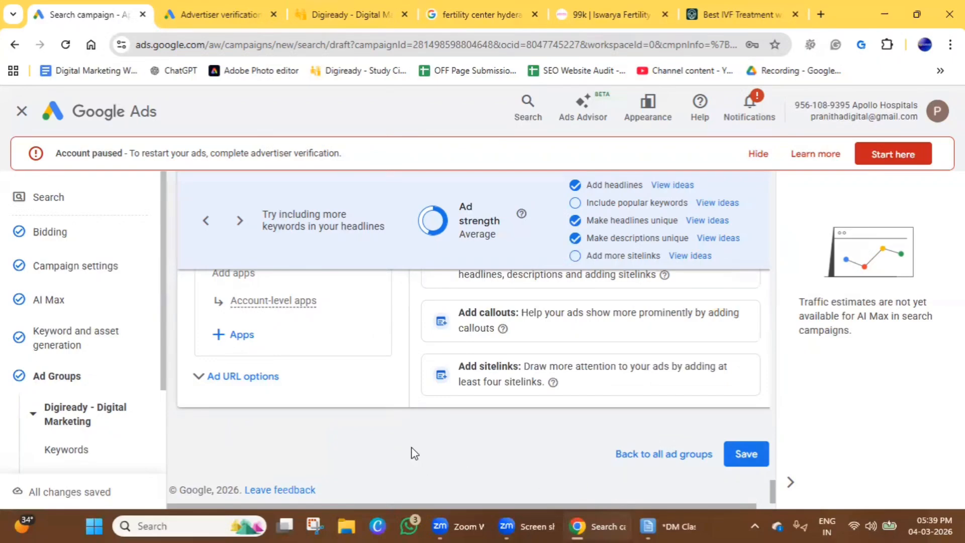
Turn off AI Max for the search campaign and confirm the change
{"action": "left_click", "coordinate": [48, 303]}
{"action": "scroll", "coordinate": [288, 415], "scroll_direction": "up", "scroll_amount": 10}
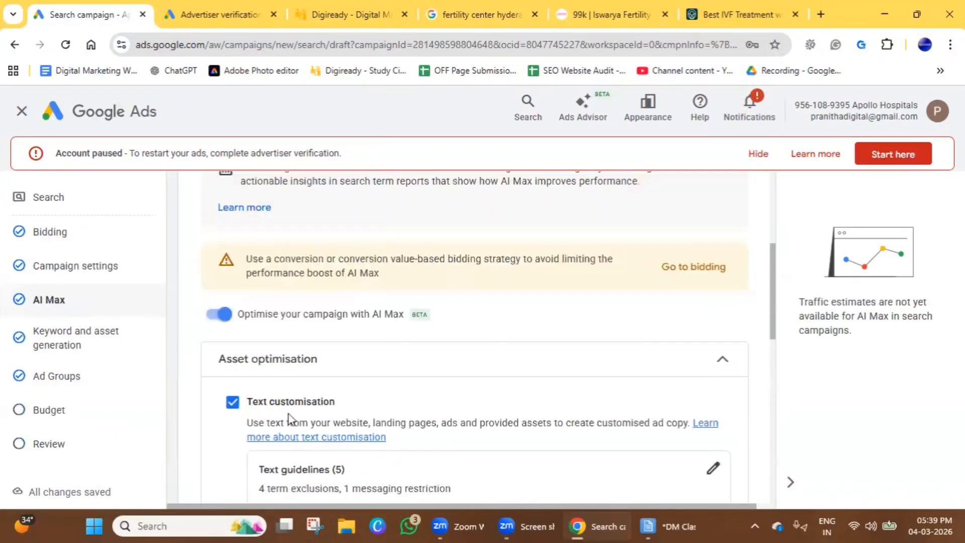
{"action": "scroll", "coordinate": [289, 418], "scroll_direction": "up", "scroll_amount": 5}
{"action": "scroll", "coordinate": [289, 418], "scroll_direction": "down", "scroll_amount": 6}
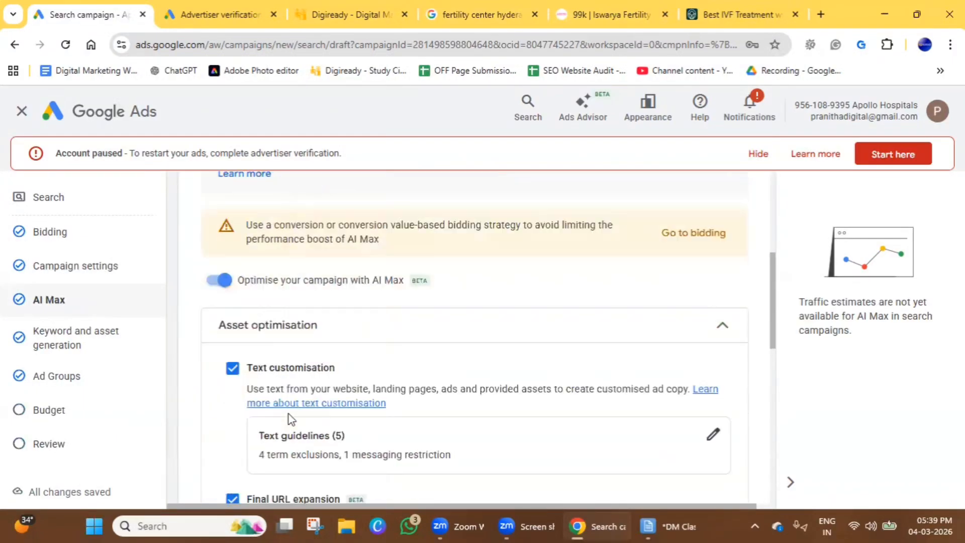
{"action": "left_click", "coordinate": [226, 280]}
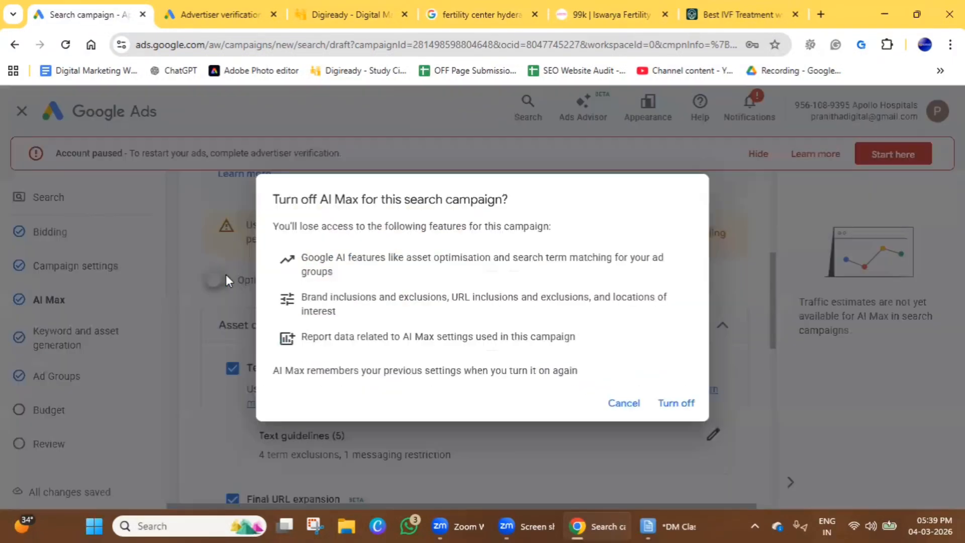
{"action": "left_click", "coordinate": [683, 405]}
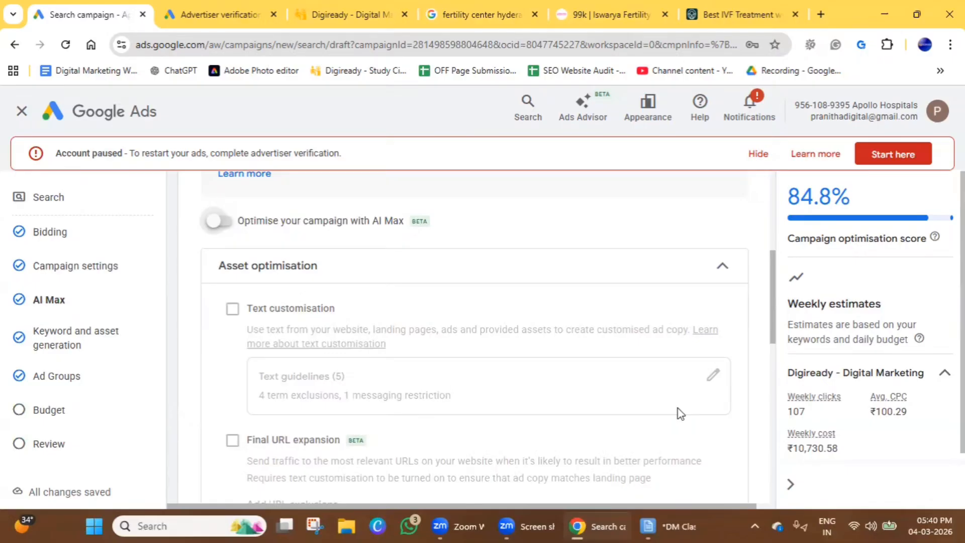
Review the campaign's asset optimisation settings and its brand inclusions and exclusions
{"action": "scroll", "coordinate": [677, 412], "scroll_direction": "down", "scroll_amount": 5}
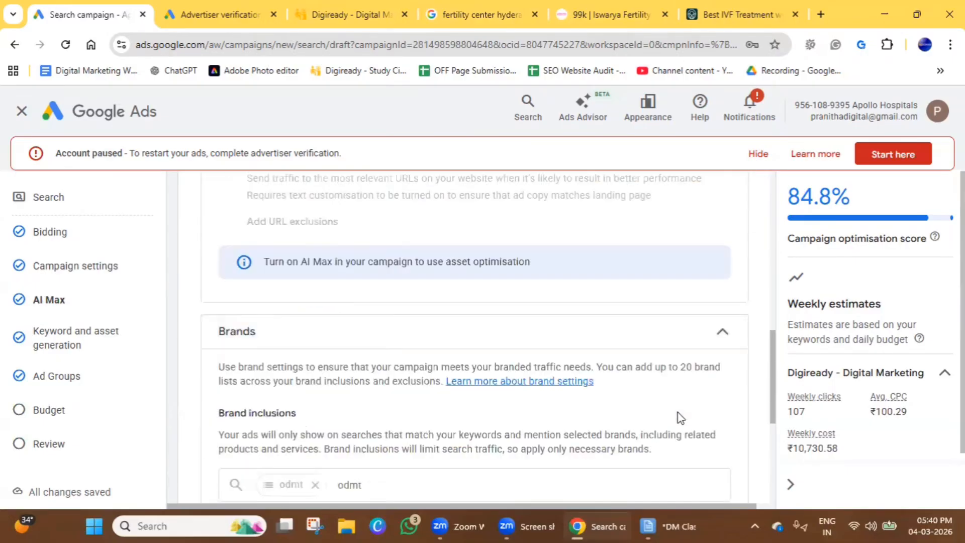
{"action": "scroll", "coordinate": [485, 386], "scroll_direction": "down", "scroll_amount": 4}
{"action": "scroll", "coordinate": [315, 358], "scroll_direction": "up", "scroll_amount": 2}
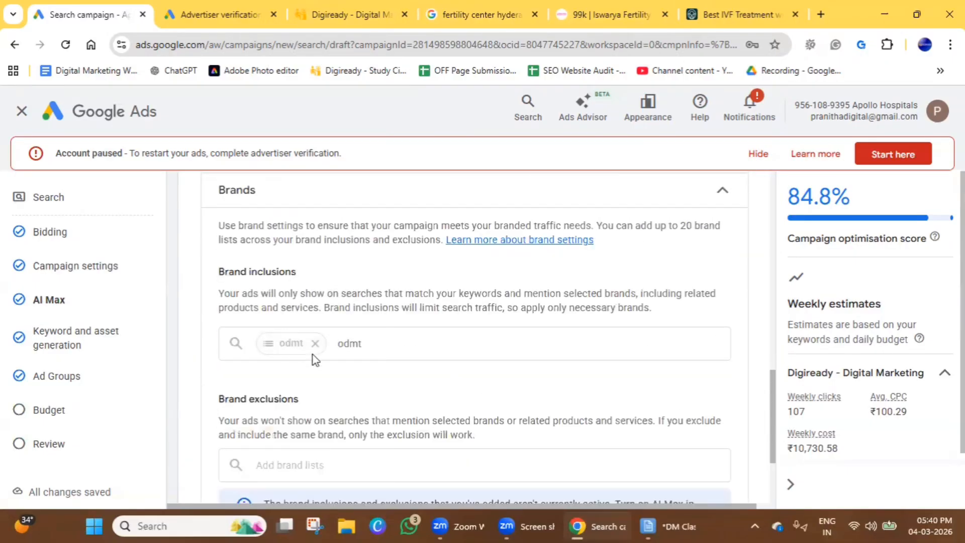
{"action": "scroll", "coordinate": [388, 357], "scroll_direction": "down", "scroll_amount": 3}
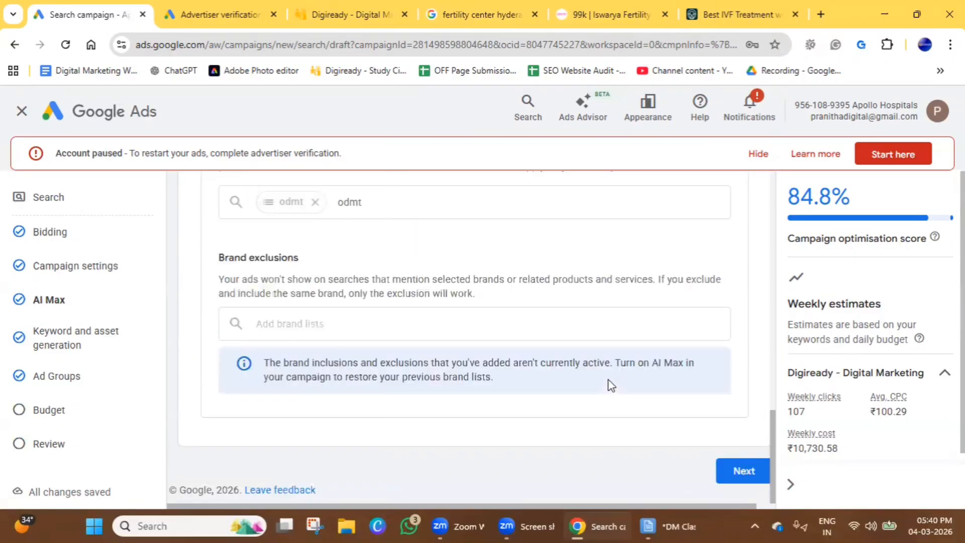
Skip keyword and asset generation, cancelling the identity confirmation, and proceed to the Digiready - Digital Marketing ad group
{"action": "left_click", "coordinate": [739, 473]}
{"action": "scroll", "coordinate": [452, 314], "scroll_direction": "down", "scroll_amount": 8}
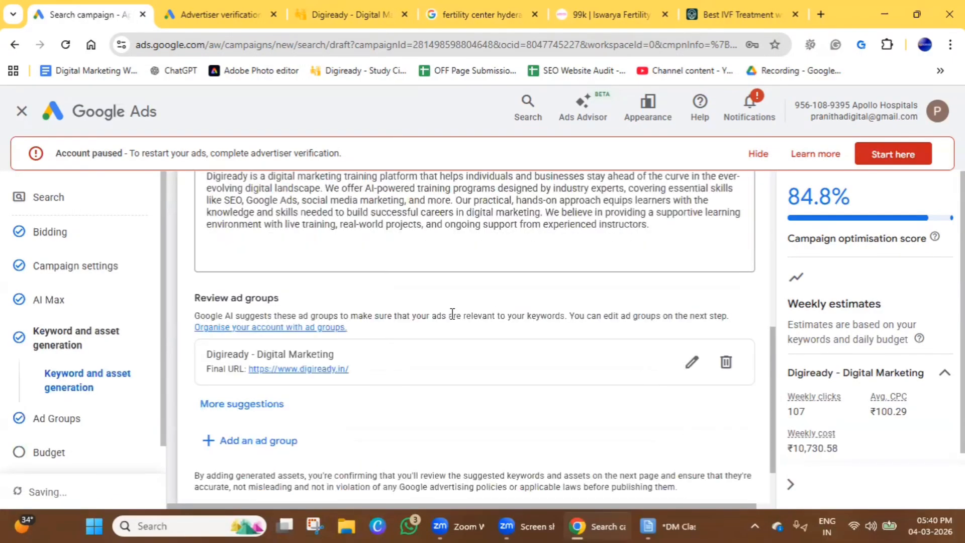
{"action": "left_click", "coordinate": [657, 472]}
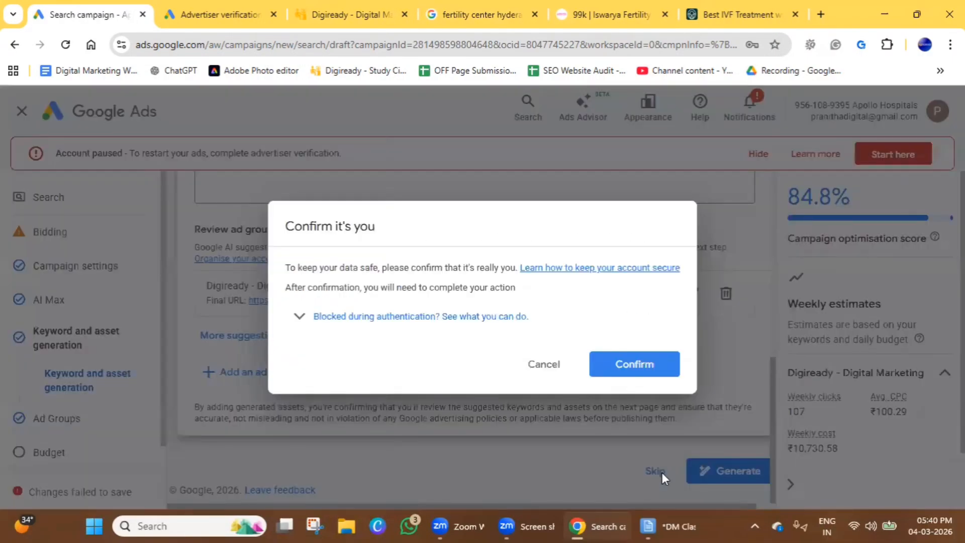
{"action": "left_click", "coordinate": [541, 364]}
{"action": "scroll", "coordinate": [626, 433], "scroll_direction": "down", "scroll_amount": 8}
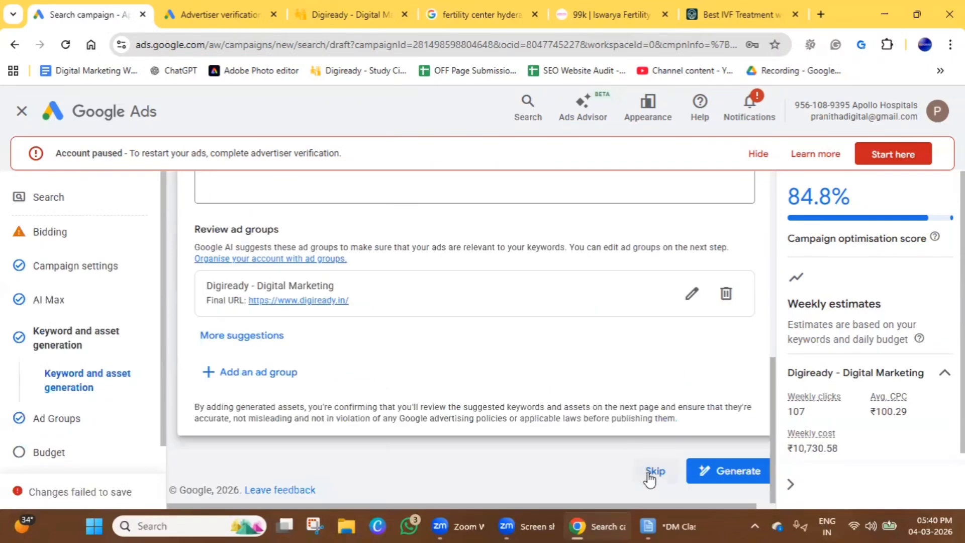
{"action": "left_click", "coordinate": [654, 475]}
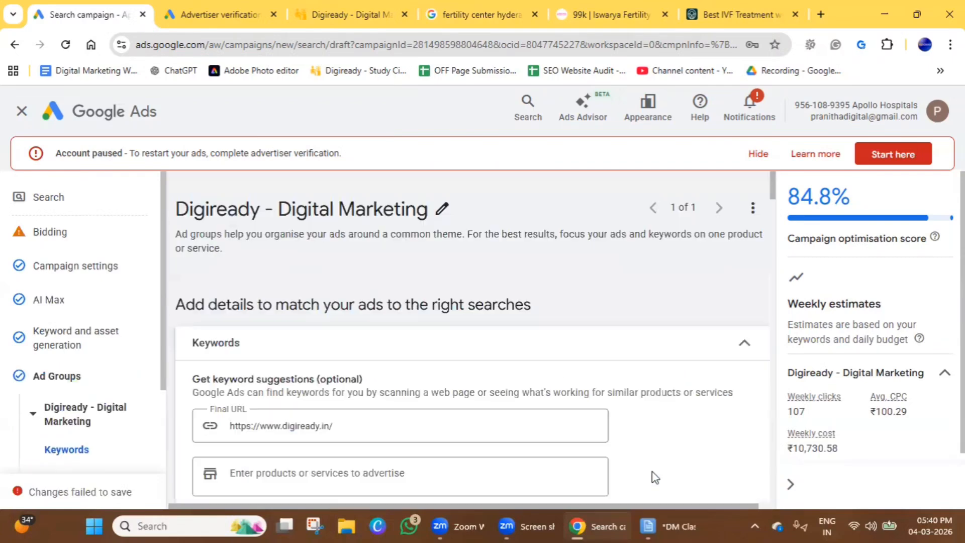
Review the Digiready - Digital Marketing ad group's keywords, headlines, descriptions, sitelinks, callouts and other asset types
{"action": "scroll", "coordinate": [263, 344], "scroll_direction": "down", "scroll_amount": 4}
{"action": "scroll", "coordinate": [273, 338], "scroll_direction": "down", "scroll_amount": 10}
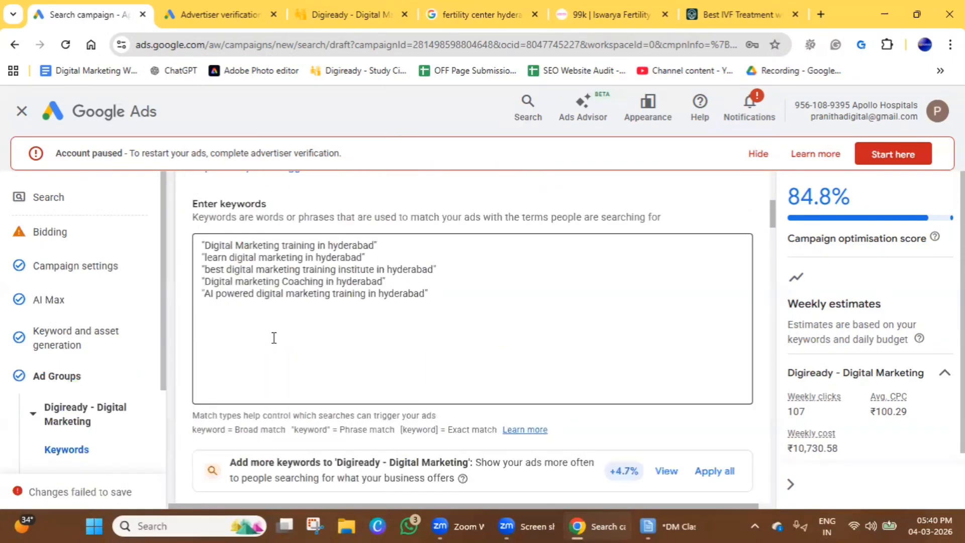
{"action": "scroll", "coordinate": [392, 311], "scroll_direction": "down", "scroll_amount": 3}
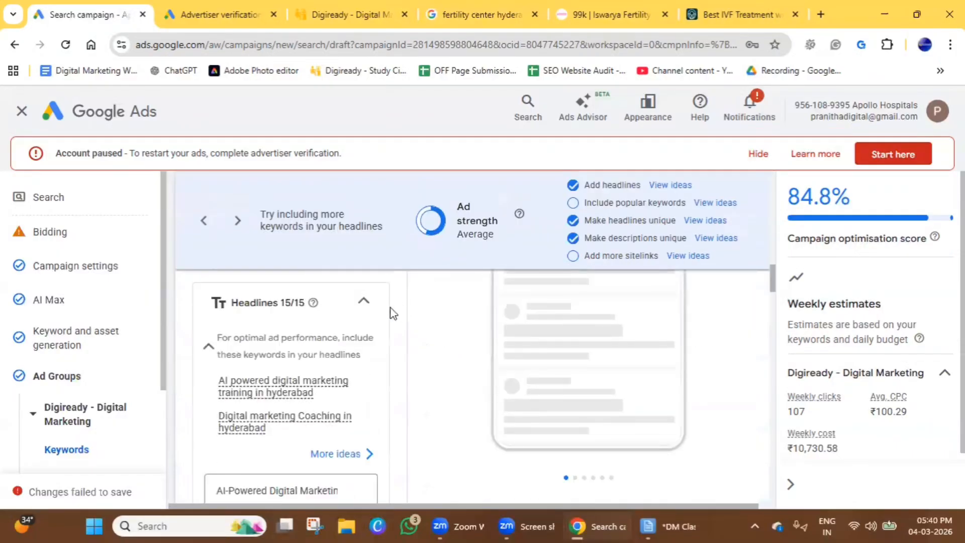
{"action": "scroll", "coordinate": [366, 422], "scroll_direction": "down", "scroll_amount": 5}
{"action": "scroll", "coordinate": [365, 420], "scroll_direction": "up", "scroll_amount": 3}
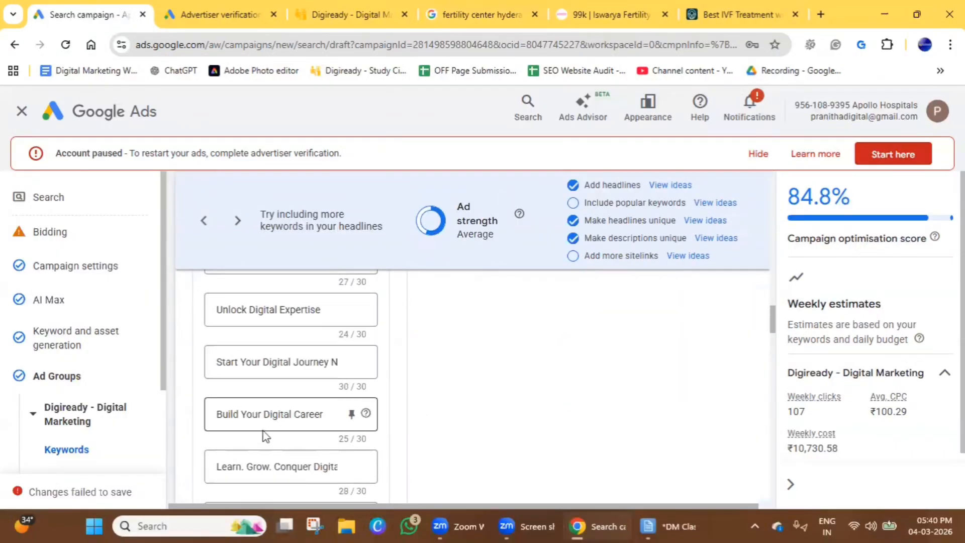
{"action": "scroll", "coordinate": [294, 428], "scroll_direction": "down", "scroll_amount": 8}
{"action": "scroll", "coordinate": [288, 422], "scroll_direction": "up", "scroll_amount": 7}
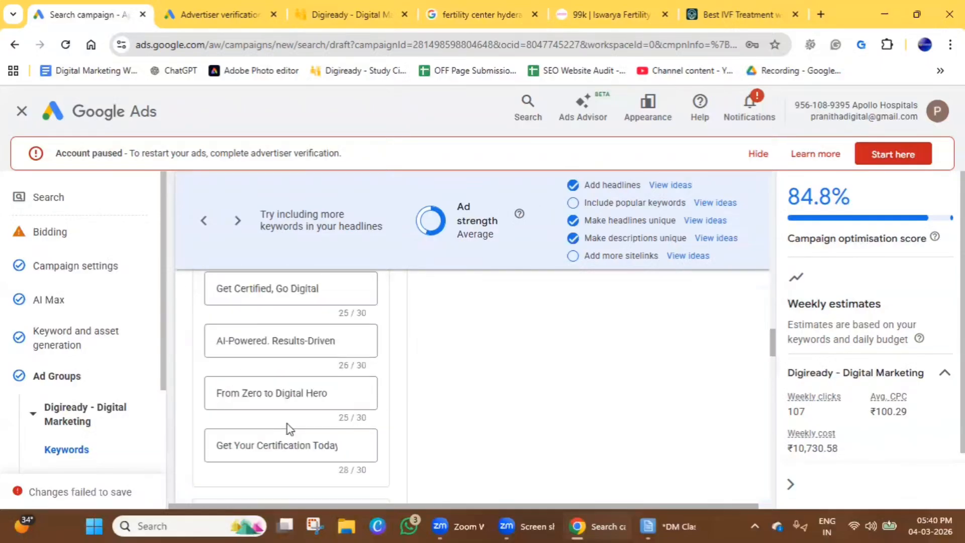
{"action": "scroll", "coordinate": [288, 423], "scroll_direction": "down", "scroll_amount": 7}
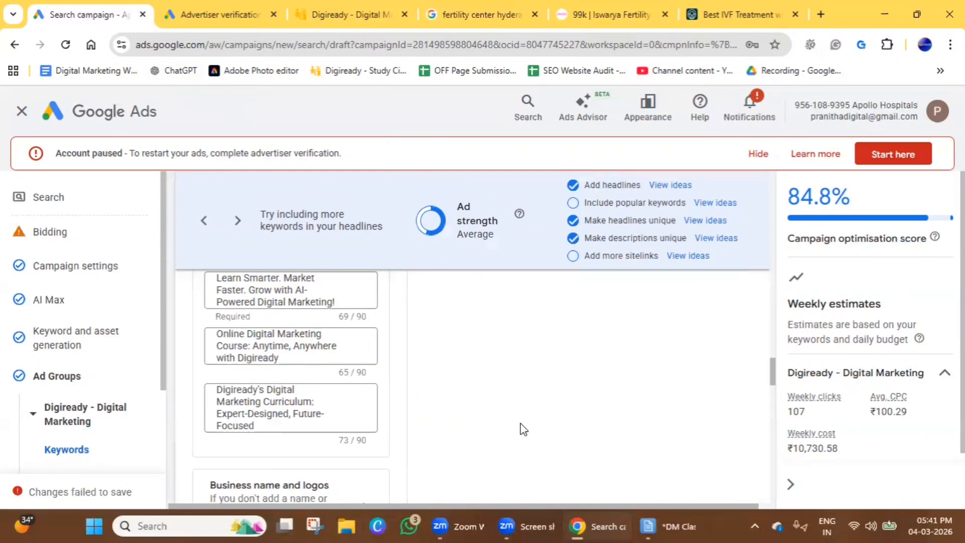
{"action": "scroll", "coordinate": [506, 417], "scroll_direction": "down", "scroll_amount": 10}
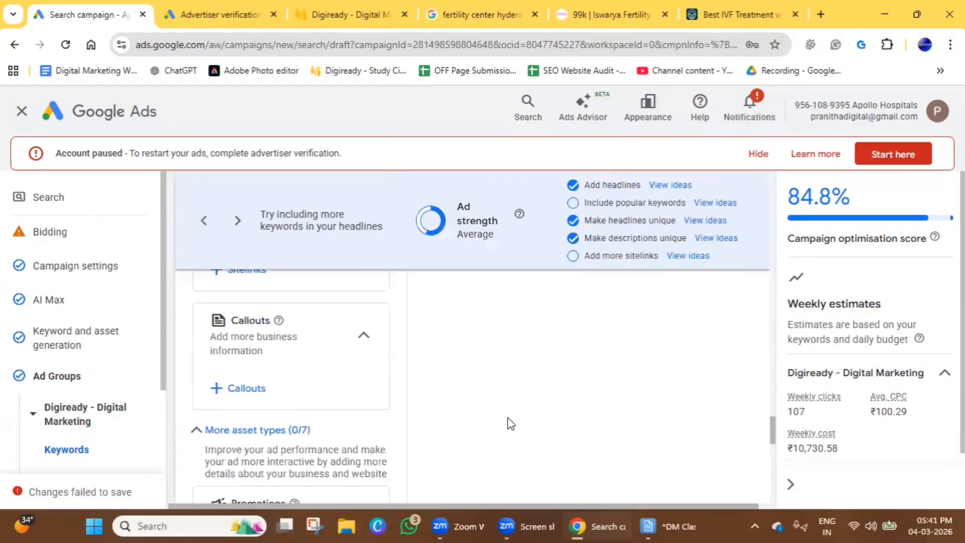
{"action": "scroll", "coordinate": [287, 382], "scroll_direction": "down", "scroll_amount": 10}
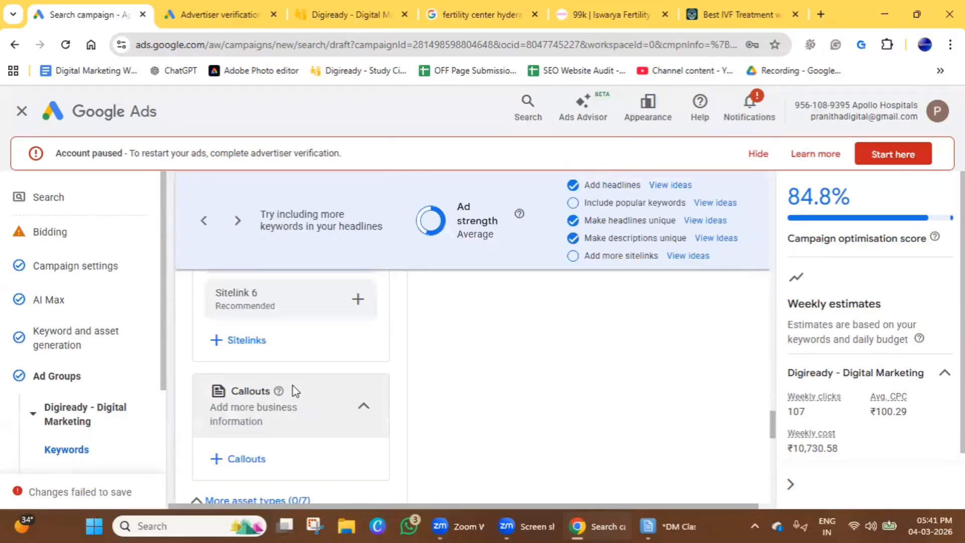
Save the Digiready - Digital Marketing ad group, check its summary among all ad groups and proceed to the campaign budget
{"action": "left_click", "coordinate": [746, 453]}
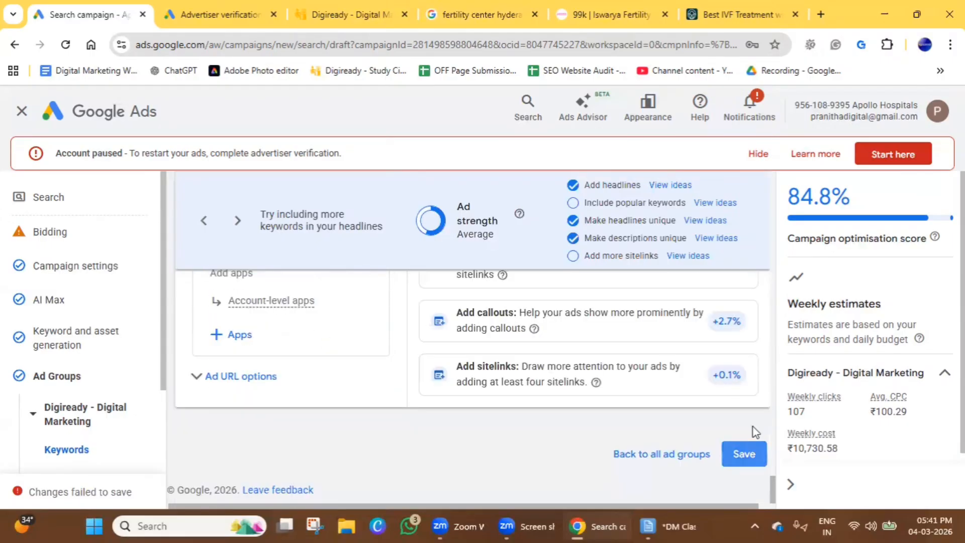
{"action": "scroll", "coordinate": [325, 335], "scroll_direction": "up", "scroll_amount": 4}
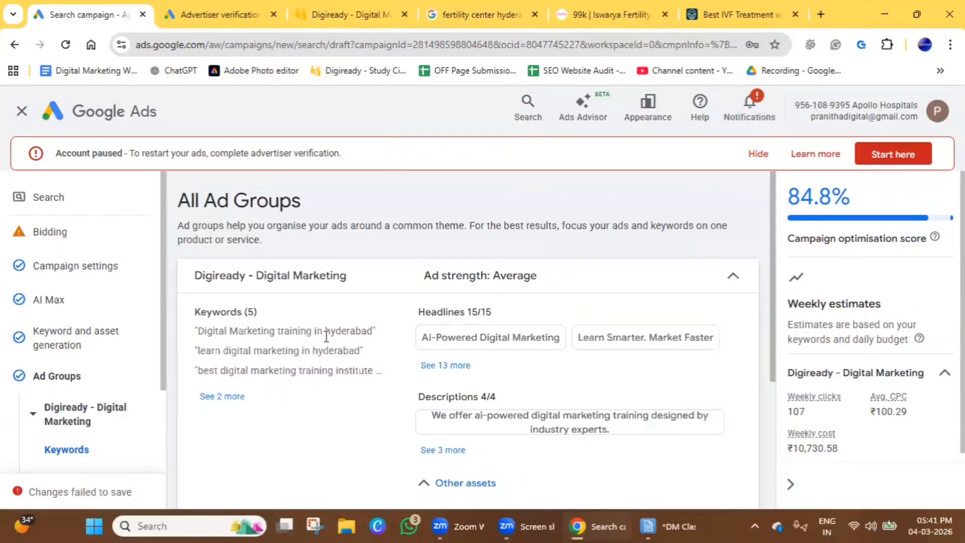
{"action": "scroll", "coordinate": [586, 358], "scroll_direction": "down", "scroll_amount": 1}
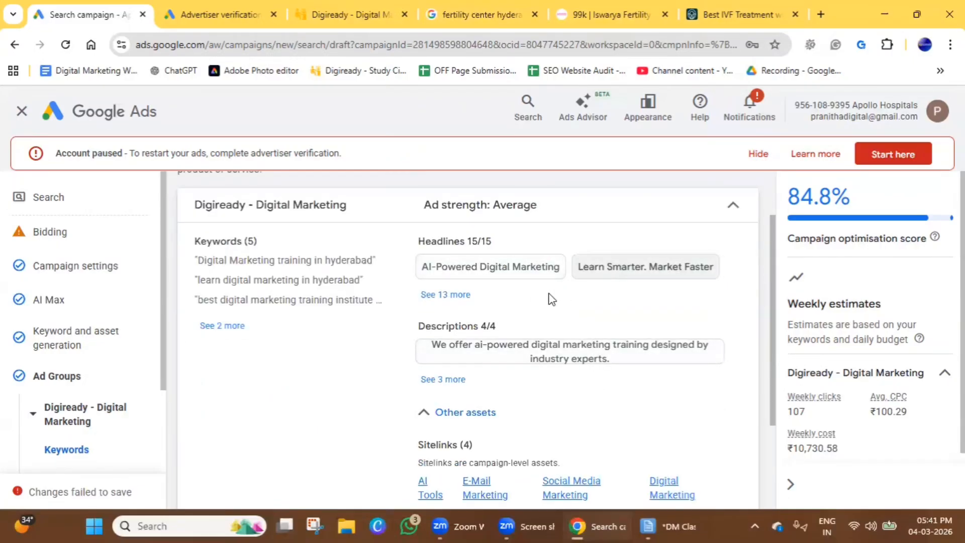
{"action": "scroll", "coordinate": [535, 371], "scroll_direction": "down", "scroll_amount": 2}
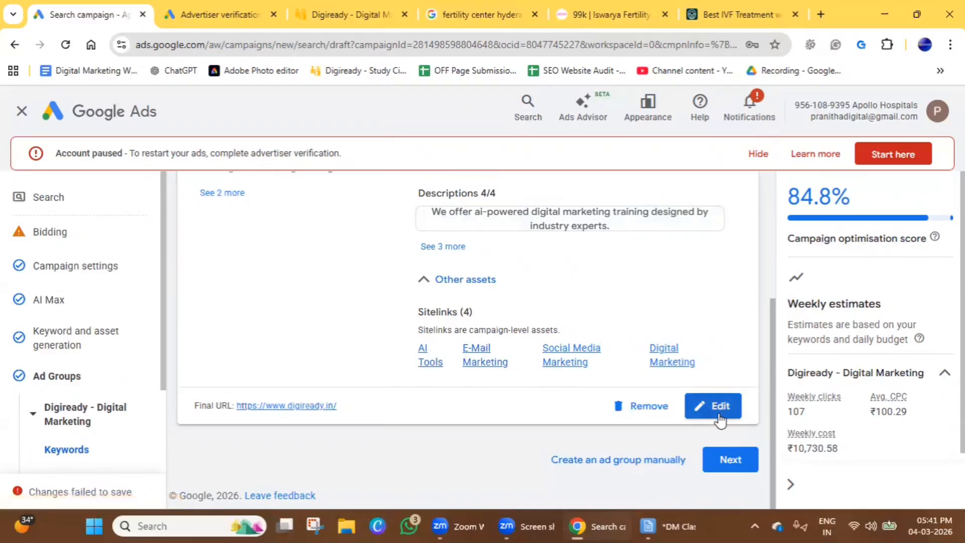
{"action": "left_click", "coordinate": [722, 442]}
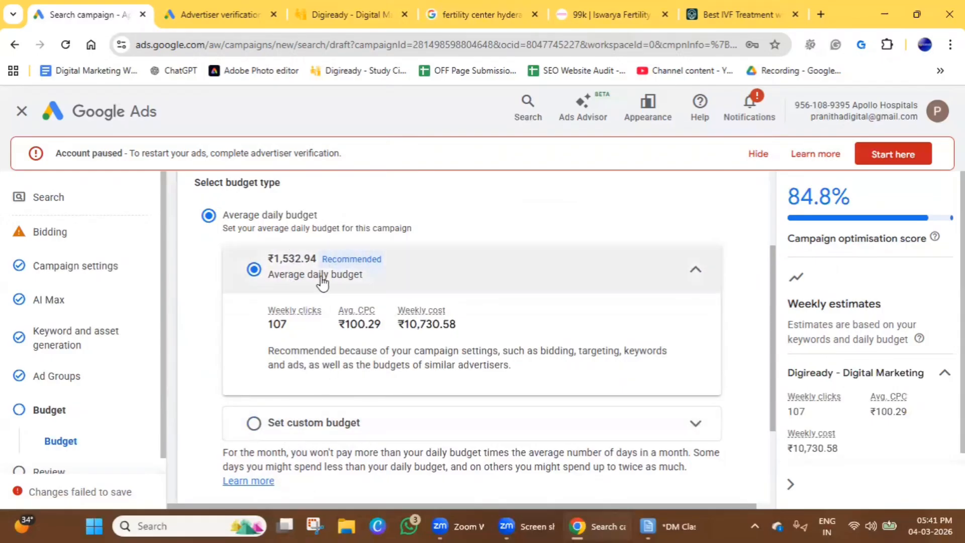
Choose a custom average daily budget, dismiss the identity confirmation and examine the note on monthly and daily spending limits
{"action": "left_click", "coordinate": [253, 422]}
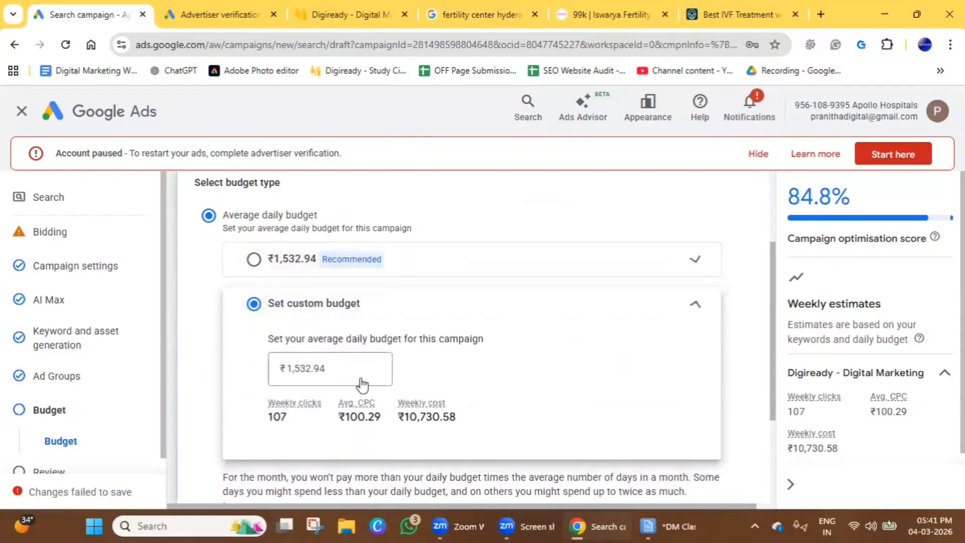
{"action": "scroll", "coordinate": [389, 334], "scroll_direction": "down", "scroll_amount": 3}
{"action": "scroll", "coordinate": [389, 334], "scroll_direction": "up", "scroll_amount": 2}
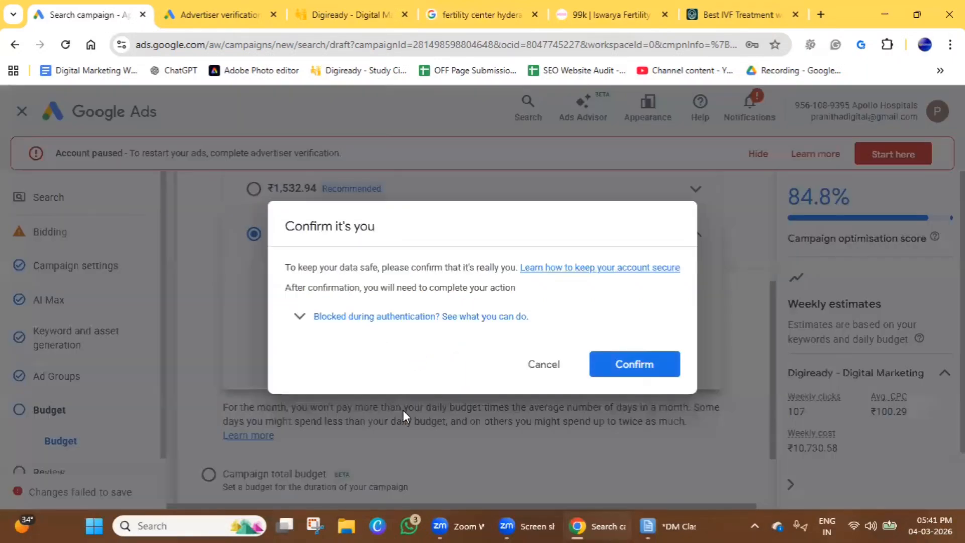
{"action": "left_click", "coordinate": [548, 365]}
{"action": "left_click_drag", "start_coordinate": [511, 408], "coordinate": [685, 420]}
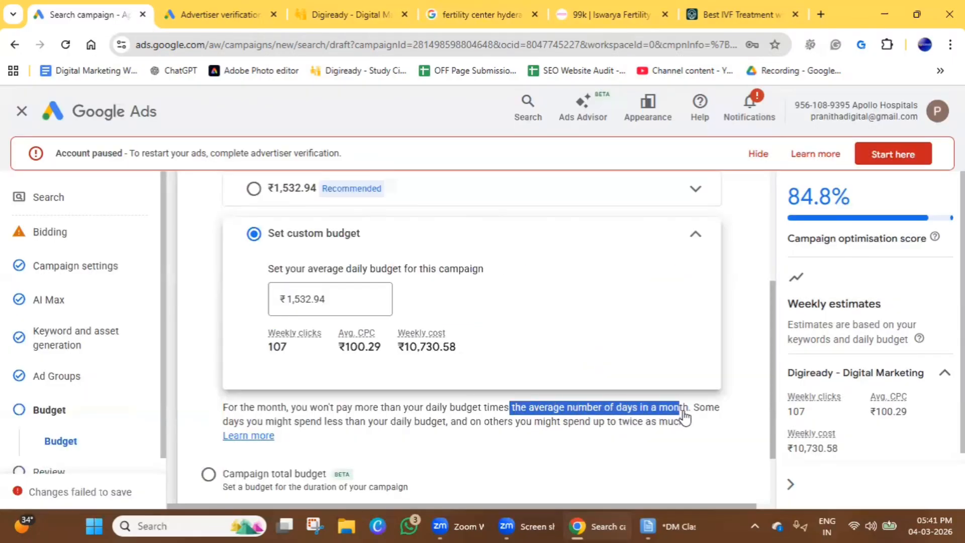
{"action": "left_click_drag", "start_coordinate": [258, 421], "coordinate": [722, 424]}
{"action": "left_click", "coordinate": [506, 431]}
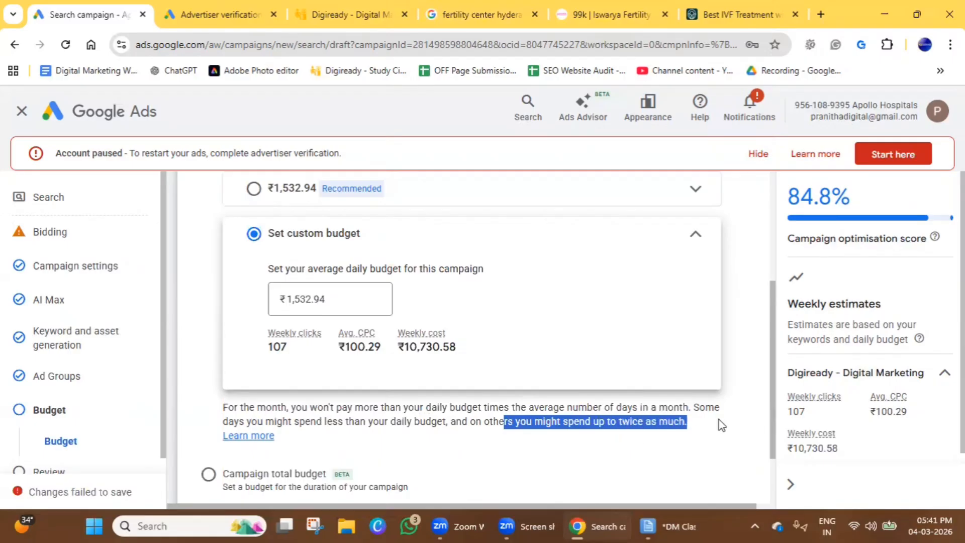
{"action": "scroll", "coordinate": [398, 375], "scroll_direction": "up", "scroll_amount": 1}
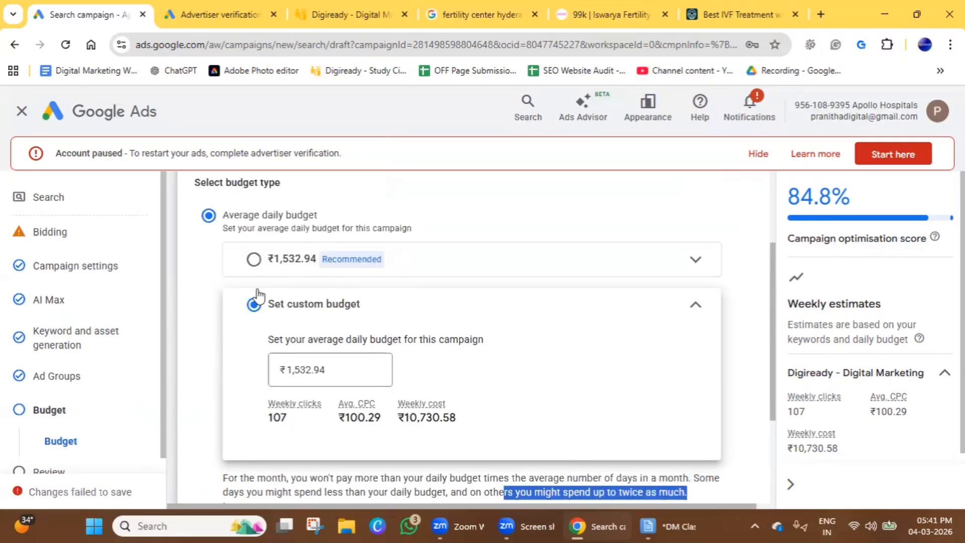
Annotate the budget page with the calculation 1000 × 30 = 30K and example daily spends, and clear the drawings
{"action": "left_click", "coordinate": [622, 445]}
{"action": "left_click", "coordinate": [7, 180]}
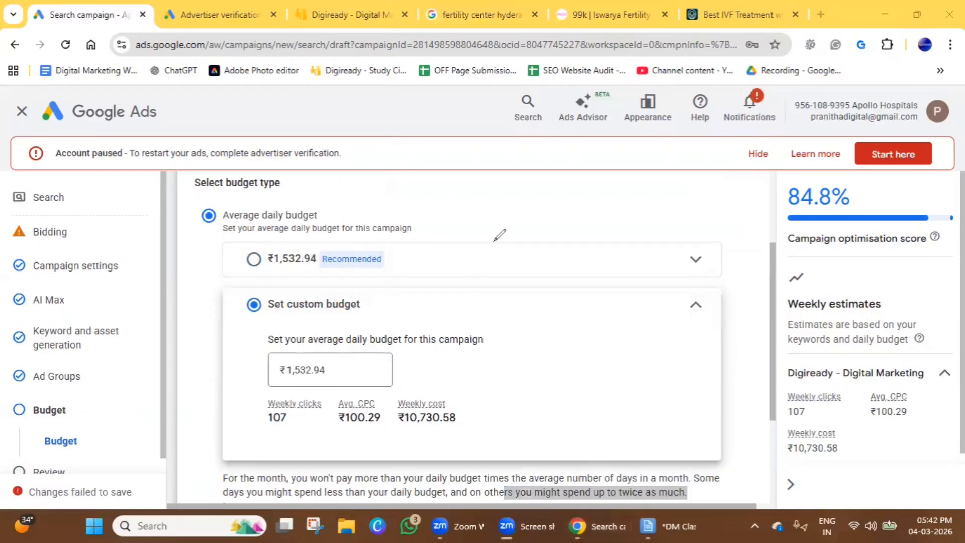
{"action": "mouse_move", "coordinate": [521, 198]}
{"action": "left_mouse_down"}
{"action": "mouse_move", "coordinate": [522, 213]}
{"action": "mouse_move", "coordinate": [541, 217]}
{"action": "mouse_move", "coordinate": [571, 194]}
{"action": "mouse_move", "coordinate": [605, 235]}
{"action": "mouse_move", "coordinate": [589, 203]}
{"action": "left_mouse_up"}
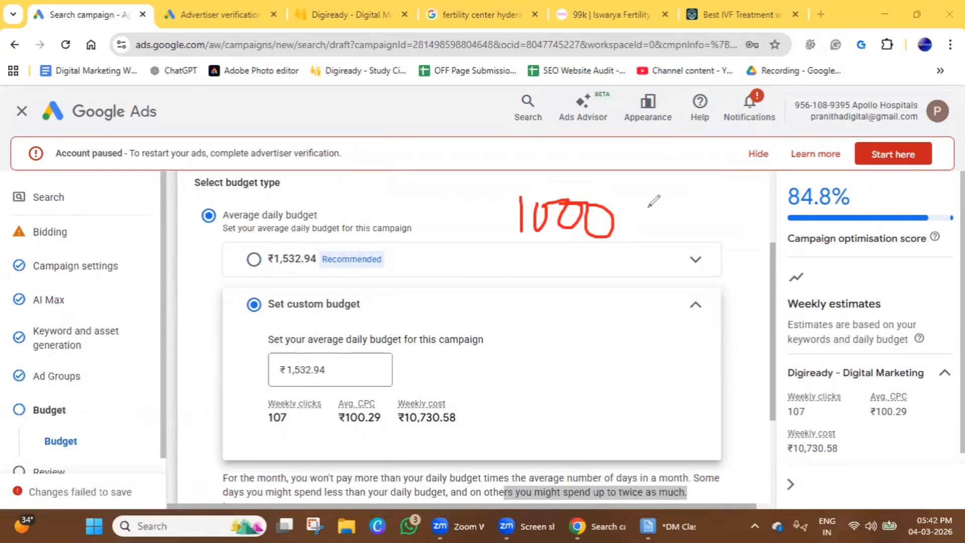
{"action": "left_click_drag", "start_coordinate": [634, 200], "coordinate": [654, 225]}
{"action": "left_click_drag", "start_coordinate": [653, 190], "coordinate": [639, 229]}
{"action": "mouse_move", "coordinate": [665, 196]}
{"action": "left_mouse_down"}
{"action": "mouse_move", "coordinate": [678, 210]}
{"action": "mouse_move", "coordinate": [664, 229]}
{"action": "mouse_move", "coordinate": [693, 201]}
{"action": "mouse_move", "coordinate": [720, 213]}
{"action": "mouse_move", "coordinate": [724, 229]}
{"action": "mouse_move", "coordinate": [736, 213]}
{"action": "mouse_move", "coordinate": [733, 234]}
{"action": "left_mouse_up"}
{"action": "mouse_move", "coordinate": [756, 201]}
{"action": "left_mouse_down"}
{"action": "mouse_move", "coordinate": [747, 228]}
{"action": "mouse_move", "coordinate": [757, 202]}
{"action": "mouse_move", "coordinate": [767, 247]}
{"action": "left_mouse_up"}
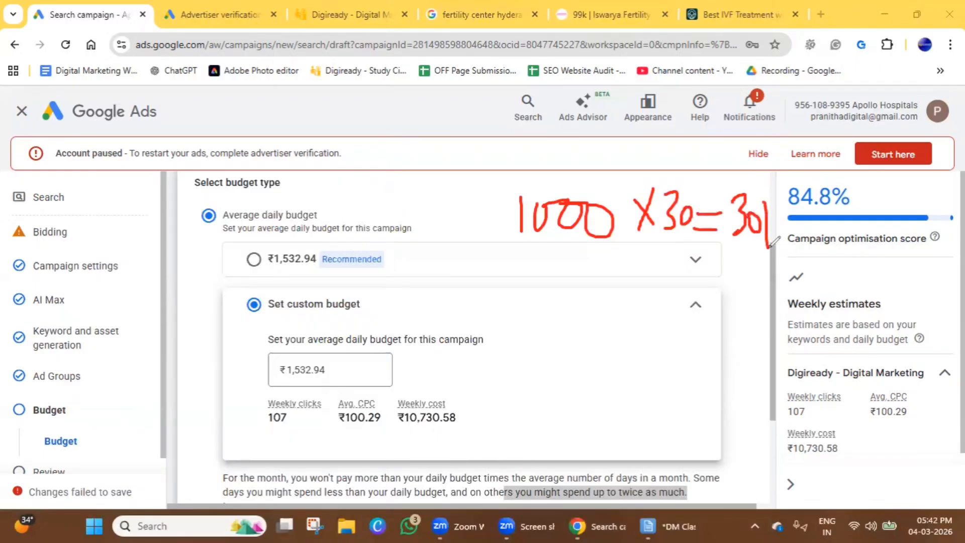
{"action": "left_click_drag", "start_coordinate": [776, 213], "coordinate": [799, 238]}
{"action": "mouse_move", "coordinate": [552, 318]}
{"action": "left_mouse_down"}
{"action": "mouse_move", "coordinate": [567, 318]}
{"action": "mouse_move", "coordinate": [568, 329]}
{"action": "mouse_move", "coordinate": [595, 310]}
{"action": "mouse_move", "coordinate": [638, 314]}
{"action": "mouse_move", "coordinate": [623, 313]}
{"action": "left_mouse_up"}
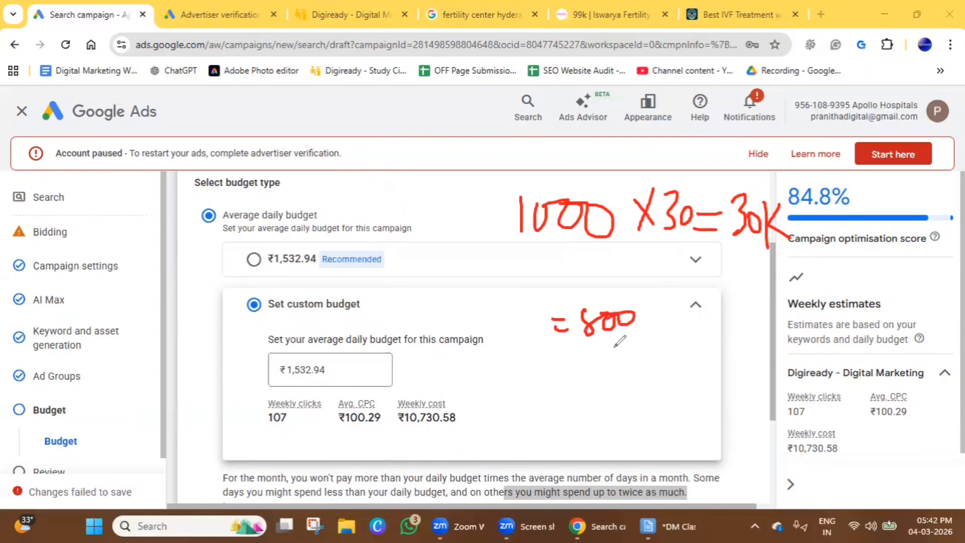
{"action": "mouse_move", "coordinate": [543, 355]}
{"action": "left_mouse_down"}
{"action": "mouse_move", "coordinate": [569, 353]}
{"action": "mouse_move", "coordinate": [569, 370]}
{"action": "left_mouse_up"}
{"action": "mouse_move", "coordinate": [583, 349]}
{"action": "left_mouse_down"}
{"action": "mouse_move", "coordinate": [668, 355]}
{"action": "mouse_move", "coordinate": [686, 369]}
{"action": "mouse_move", "coordinate": [669, 356]}
{"action": "left_mouse_up"}
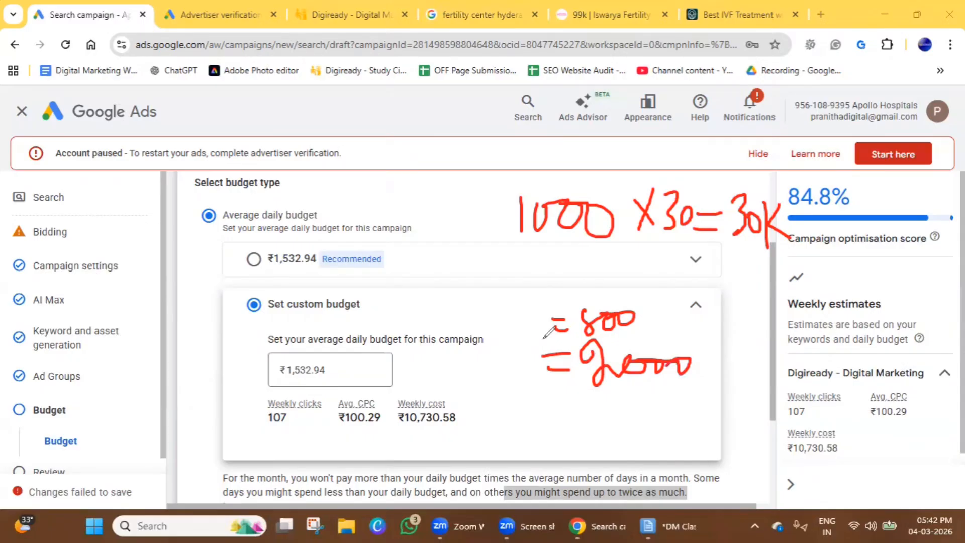
{"action": "left_click_drag", "start_coordinate": [558, 399], "coordinate": [565, 399]}
{"action": "left_click_drag", "start_coordinate": [542, 421], "coordinate": [597, 421]}
{"action": "left_click_drag", "start_coordinate": [599, 391], "coordinate": [602, 427]}
{"action": "left_click_drag", "start_coordinate": [611, 400], "coordinate": [676, 400]}
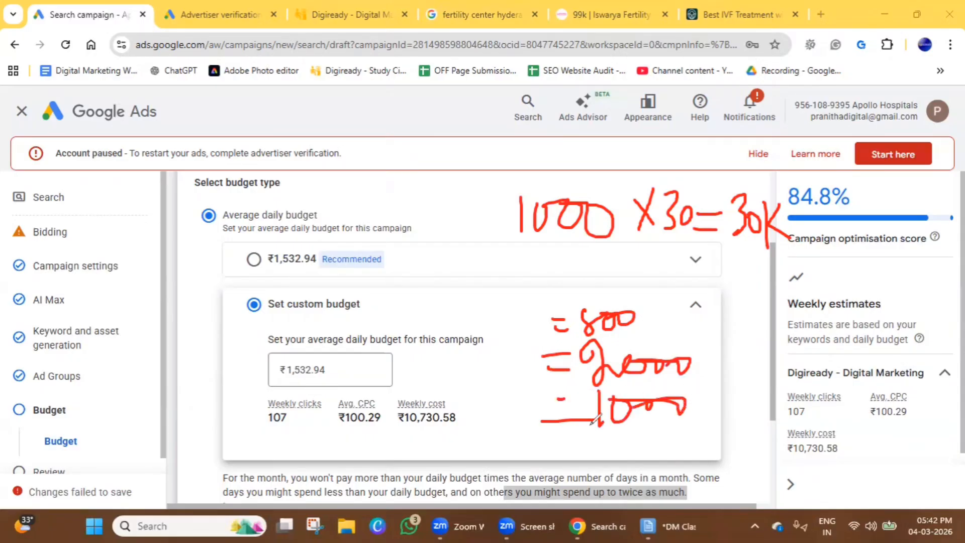
{"action": "mouse_move", "coordinate": [567, 440]}
{"action": "left_mouse_down"}
{"action": "mouse_move", "coordinate": [578, 453]}
{"action": "mouse_move", "coordinate": [624, 432]}
{"action": "mouse_move", "coordinate": [658, 460]}
{"action": "mouse_move", "coordinate": [670, 446]}
{"action": "mouse_move", "coordinate": [675, 454]}
{"action": "mouse_move", "coordinate": [644, 460]}
{"action": "left_mouse_up"}
{"action": "mouse_move", "coordinate": [687, 433]}
{"action": "left_mouse_down"}
{"action": "mouse_move", "coordinate": [689, 451]}
{"action": "mouse_move", "coordinate": [714, 436]}
{"action": "mouse_move", "coordinate": [715, 448]}
{"action": "left_mouse_up"}
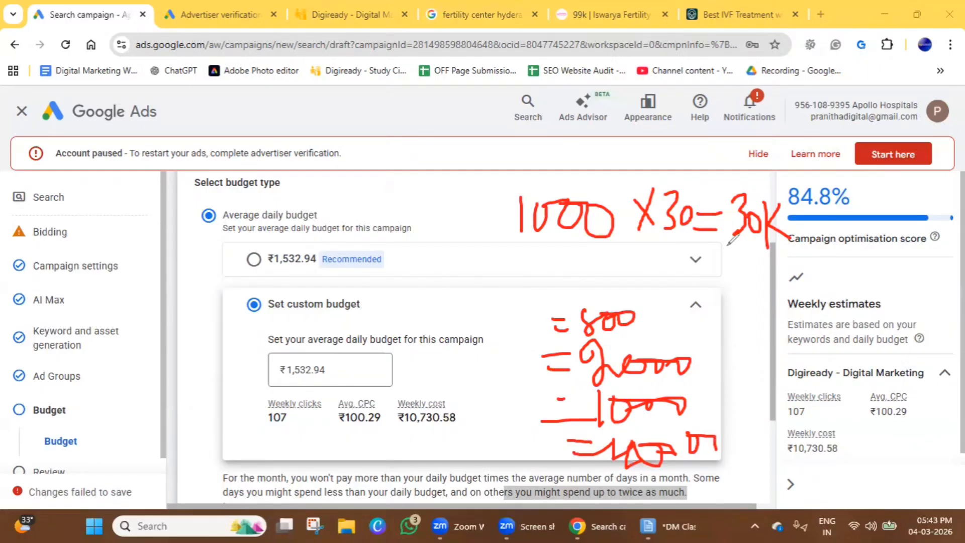
{"action": "mouse_move", "coordinate": [728, 245]}
{"action": "left_mouse_down"}
{"action": "mouse_move", "coordinate": [777, 269]}
{"action": "mouse_move", "coordinate": [787, 173]}
{"action": "mouse_move", "coordinate": [723, 241]}
{"action": "mouse_move", "coordinate": [732, 254]}
{"action": "left_mouse_up"}
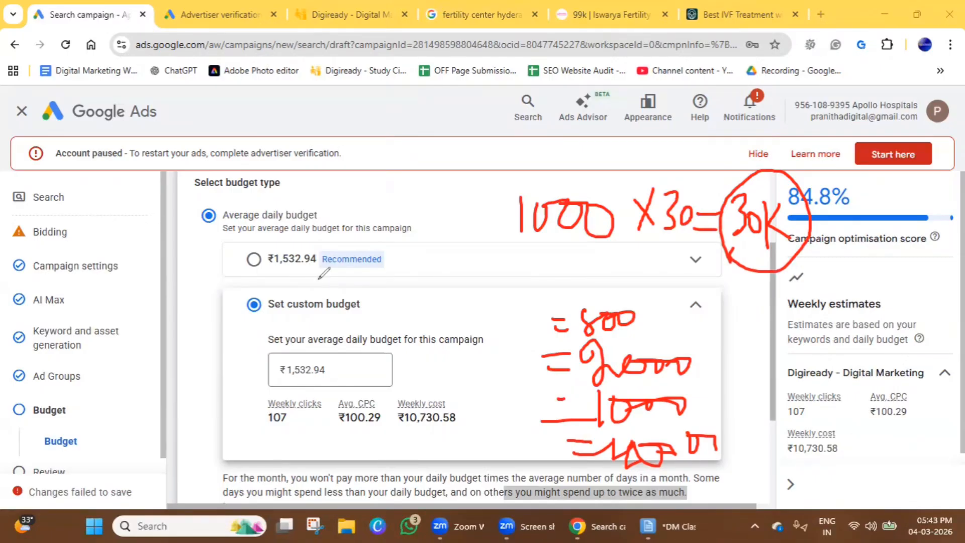
{"action": "mouse_move", "coordinate": [701, 276]}
{"action": "left_mouse_down"}
{"action": "mouse_move", "coordinate": [852, 268]}
{"action": "mouse_move", "coordinate": [778, 156]}
{"action": "mouse_move", "coordinate": [723, 277]}
{"action": "left_mouse_up"}
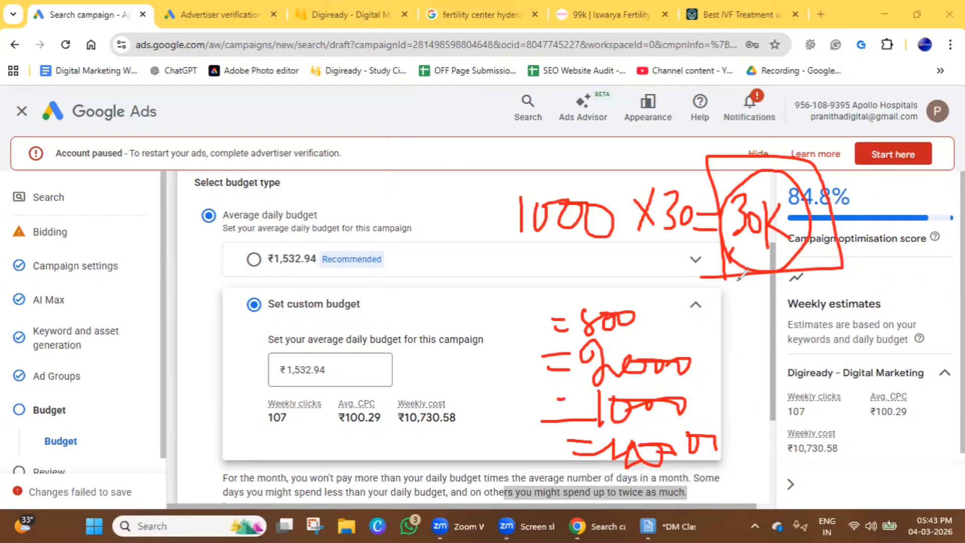
{"action": "left_click", "coordinate": [185, 391]}
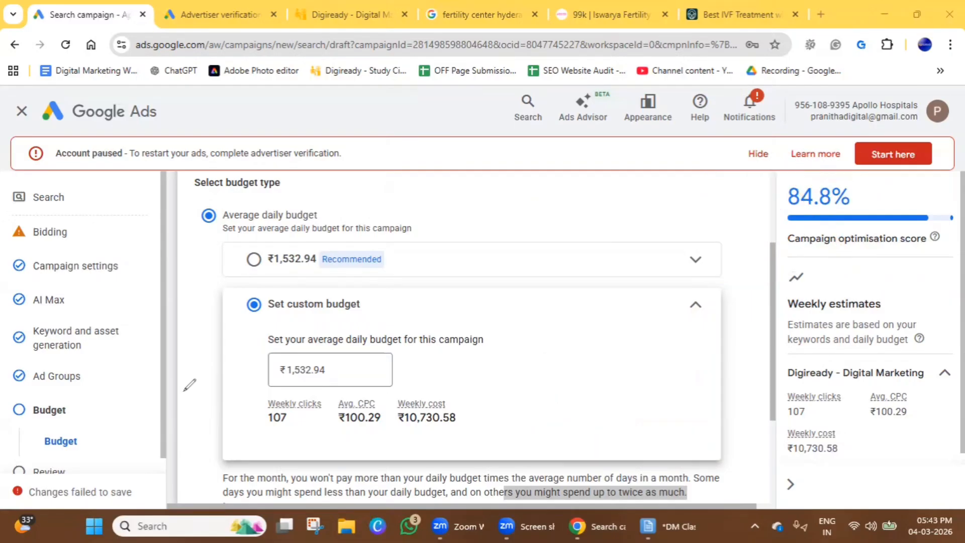
Try the campaign total budget type, look over its amount and date settings, and return to the average daily budget
{"action": "left_click", "coordinate": [299, 369]}
{"action": "double_click", "coordinate": [299, 368]}
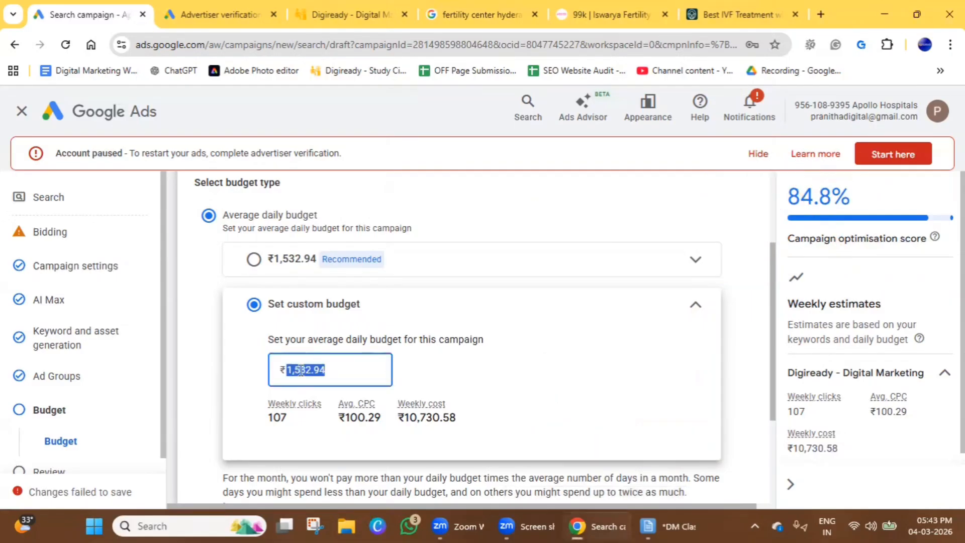
{"action": "scroll", "coordinate": [315, 372], "scroll_direction": "down", "scroll_amount": 1}
{"action": "scroll", "coordinate": [314, 374], "scroll_direction": "down", "scroll_amount": 1}
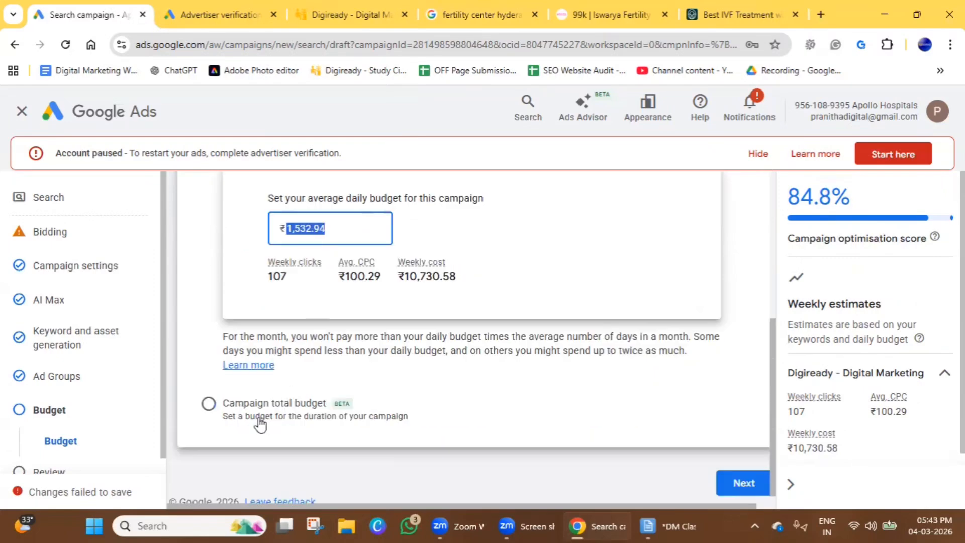
{"action": "left_click", "coordinate": [208, 401]}
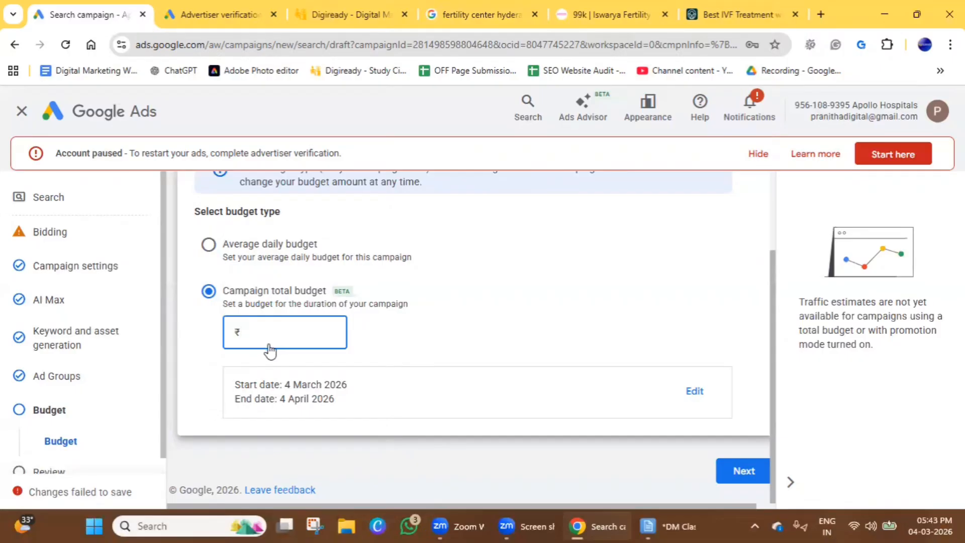
{"action": "scroll", "coordinate": [196, 281], "scroll_direction": "up", "scroll_amount": 2}
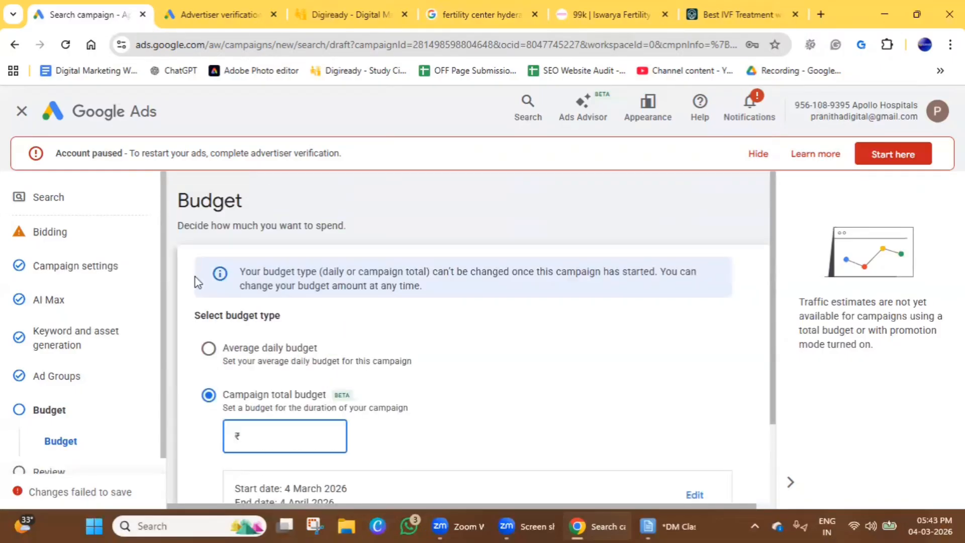
{"action": "left_click", "coordinate": [209, 348]}
Set a custom average daily budget of ₹1,000 for the campaign
{"action": "scroll", "coordinate": [465, 387], "scroll_direction": "down", "scroll_amount": 3}
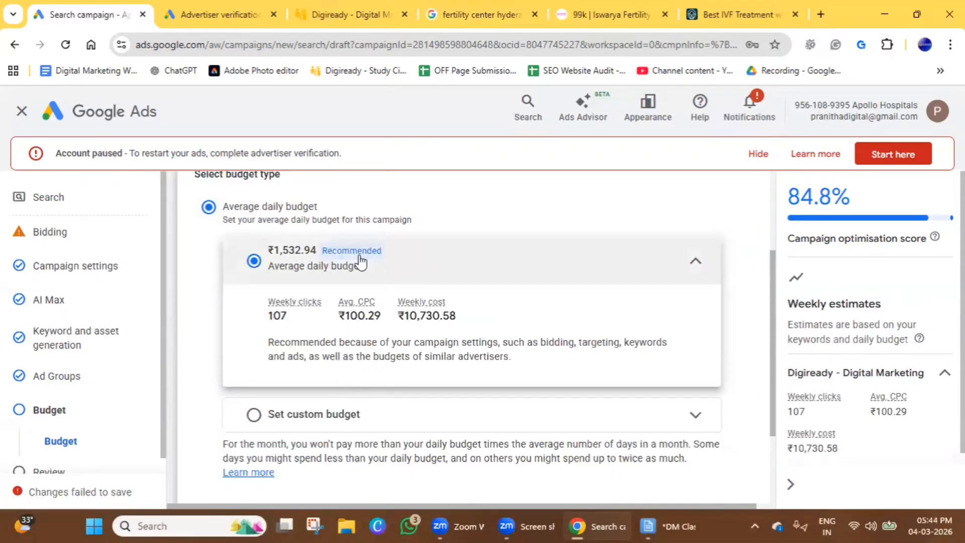
{"action": "left_click", "coordinate": [257, 423]}
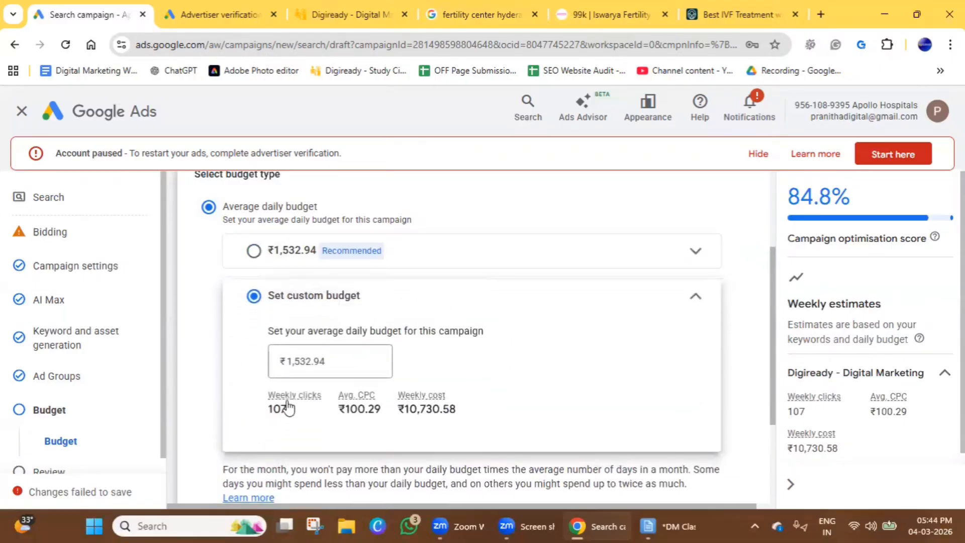
{"action": "double_click", "coordinate": [307, 358]}
{"action": "type", "text": "1000"}
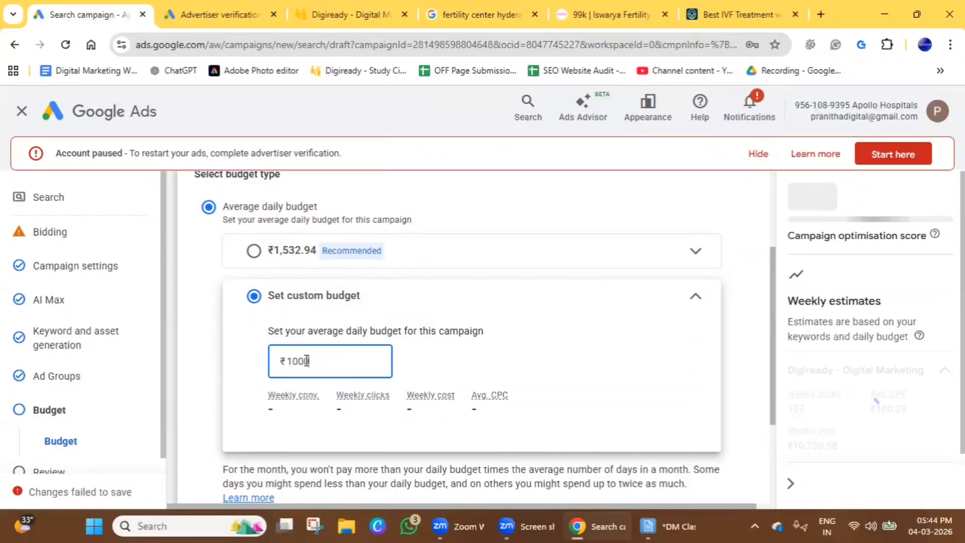
{"action": "left_click", "coordinate": [523, 337]}
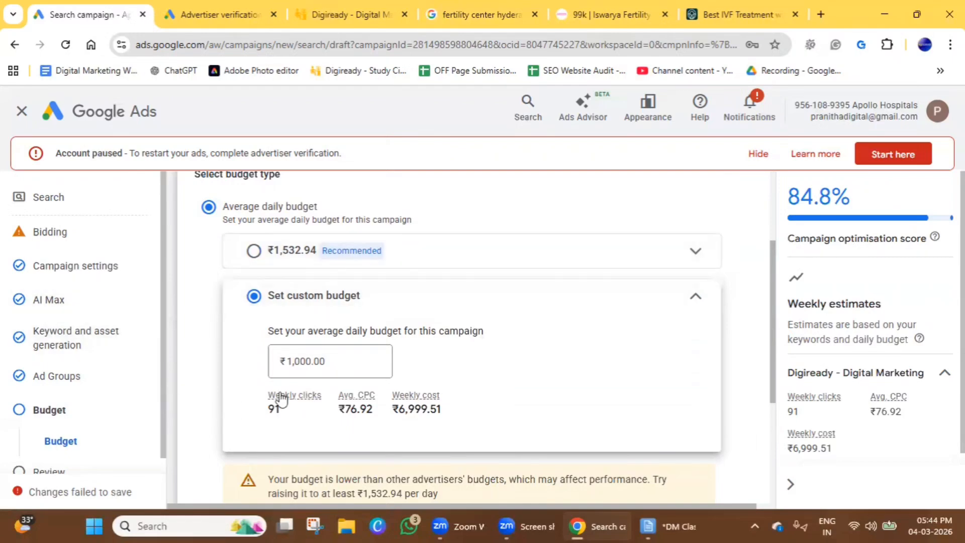
Look over the weekly estimates and spending note for the custom budget, and continue to the campaign review
{"action": "scroll", "coordinate": [474, 366], "scroll_direction": "down", "scroll_amount": 1}
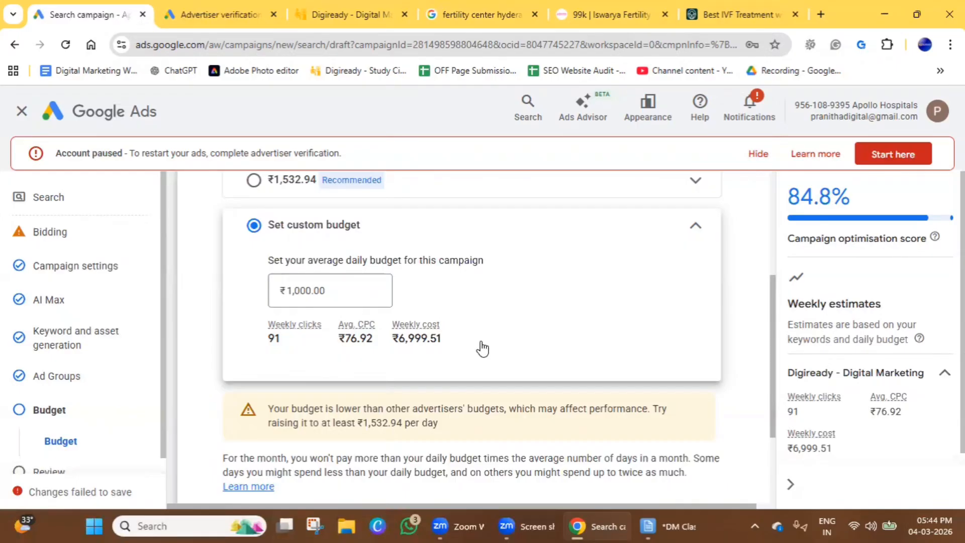
{"action": "scroll", "coordinate": [480, 347], "scroll_direction": "down", "scroll_amount": 3}
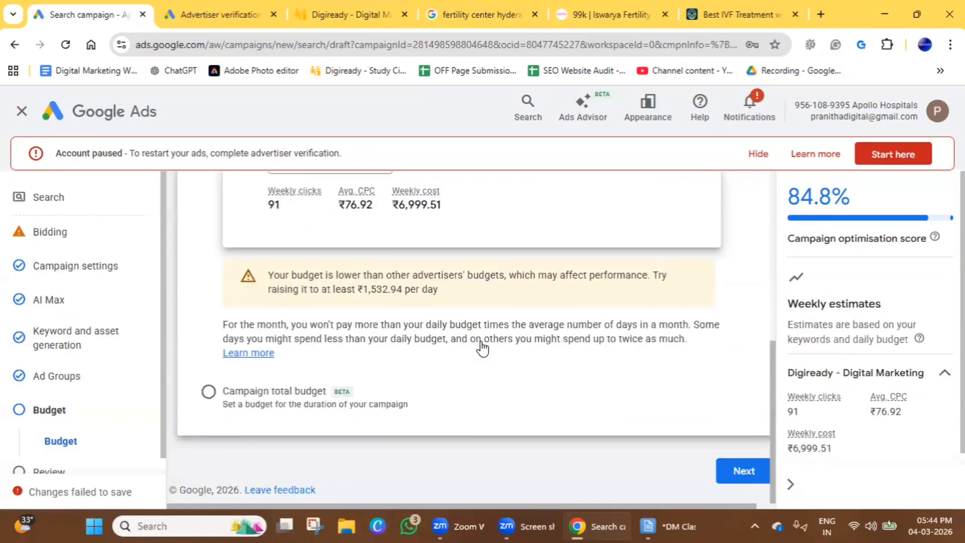
{"action": "left_click", "coordinate": [739, 471]}
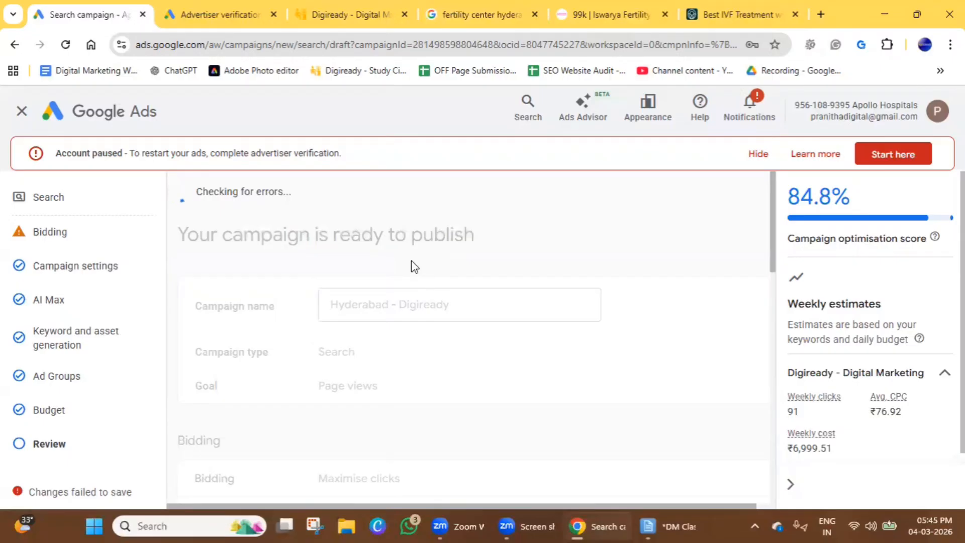
Confirm the account owner's identity through the Google phone prompt requested during the campaign review
{"action": "scroll", "coordinate": [389, 334], "scroll_direction": "down", "scroll_amount": 4}
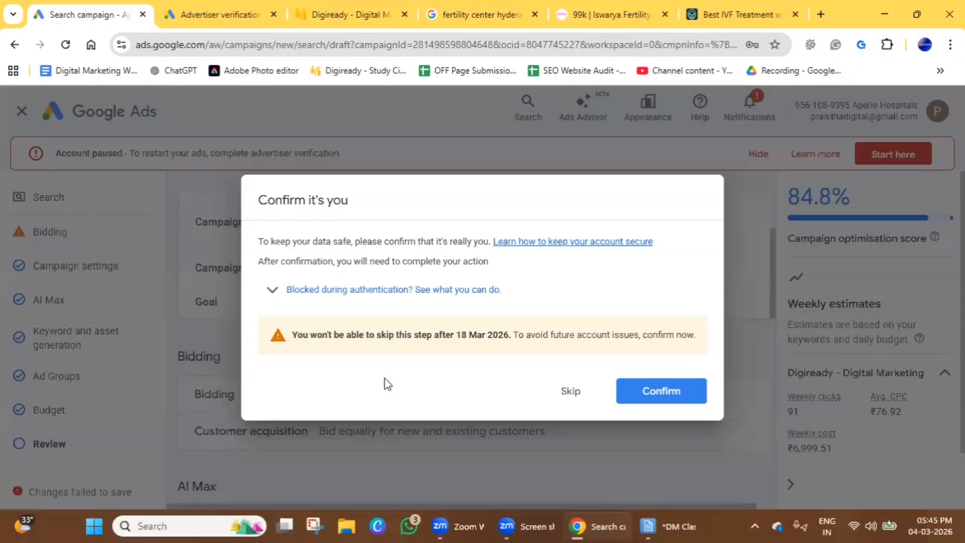
{"action": "left_click", "coordinate": [672, 399]}
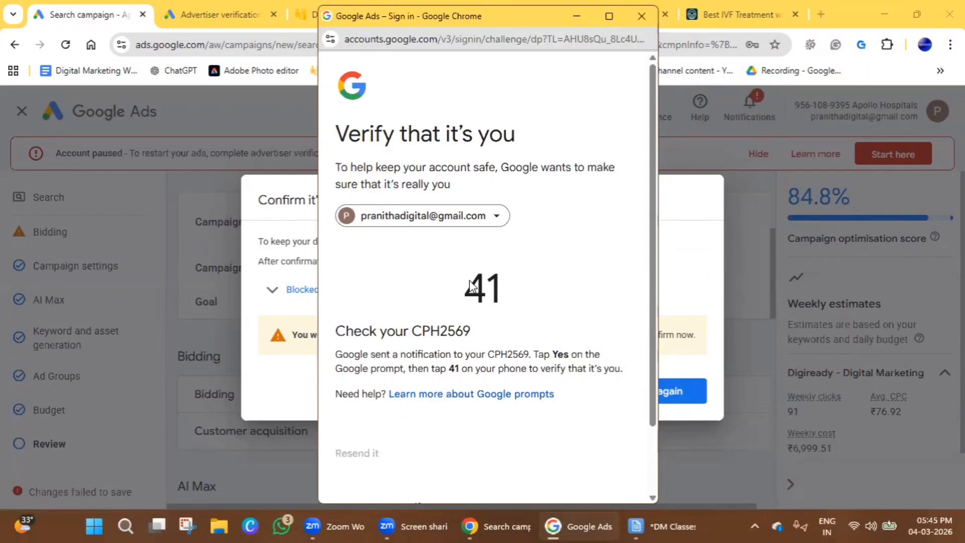
{"action": "scroll", "coordinate": [488, 301], "scroll_direction": "down", "scroll_amount": 2}
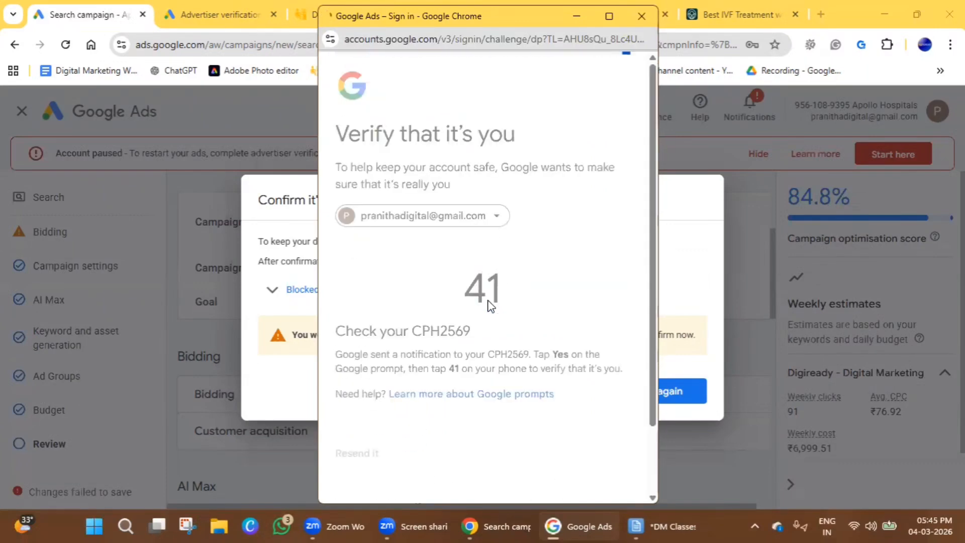
{"action": "scroll", "coordinate": [468, 370], "scroll_direction": "down", "scroll_amount": 5}
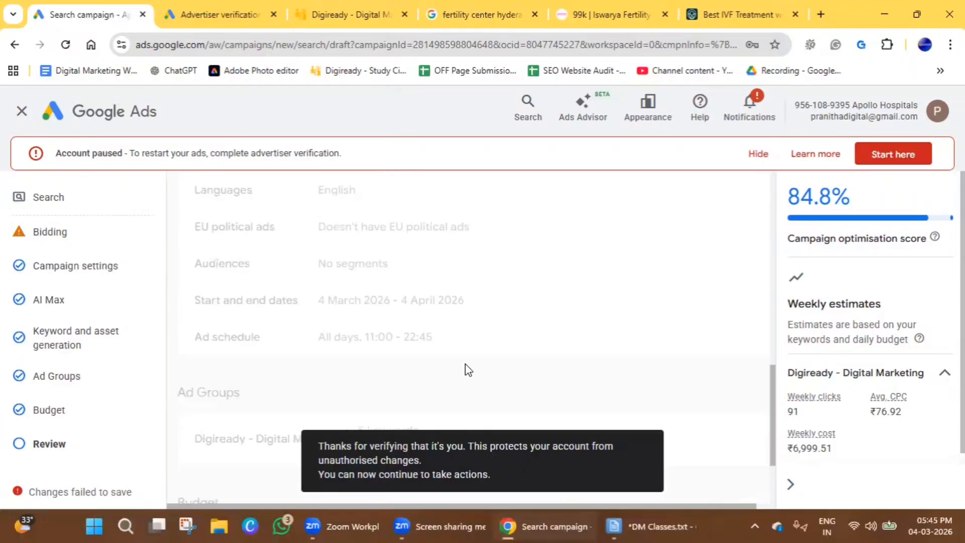
Look through the campaign review summary, including the campaign name, bidding, AI Max, schedule and ad groups
{"action": "scroll", "coordinate": [468, 370], "scroll_direction": "down", "scroll_amount": 2}
{"action": "scroll", "coordinate": [497, 368], "scroll_direction": "up", "scroll_amount": 10}
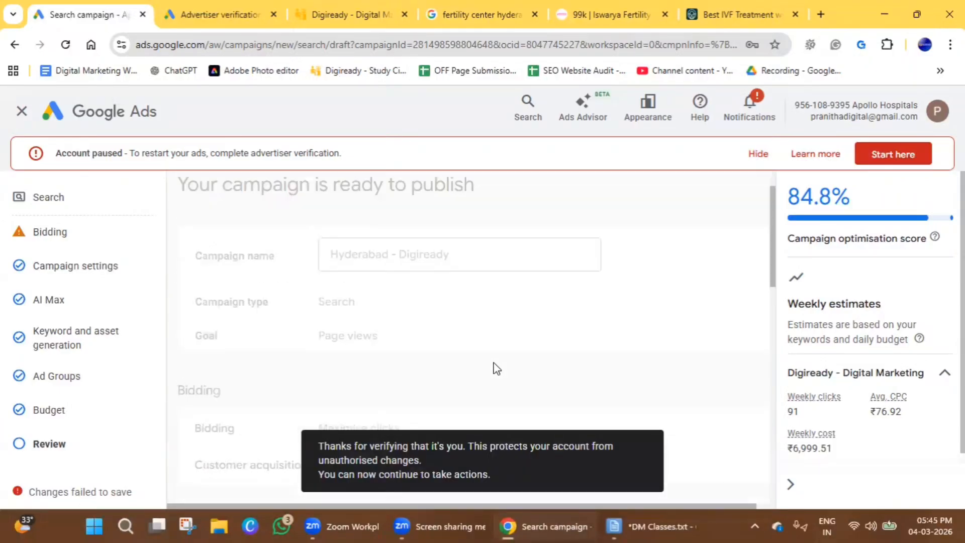
{"action": "scroll", "coordinate": [497, 369], "scroll_direction": "up", "scroll_amount": 1}
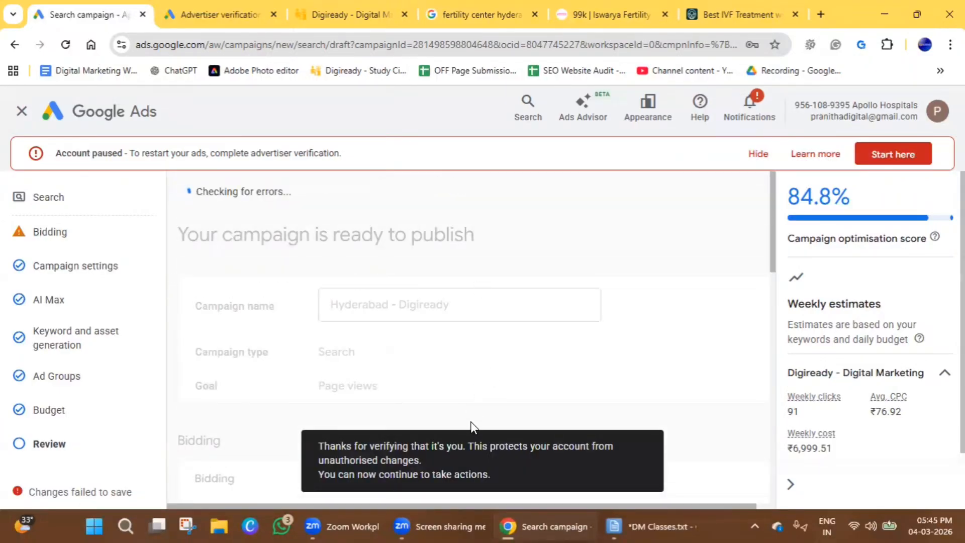
{"action": "scroll", "coordinate": [493, 409], "scroll_direction": "down", "scroll_amount": 3}
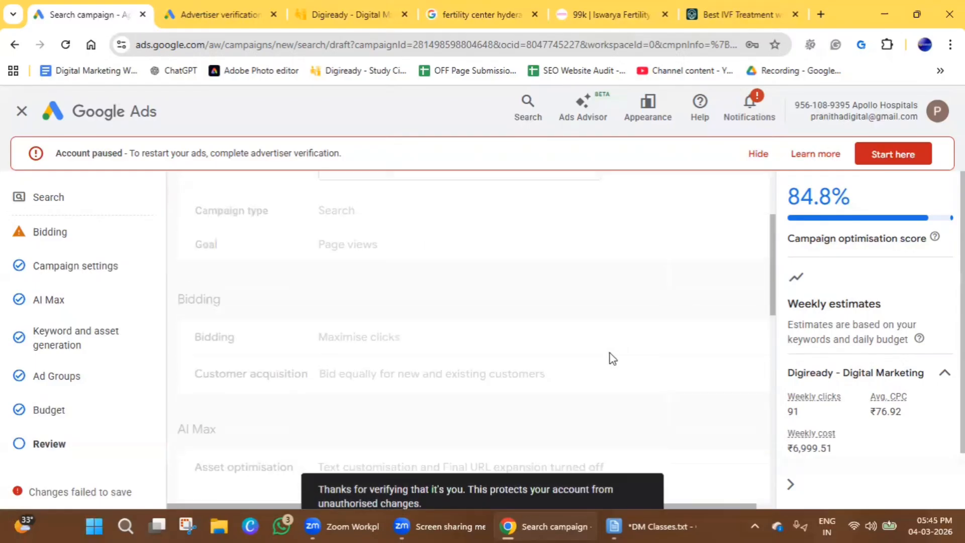
{"action": "scroll", "coordinate": [612, 358], "scroll_direction": "up", "scroll_amount": 3}
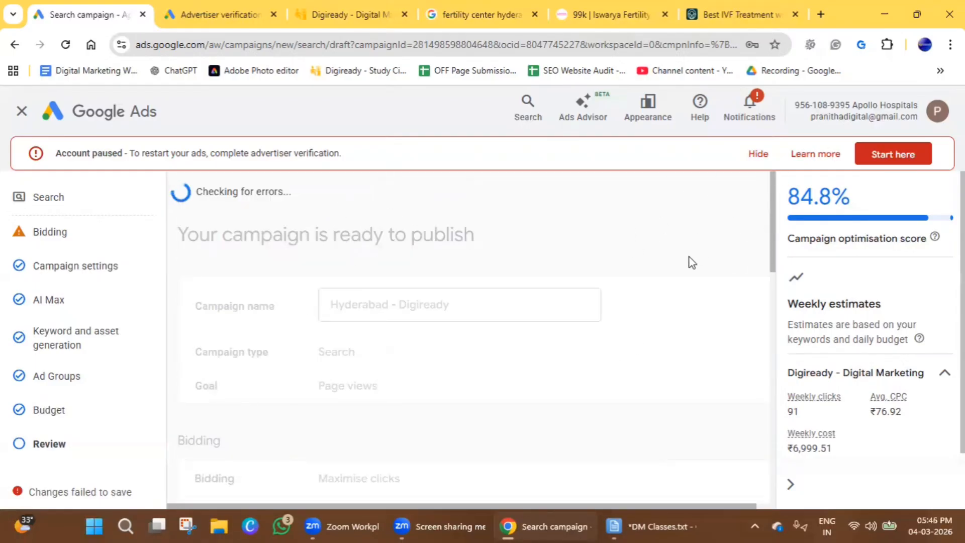
Switch to the advertiser verification tab, go to the account overview, dismiss the error banner and reload the page
{"action": "left_click", "coordinate": [190, 16]}
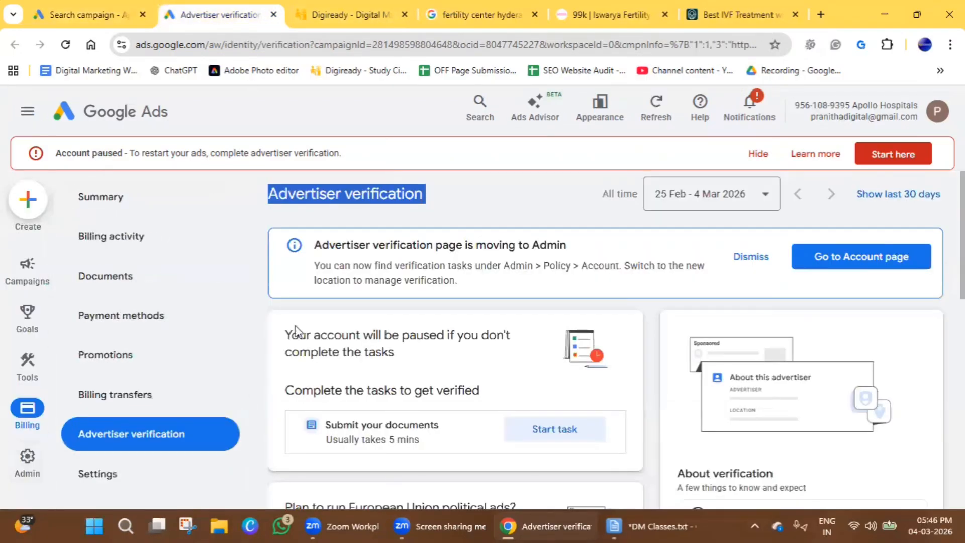
{"action": "left_click", "coordinate": [510, 195]}
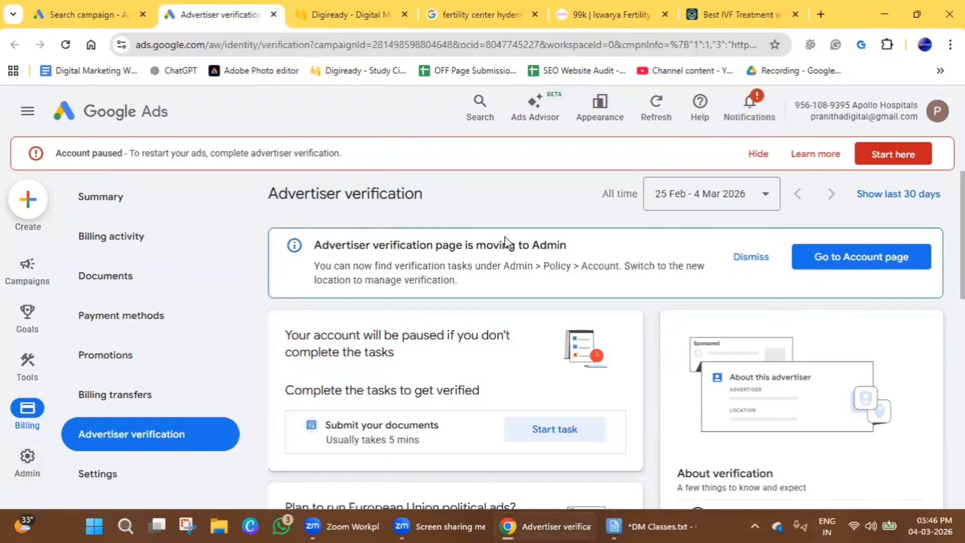
{"action": "left_click", "coordinate": [107, 119]}
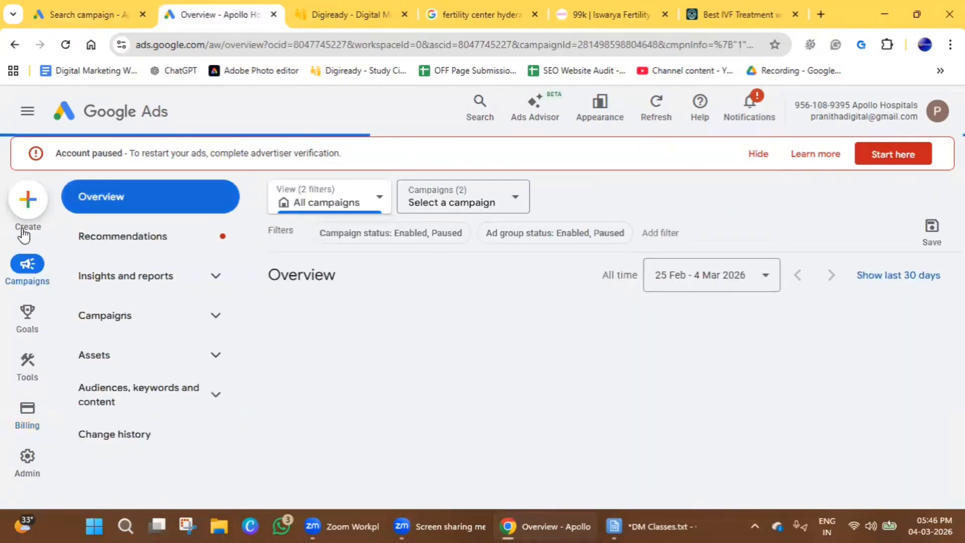
{"action": "left_click", "coordinate": [26, 203]}
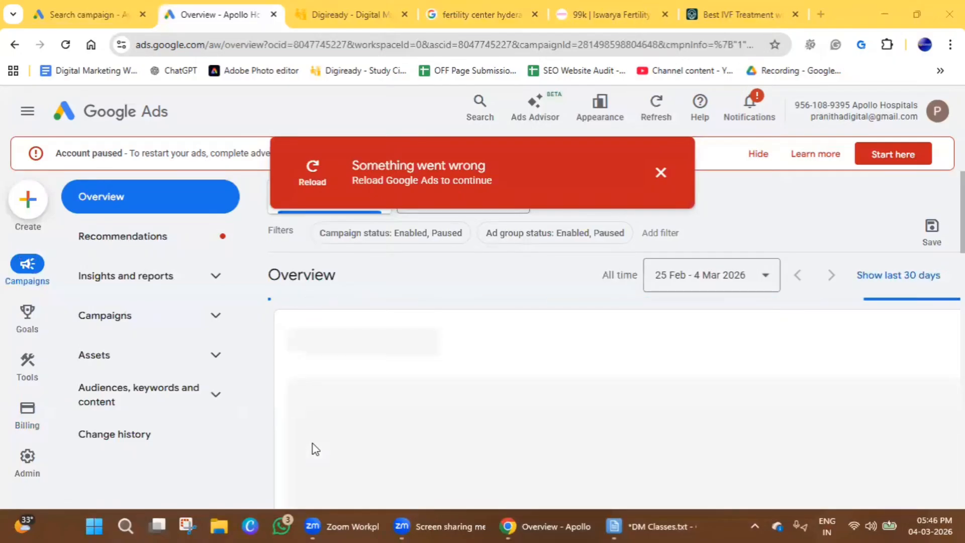
{"action": "left_click", "coordinate": [660, 173]}
{"action": "left_click", "coordinate": [66, 46]}
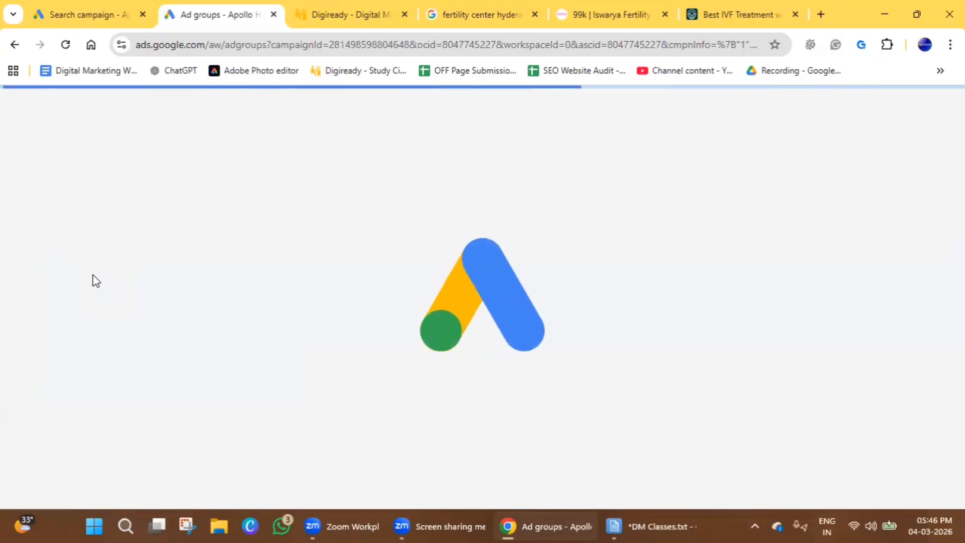
{"action": "left_click", "coordinate": [70, 20]}
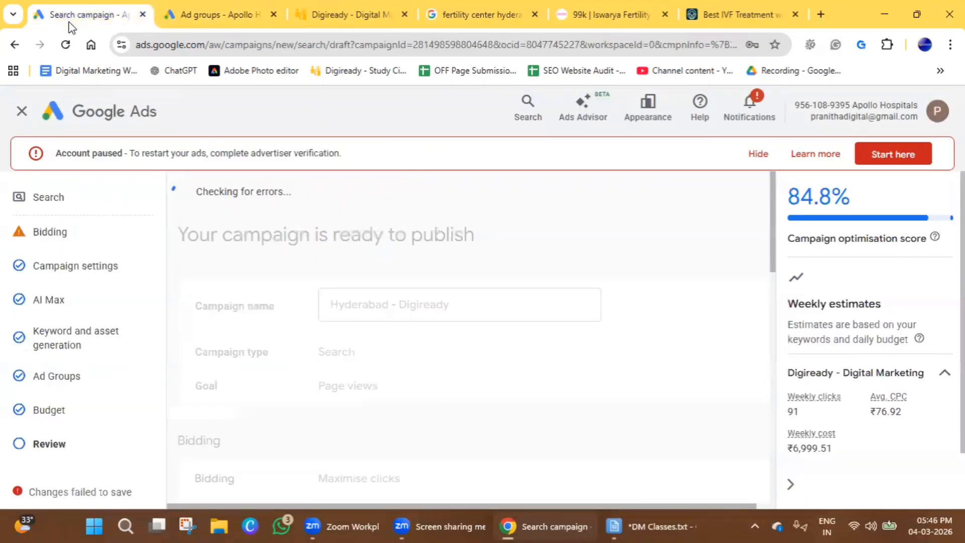
{"action": "left_click", "coordinate": [221, 14]}
{"action": "left_click", "coordinate": [665, 184]}
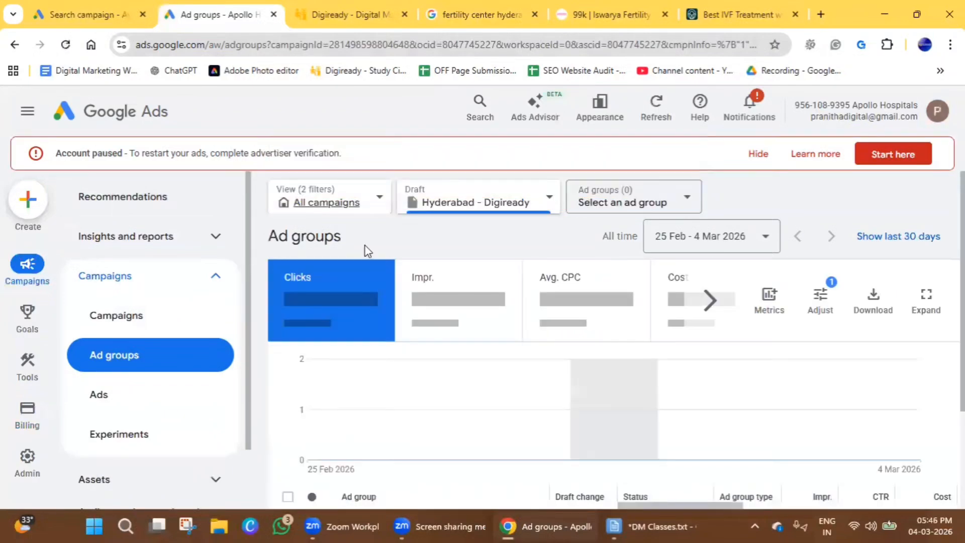
Open Keyword Planner and start discovering new keywords
{"action": "mouse_move", "coordinate": [21, 363]}
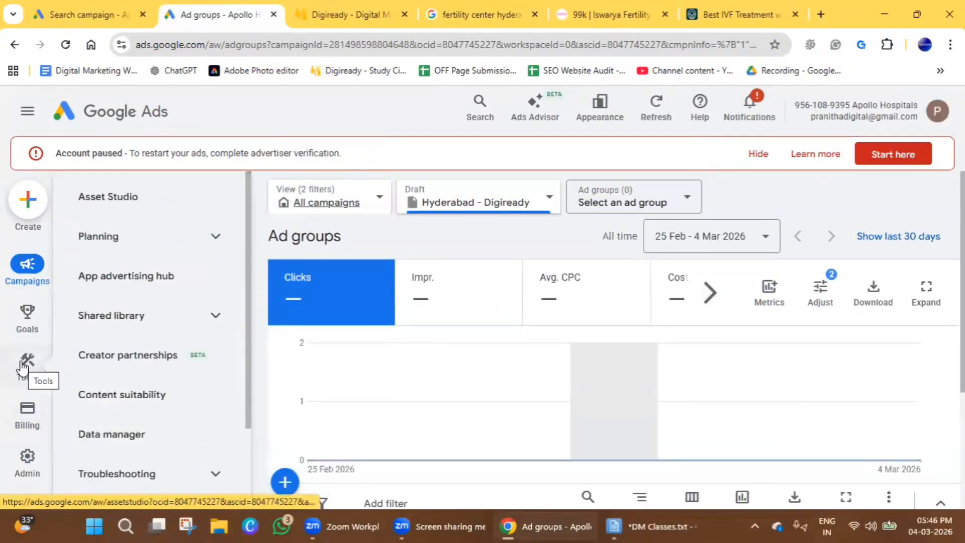
{"action": "left_click", "coordinate": [192, 243]}
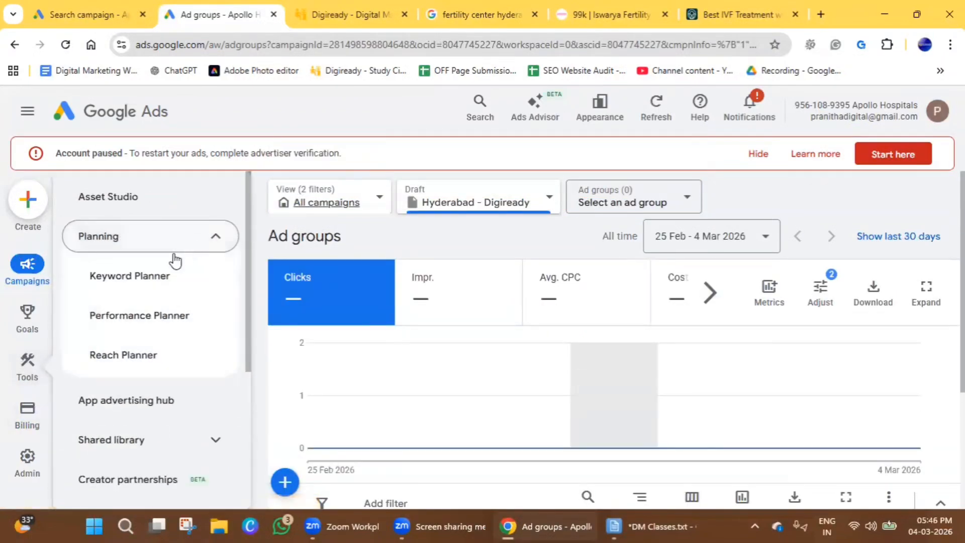
{"action": "left_click", "coordinate": [152, 283]}
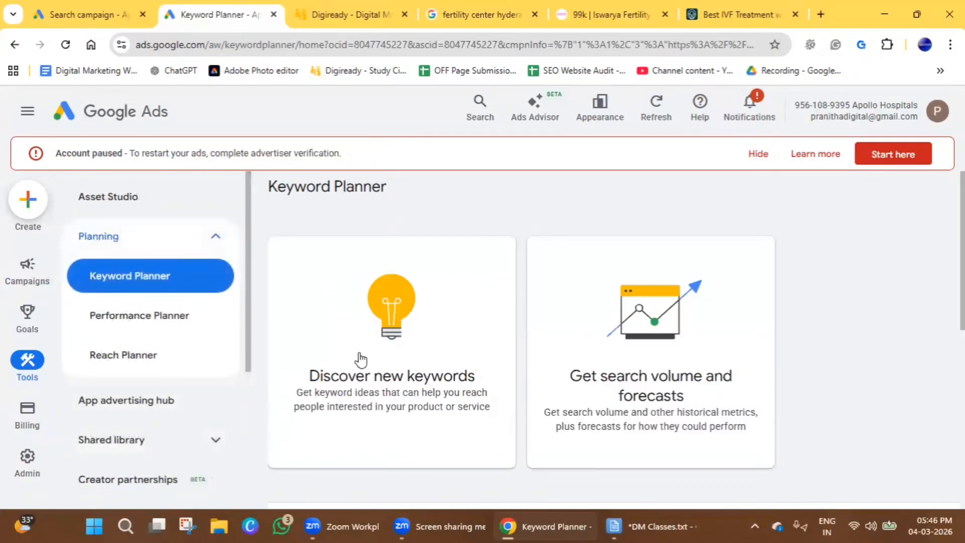
{"action": "scroll", "coordinate": [360, 359], "scroll_direction": "down", "scroll_amount": 1}
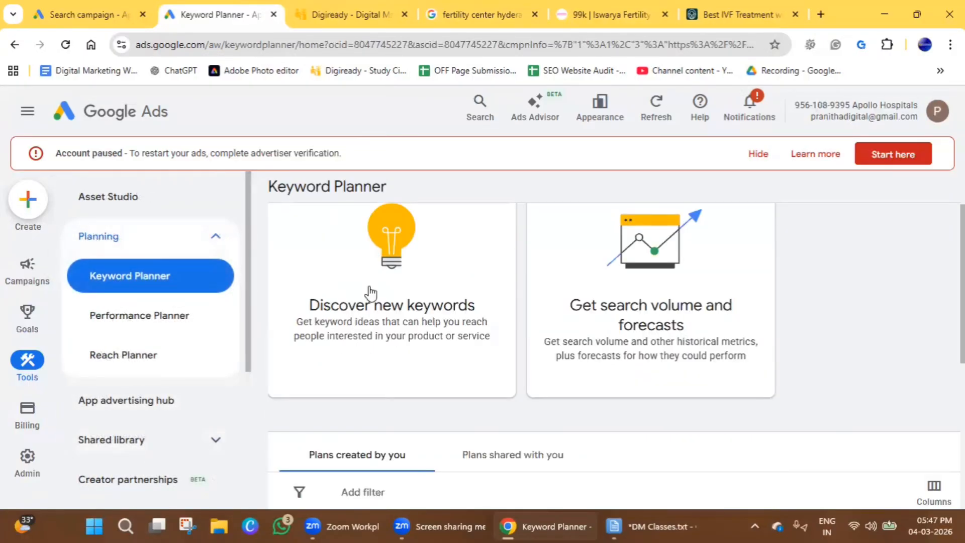
{"action": "left_click", "coordinate": [367, 295]}
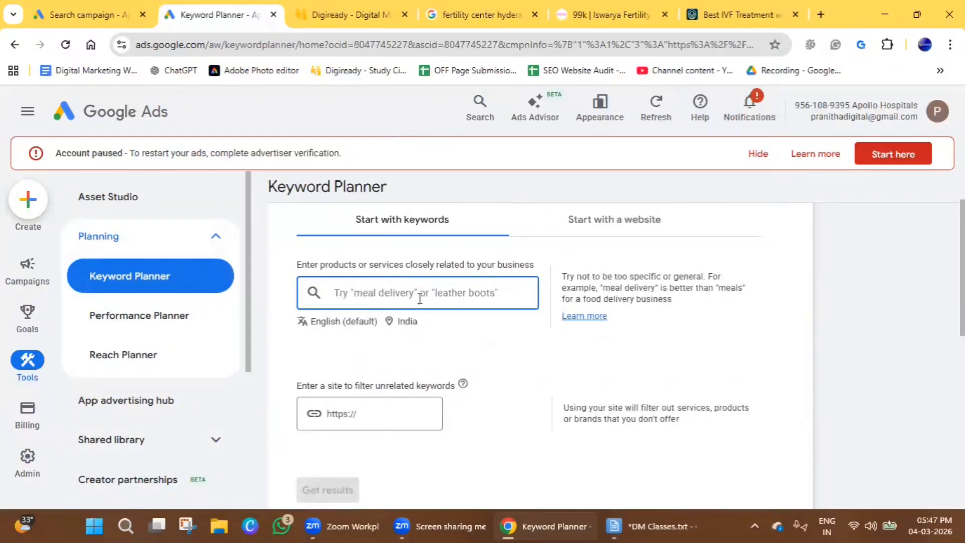
Add the seed keywords "Digital Marketing Training in Hyderabad" and "Ai powered digital marketing coaching in hyderabad"
{"action": "type", "text": "Di"}
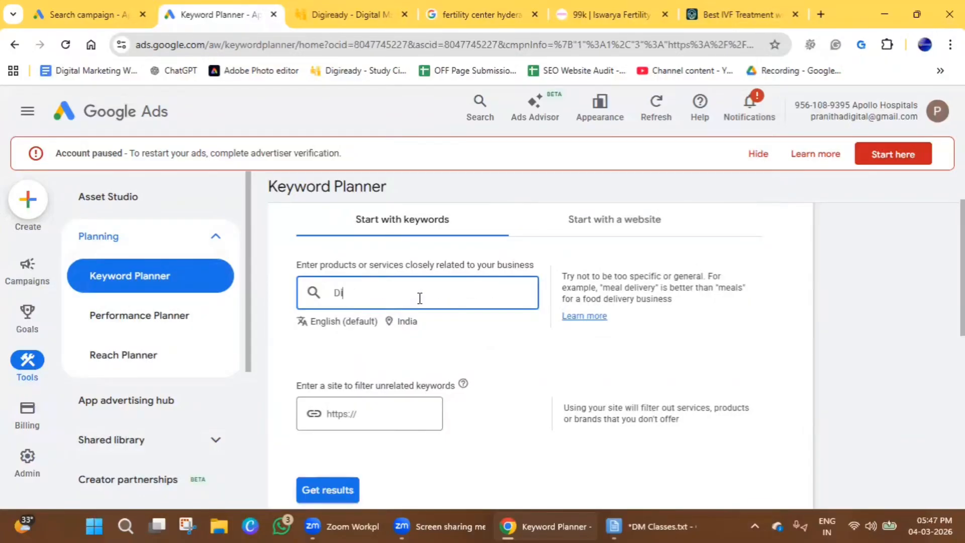
{"action": "type", "text": "gital Mar"}
{"action": "type", "text": "keting"}
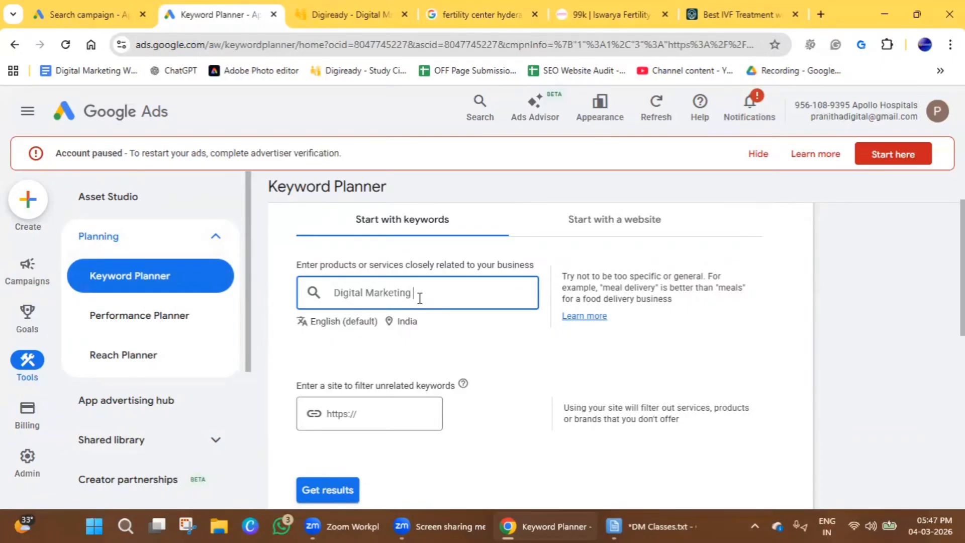
{"action": "type", "text": " Training in Hyderabad"}
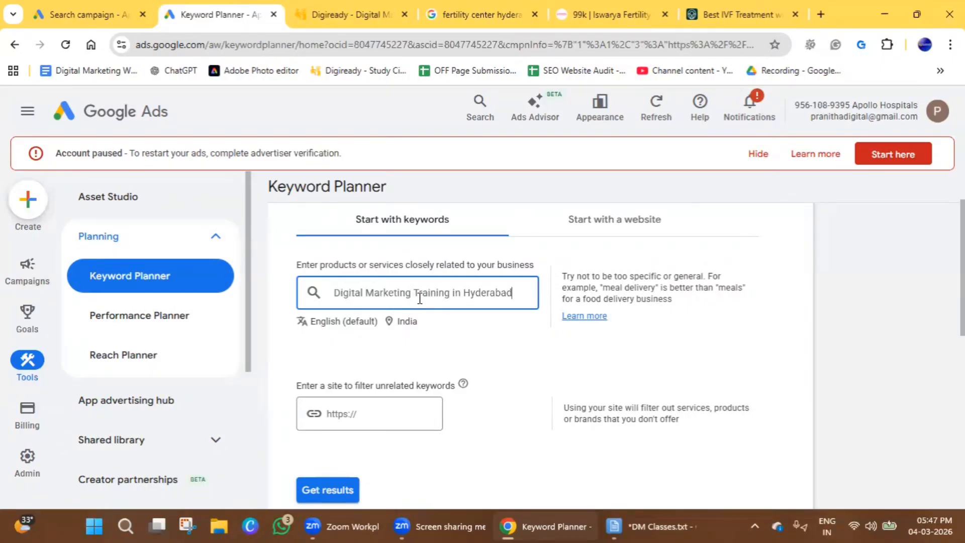
{"action": "key", "text": "Return"}
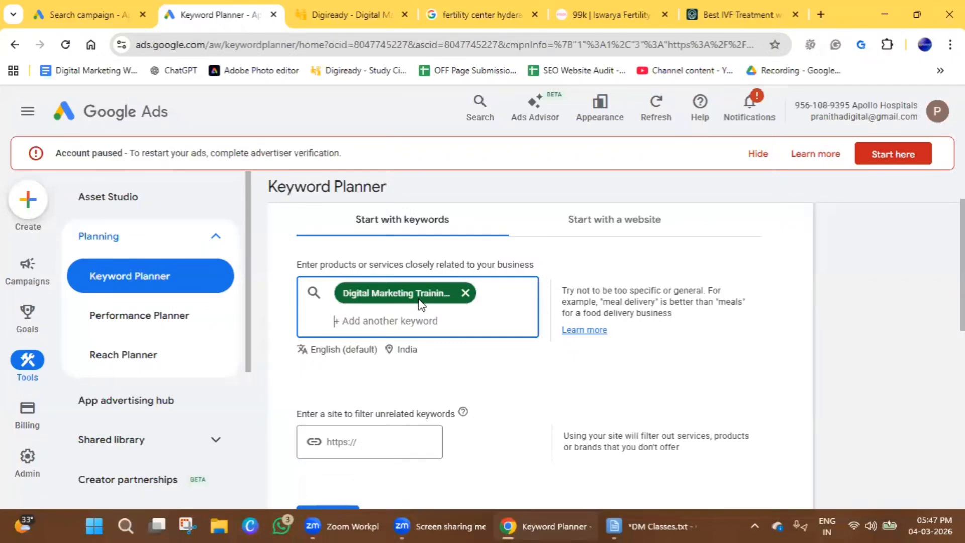
{"action": "type", "text": "Ai powered digi"}
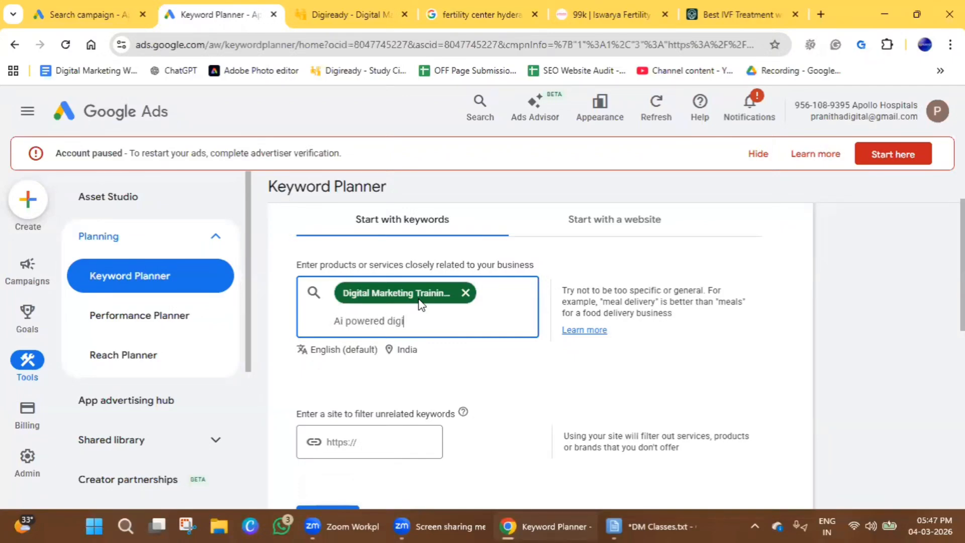
{"action": "type", "text": "tal marketing coaching in hyderabad"}
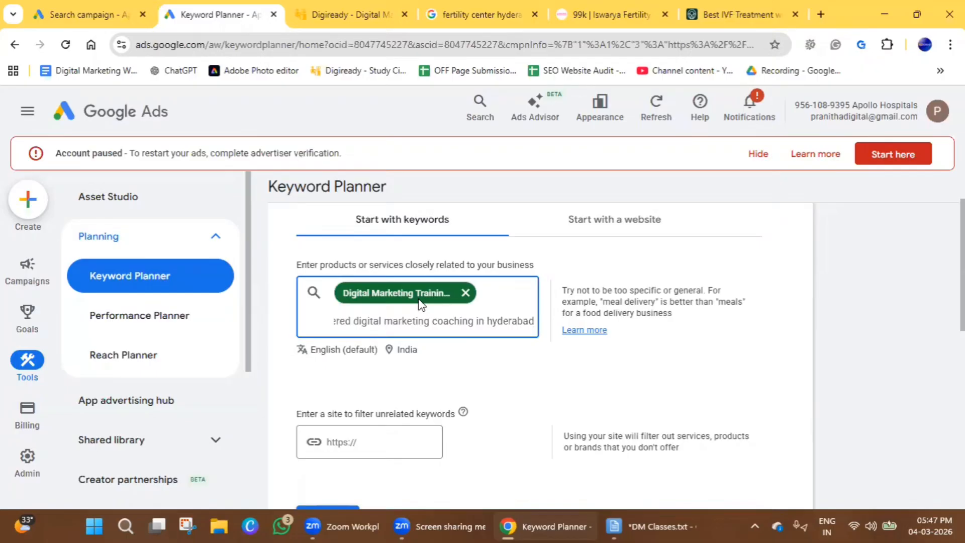
{"action": "key", "text": "Return"}
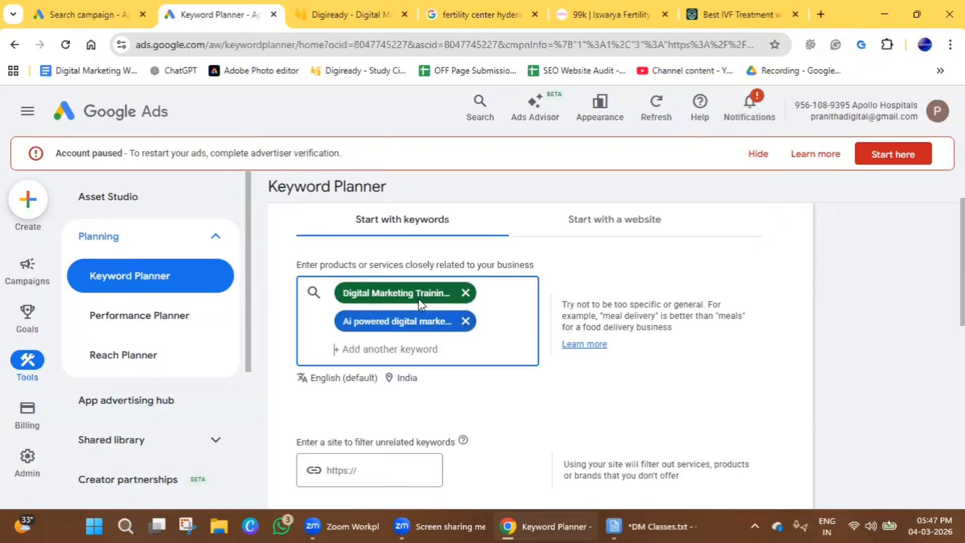
Replace India with Hyderabad, Telangana, India as the target location for the keyword search and save it
{"action": "scroll", "coordinate": [359, 317], "scroll_direction": "down", "scroll_amount": 2}
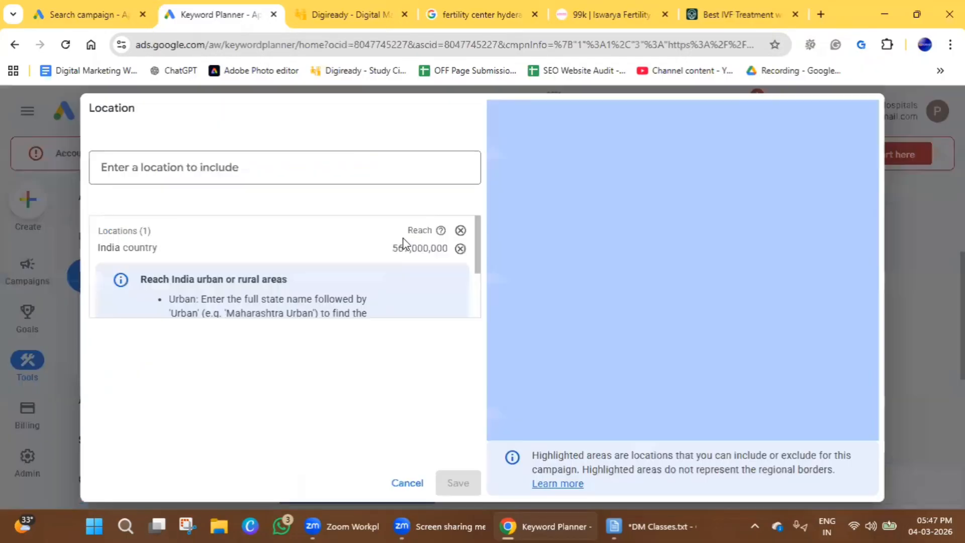
{"action": "left_click", "coordinate": [403, 238]}
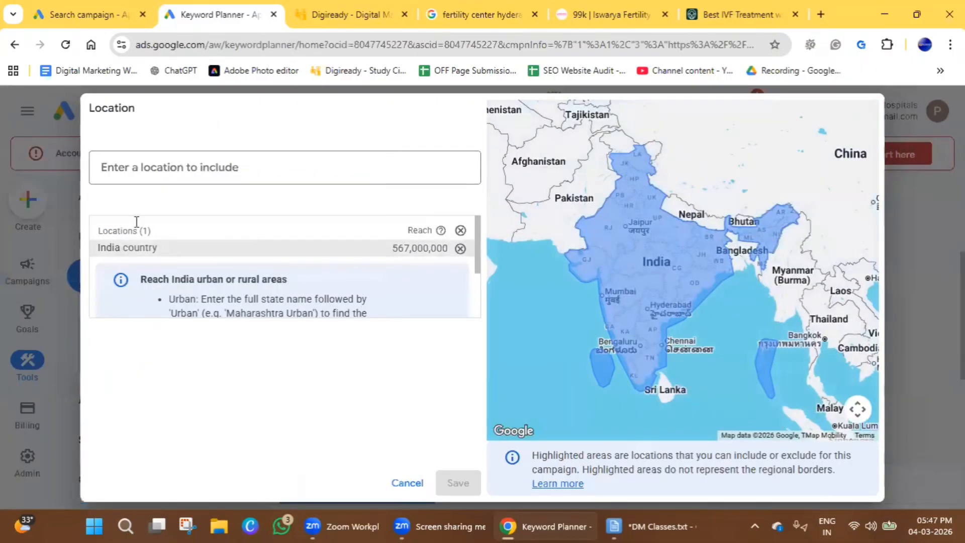
{"action": "left_click", "coordinate": [460, 248]}
{"action": "left_click", "coordinate": [174, 157]}
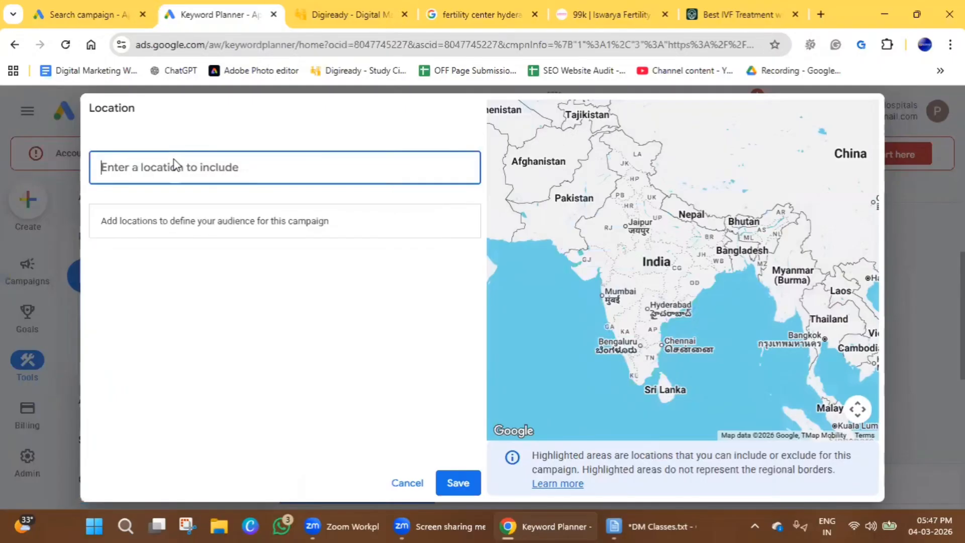
{"action": "type", "text": "hydera"}
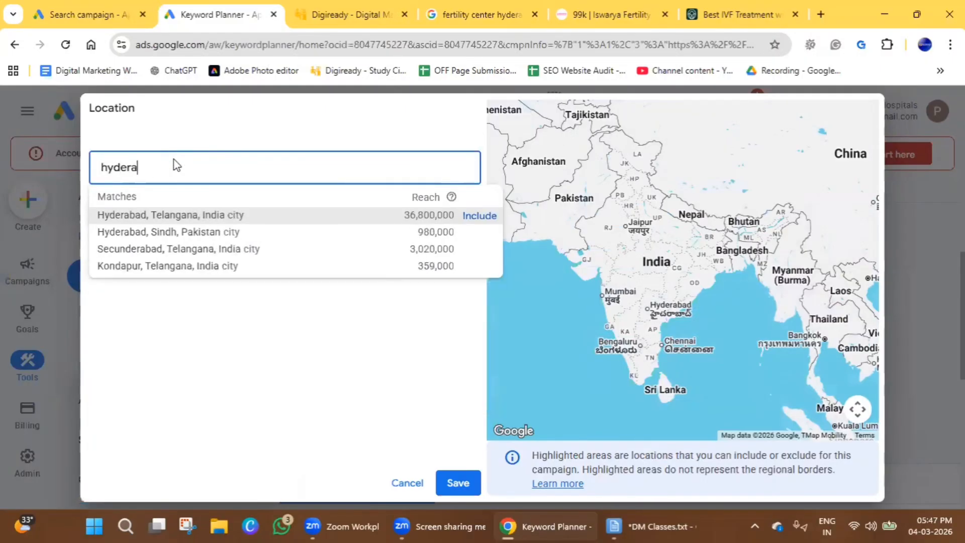
{"action": "left_click", "coordinate": [470, 216]}
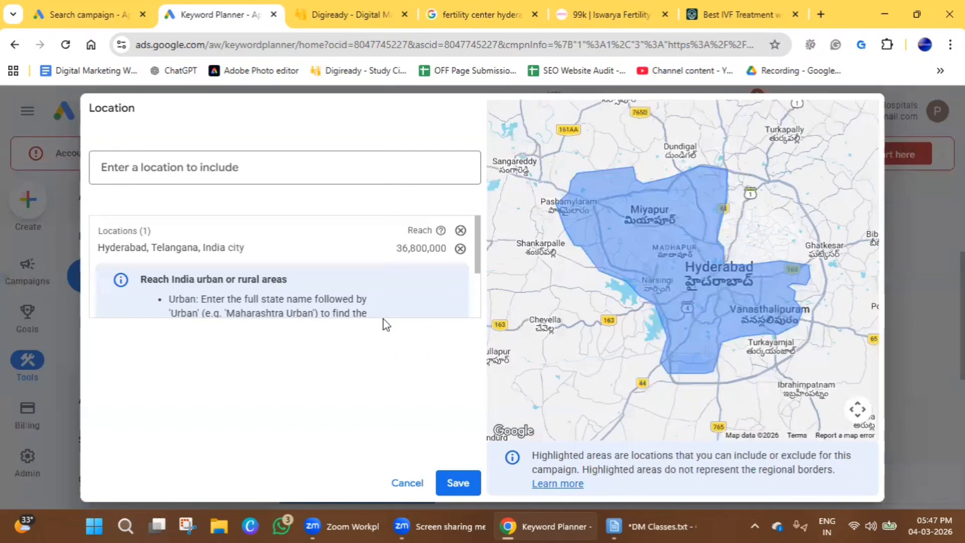
{"action": "left_click", "coordinate": [366, 330]}
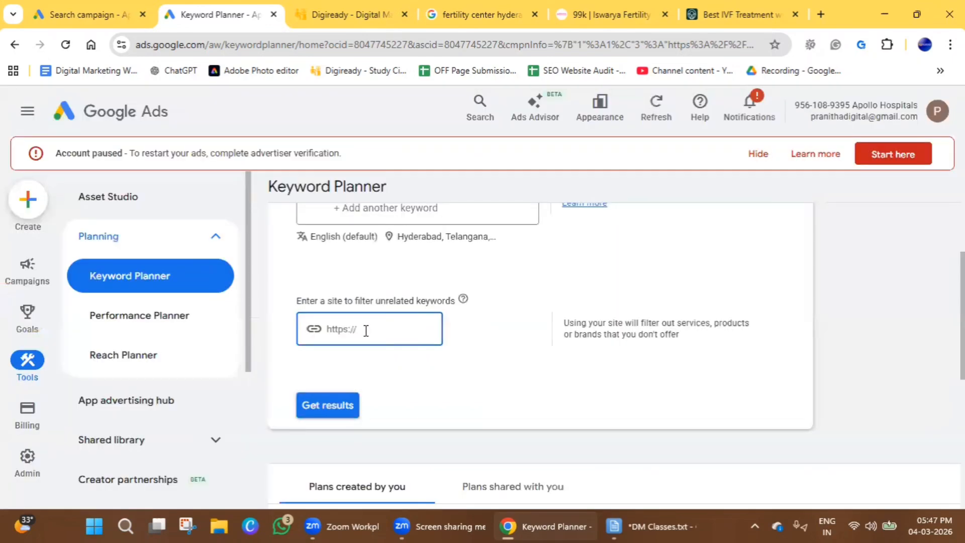
{"action": "left_click", "coordinate": [322, 14]}
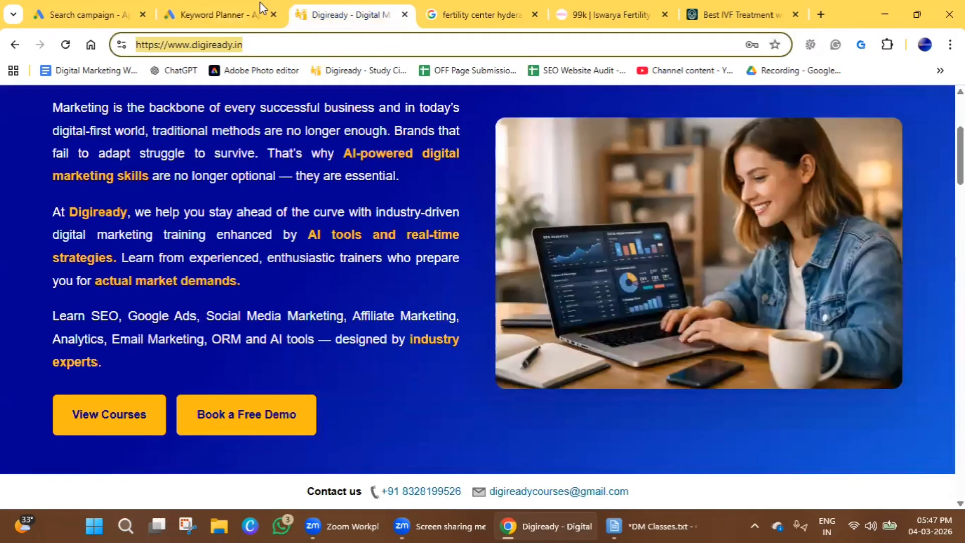
{"action": "left_click", "coordinate": [186, 7]}
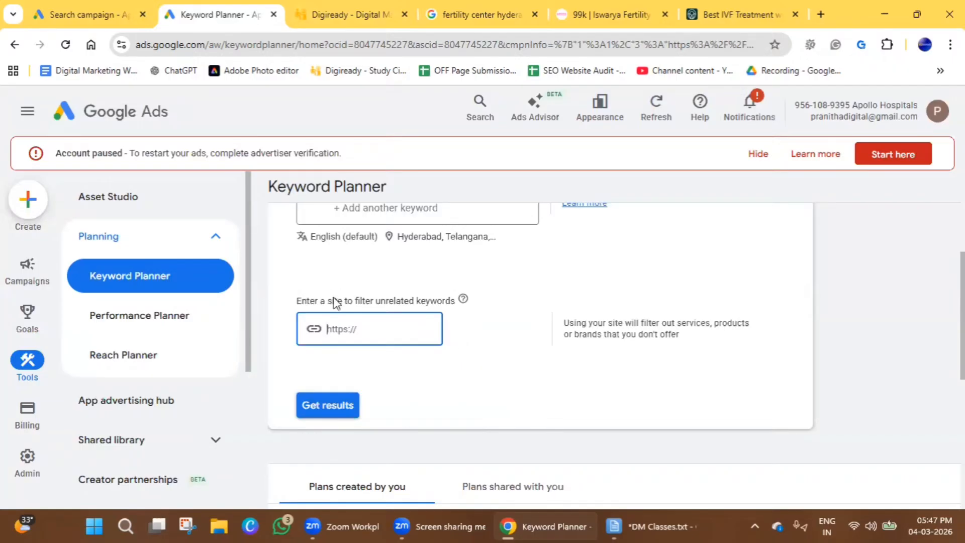
{"action": "left_click_drag", "start_coordinate": [337, 300], "coordinate": [447, 300]}
{"action": "left_click", "coordinate": [383, 333]}
{"action": "type", "text": "https://www.digiready.in/"}
{"action": "left_click", "coordinate": [348, 408]}
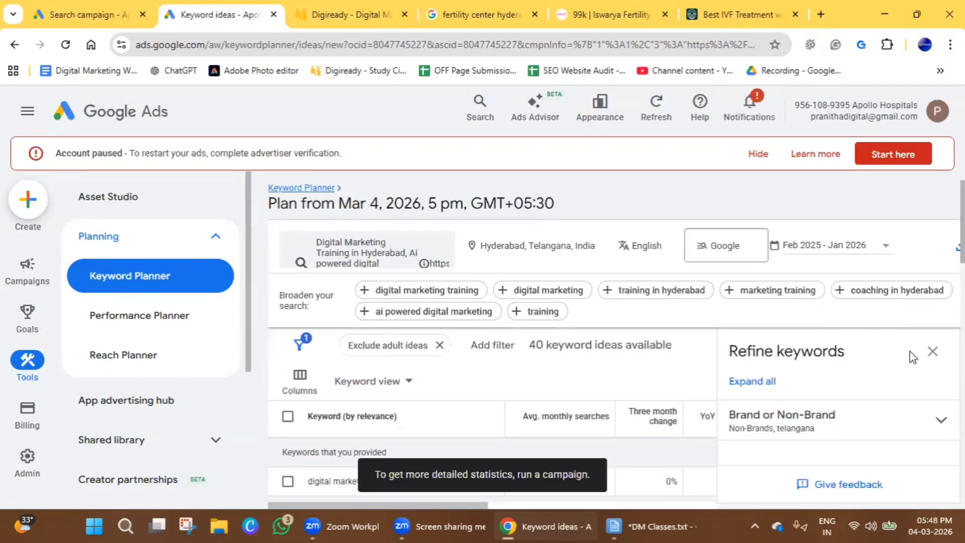
Close the keyword refinement options and select the provided keyword "digital marketing training in hyderabad"
{"action": "left_click", "coordinate": [934, 353]}
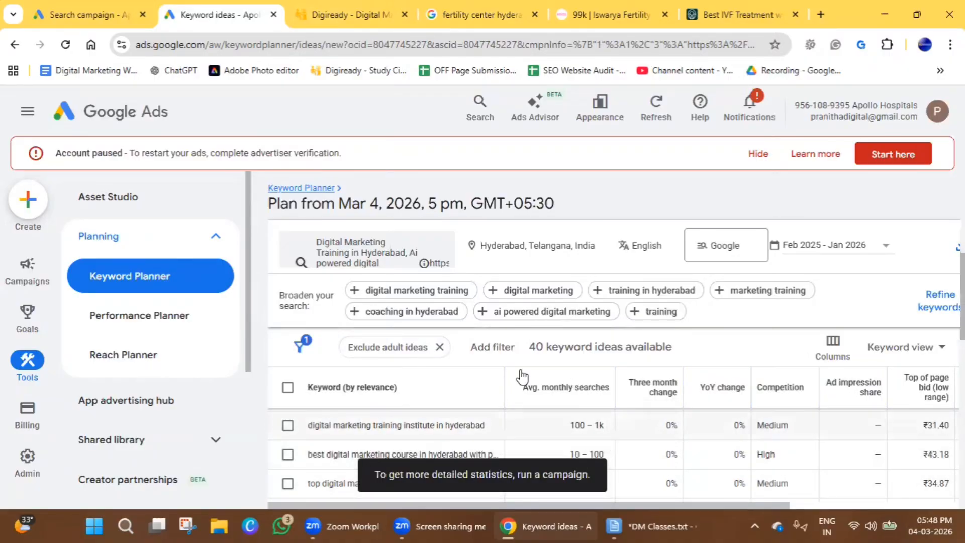
{"action": "scroll", "coordinate": [515, 356], "scroll_direction": "up", "scroll_amount": 2}
{"action": "scroll", "coordinate": [513, 354], "scroll_direction": "up", "scroll_amount": 2}
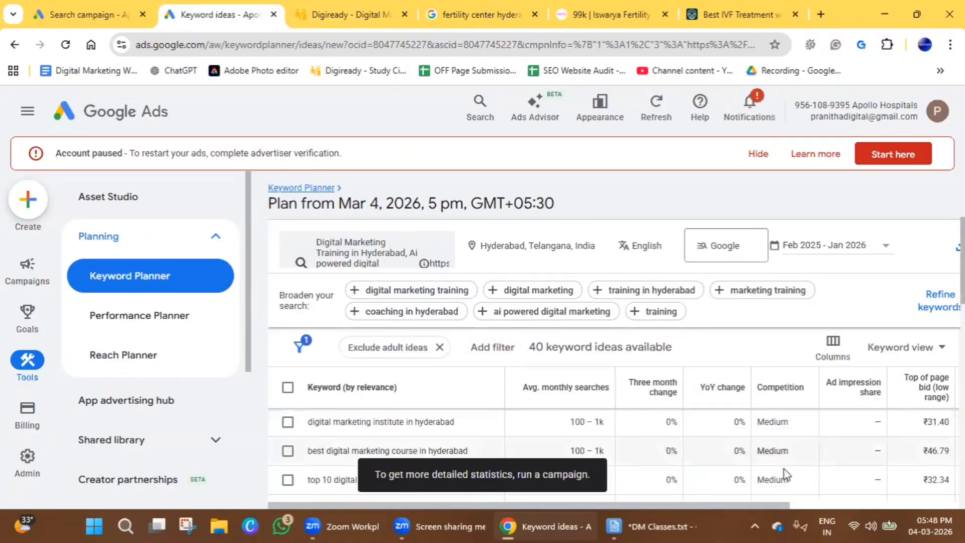
{"action": "scroll", "coordinate": [294, 429], "scroll_direction": "up", "scroll_amount": 2}
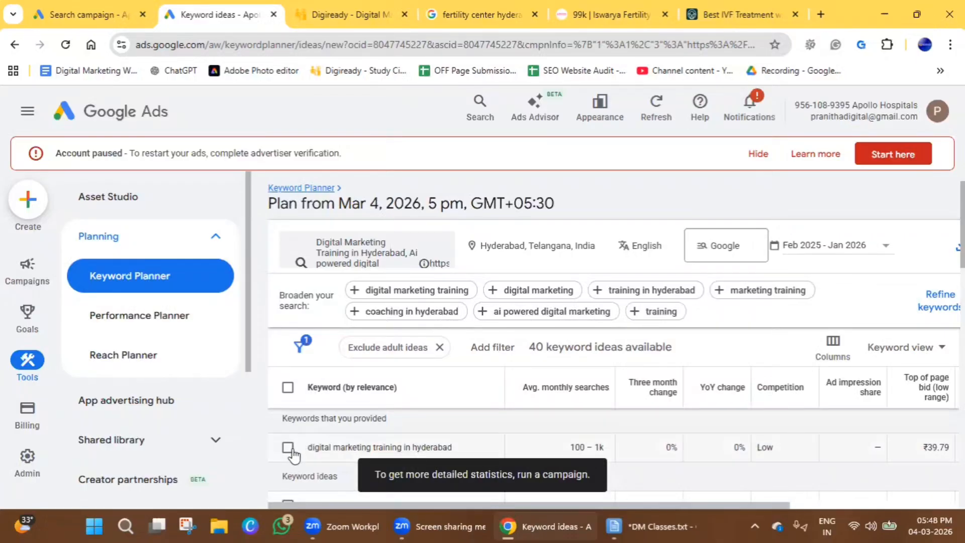
{"action": "left_click", "coordinate": [287, 447]}
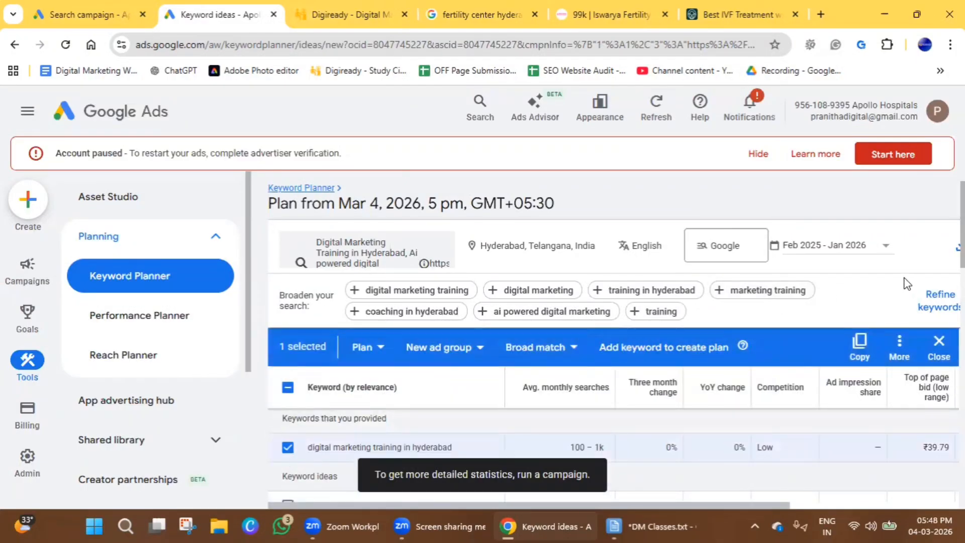
Select the ideas "best digital marketing institute in hyderabad", "digital marketing institute in hyderabad" and "best digital marketing course in hyderabad"
{"action": "scroll", "coordinate": [613, 452], "scroll_direction": "down", "scroll_amount": 1}
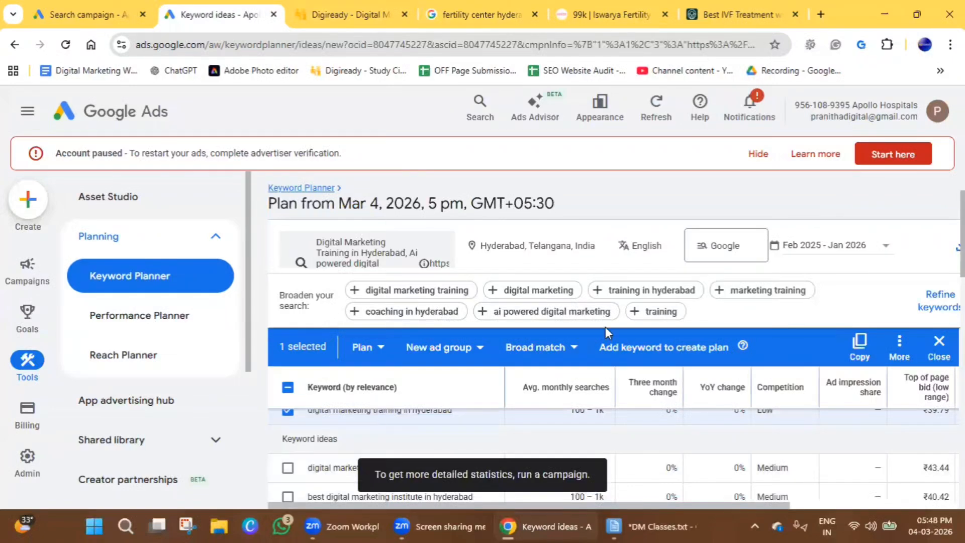
{"action": "scroll", "coordinate": [602, 328], "scroll_direction": "down", "scroll_amount": 2}
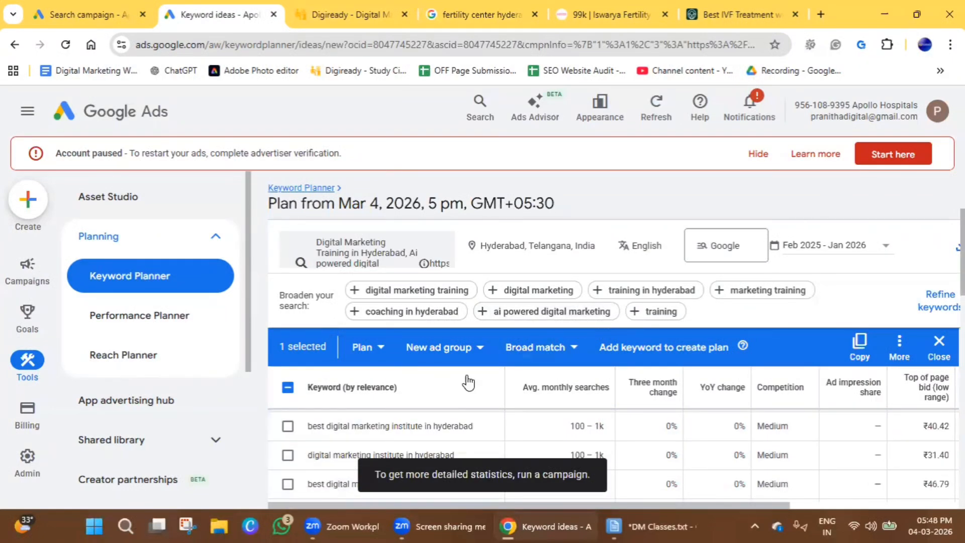
{"action": "left_click", "coordinate": [288, 426]}
{"action": "left_click", "coordinate": [287, 455]}
{"action": "left_click", "coordinate": [287, 484]}
Select "top 10 digital marketing institute in hyderabad", "top 5 digital marketing institutes in hyderabad" and "best institute for digital marketing course in hyderabad"
{"action": "scroll", "coordinate": [288, 482], "scroll_direction": "down", "scroll_amount": 2}
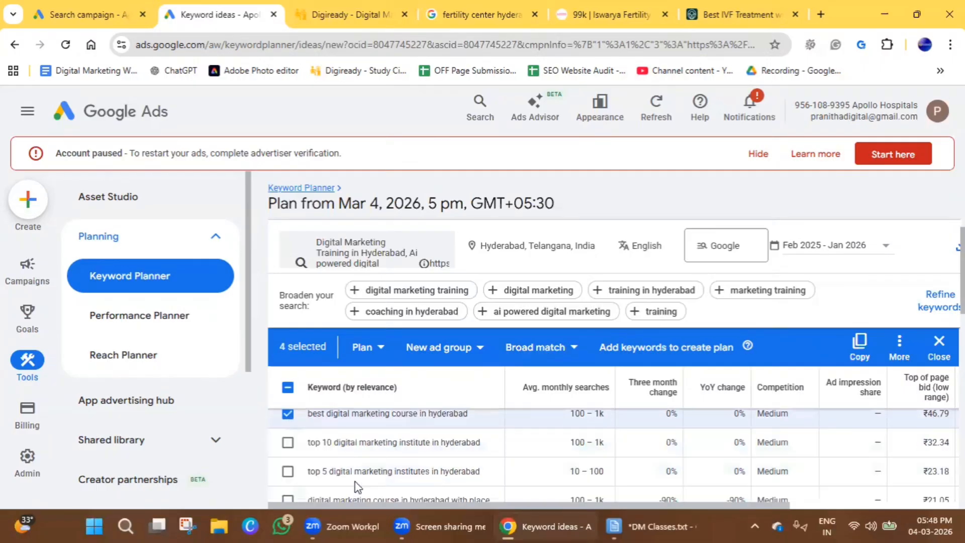
{"action": "left_click", "coordinate": [287, 443]}
{"action": "left_click", "coordinate": [287, 471]}
{"action": "scroll", "coordinate": [288, 478], "scroll_direction": "down", "scroll_amount": 2}
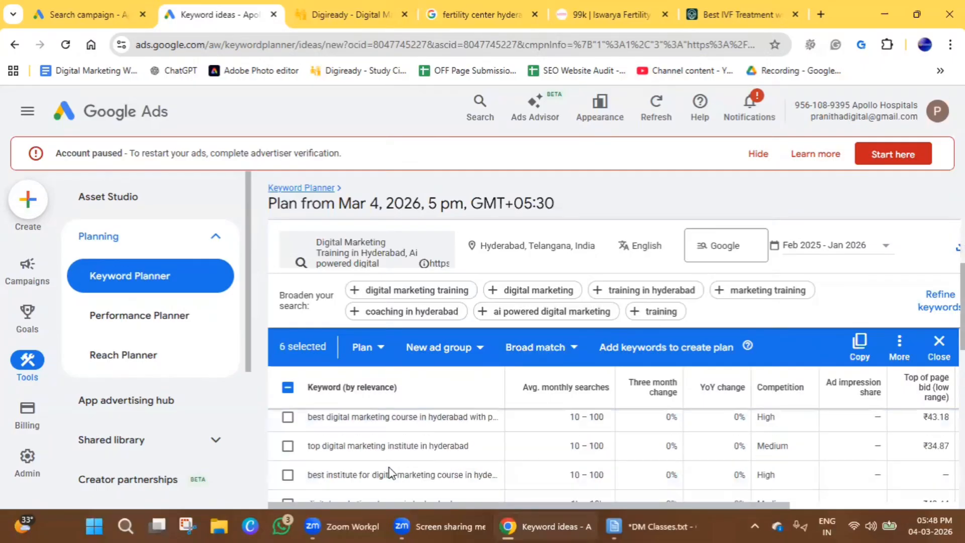
{"action": "left_click", "coordinate": [287, 476]}
Select "digital marketing best institute in hyderabad", "digital marketing course in hyd" and "digital marketing certification courses in hyderabad"
{"action": "scroll", "coordinate": [288, 477], "scroll_direction": "down", "scroll_amount": 2}
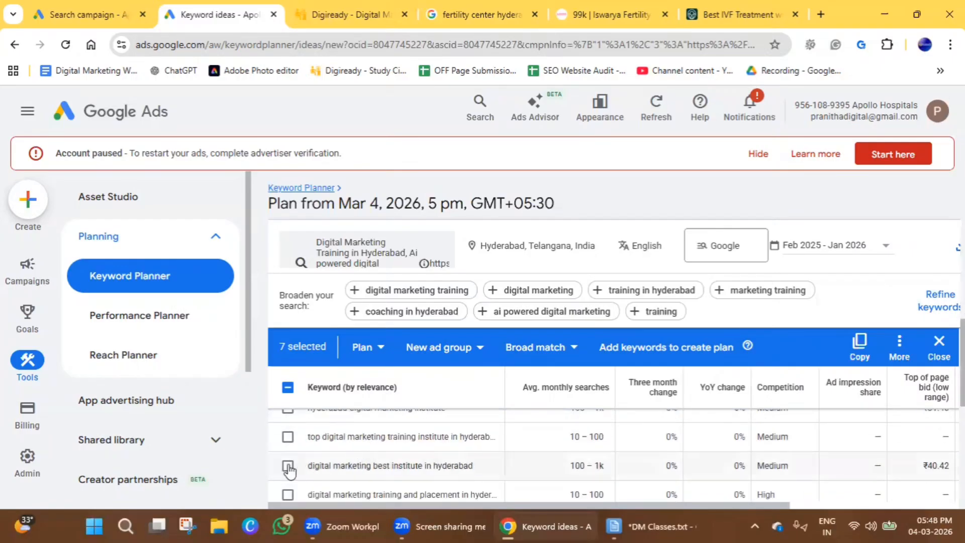
{"action": "left_click", "coordinate": [288, 468]}
{"action": "scroll", "coordinate": [288, 475], "scroll_direction": "down", "scroll_amount": 2}
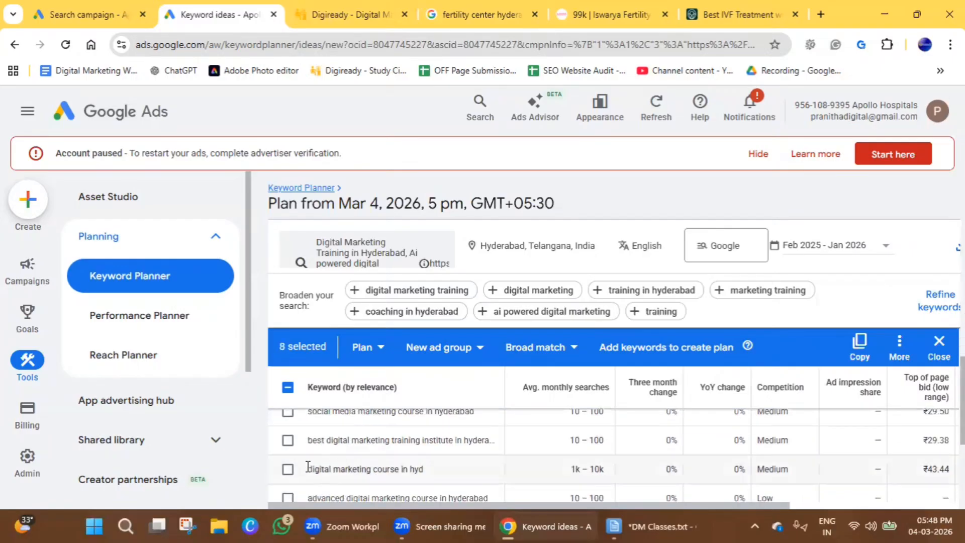
{"action": "left_click", "coordinate": [287, 470]}
{"action": "scroll", "coordinate": [288, 470], "scroll_direction": "down", "scroll_amount": 2}
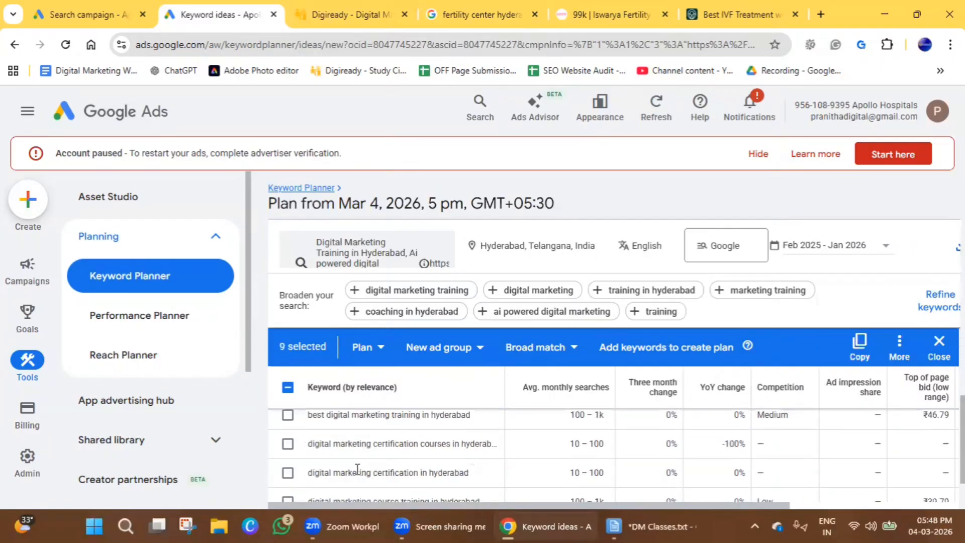
{"action": "left_click", "coordinate": [288, 445]}
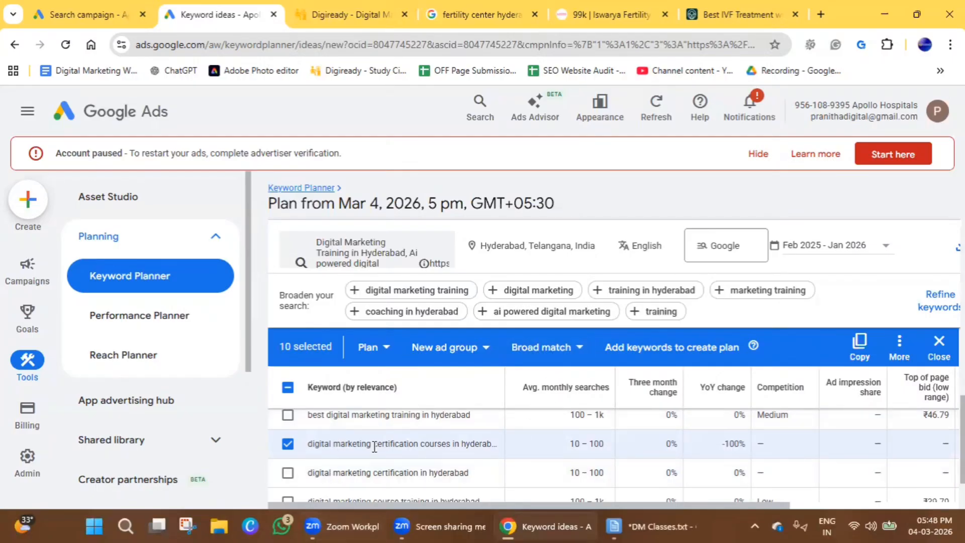
Set the match type of the selected keywords to phrase match
{"action": "left_click", "coordinate": [540, 347]}
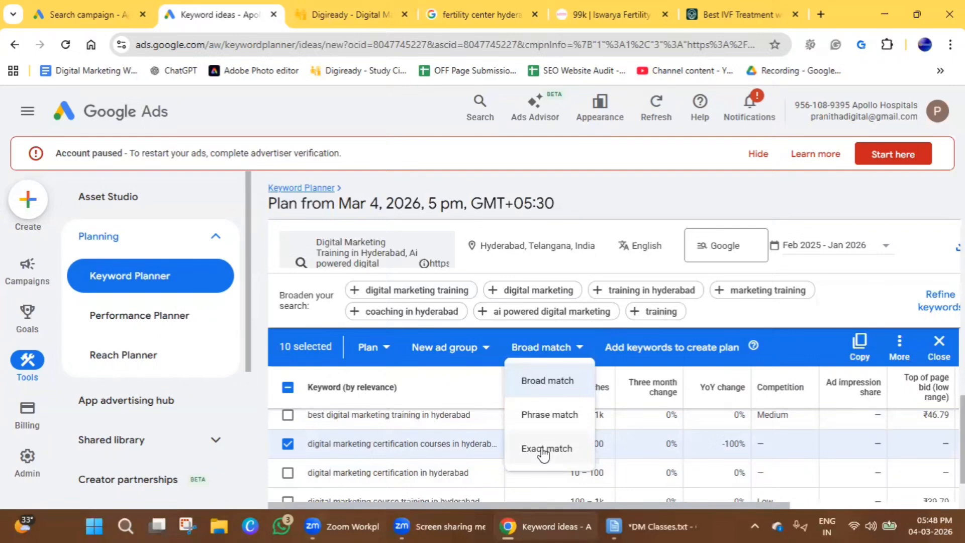
{"action": "left_click", "coordinate": [541, 415]}
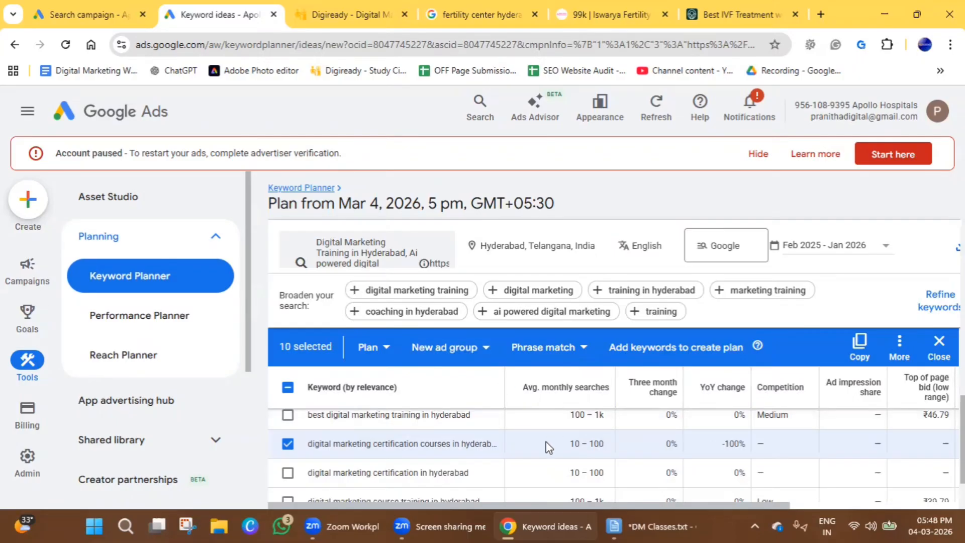
{"action": "left_click", "coordinate": [474, 352]}
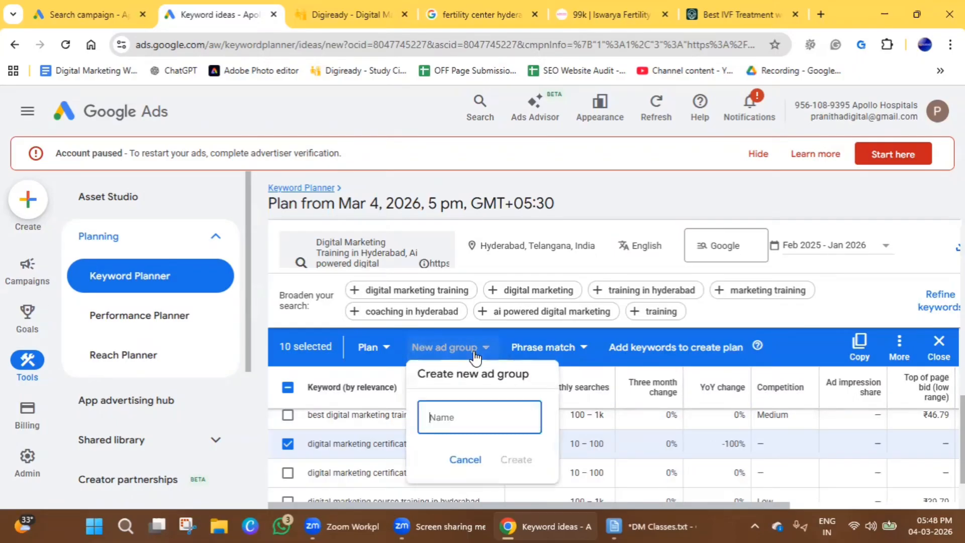
{"action": "left_click", "coordinate": [395, 375]}
{"action": "left_click", "coordinate": [387, 349]}
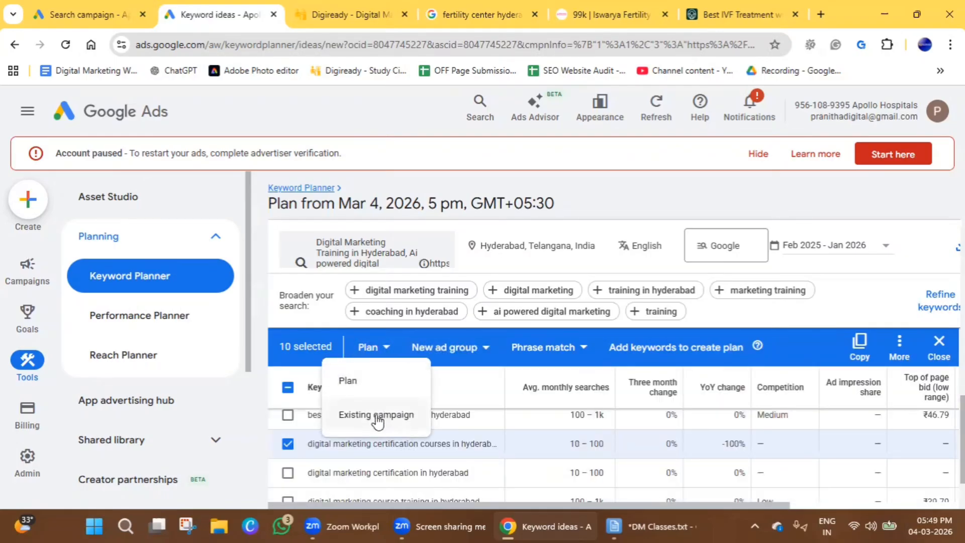
{"action": "left_click", "coordinate": [508, 366]}
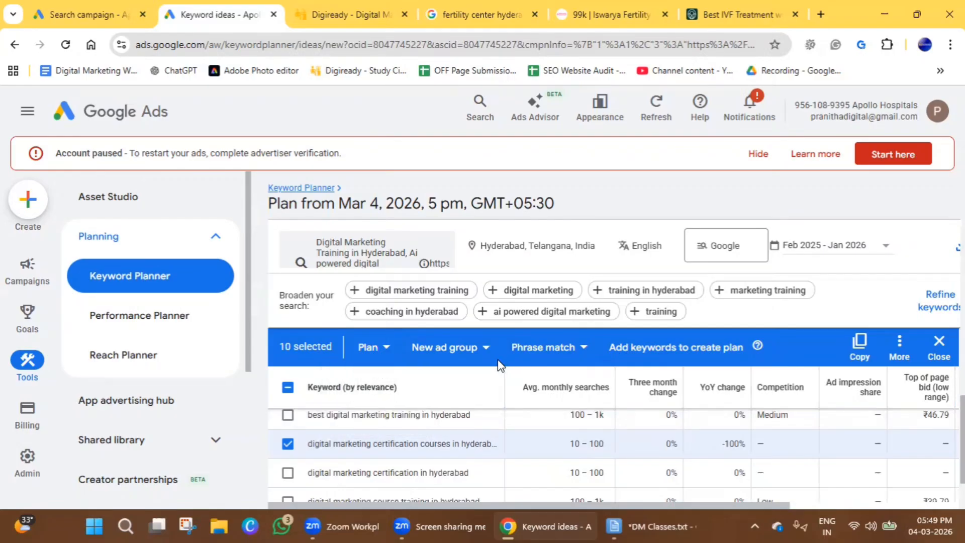
Create a new ad group named "Hyd" and add the selected keywords to it in the plan
{"action": "left_click", "coordinate": [445, 347]}
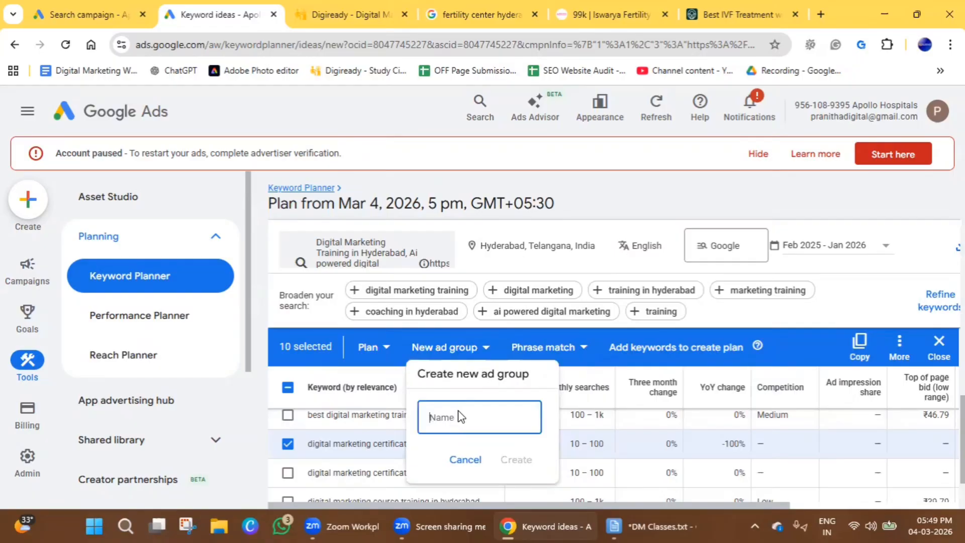
{"action": "type", "text": "Hyd"}
{"action": "left_click", "coordinate": [516, 459]}
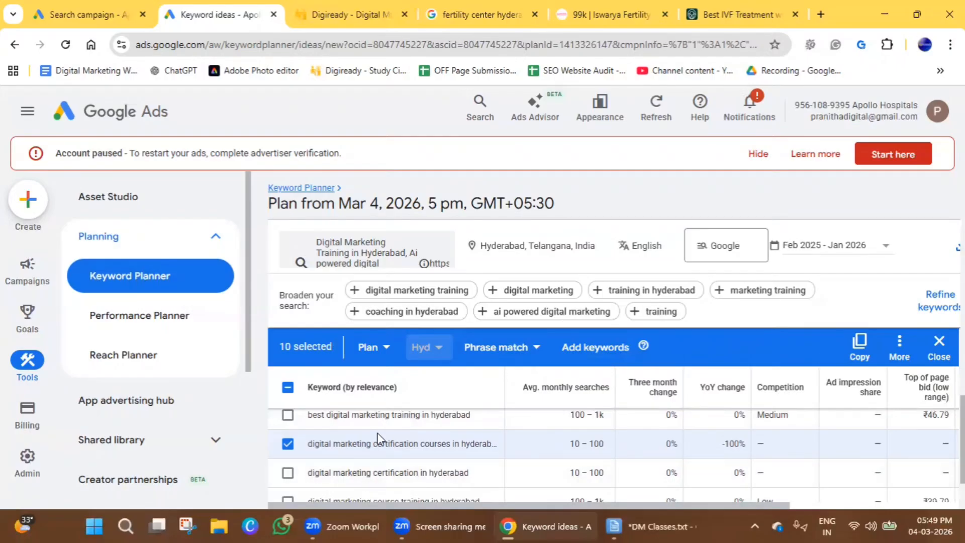
{"action": "left_click", "coordinate": [598, 356]}
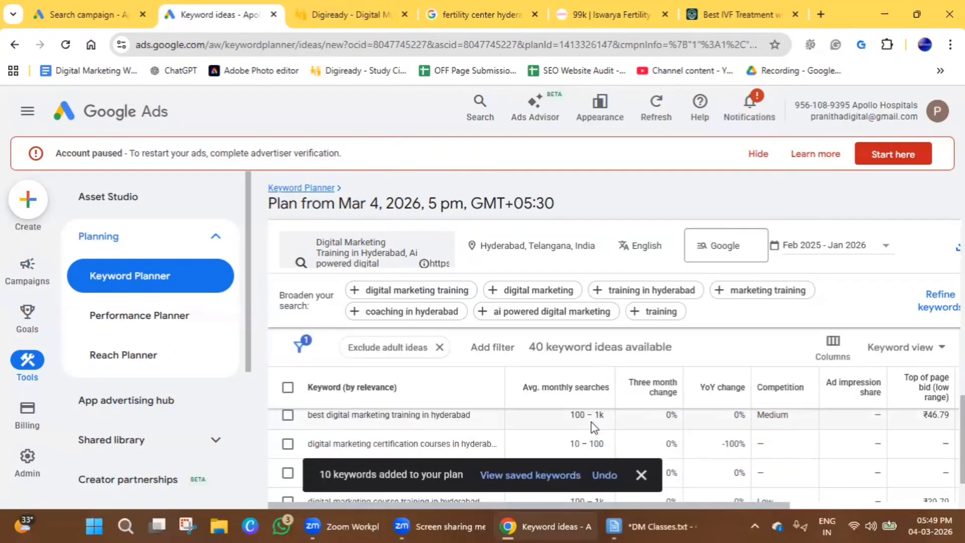
Open the saved keywords and create a campaign from them named "Digiready - DM" with a ₹1,000.00 daily budget and no EU political ads
{"action": "left_click", "coordinate": [541, 480]}
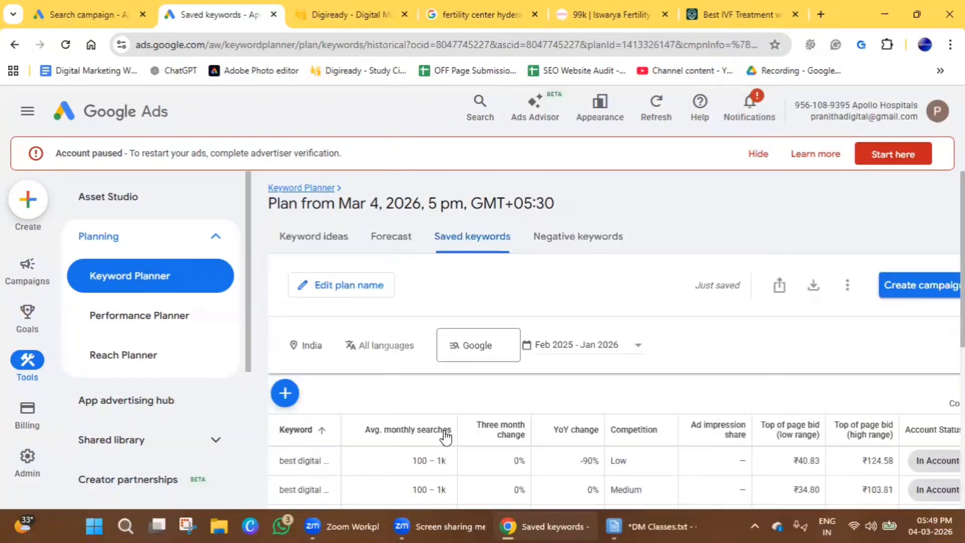
{"action": "scroll", "coordinate": [683, 376], "scroll_direction": "down", "scroll_amount": 1}
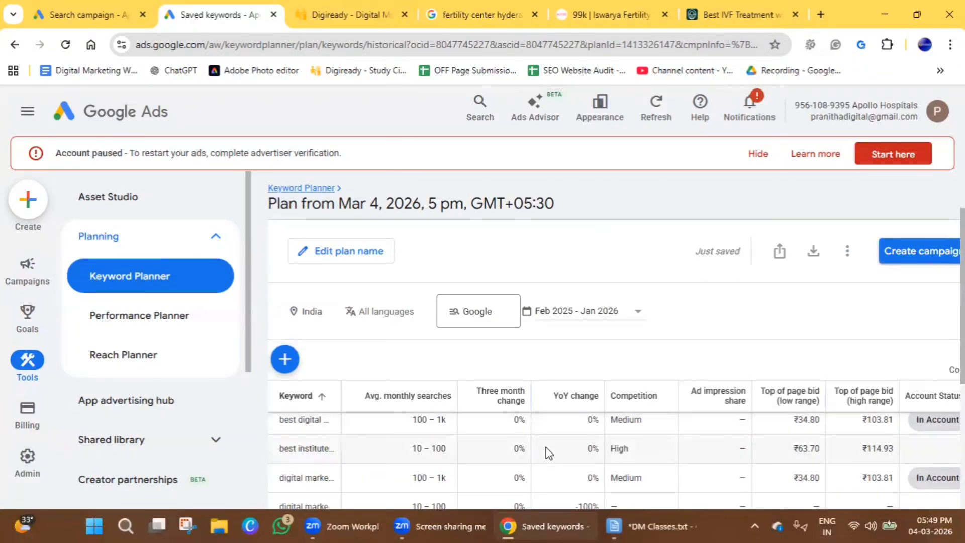
{"action": "scroll", "coordinate": [546, 465], "scroll_direction": "down", "scroll_amount": 2}
{"action": "scroll", "coordinate": [503, 458], "scroll_direction": "up", "scroll_amount": 3}
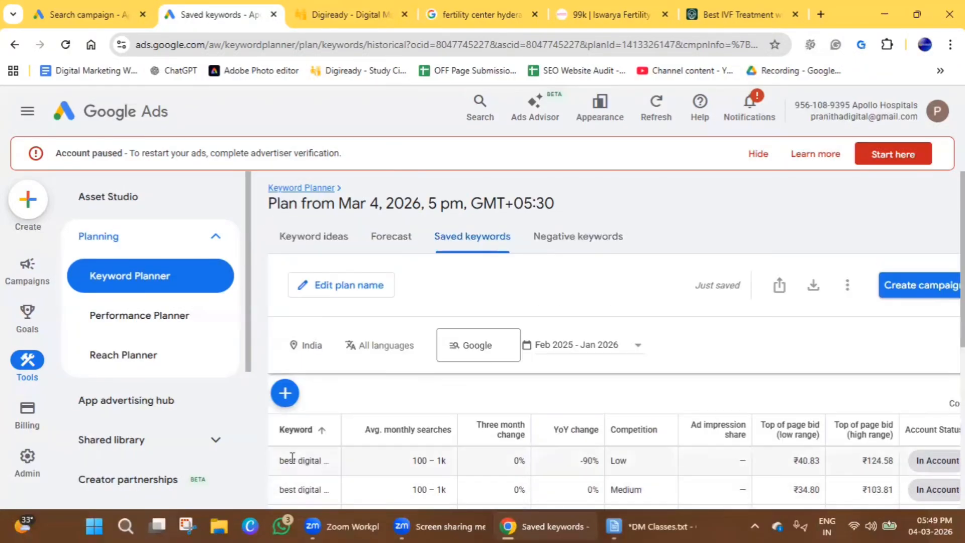
{"action": "left_click", "coordinate": [916, 295]}
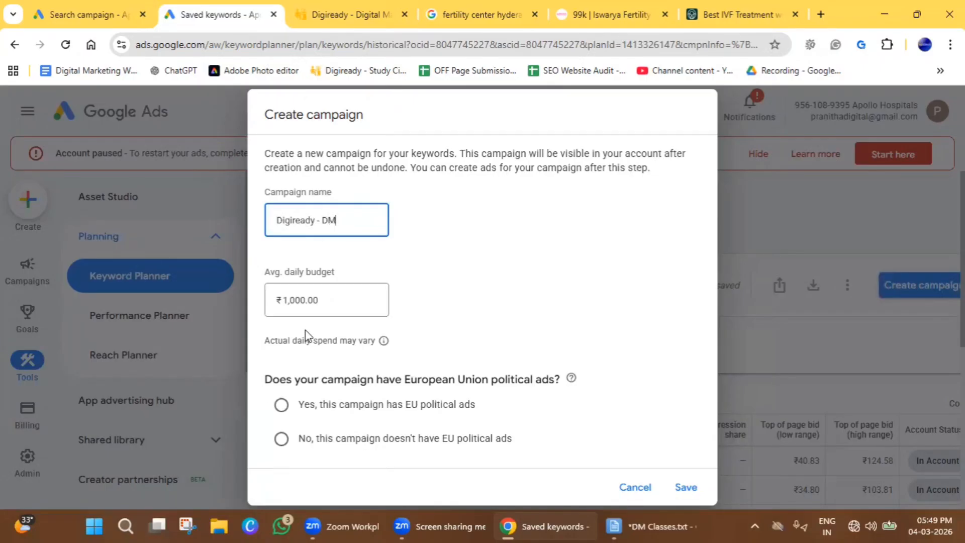
{"action": "left_click", "coordinate": [283, 437]}
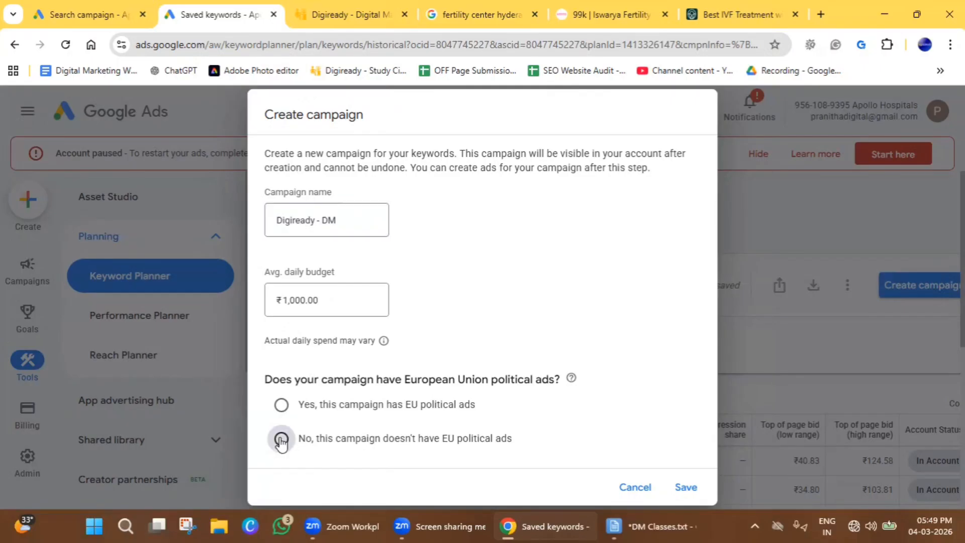
{"action": "left_click", "coordinate": [686, 488]}
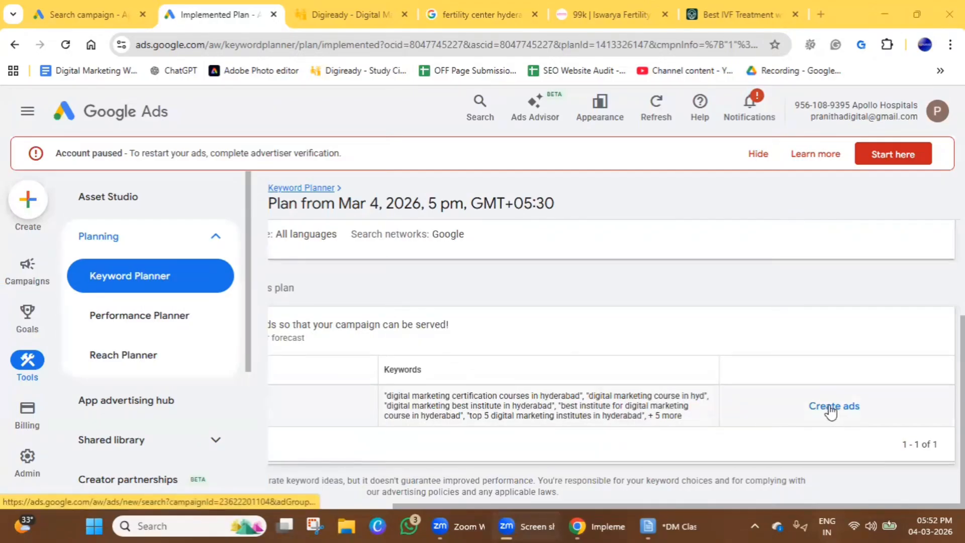
Leave the keyword plan and show the campaigns overview for all campaigns instead of the Hyderabad - Digiready draft
{"action": "left_click", "coordinate": [25, 274]}
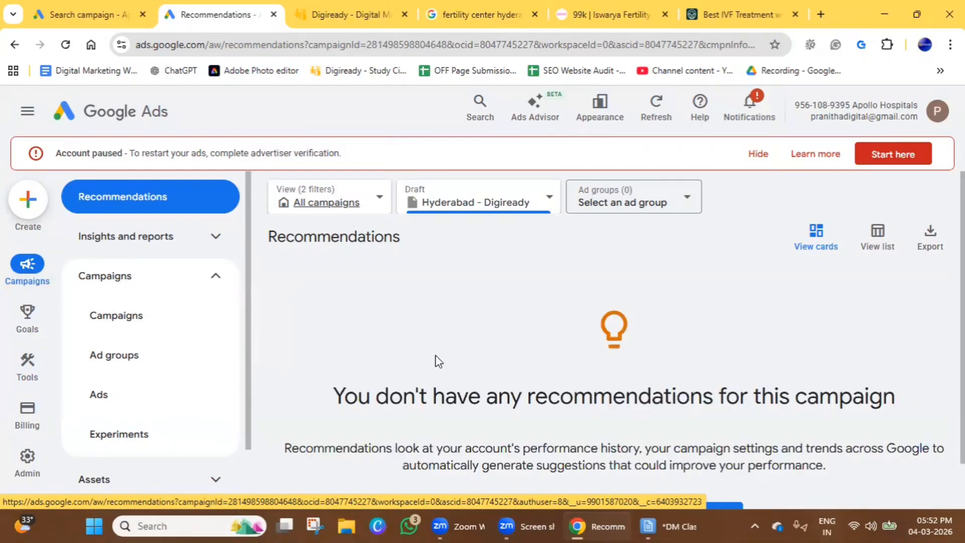
{"action": "left_click", "coordinate": [100, 316]}
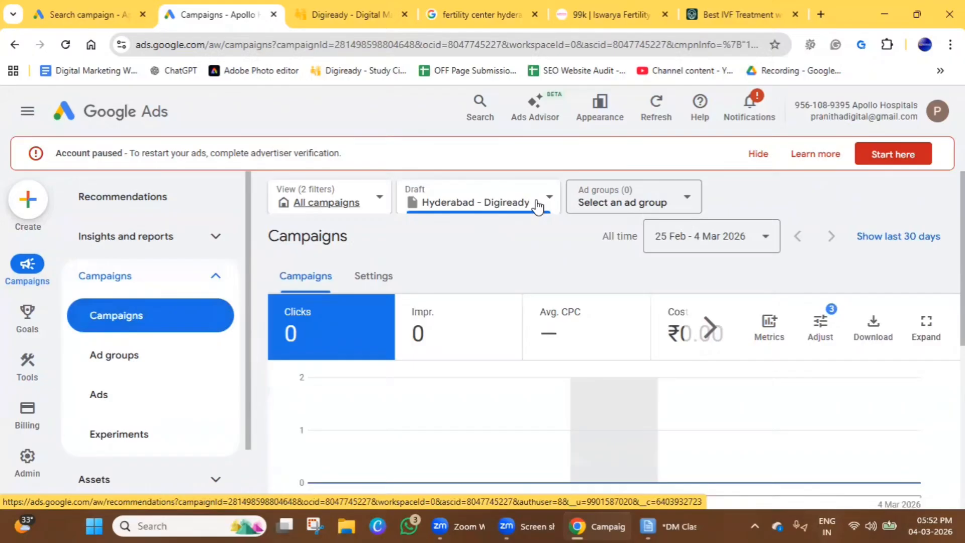
{"action": "left_click", "coordinate": [324, 204]}
{"action": "left_click", "coordinate": [314, 301]}
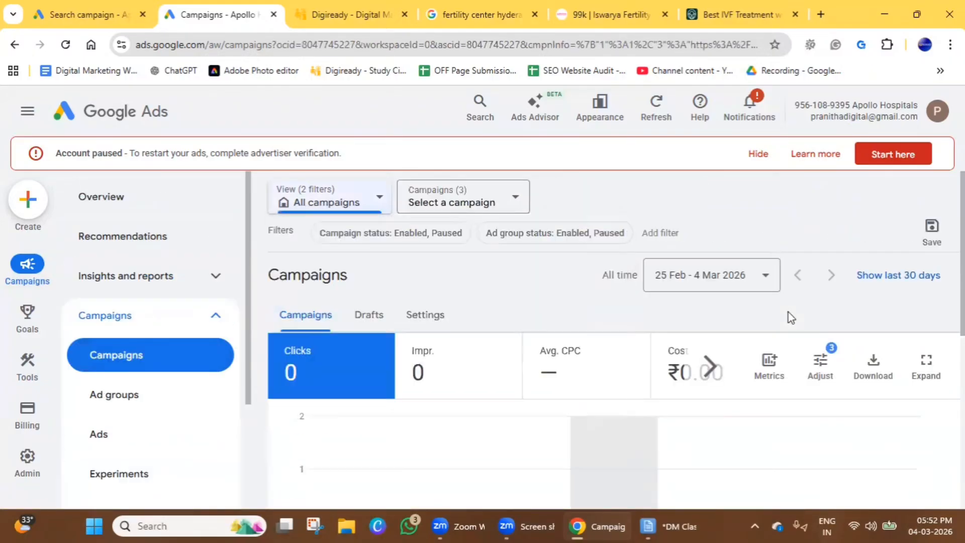
Open the Digiready - DM campaign and go into its Hyd ad group
{"action": "scroll", "coordinate": [468, 317], "scroll_direction": "down", "scroll_amount": 5}
{"action": "scroll", "coordinate": [499, 301], "scroll_direction": "down", "scroll_amount": 3}
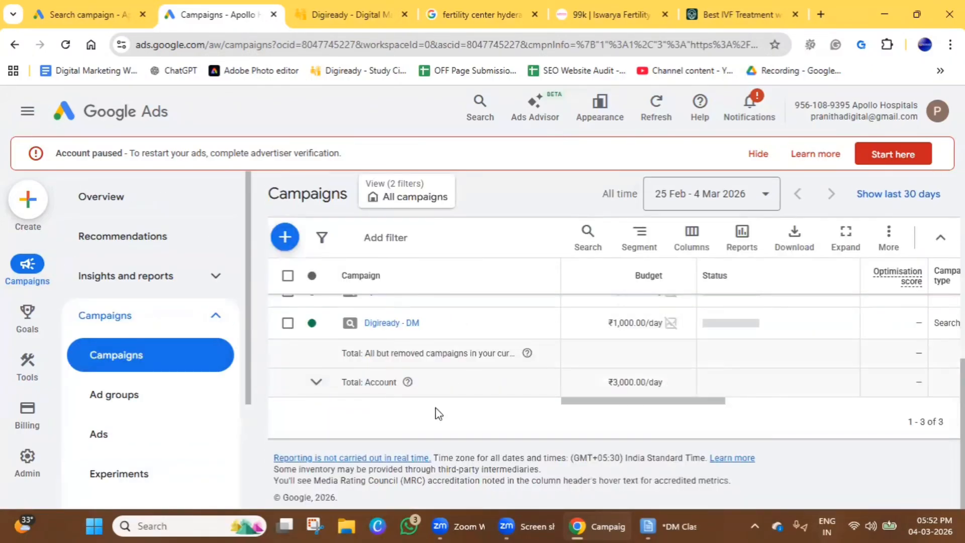
{"action": "scroll", "coordinate": [391, 390], "scroll_direction": "up", "scroll_amount": 1}
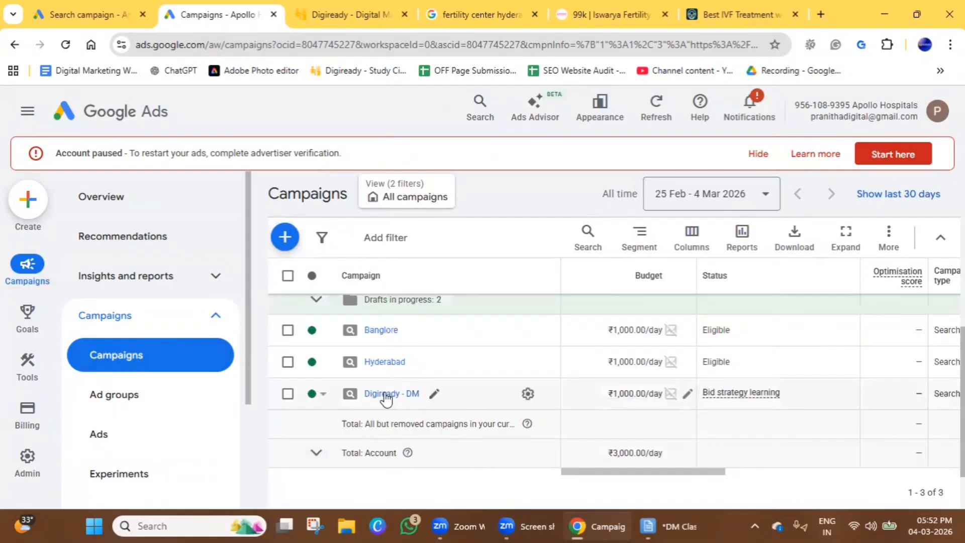
{"action": "left_click", "coordinate": [386, 394]}
{"action": "scroll", "coordinate": [571, 307], "scroll_direction": "down", "scroll_amount": 1}
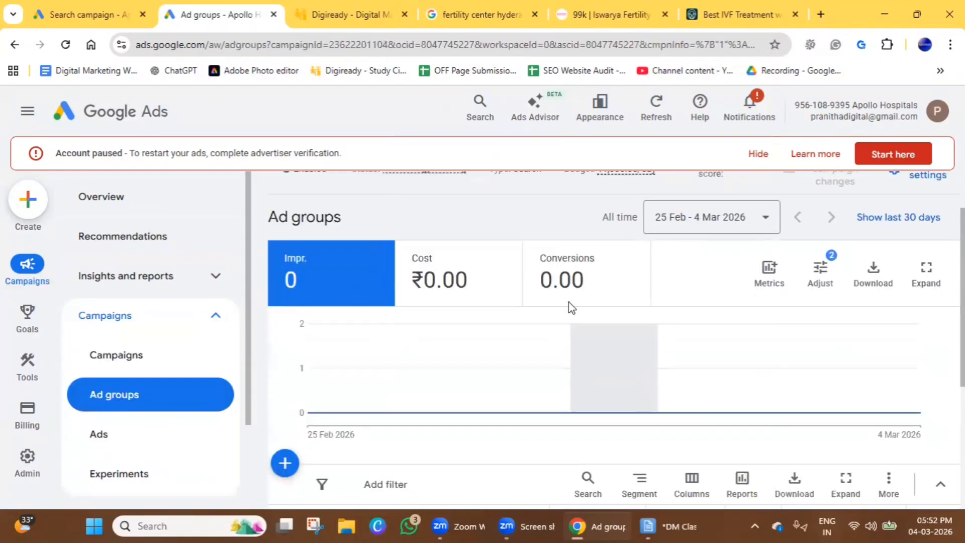
{"action": "scroll", "coordinate": [572, 307], "scroll_direction": "down", "scroll_amount": 4}
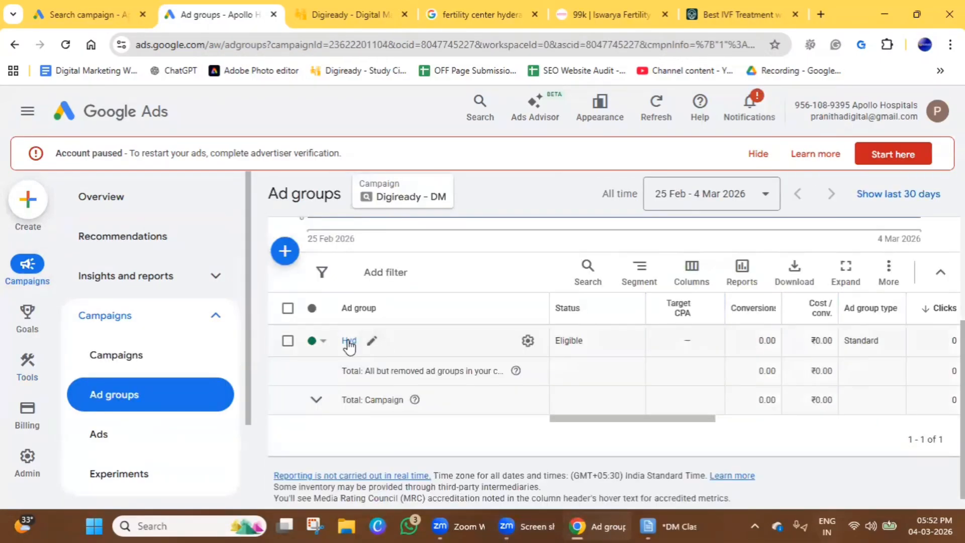
{"action": "left_click", "coordinate": [349, 341]}
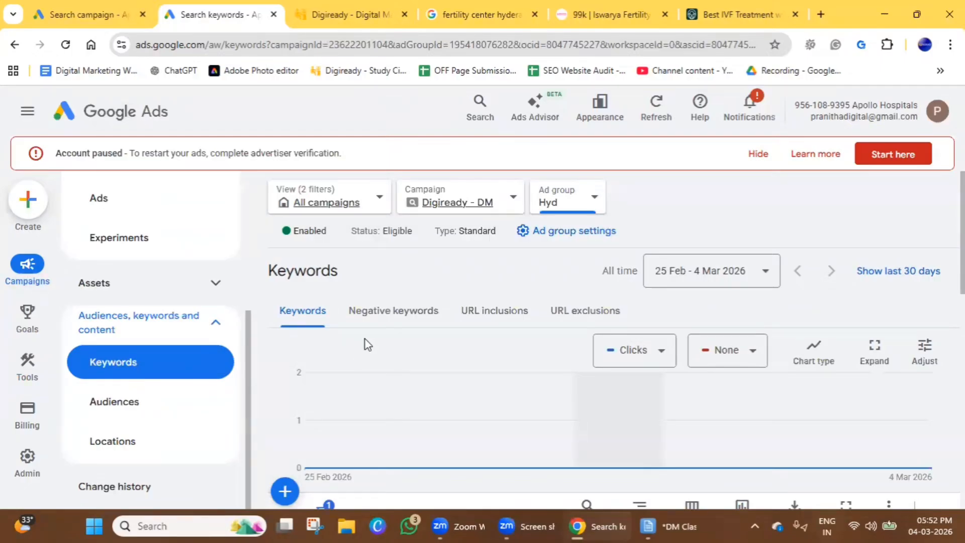
Review the Hyd ad group's keywords and their match types, and view the form for adding more keywords
{"action": "scroll", "coordinate": [368, 344], "scroll_direction": "down", "scroll_amount": 10}
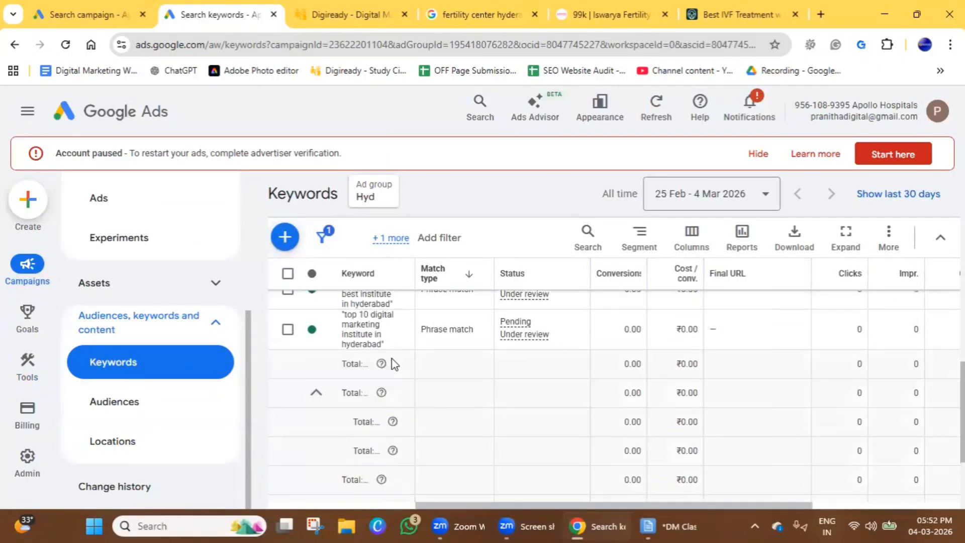
{"action": "scroll", "coordinate": [391, 358], "scroll_direction": "down", "scroll_amount": 2}
{"action": "scroll", "coordinate": [390, 360], "scroll_direction": "up", "scroll_amount": 5}
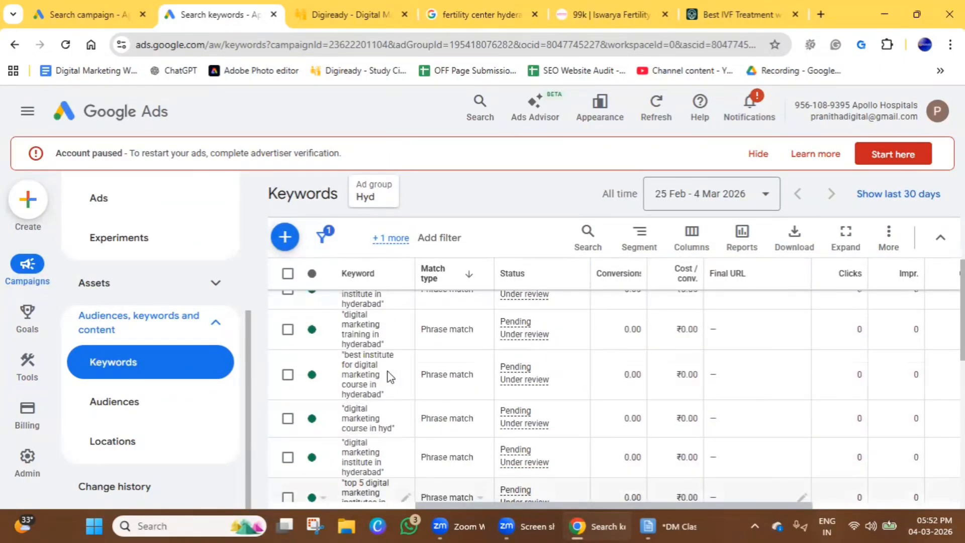
{"action": "scroll", "coordinate": [390, 375], "scroll_direction": "up", "scroll_amount": 2}
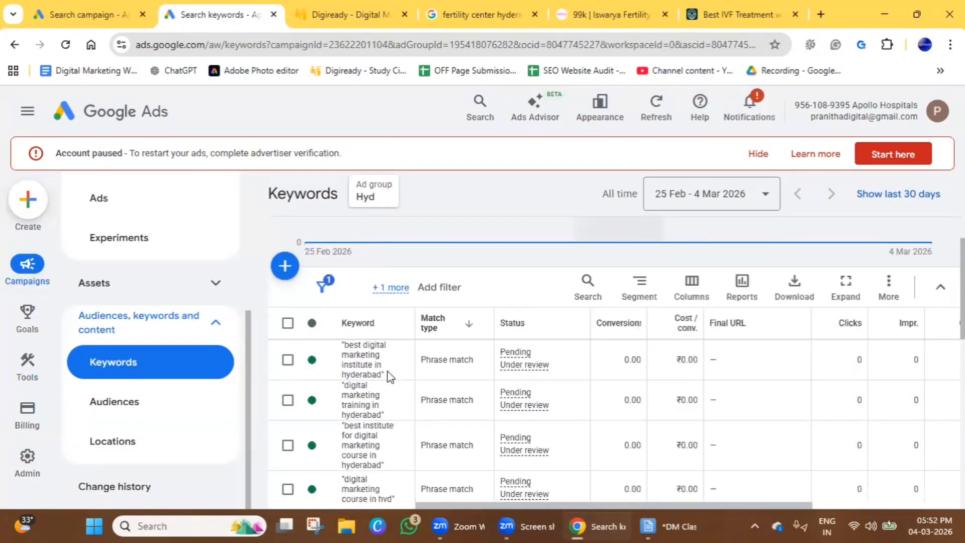
{"action": "left_click", "coordinate": [284, 265]}
{"action": "scroll", "coordinate": [361, 443], "scroll_direction": "down", "scroll_amount": 2}
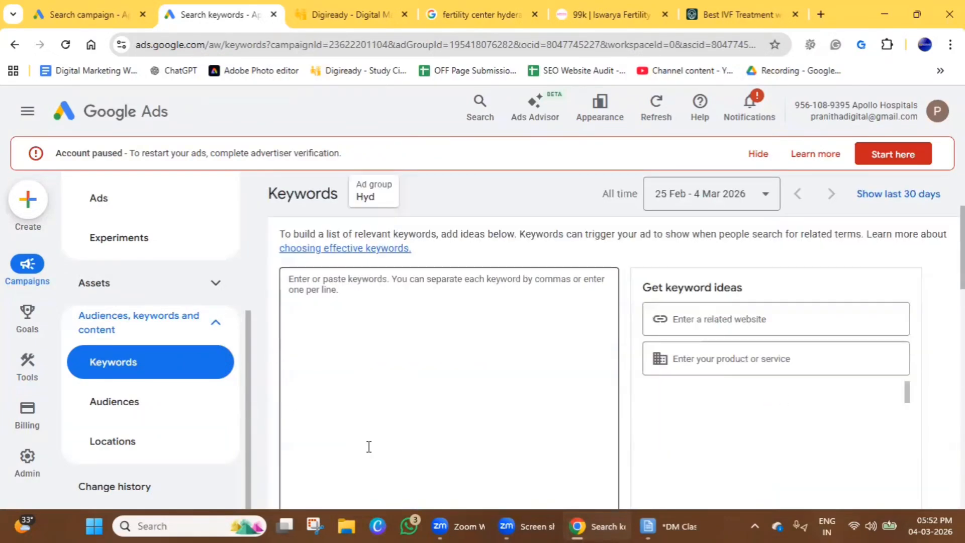
{"action": "scroll", "coordinate": [369, 446], "scroll_direction": "up", "scroll_amount": 2}
View the Hyd ad group's negative keywords and the form for adding new ones
{"action": "left_click", "coordinate": [385, 308]}
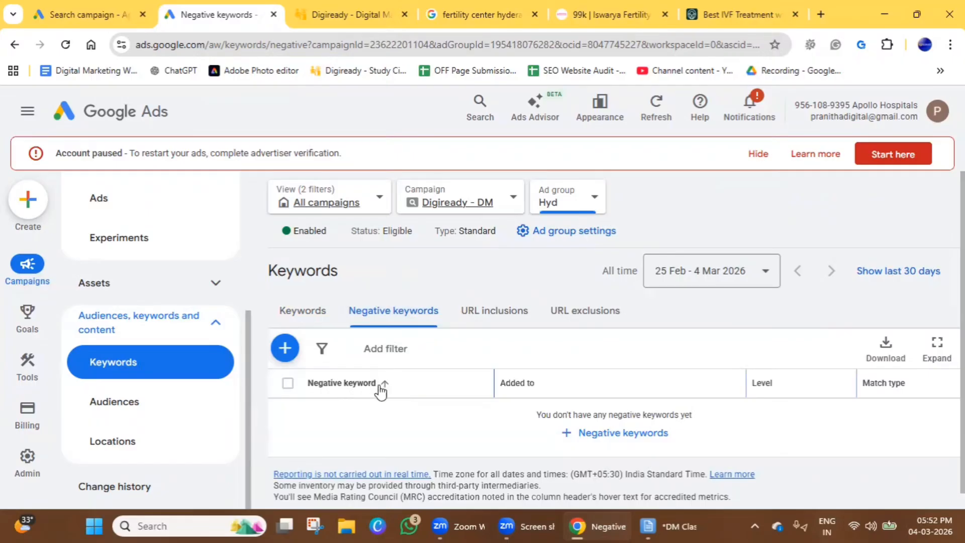
{"action": "left_click", "coordinate": [284, 347]}
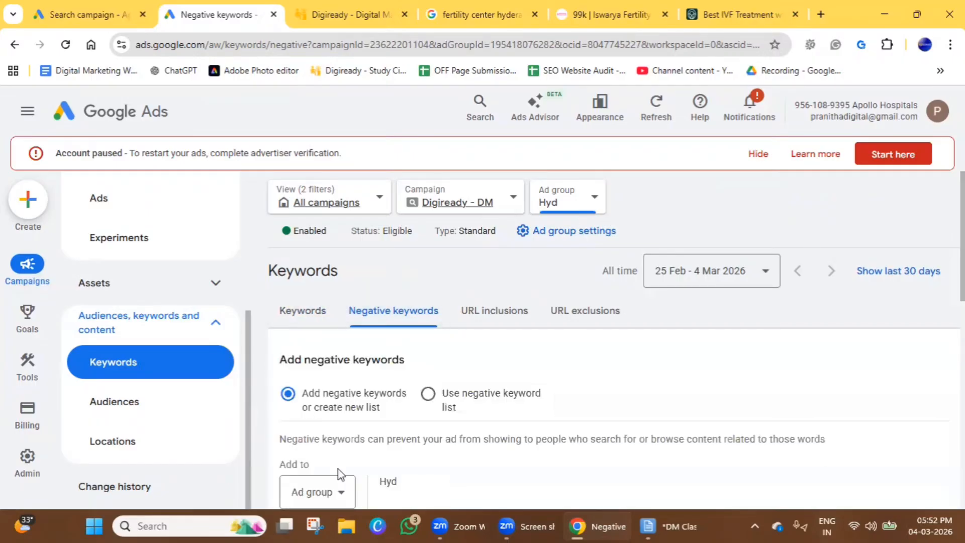
{"action": "scroll", "coordinate": [372, 412], "scroll_direction": "down", "scroll_amount": 6}
{"action": "scroll", "coordinate": [350, 433], "scroll_direction": "down", "scroll_amount": 2}
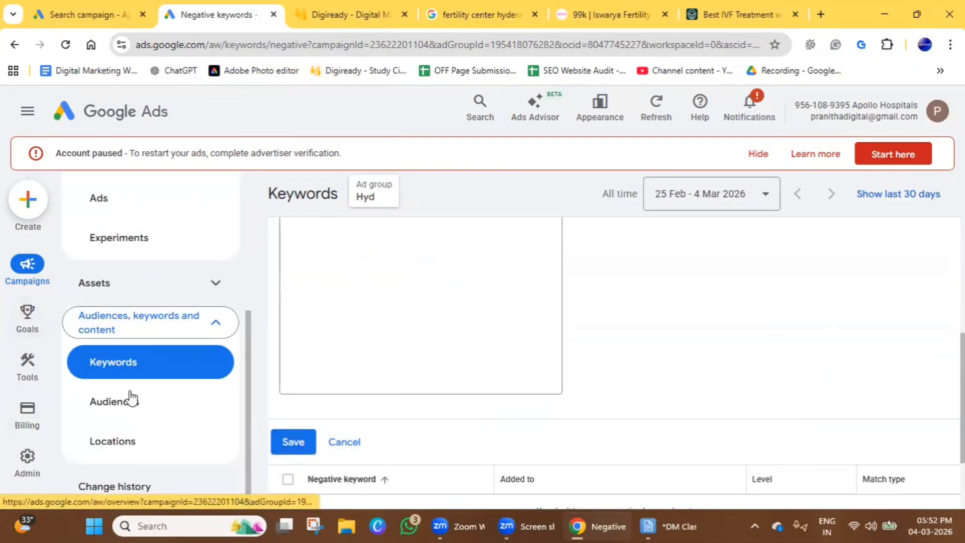
{"action": "scroll", "coordinate": [153, 435], "scroll_direction": "up", "scroll_amount": 4}
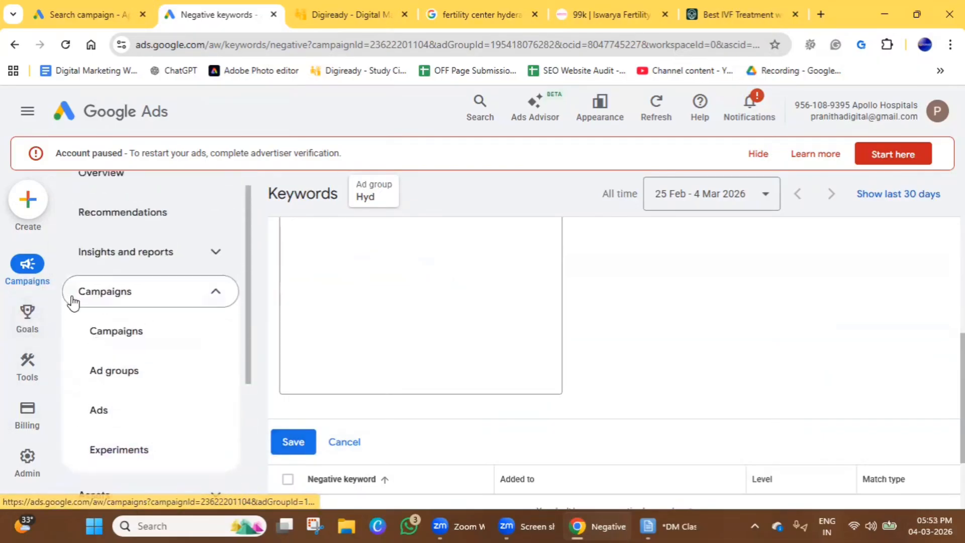
Start a new responsive search ad in the Hyd ad group
{"action": "left_click", "coordinate": [100, 415]}
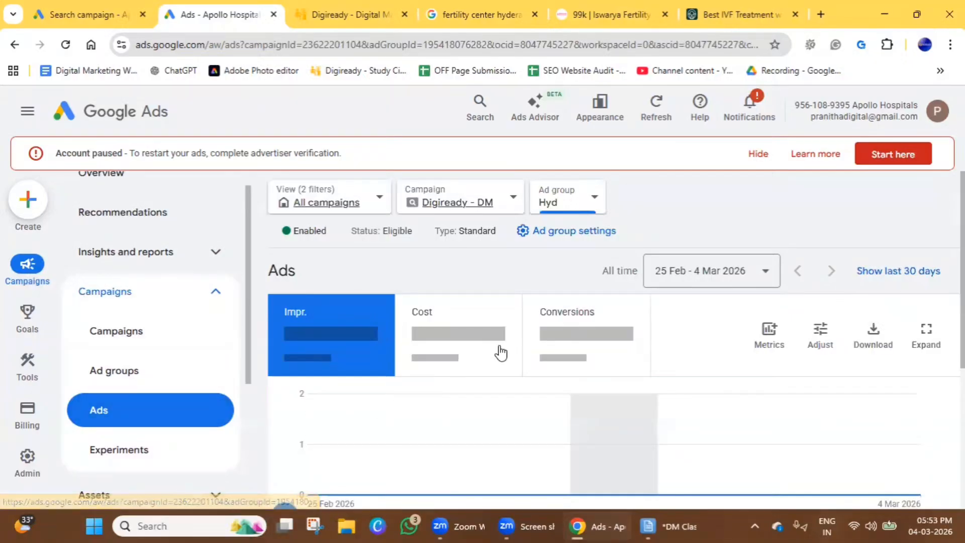
{"action": "scroll", "coordinate": [498, 349], "scroll_direction": "down", "scroll_amount": 4}
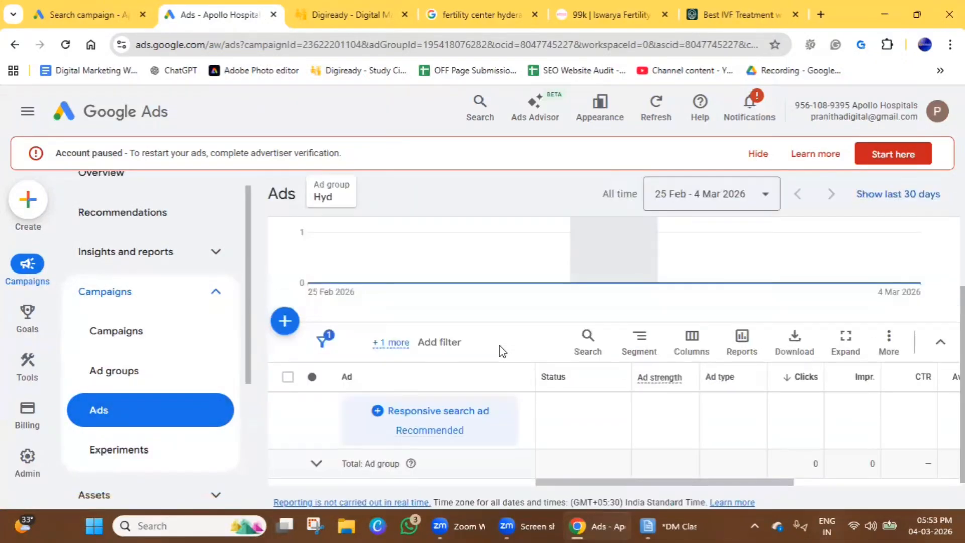
{"action": "left_click", "coordinate": [398, 413]}
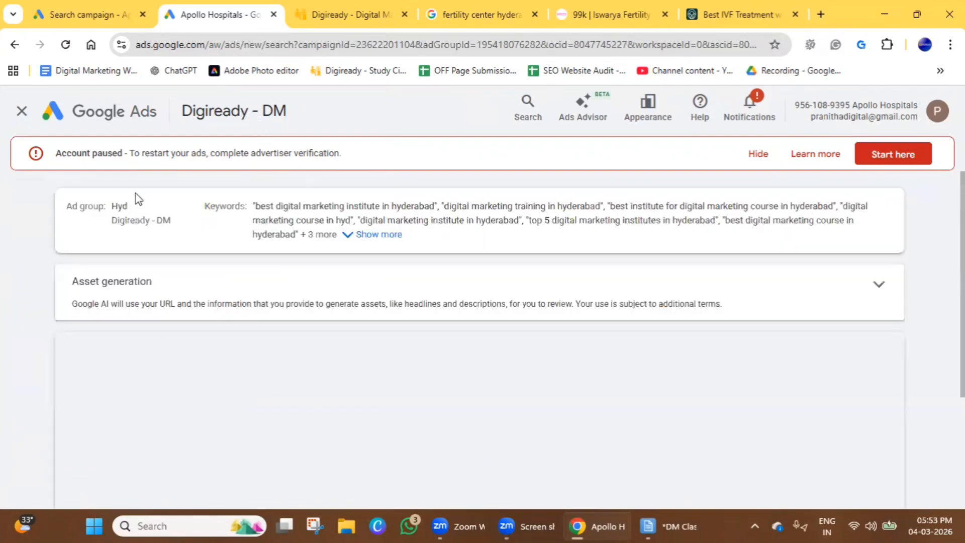
{"action": "scroll", "coordinate": [207, 409], "scroll_direction": "up", "scroll_amount": 5}
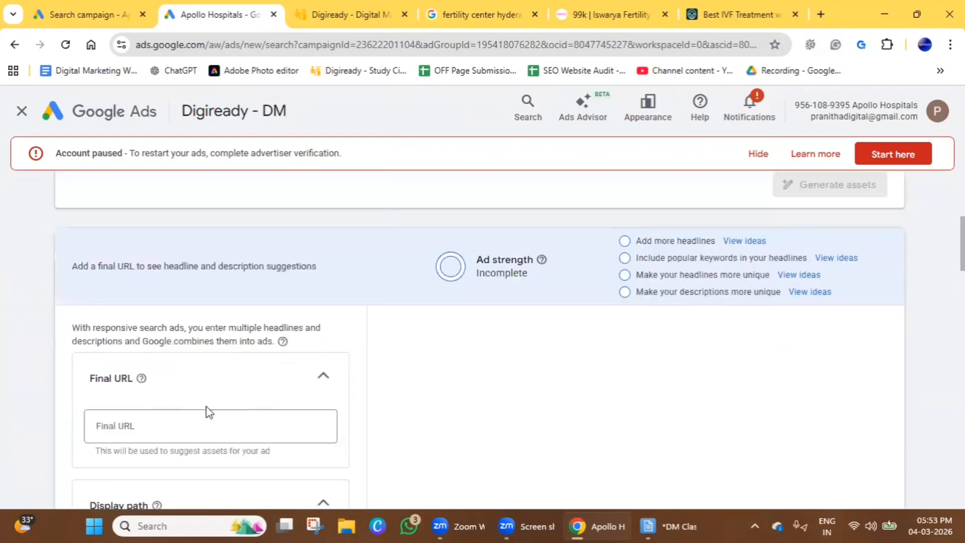
{"action": "scroll", "coordinate": [182, 407], "scroll_direction": "down", "scroll_amount": 5}
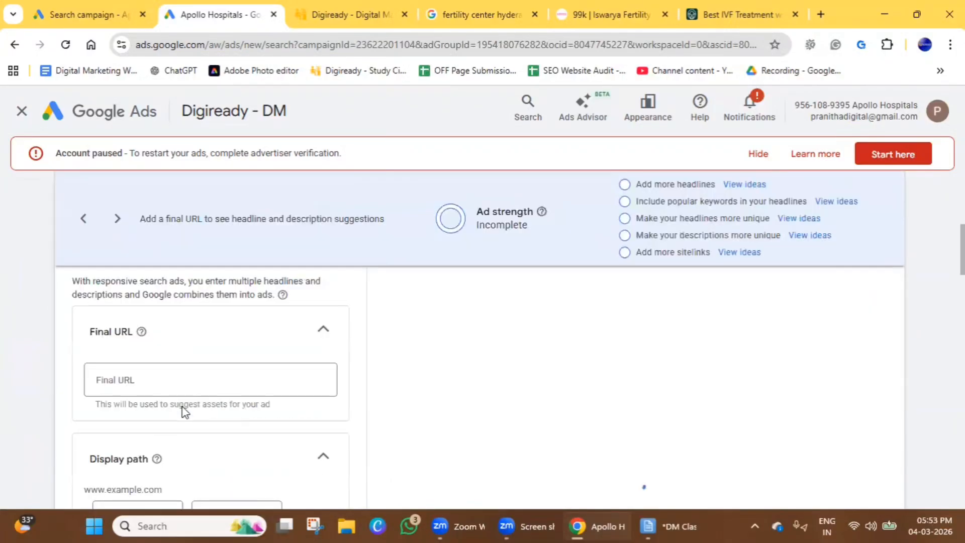
{"action": "scroll", "coordinate": [132, 193], "scroll_direction": "up", "scroll_amount": 3}
{"action": "scroll", "coordinate": [147, 325], "scroll_direction": "down", "scroll_amount": 3}
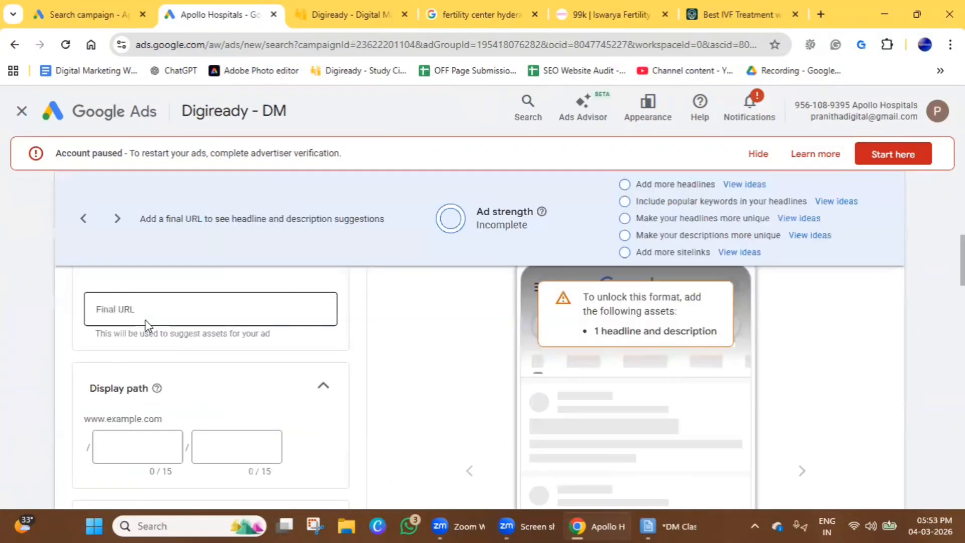
{"action": "left_click", "coordinate": [143, 312]}
{"action": "type", "text": "https://www.digiready.in/"}
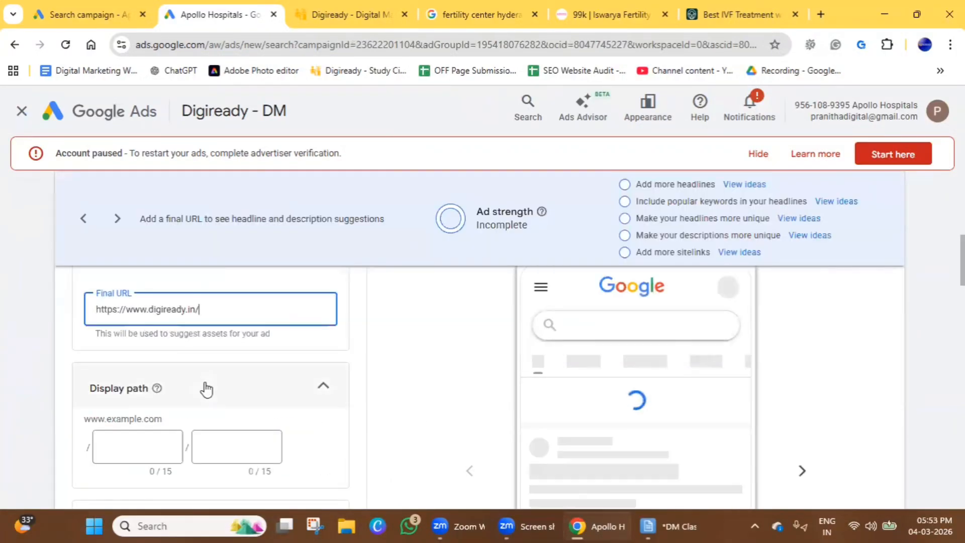
Fill the first three headlines with the suggestions "AI-Powered Digital Marketing", "Digiready" and "Digital Marketing Course"
{"action": "scroll", "coordinate": [151, 352], "scroll_direction": "down", "scroll_amount": 4}
{"action": "scroll", "coordinate": [184, 418], "scroll_direction": "down", "scroll_amount": 4}
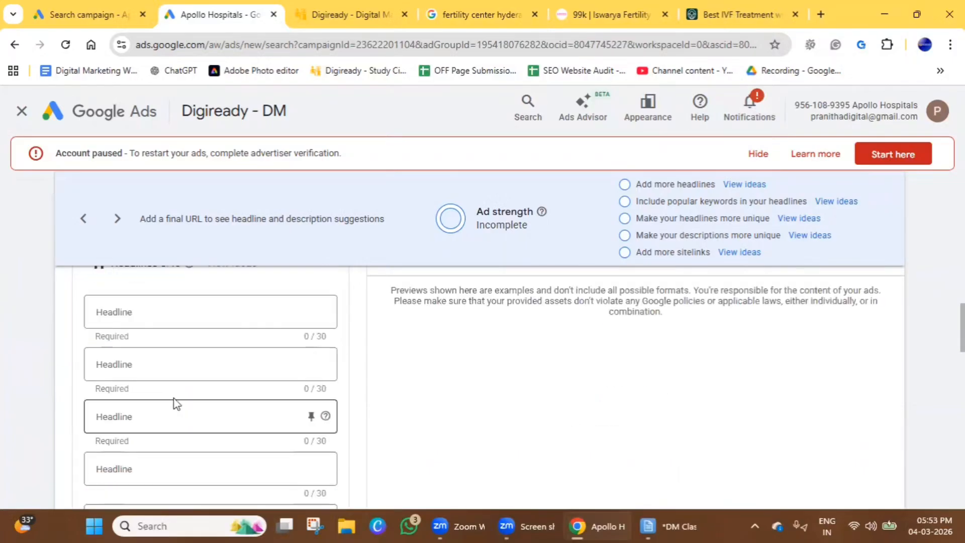
{"action": "left_click", "coordinate": [146, 321]}
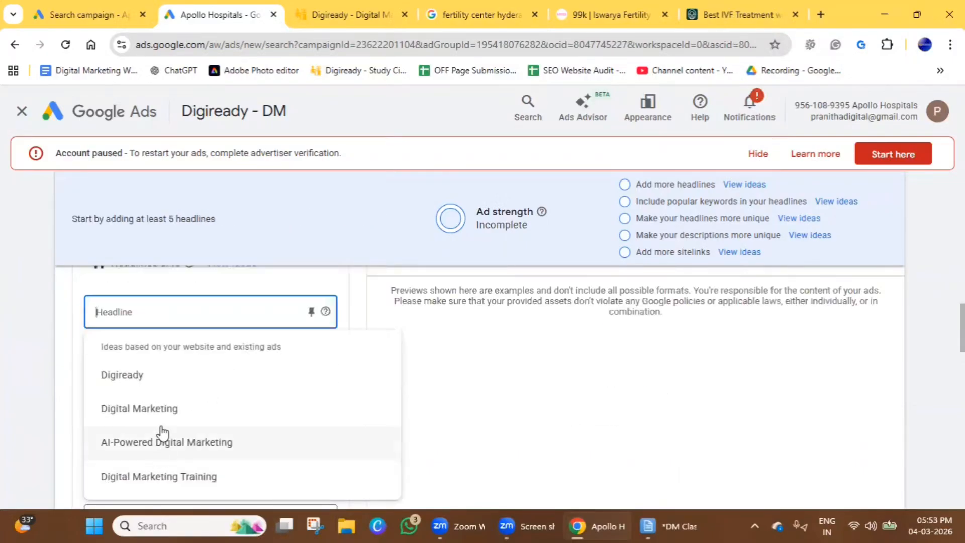
{"action": "left_click", "coordinate": [149, 443]}
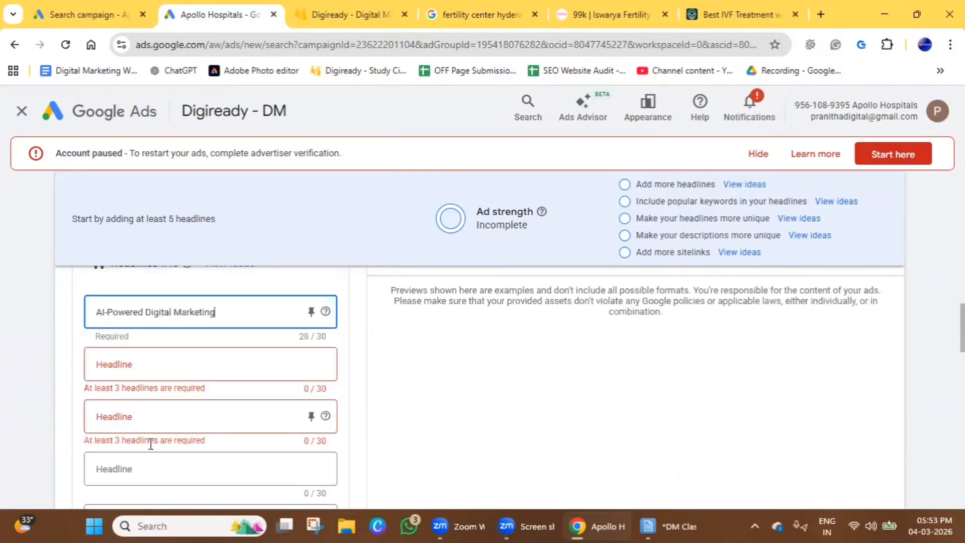
{"action": "left_click", "coordinate": [153, 369]}
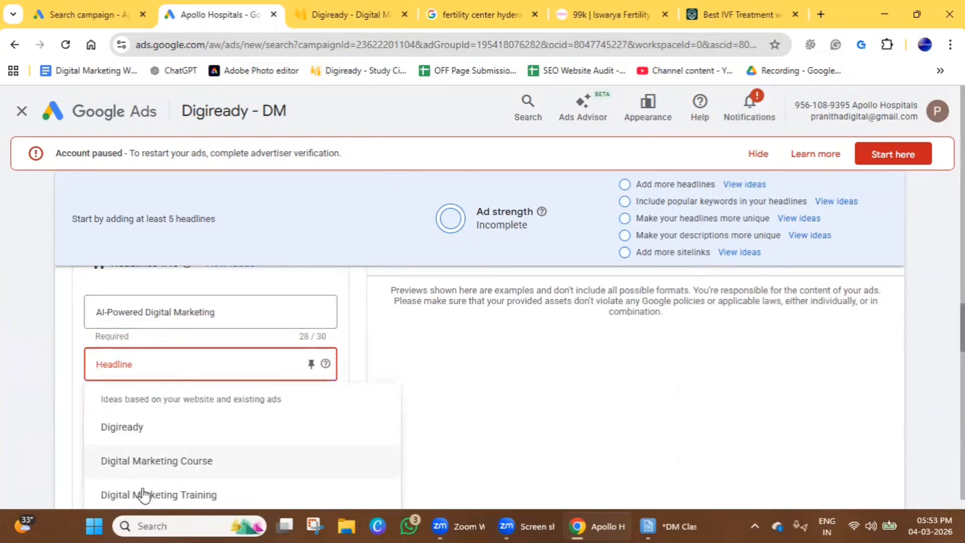
{"action": "left_click", "coordinate": [126, 427]}
{"action": "left_click", "coordinate": [138, 416]}
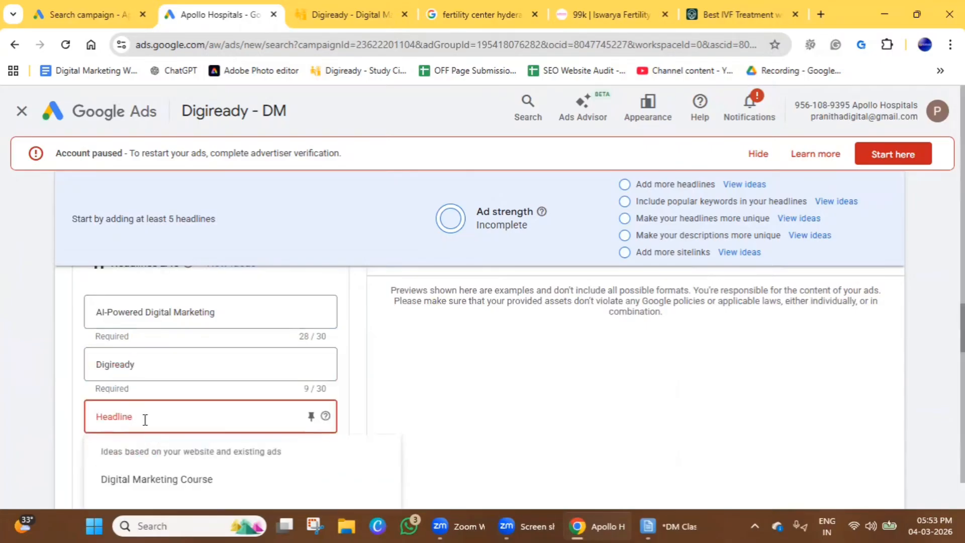
{"action": "left_click", "coordinate": [153, 483]}
Enter the ad descriptions "Learn digital marketing and grow your business" and "Take your business to next level"
{"action": "scroll", "coordinate": [230, 420], "scroll_direction": "down", "scroll_amount": 10}
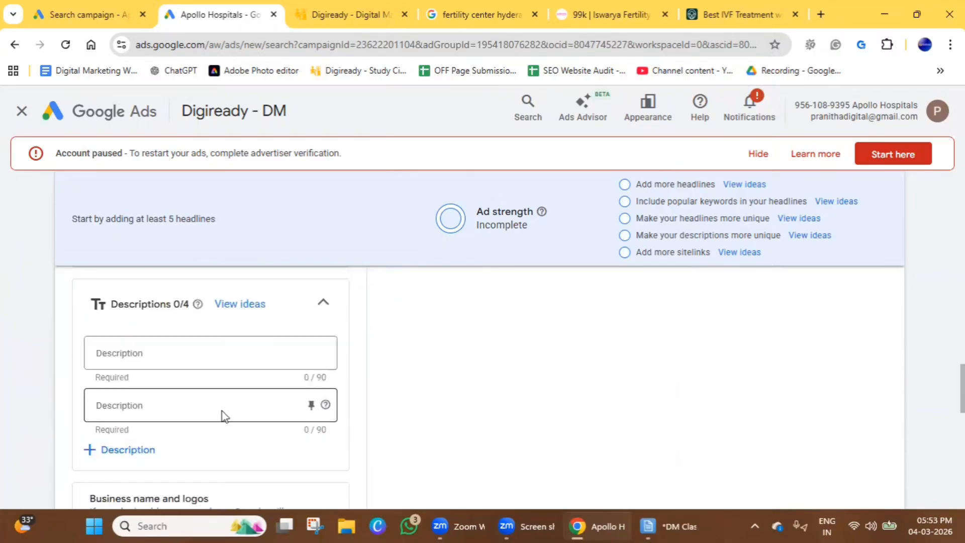
{"action": "left_click", "coordinate": [201, 360]}
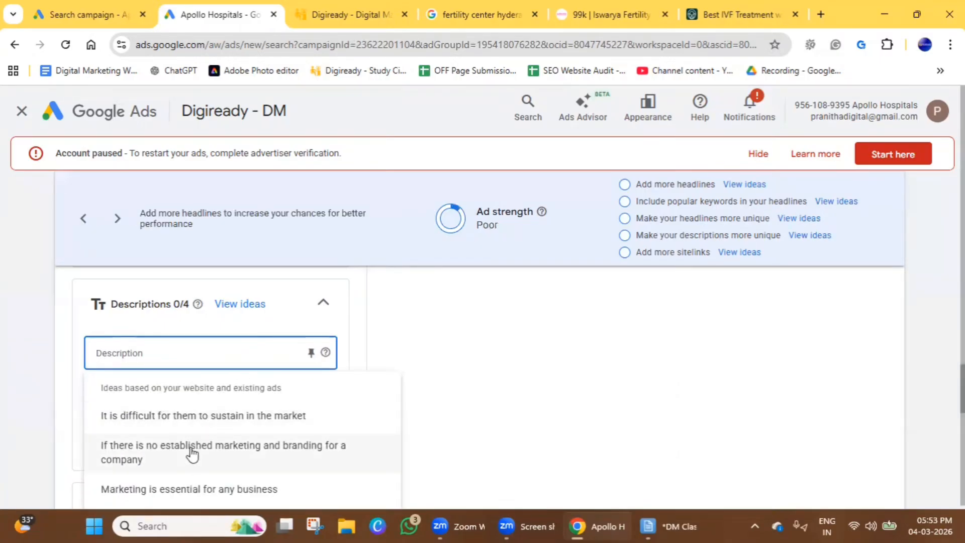
{"action": "type", "text": "Learn digital marketing and grow your business"}
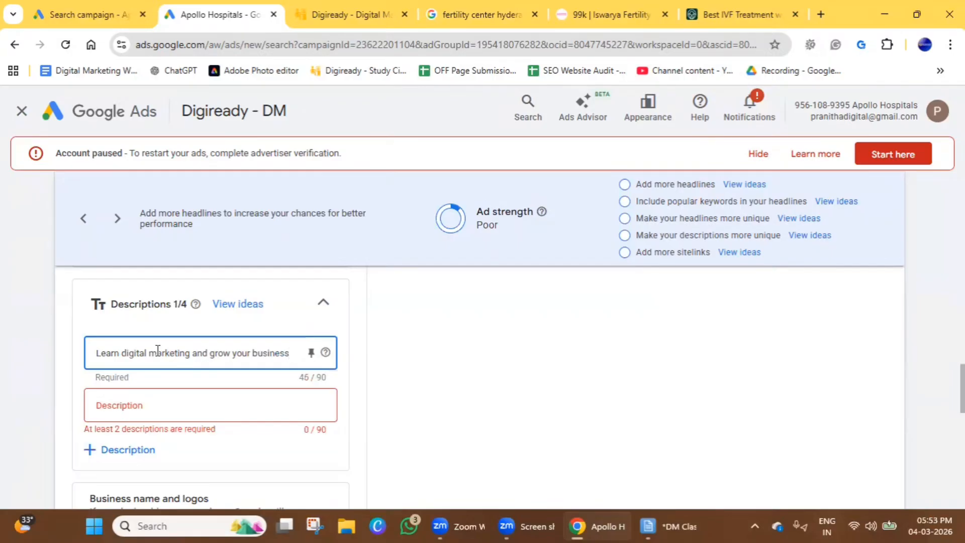
{"action": "left_click", "coordinate": [219, 403]}
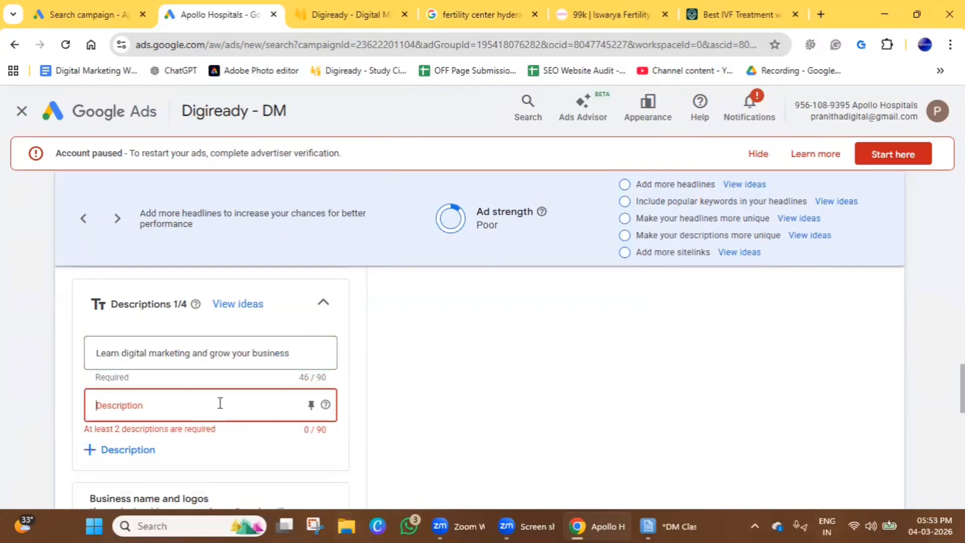
{"action": "type", "text": "Take"}
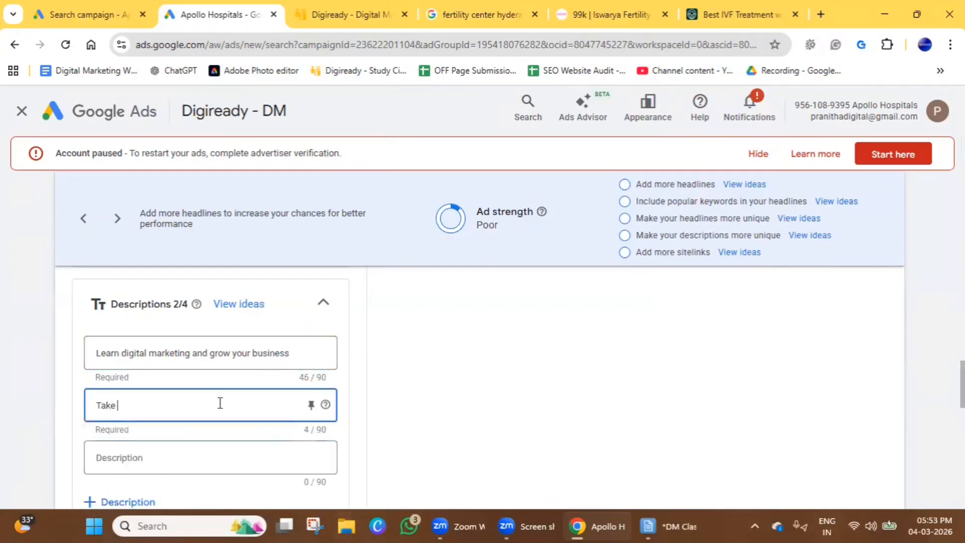
{"action": "type", "text": " your busi"}
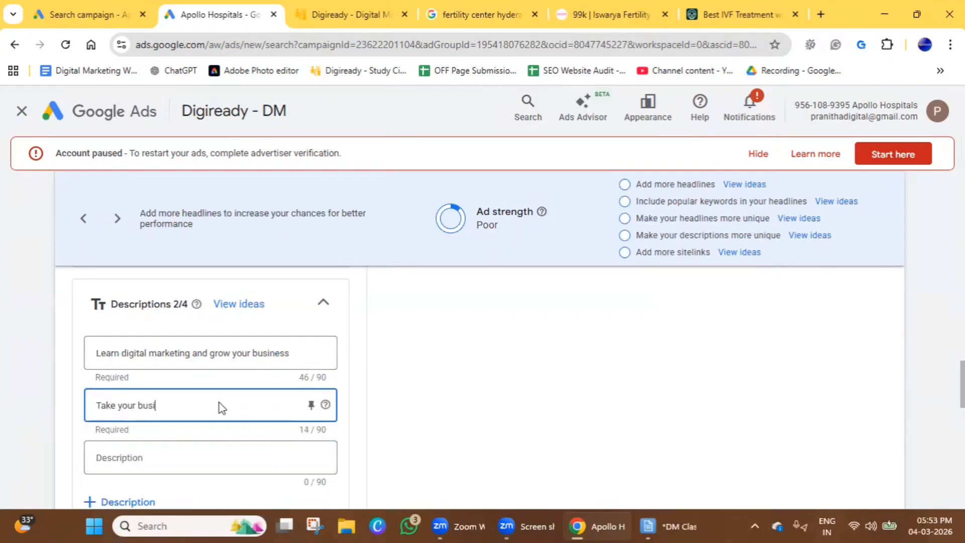
{"action": "type", "text": "ness to next level"}
{"action": "scroll", "coordinate": [184, 397], "scroll_direction": "up", "scroll_amount": 5}
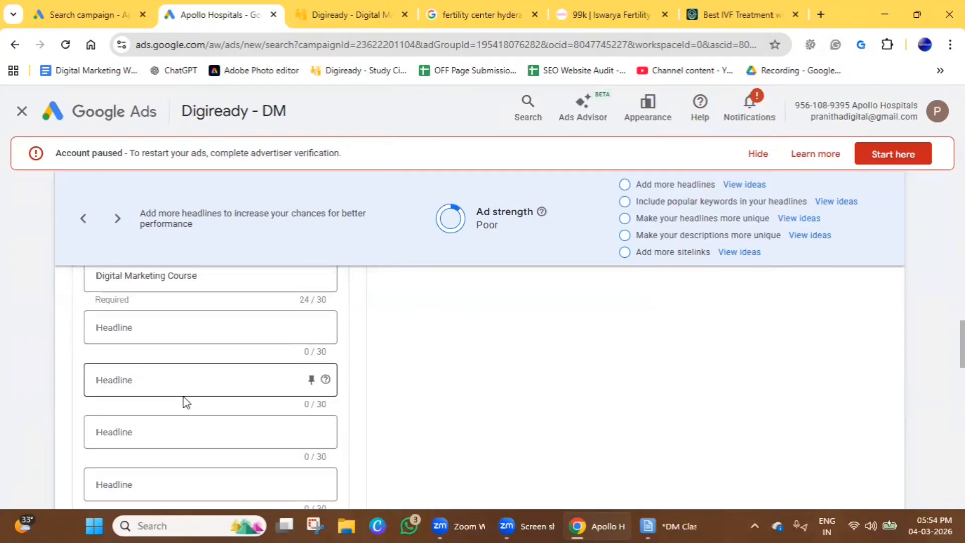
Look over the ad's sitelink slots and inspect the Sitelink 1 creation fields without creating a sitelink
{"action": "scroll", "coordinate": [184, 397], "scroll_direction": "down", "scroll_amount": 15}
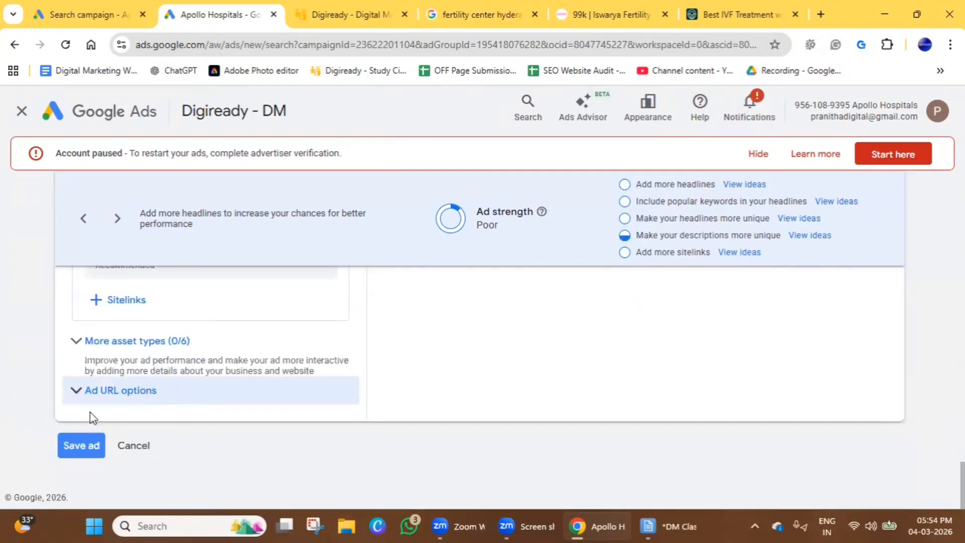
{"action": "scroll", "coordinate": [146, 304], "scroll_direction": "up", "scroll_amount": 1}
{"action": "scroll", "coordinate": [153, 308], "scroll_direction": "up", "scroll_amount": 5}
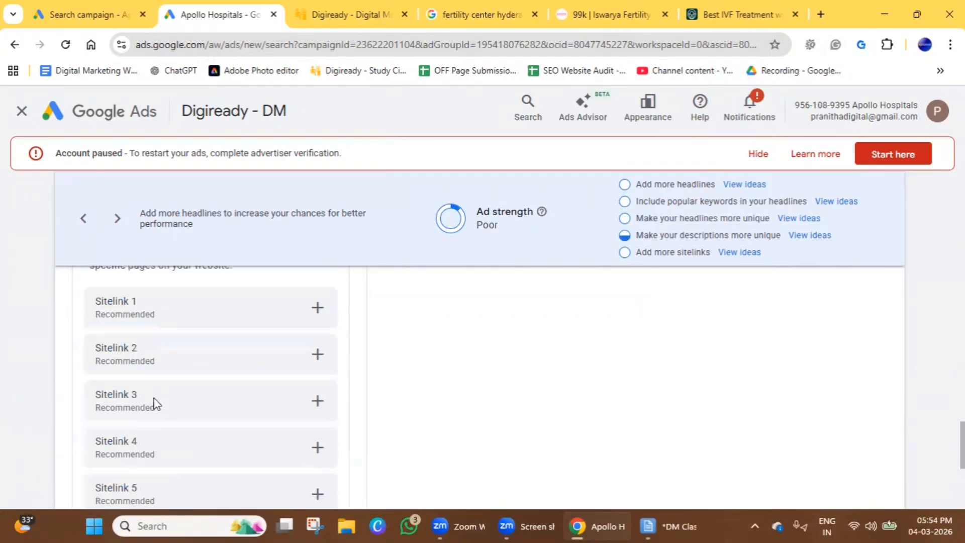
{"action": "scroll", "coordinate": [174, 397], "scroll_direction": "down", "scroll_amount": 3}
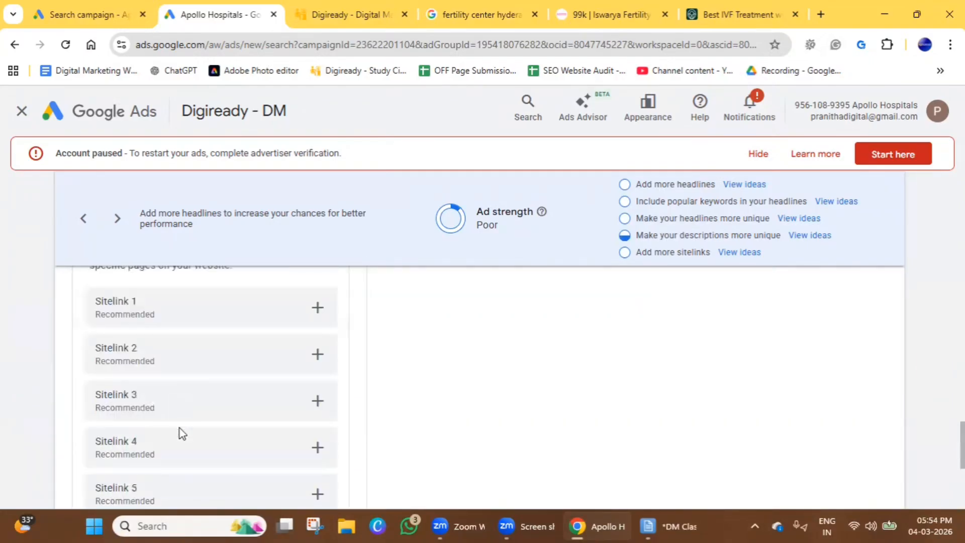
{"action": "left_click", "coordinate": [318, 307]}
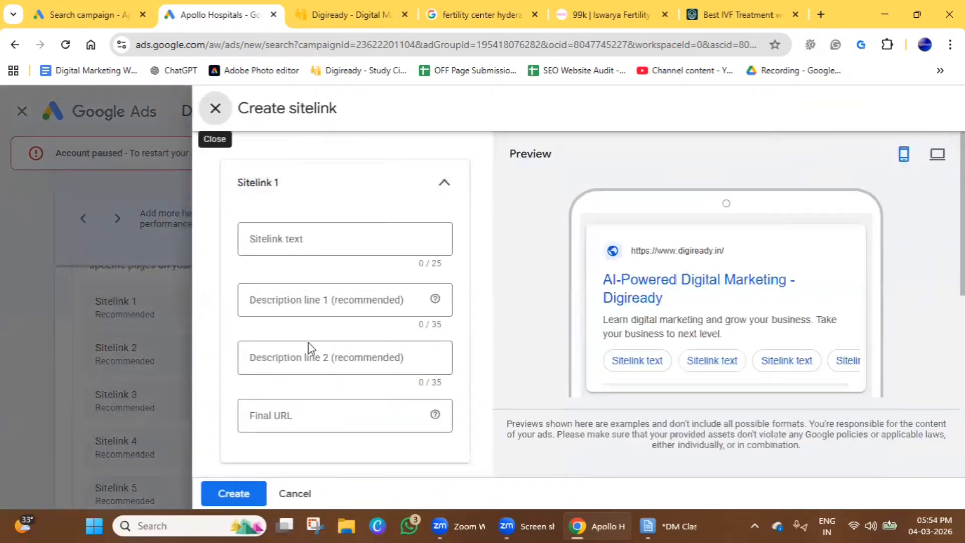
{"action": "scroll", "coordinate": [308, 416], "scroll_direction": "down", "scroll_amount": 5}
{"action": "scroll", "coordinate": [311, 418], "scroll_direction": "up", "scroll_amount": 5}
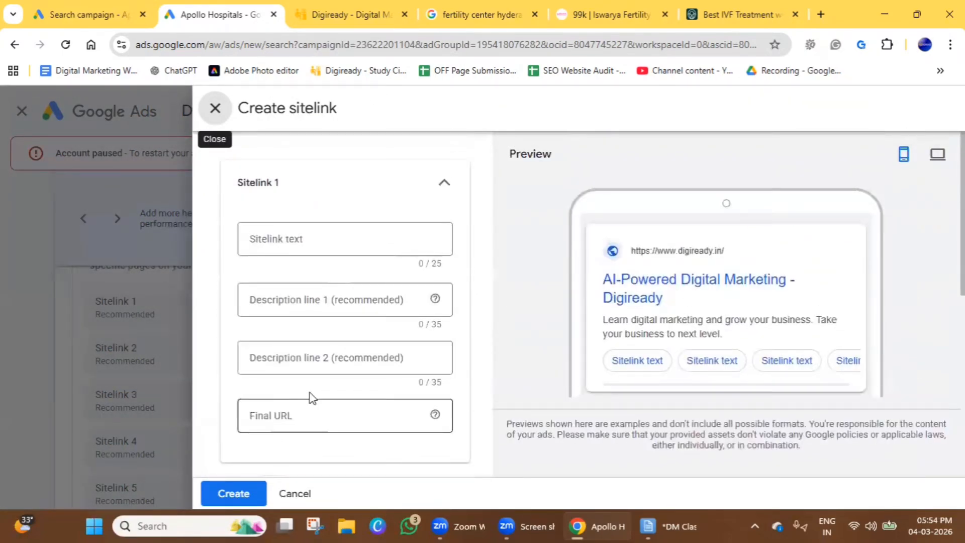
{"action": "left_click", "coordinate": [222, 109]}
Expand the additional asset types, save the responsive search ad without adding any, and dismiss the guide shown over the ads list
{"action": "scroll", "coordinate": [197, 420], "scroll_direction": "down", "scroll_amount": 4}
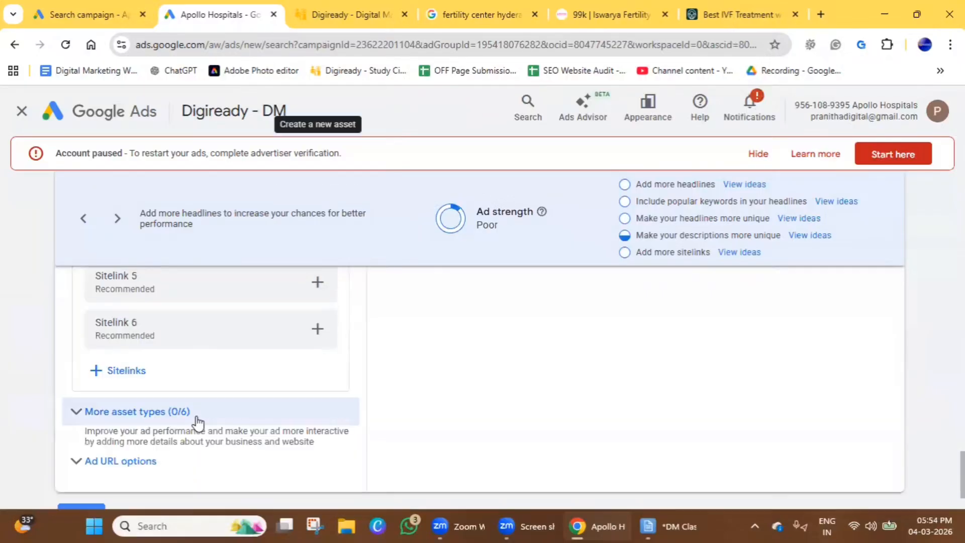
{"action": "left_click", "coordinate": [222, 413]}
{"action": "scroll", "coordinate": [221, 413], "scroll_direction": "down", "scroll_amount": 6}
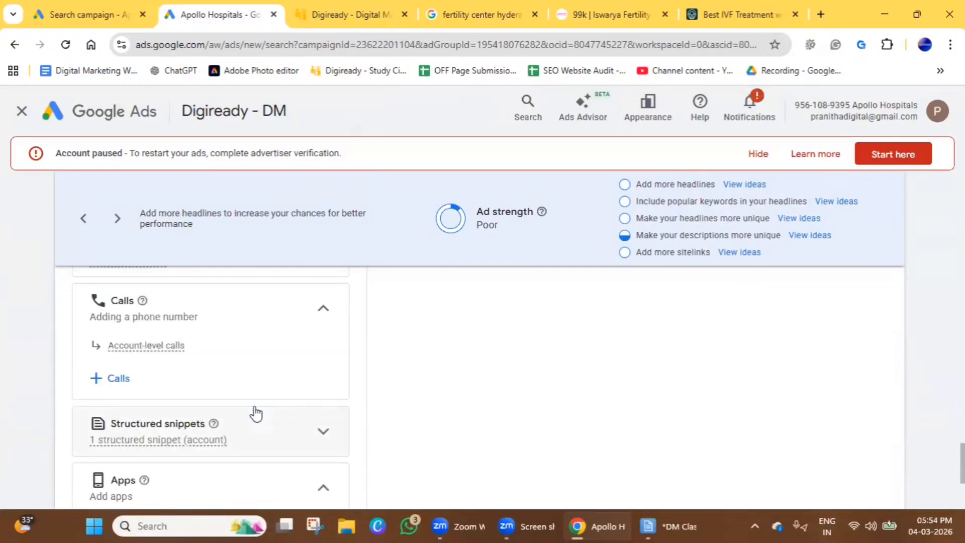
{"action": "scroll", "coordinate": [177, 458], "scroll_direction": "down", "scroll_amount": 5}
{"action": "left_click", "coordinate": [81, 445]}
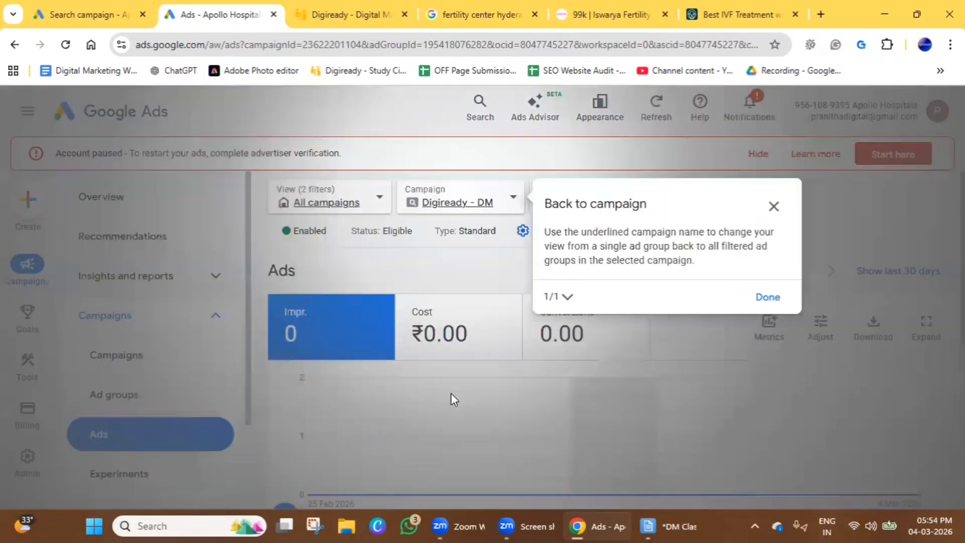
{"action": "left_click", "coordinate": [767, 299]}
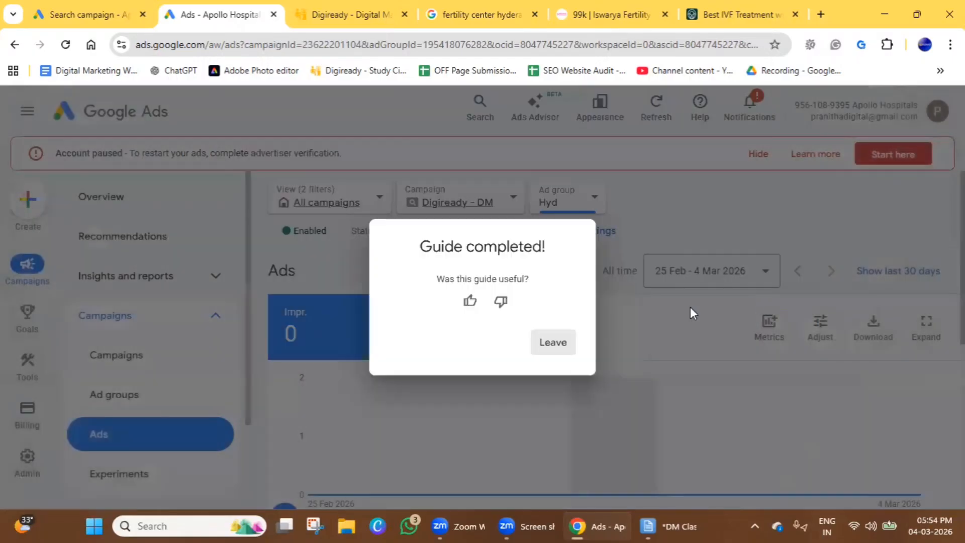
{"action": "left_click", "coordinate": [540, 346]}
{"action": "scroll", "coordinate": [355, 364], "scroll_direction": "down", "scroll_amount": 5}
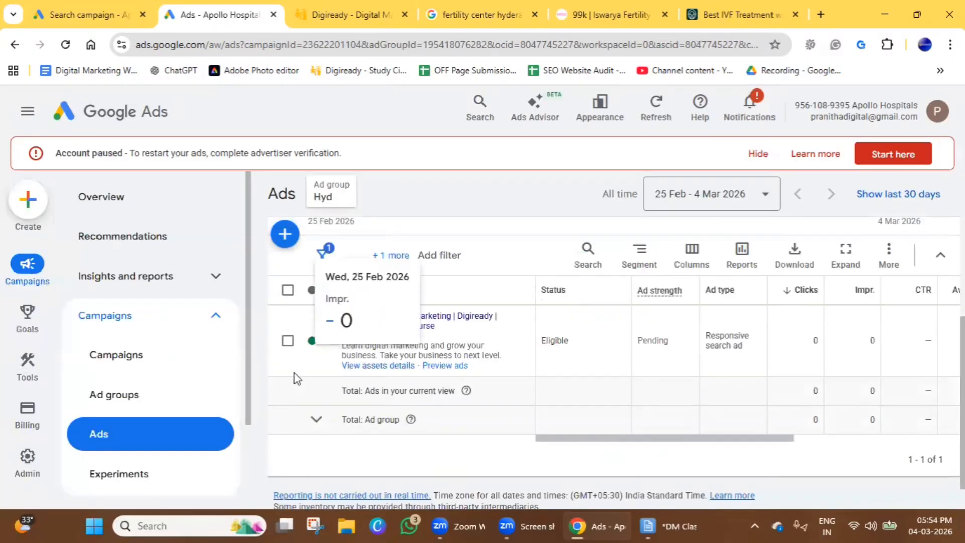
{"action": "scroll", "coordinate": [294, 373], "scroll_direction": "up", "scroll_amount": 1}
{"action": "left_click", "coordinate": [284, 310]}
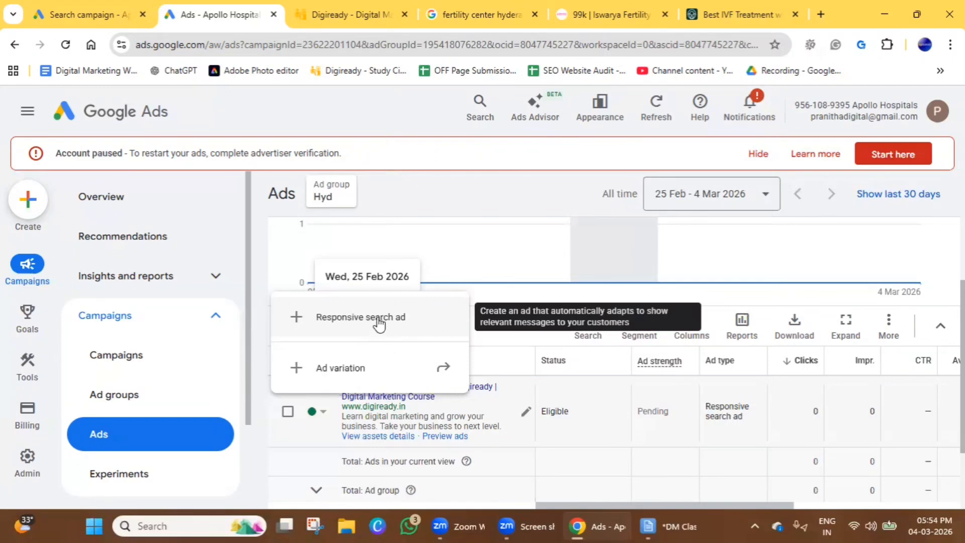
{"action": "scroll", "coordinate": [402, 452], "scroll_direction": "down", "scroll_amount": 1}
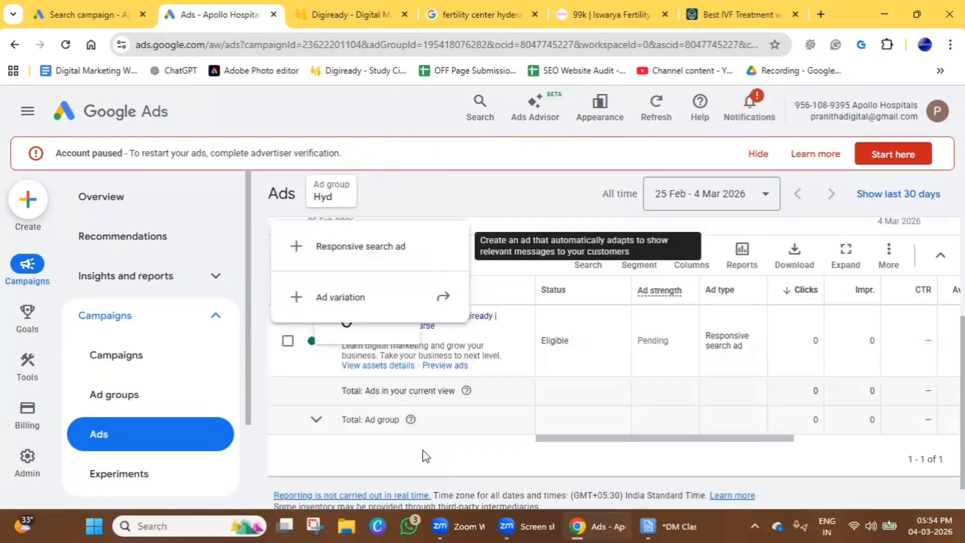
{"action": "left_click", "coordinate": [432, 333]}
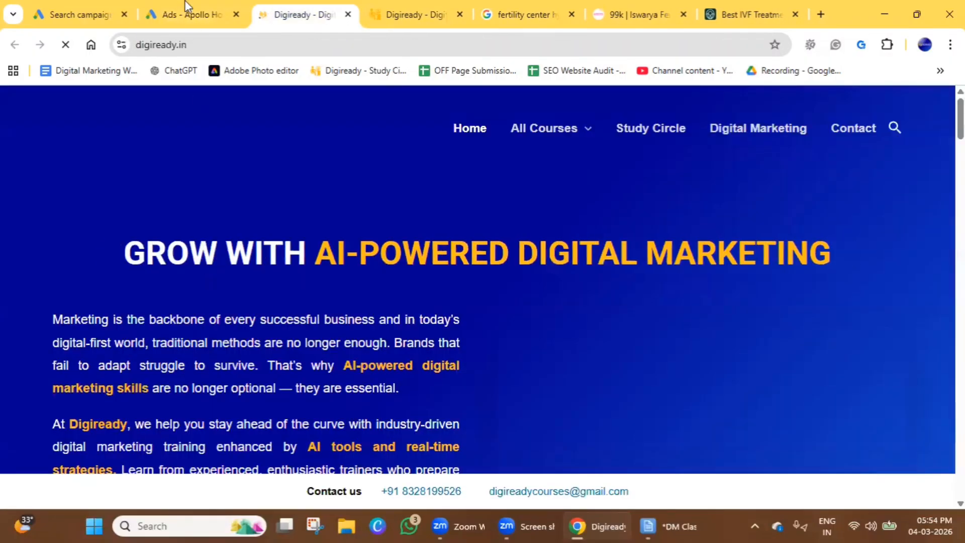
{"action": "left_click", "coordinate": [187, 7]}
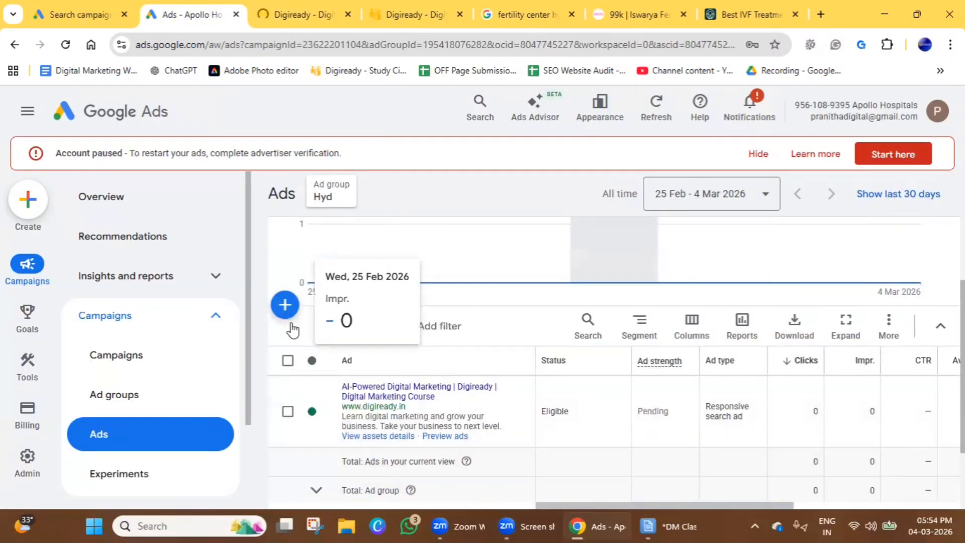
Start another responsive search ad in the Hyd ad group and review its prefilled final URL, headlines and ad preview
{"action": "left_click", "coordinate": [285, 305]}
{"action": "left_click", "coordinate": [339, 331]}
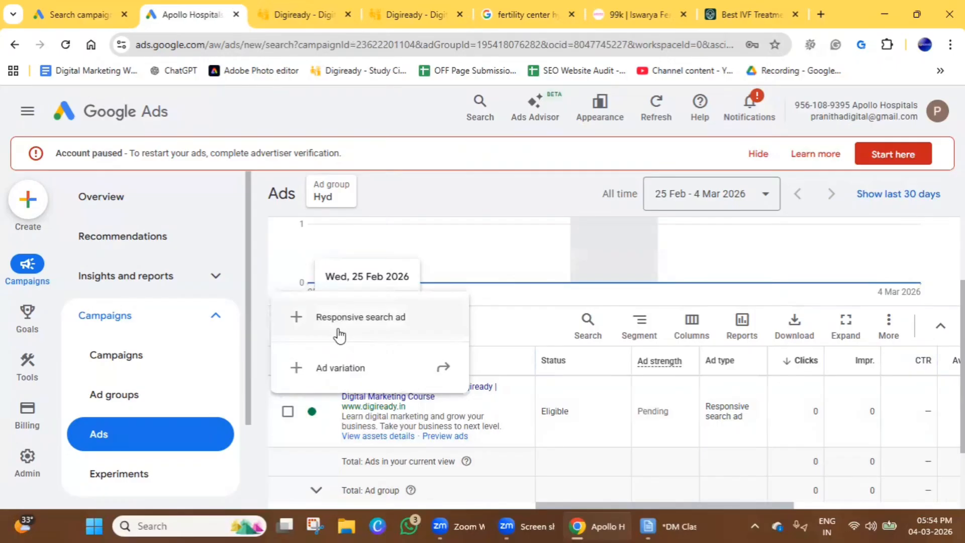
{"action": "scroll", "coordinate": [171, 387], "scroll_direction": "down", "scroll_amount": 10}
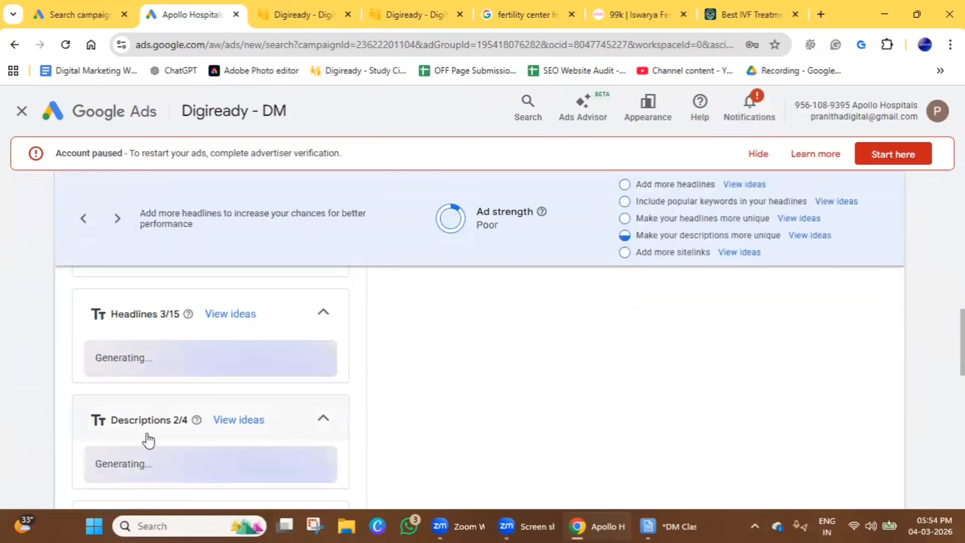
{"action": "scroll", "coordinate": [146, 437], "scroll_direction": "up", "scroll_amount": 3}
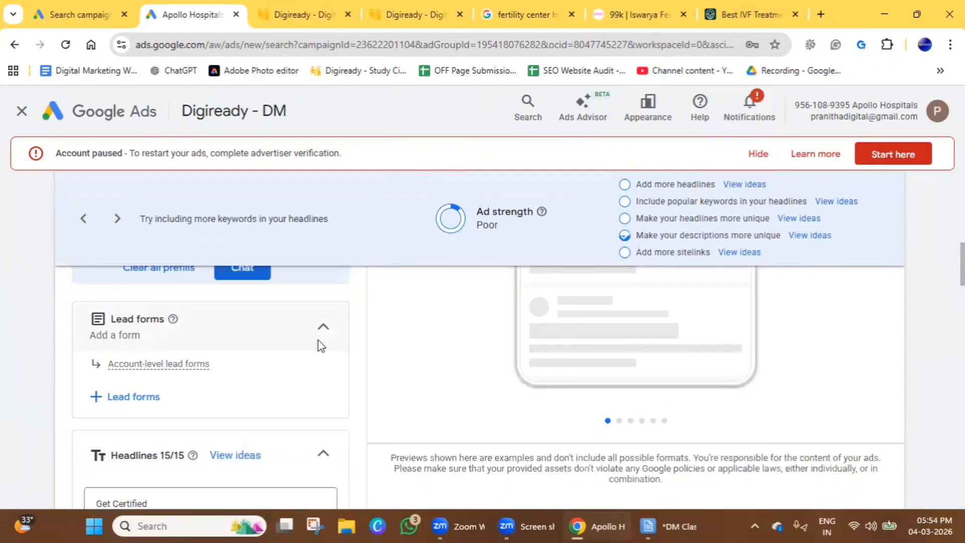
{"action": "scroll", "coordinate": [270, 416], "scroll_direction": "down", "scroll_amount": 3}
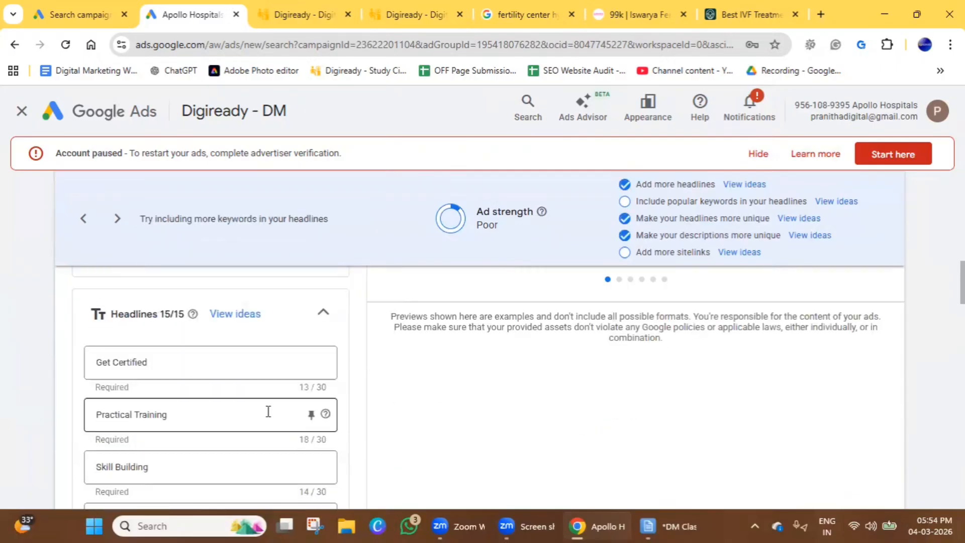
{"action": "scroll", "coordinate": [183, 450], "scroll_direction": "down", "scroll_amount": 3}
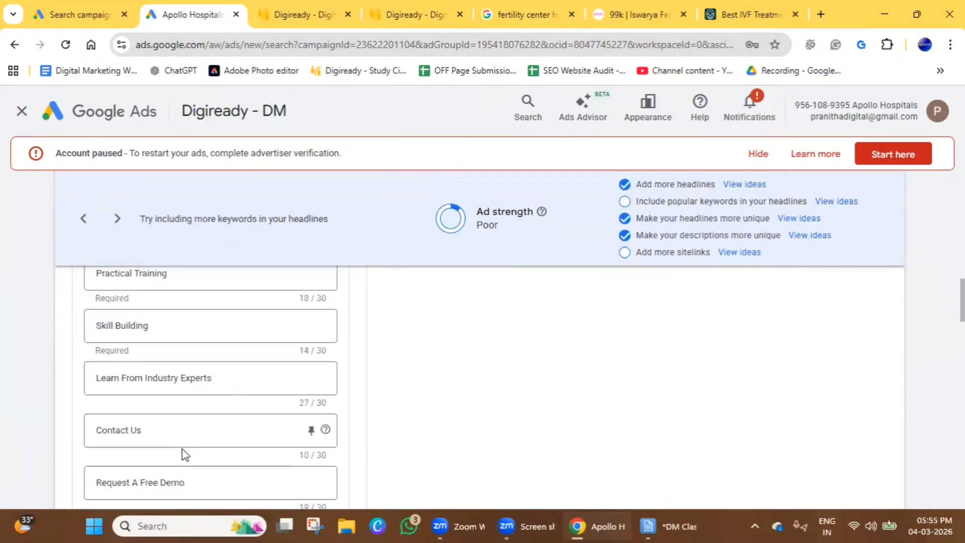
{"action": "scroll", "coordinate": [493, 459], "scroll_direction": "down", "scroll_amount": 5}
{"action": "scroll", "coordinate": [495, 465], "scroll_direction": "up", "scroll_amount": 1}
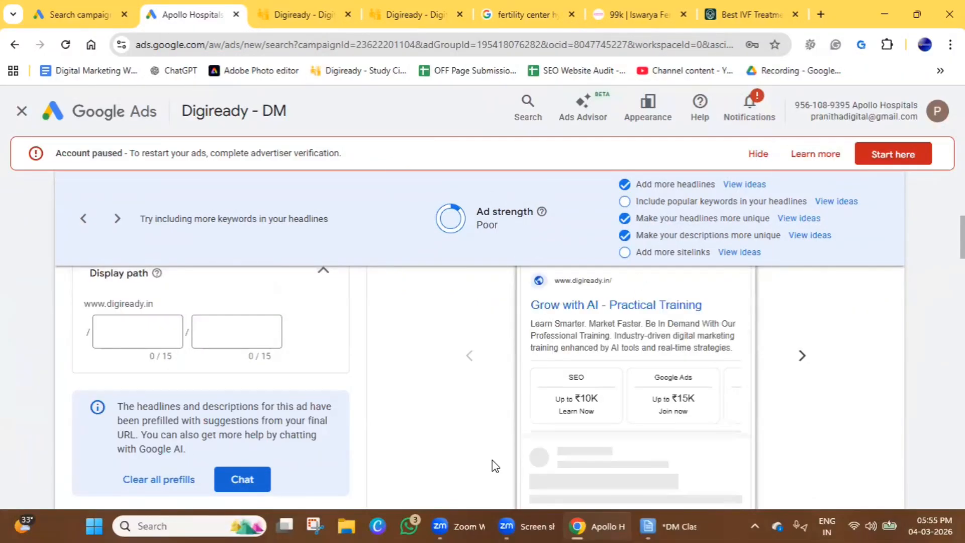
{"action": "scroll", "coordinate": [493, 460], "scroll_direction": "up", "scroll_amount": 2}
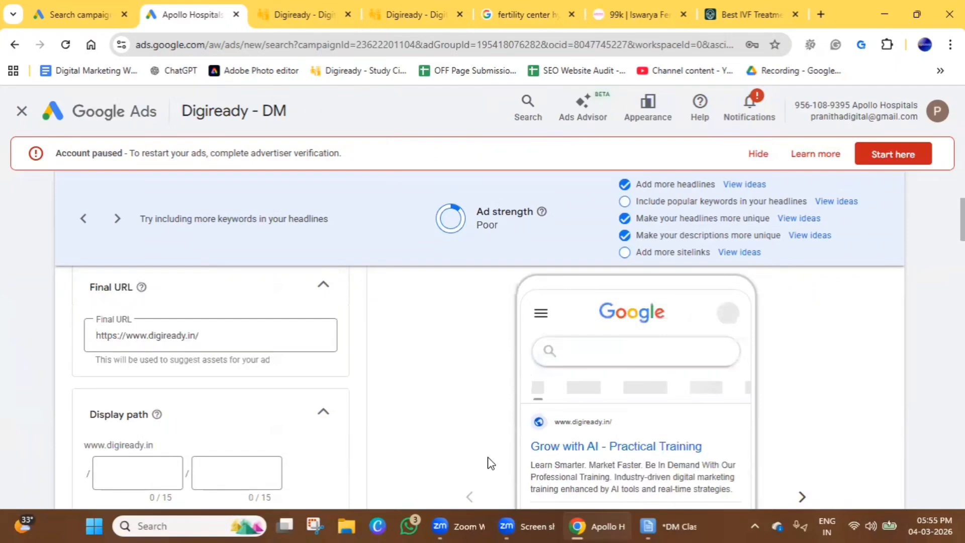
{"action": "scroll", "coordinate": [574, 353], "scroll_direction": "down", "scroll_amount": 2}
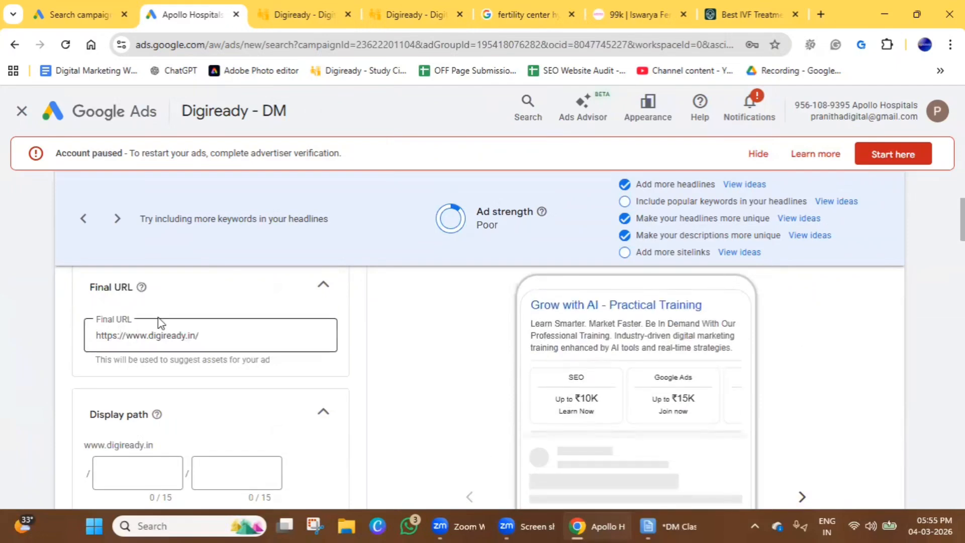
{"action": "scroll", "coordinate": [189, 356], "scroll_direction": "down", "scroll_amount": 3}
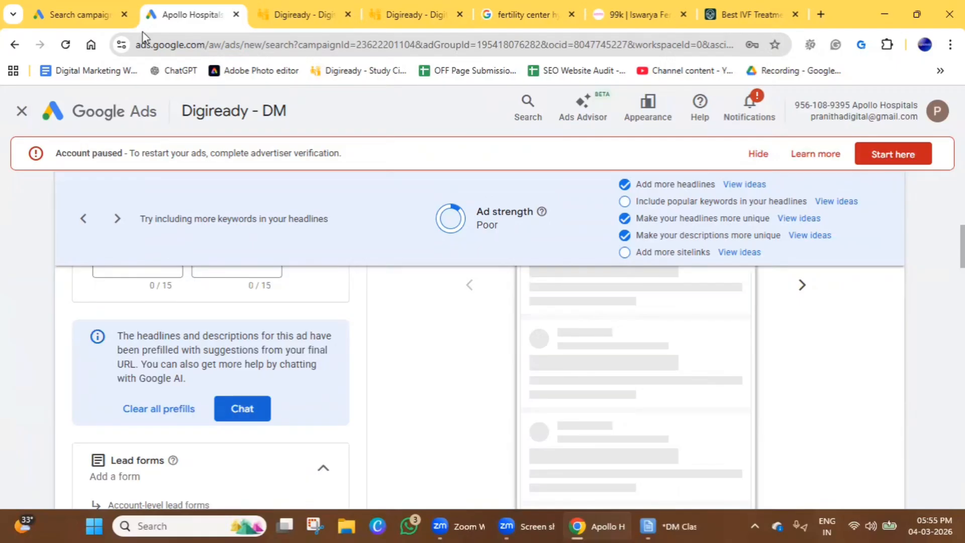
Leave the second responsive search ad without saving it
{"action": "left_click", "coordinate": [25, 111]}
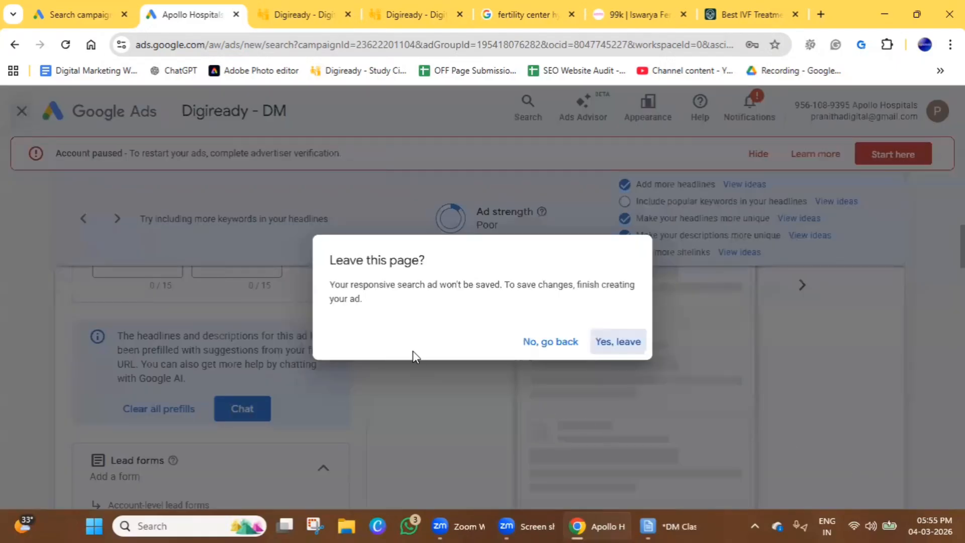
{"action": "left_click", "coordinate": [547, 342]}
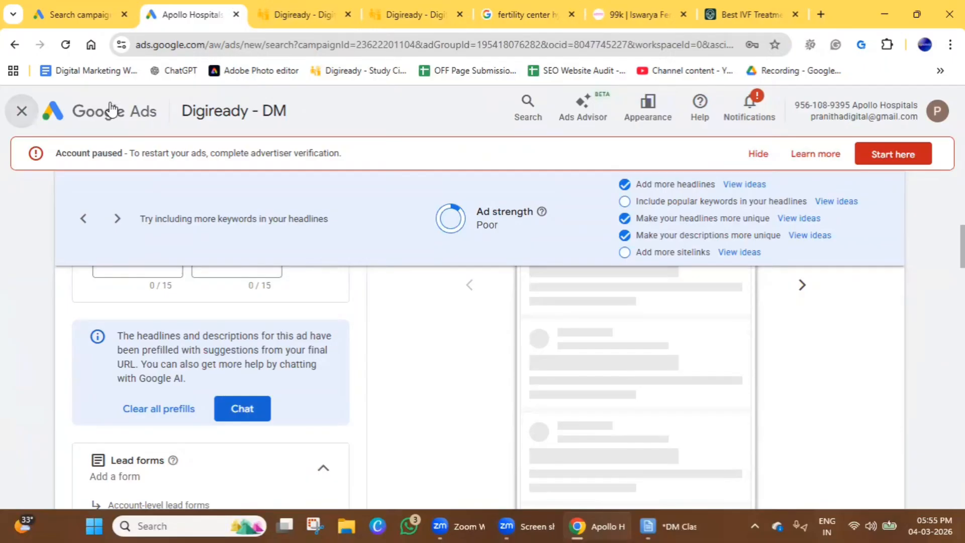
{"action": "left_click", "coordinate": [23, 111]}
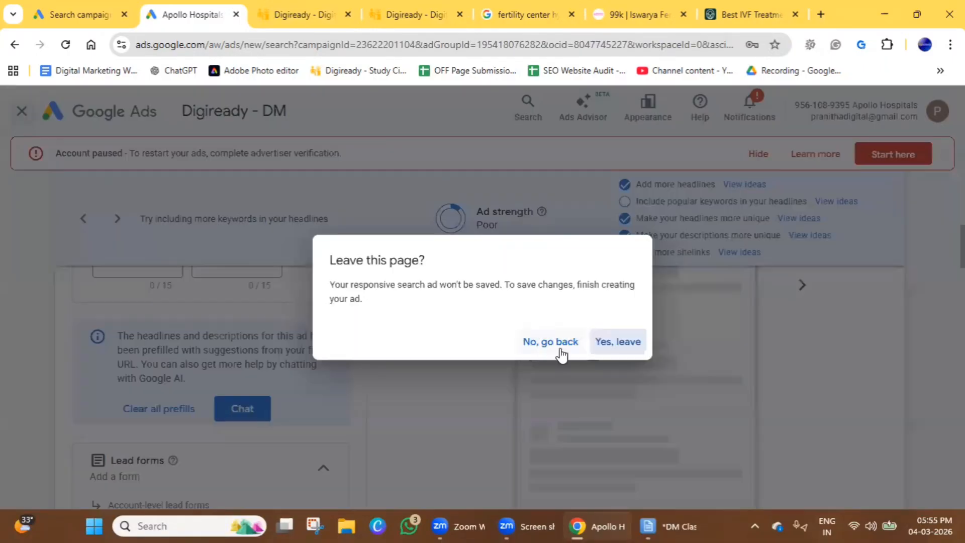
{"action": "left_click", "coordinate": [619, 341]}
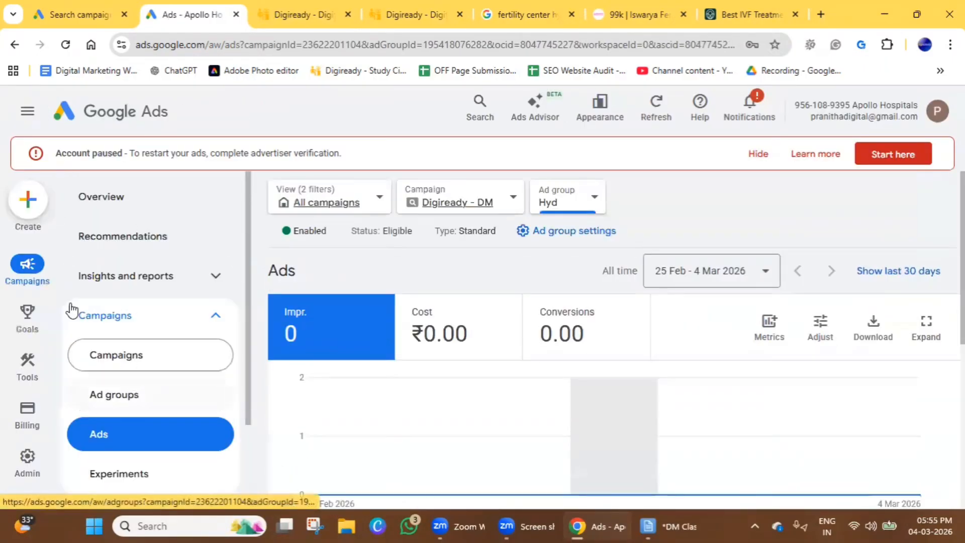
{"action": "scroll", "coordinate": [313, 349], "scroll_direction": "down", "scroll_amount": 5}
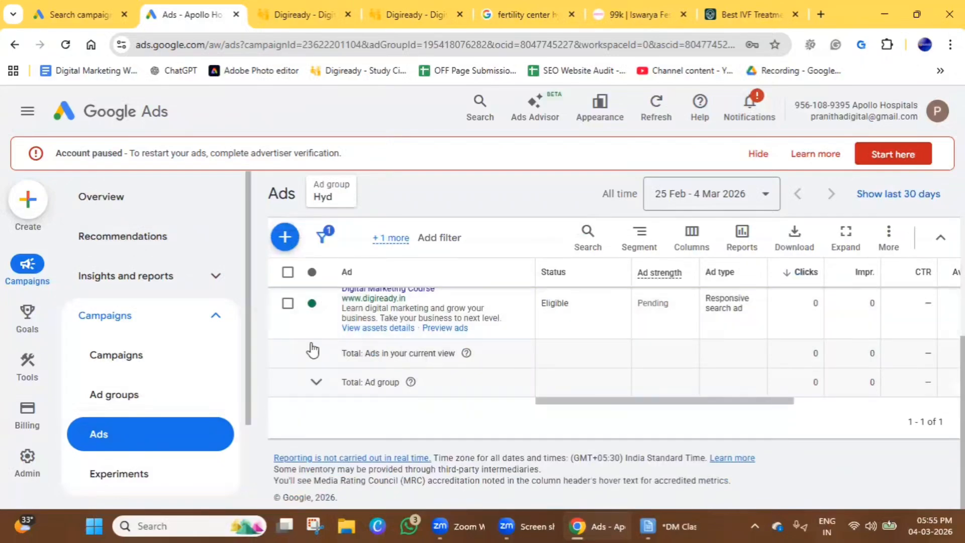
{"action": "scroll", "coordinate": [313, 349], "scroll_direction": "up", "scroll_amount": 4}
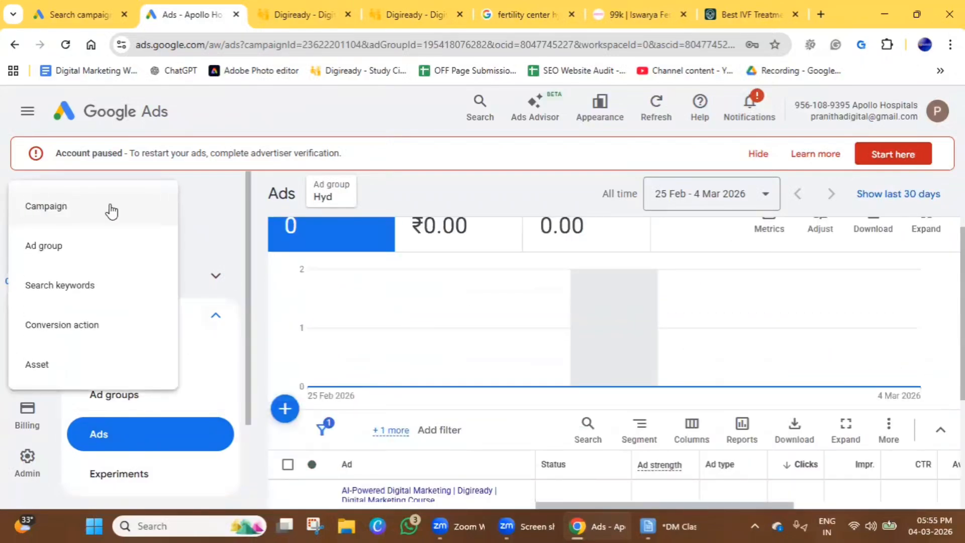
{"action": "left_click", "coordinate": [265, 300]}
{"action": "scroll", "coordinate": [280, 384], "scroll_direction": "up", "scroll_amount": 3}
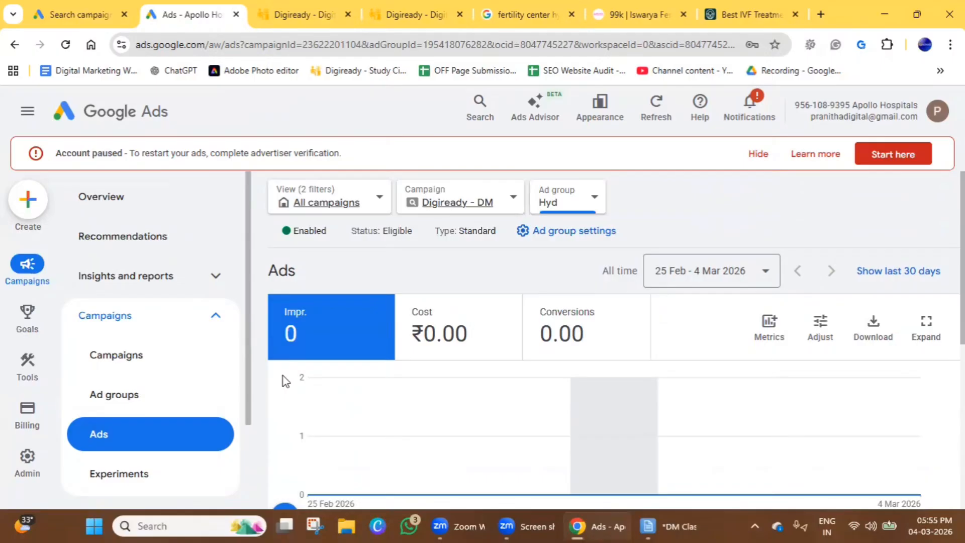
{"action": "mouse_move", "coordinate": [571, 488]}
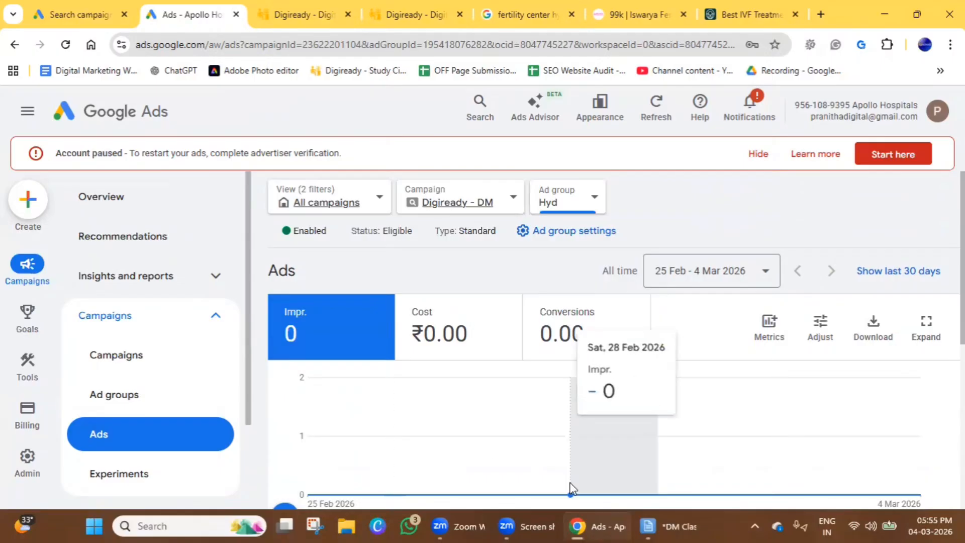
Switch to the DM Classes.txt notes, find the bidding section and select the line "Maximize clicks"
{"action": "left_click", "coordinate": [678, 522]}
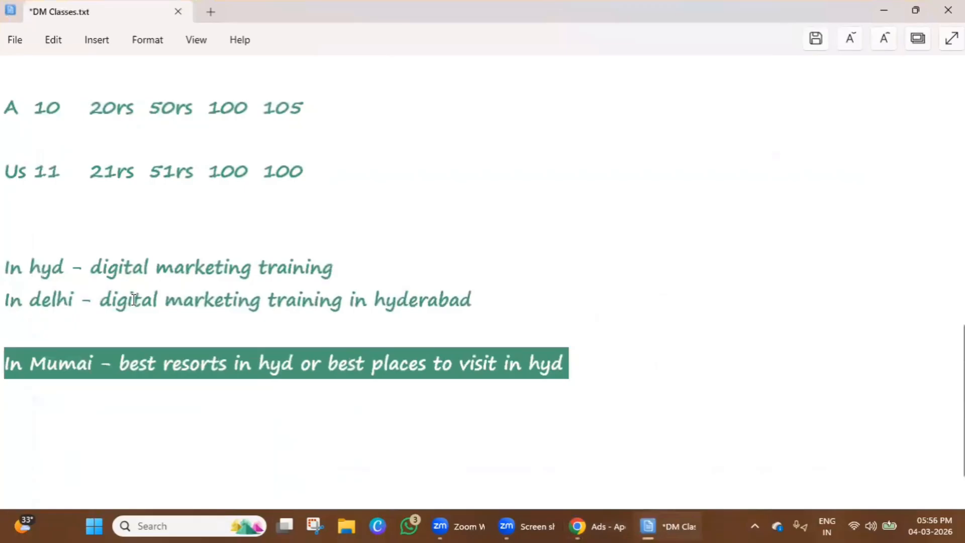
{"action": "scroll", "coordinate": [134, 300], "scroll_direction": "up", "scroll_amount": 5}
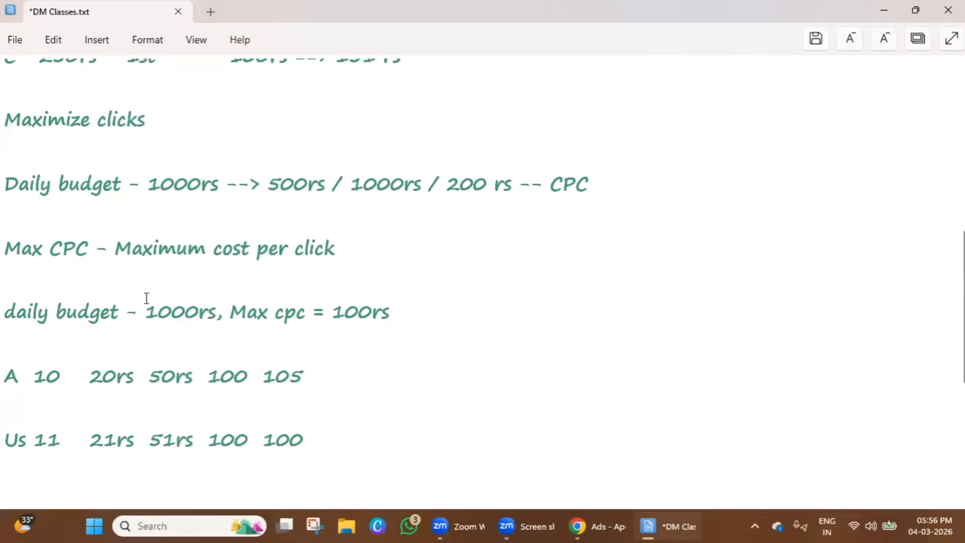
{"action": "scroll", "coordinate": [146, 298], "scroll_direction": "up", "scroll_amount": 1}
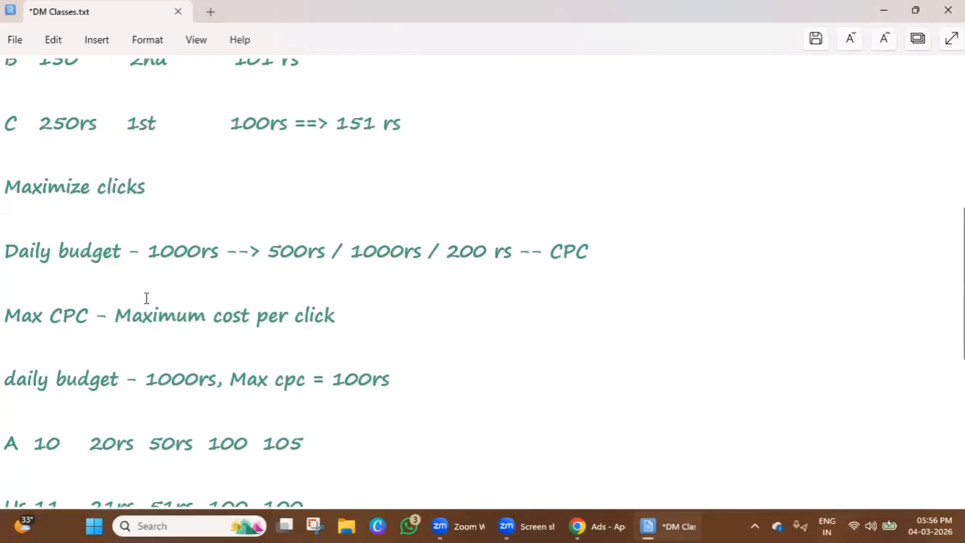
{"action": "scroll", "coordinate": [143, 299], "scroll_direction": "up", "scroll_amount": 3}
{"action": "scroll", "coordinate": [76, 312], "scroll_direction": "down", "scroll_amount": 3}
{"action": "left_click", "coordinate": [48, 180]}
{"action": "triple_click", "coordinate": [49, 180]}
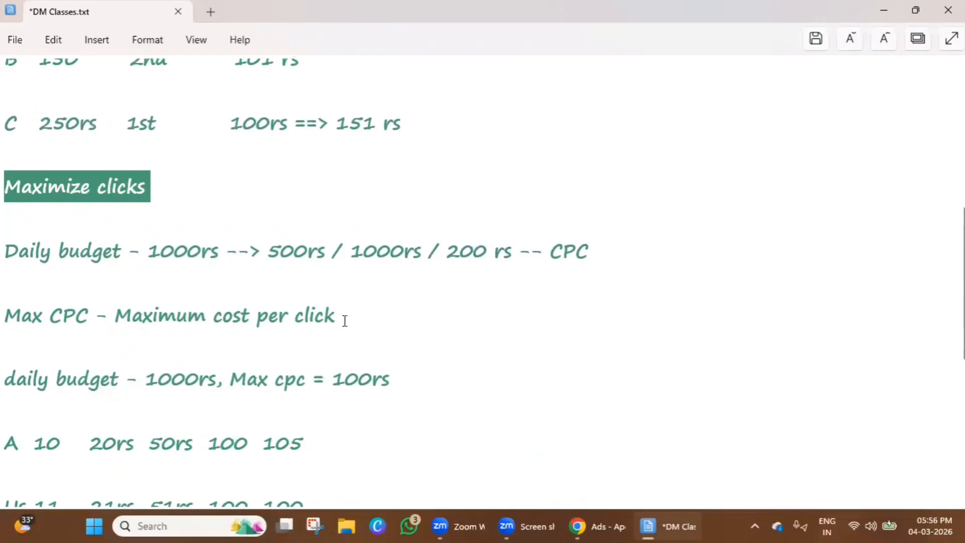
Return to the beginning of the class notes and select the heading "Advanced Search Network Campaign"
{"action": "scroll", "coordinate": [314, 395], "scroll_direction": "up", "scroll_amount": 3}
{"action": "left_click", "coordinate": [175, 151]}
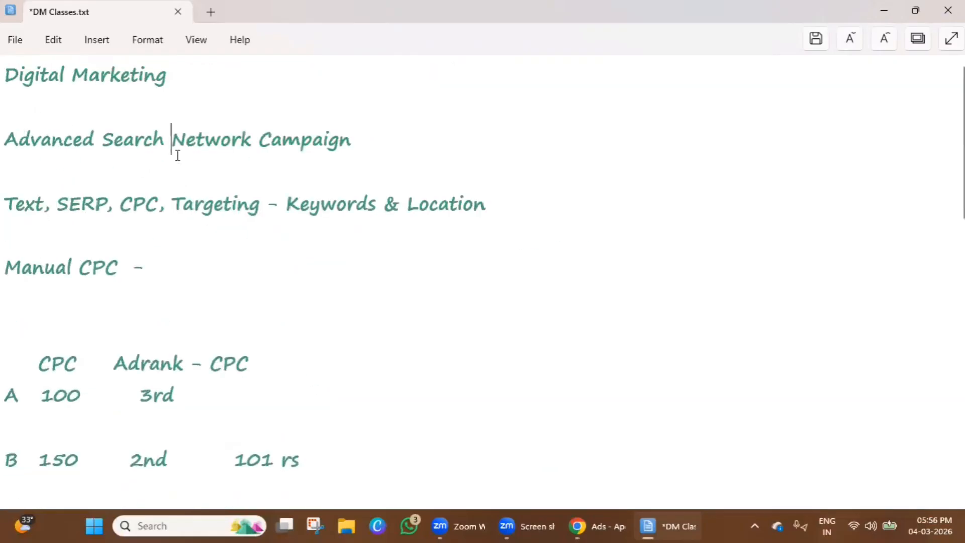
{"action": "triple_click", "coordinate": [177, 153]}
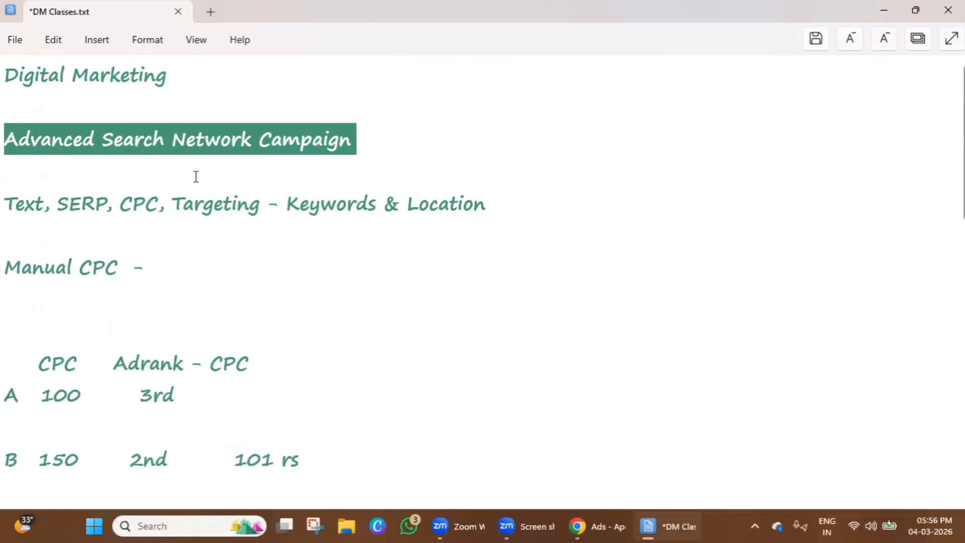
Review the Manual CPC ad rank example in the notes, then select the "Maximize clicks" line and view the daily budget notes below it
{"action": "scroll", "coordinate": [227, 391], "scroll_direction": "down", "scroll_amount": 1}
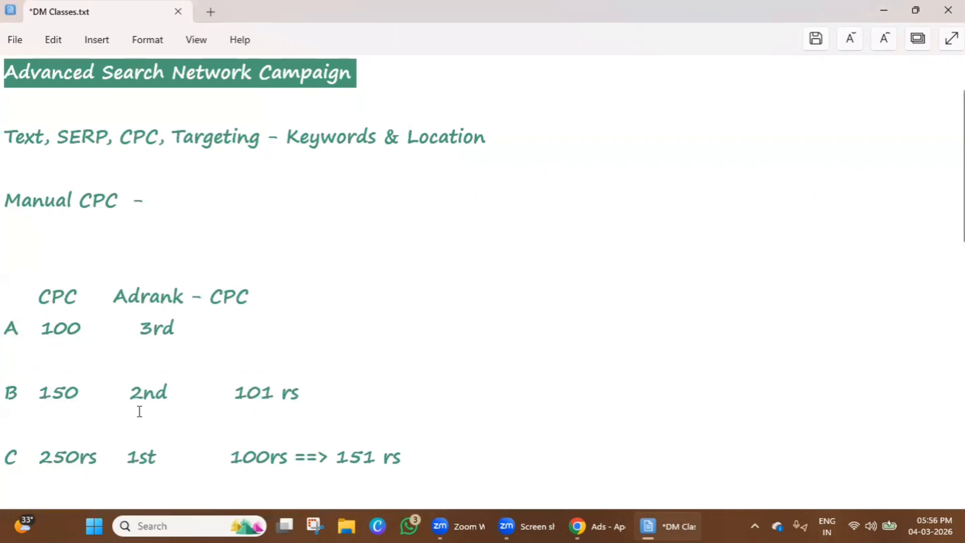
{"action": "scroll", "coordinate": [139, 411], "scroll_direction": "down", "scroll_amount": 4}
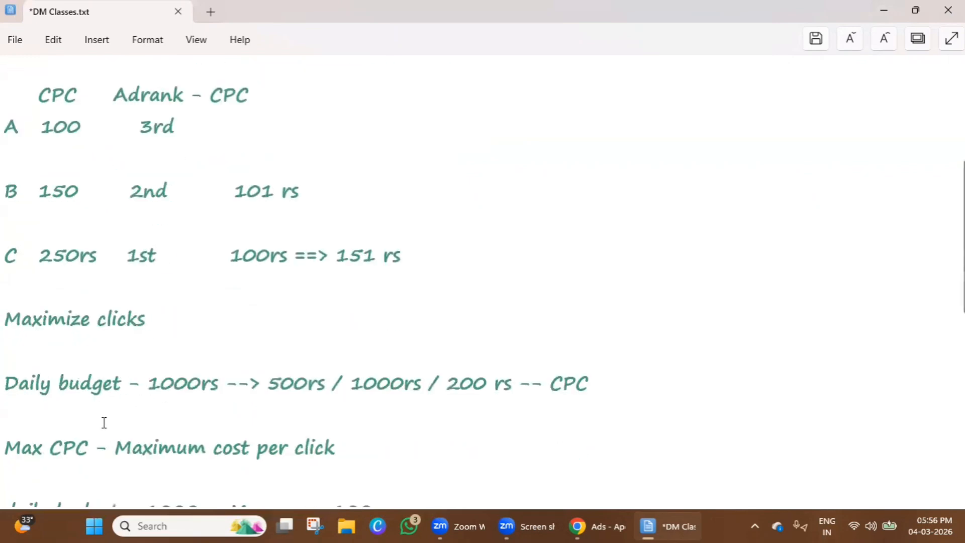
{"action": "triple_click", "coordinate": [67, 324]}
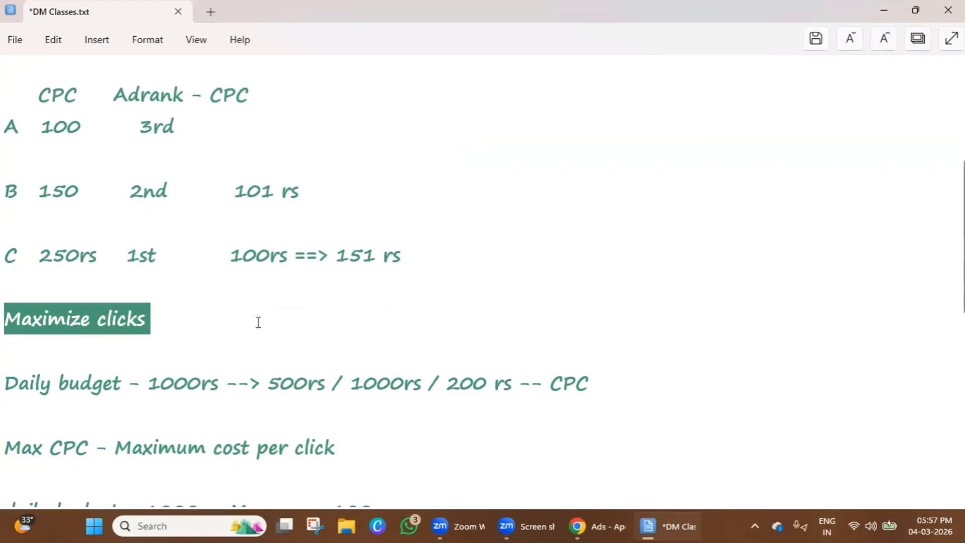
{"action": "scroll", "coordinate": [261, 326], "scroll_direction": "down", "scroll_amount": 1}
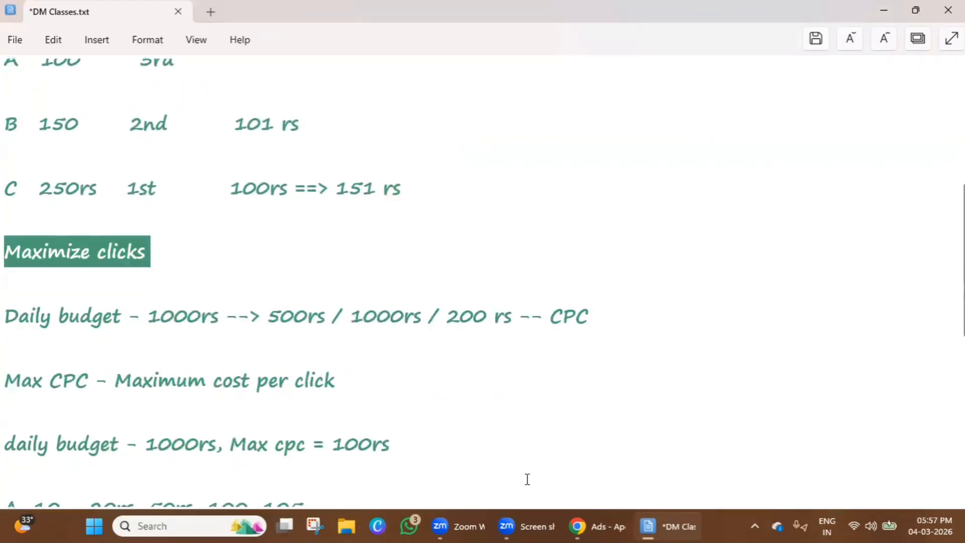